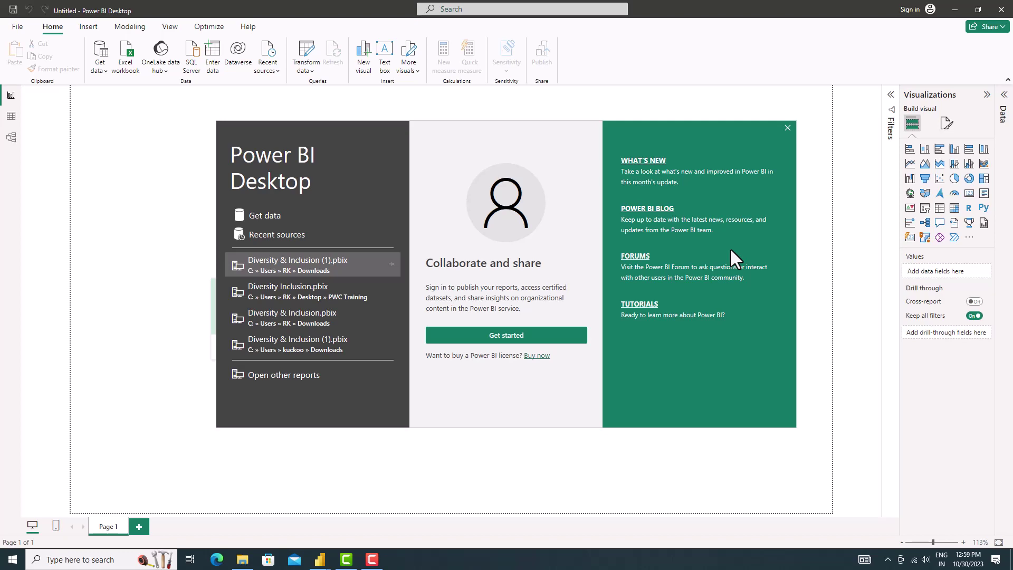
# - Import the Pharma Group AG sheet from the Excel workbook and load it into the report model
pyautogui.press('Escape')
pyautogui.click(486, 337)
pyautogui.press('Escape')
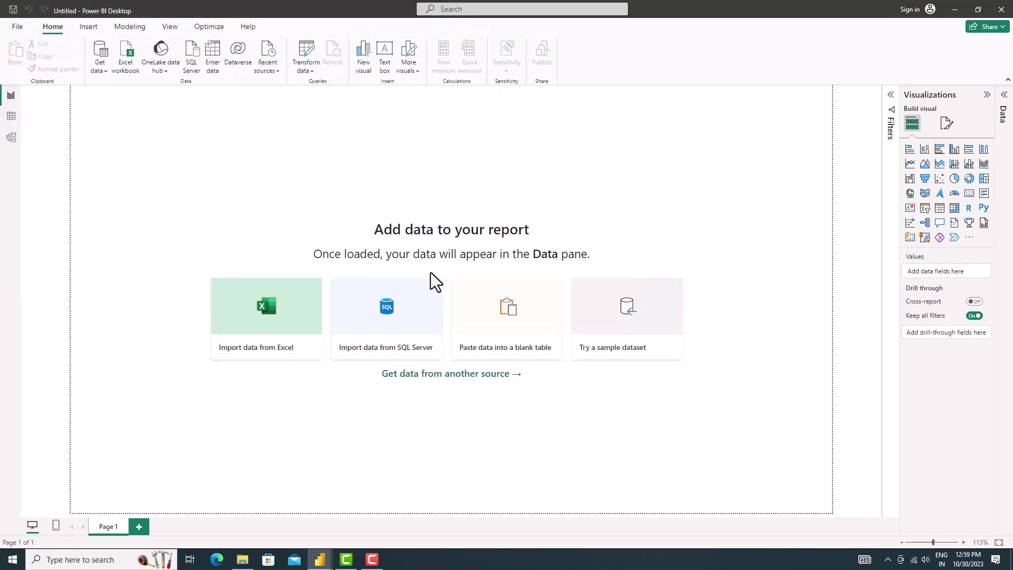
pyautogui.click(641, 441)
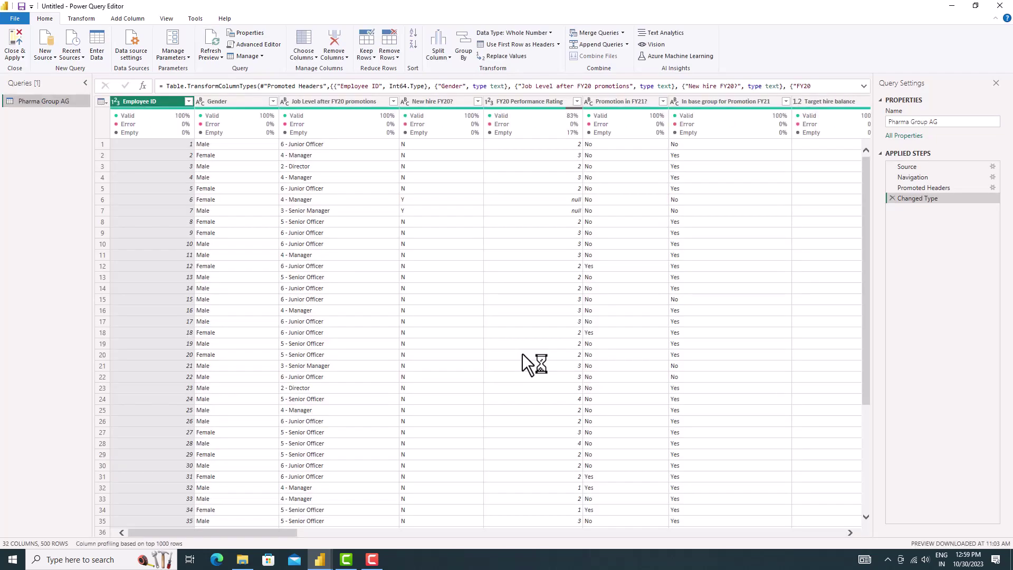
pyautogui.moveTo(262, 532); pyautogui.dragTo(719, 532)
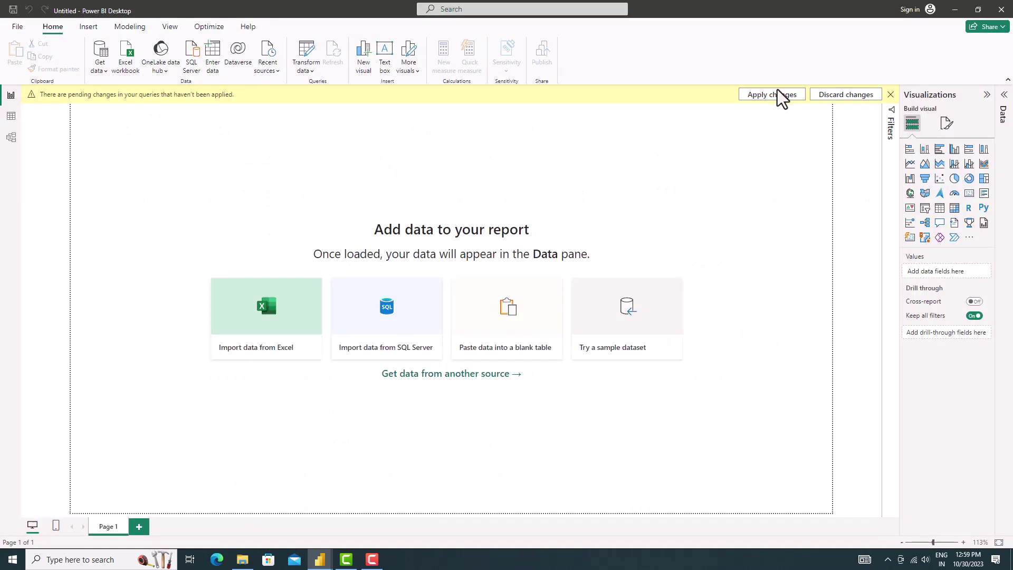
pyautogui.click(776, 92)
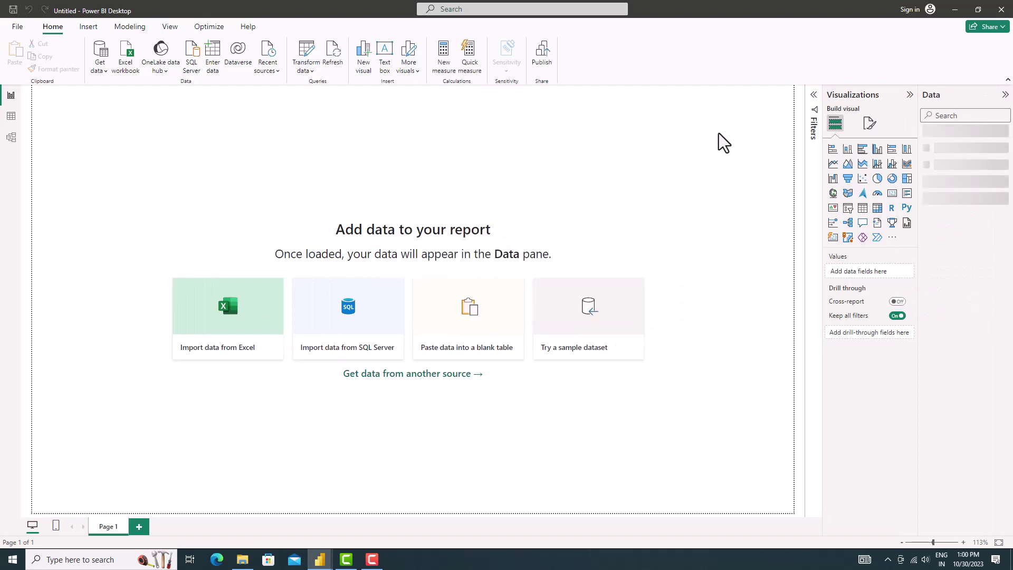
# - Add a bold, centred 'Diversity & Inclusion' title text box at the top of the page
pyautogui.click(88, 26)
pyautogui.click(46, 55)
pyautogui.click(345, 53)
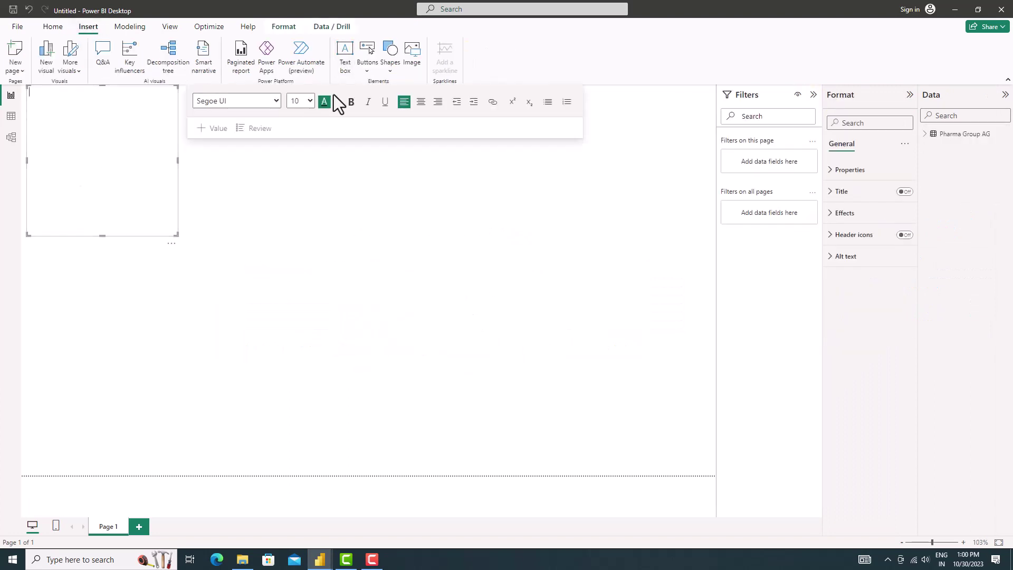
pyautogui.write('Diversity &')
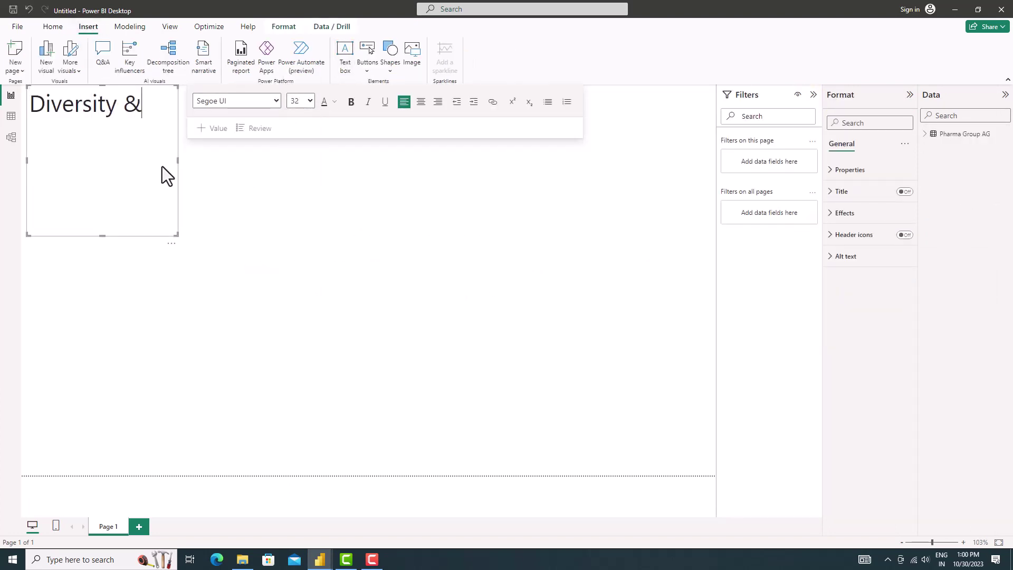
pyautogui.write(' Inclusion')
pyautogui.hotkey('ctrl', 'a')
pyautogui.hotkey('ctrl', 'b')
pyautogui.moveTo(178, 160); pyautogui.dragTo(285, 160)
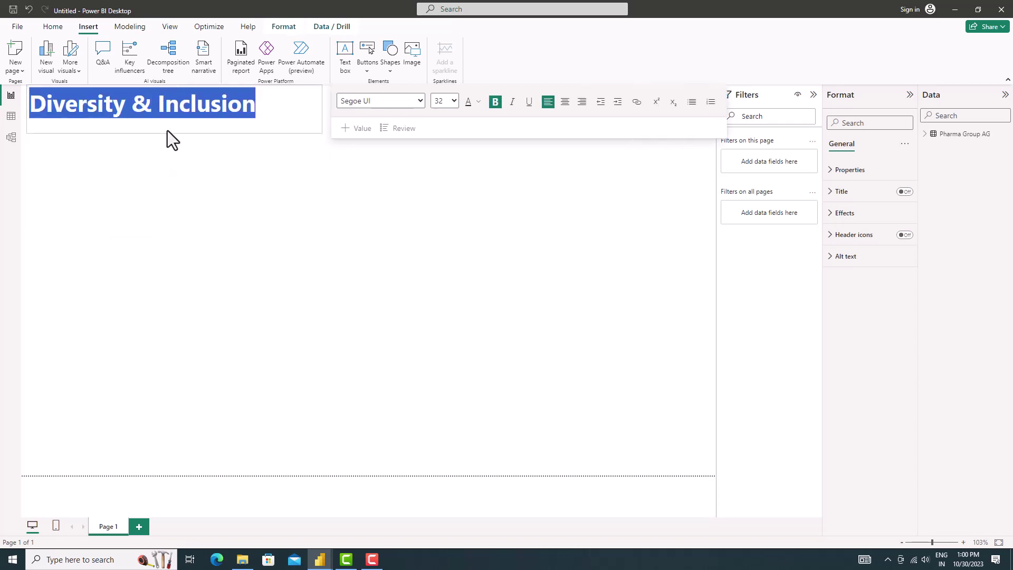
pyautogui.click(338, 89)
pyautogui.click(334, 106)
# - Add a slicer for Last Department in FY20, sized to list all six departments
pyautogui.click(331, 178)
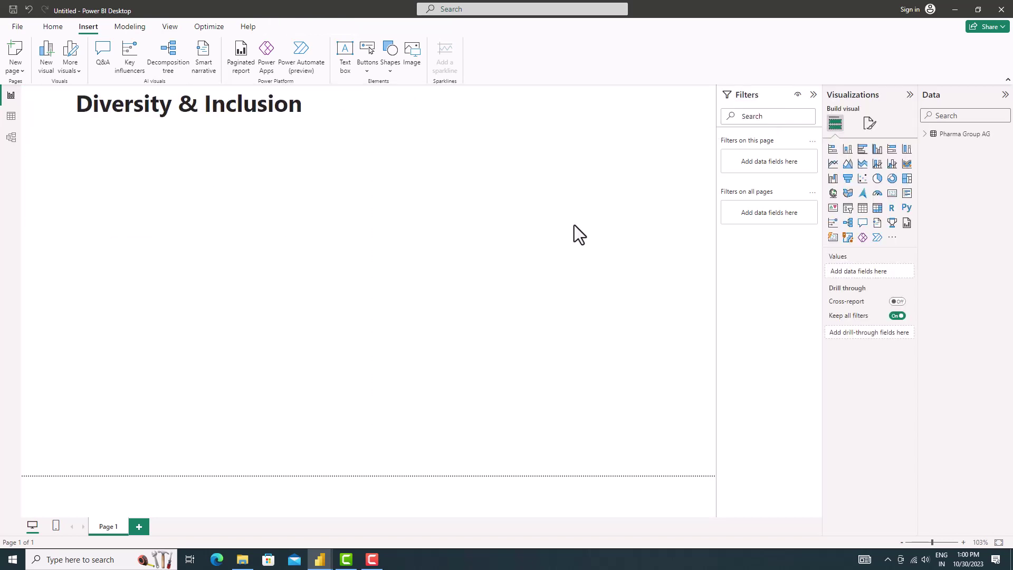
pyautogui.click(862, 207)
pyautogui.click(925, 133)
pyautogui.rightClick(944, 139)
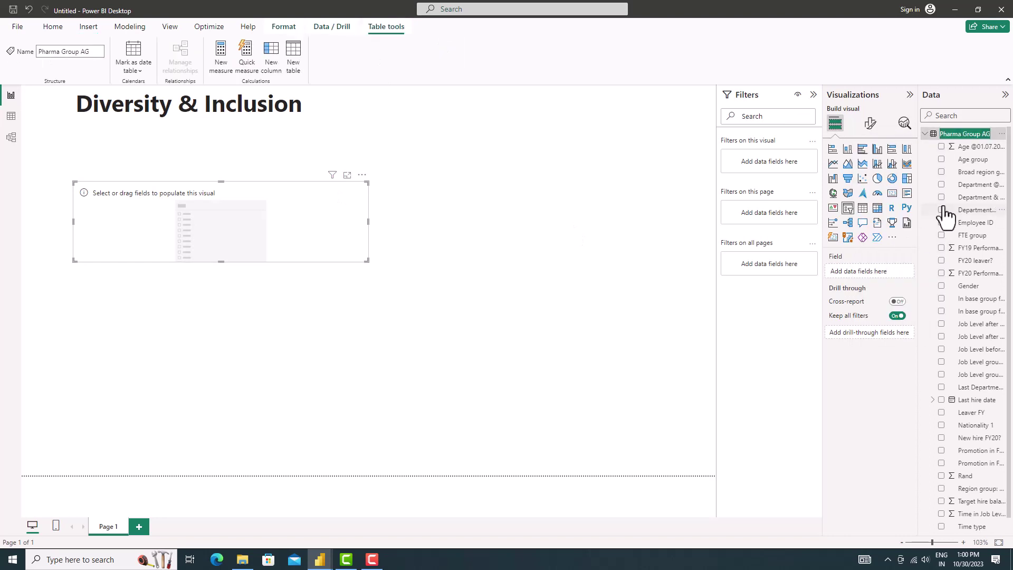
pyautogui.scroll(-1, 955, 257)
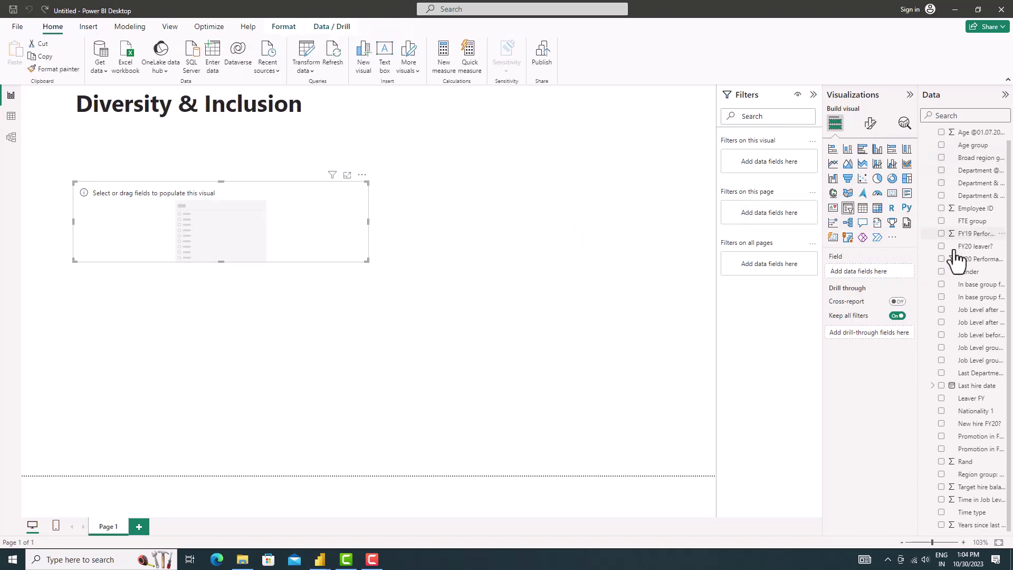
pyautogui.click(941, 373)
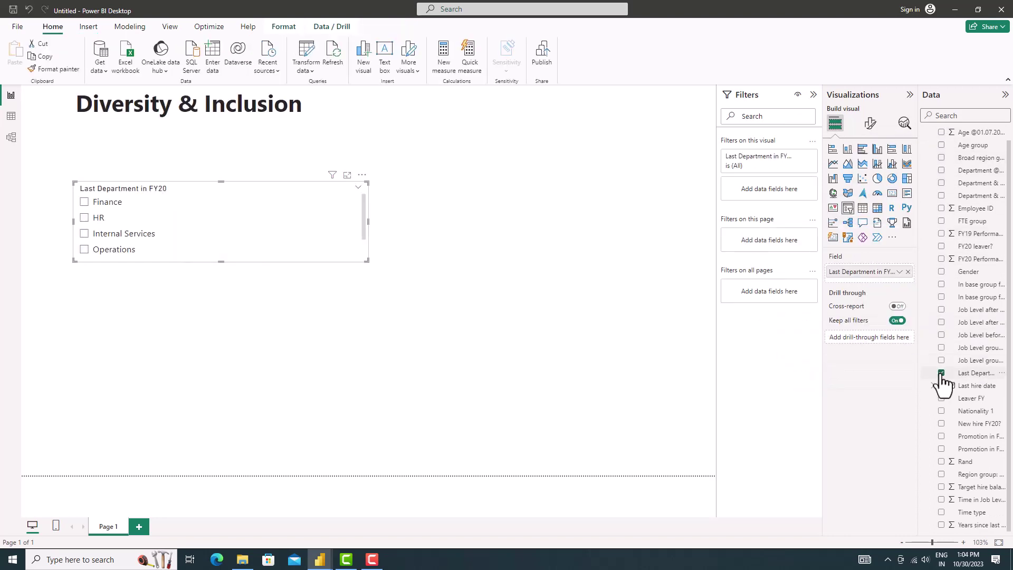
pyautogui.moveTo(364, 259)
pyautogui.mouseDown()
pyautogui.moveTo(360, 295)
pyautogui.moveTo(179, 291)
pyautogui.moveTo(195, 294)
pyautogui.mouseUp()
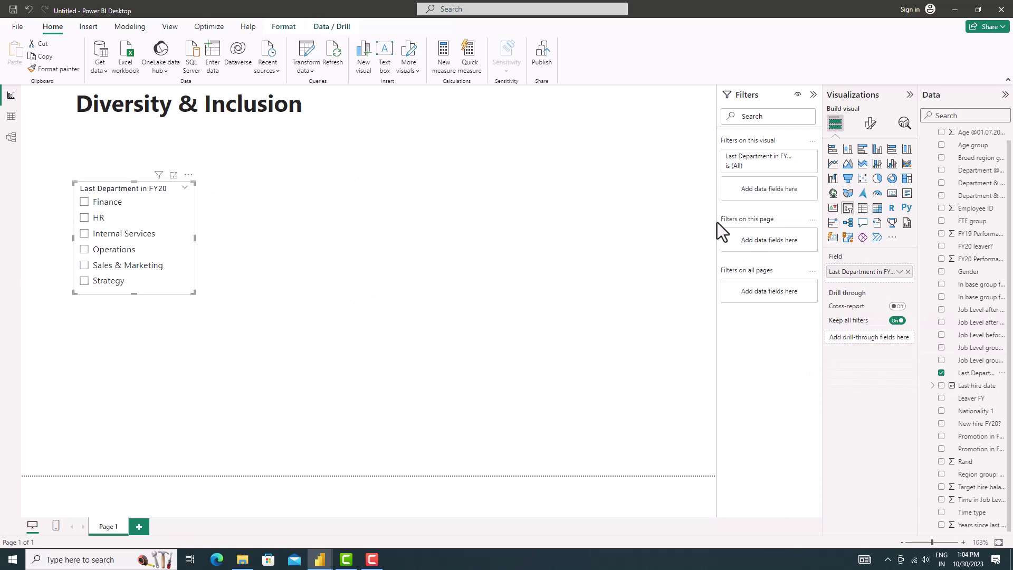
pyautogui.moveTo(145, 208)
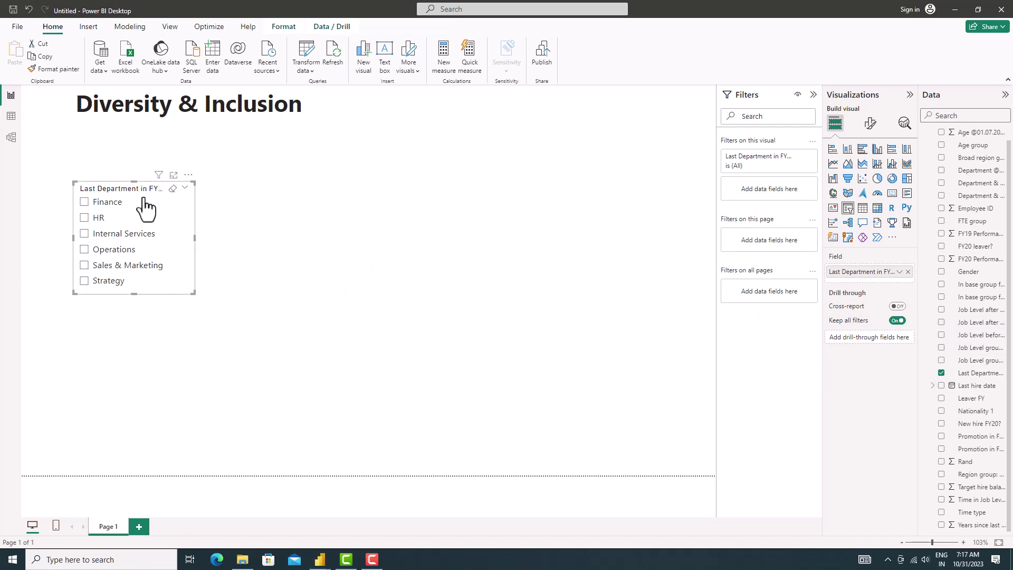
# - Set the department slicer's style to Dropdown and reposition it
pyautogui.click(870, 123)
pyautogui.click(855, 197)
pyautogui.click(851, 222)
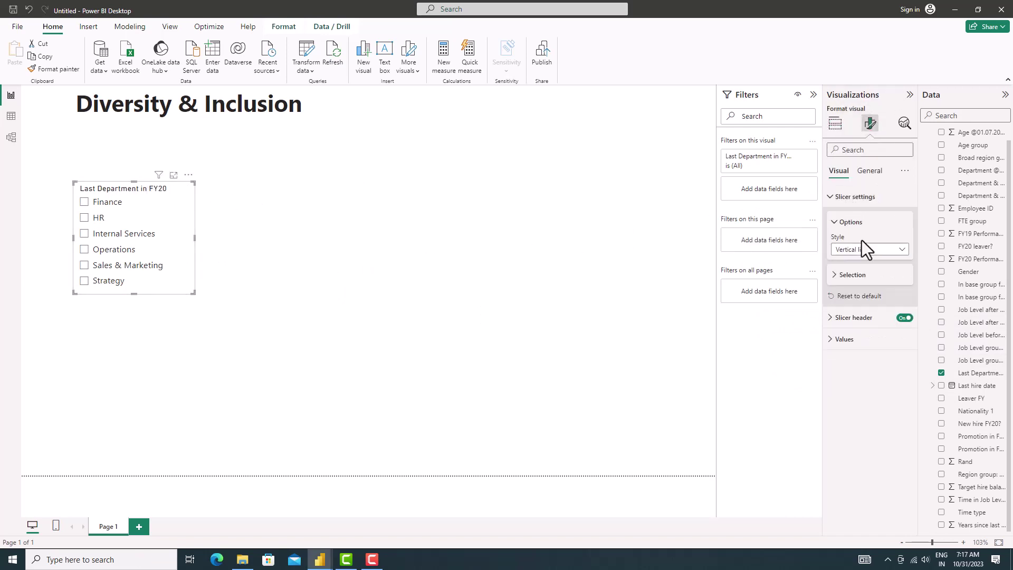
pyautogui.click(868, 249)
pyautogui.click(860, 287)
pyautogui.moveTo(134, 294)
pyautogui.mouseDown()
pyautogui.moveTo(134, 228)
pyautogui.moveTo(354, 235)
pyautogui.mouseUp()
pyautogui.click(834, 123)
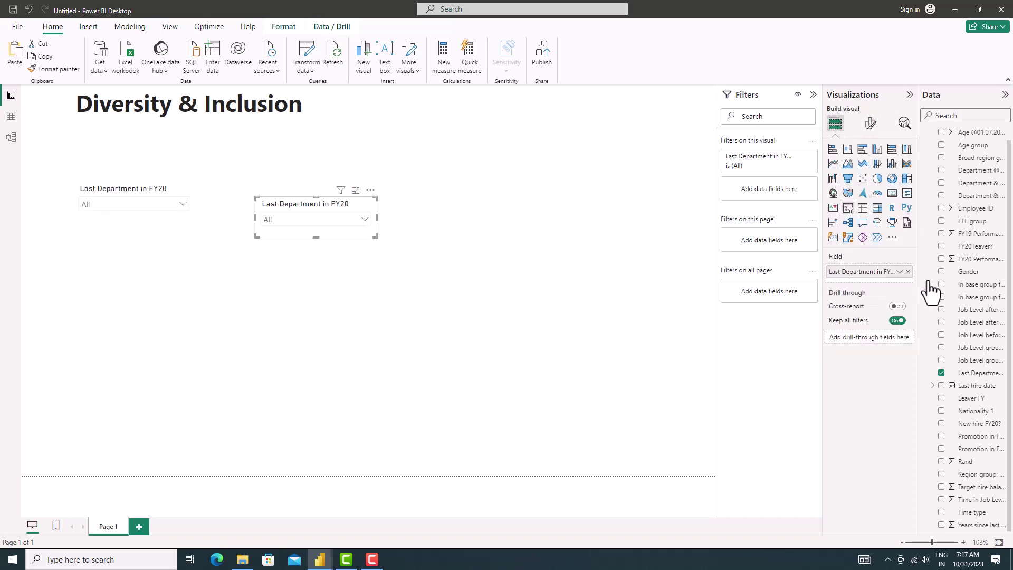
# - Change the copied slicer's field to Job Level after FY20 promotions and widen it
pyautogui.click(907, 272)
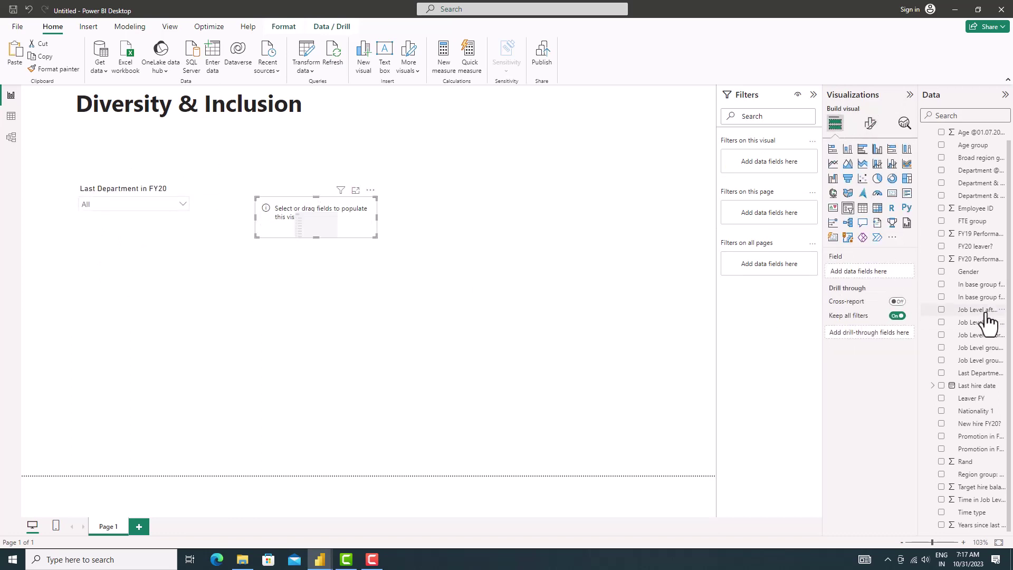
pyautogui.moveTo(919, 327); pyautogui.dragTo(865, 314)
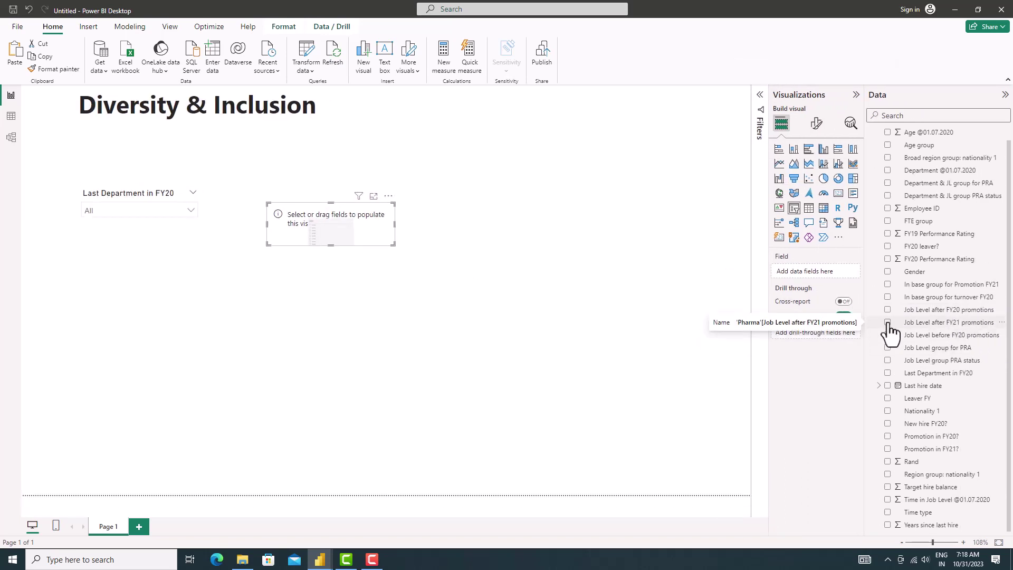
pyautogui.click(887, 311)
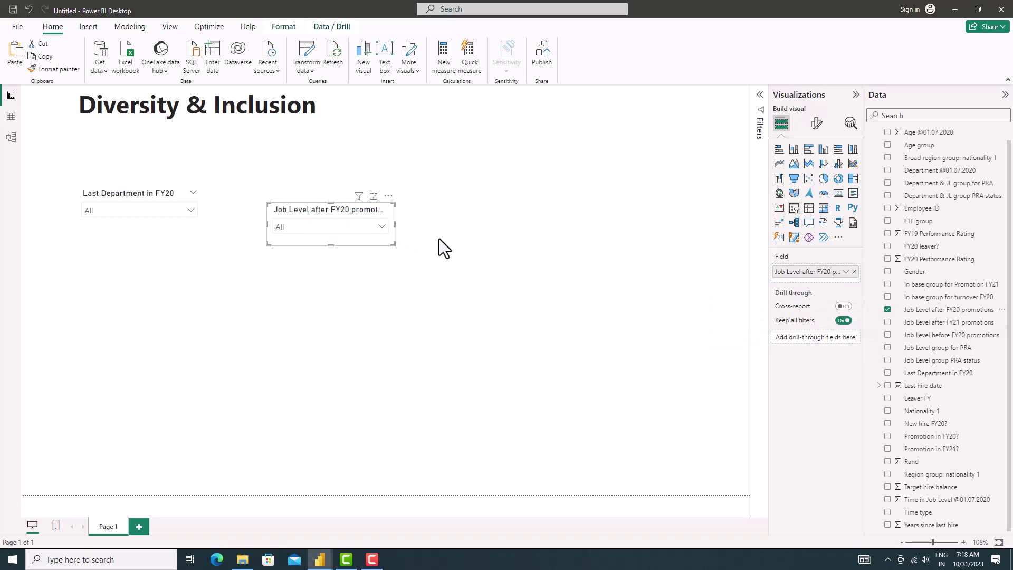
pyautogui.moveTo(423, 232); pyautogui.dragTo(436, 232)
# - Duplicate the Job Level slicer and switch the copy's field to Age group
pyautogui.hotkey('ctrl', 'c')
pyautogui.hotkey('ctrl', 'v')
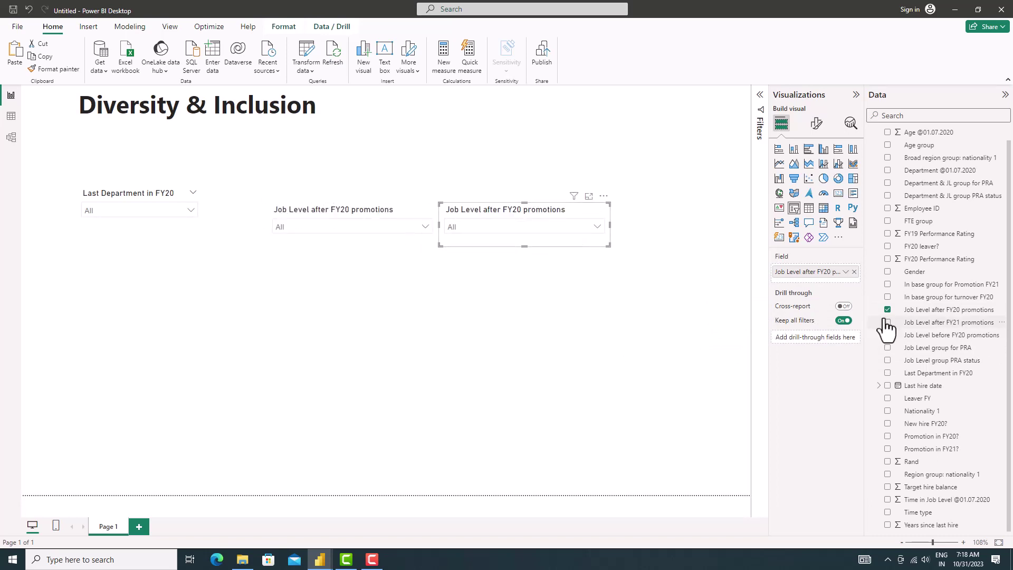
pyautogui.click(854, 271)
pyautogui.click(887, 144)
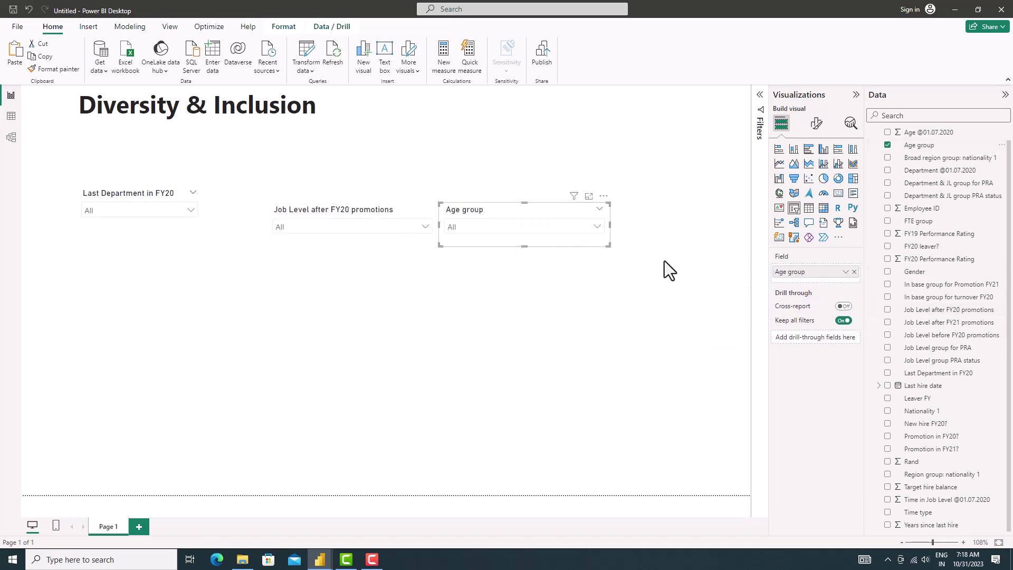
# - Duplicate again and set that copy to Broad region group: nationality 1
pyautogui.hotkey('ctrl', 'c')
pyautogui.hotkey('ctrl', 'v')
pyautogui.click(887, 144)
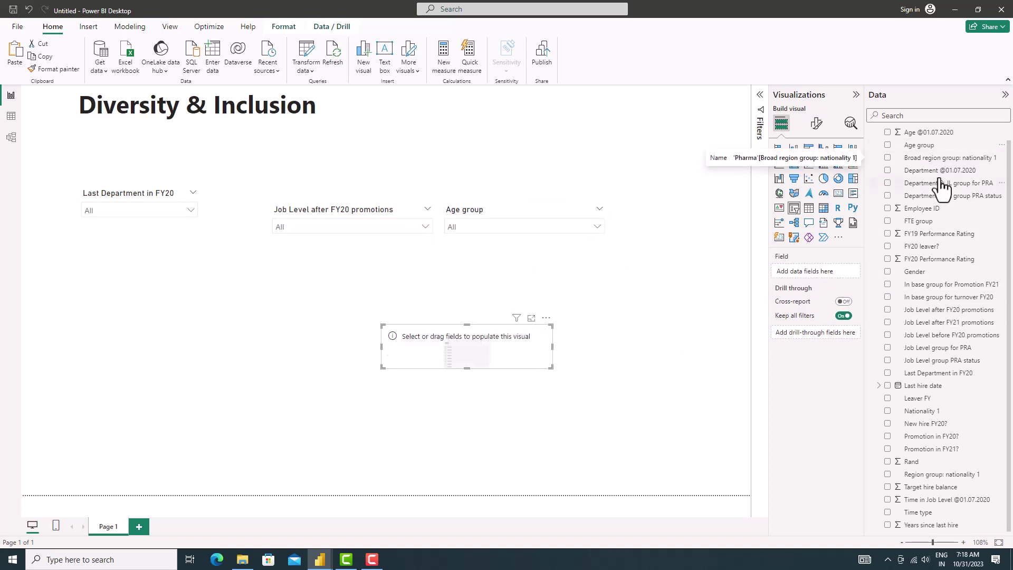
pyautogui.click(887, 157)
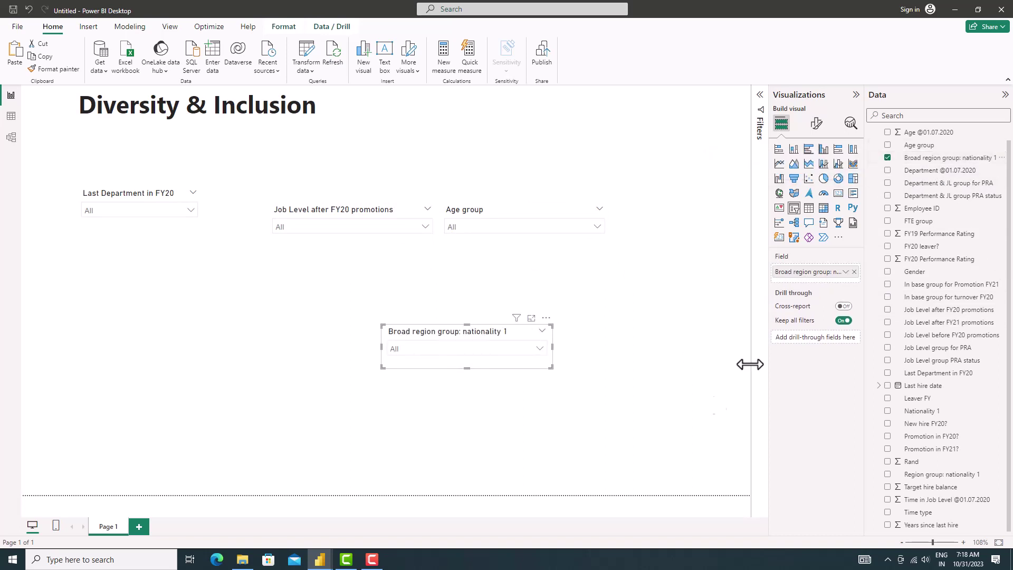
pyautogui.click(541, 348)
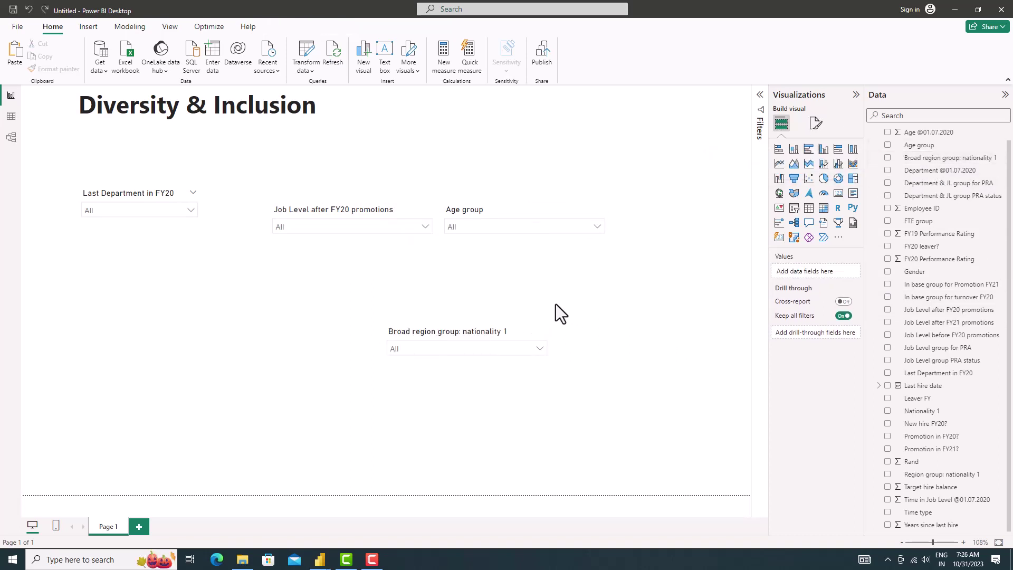
# - Move the Department slicer to the top-left and rename the job level field to Job Level
pyautogui.moveTo(124, 165); pyautogui.dragTo(91, 133)
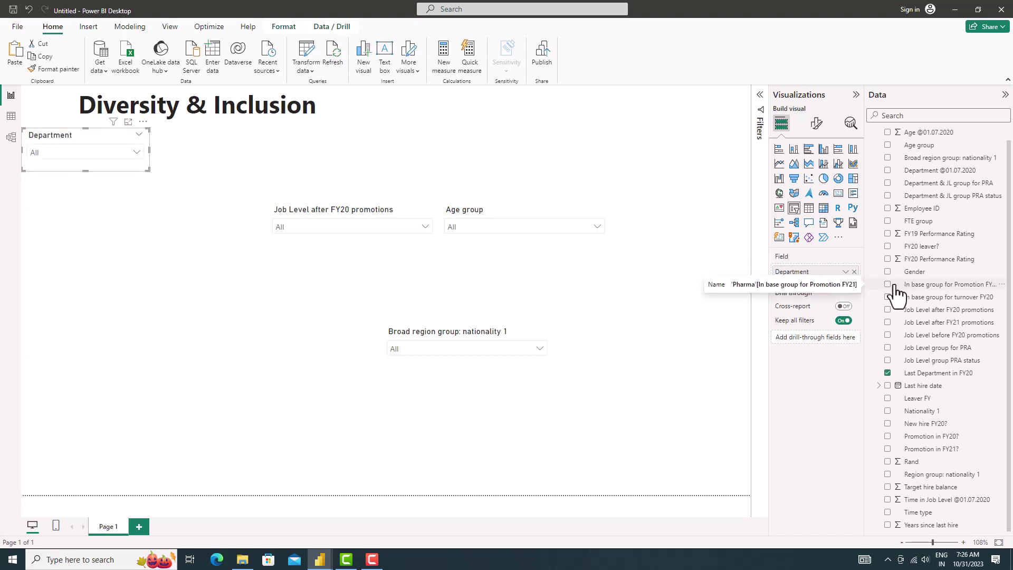
pyautogui.click(368, 219)
pyautogui.click(845, 271)
pyautogui.click(888, 283)
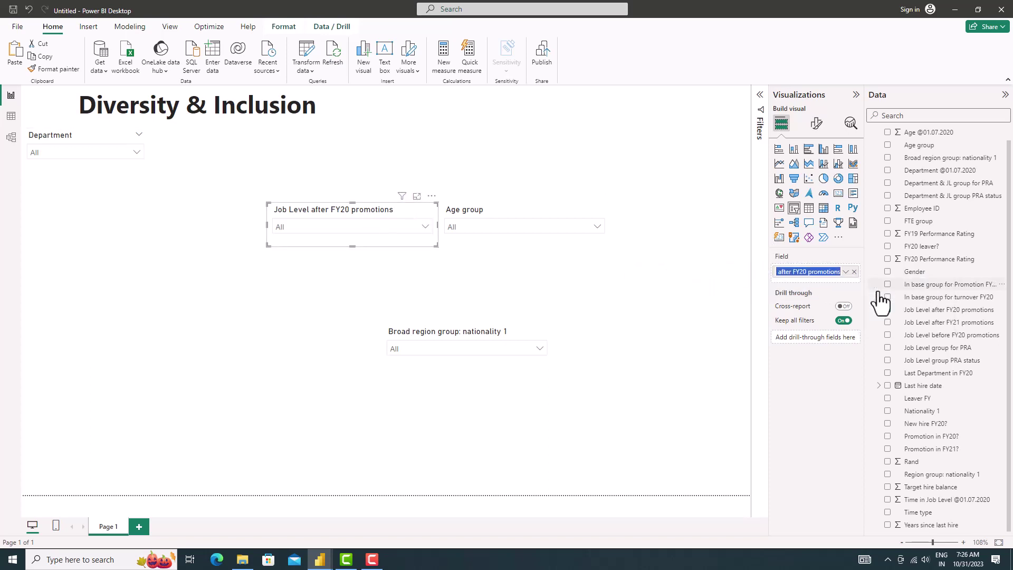
pyautogui.write('Job Level')
pyautogui.press('Return')
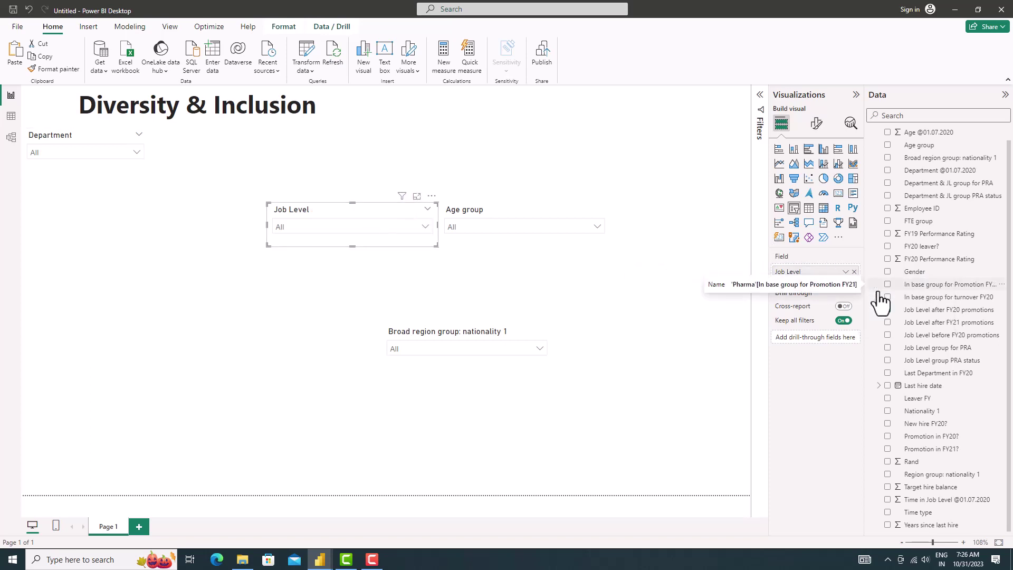
# - Rename the broad region slicer's field to Region Group
pyautogui.click(453, 333)
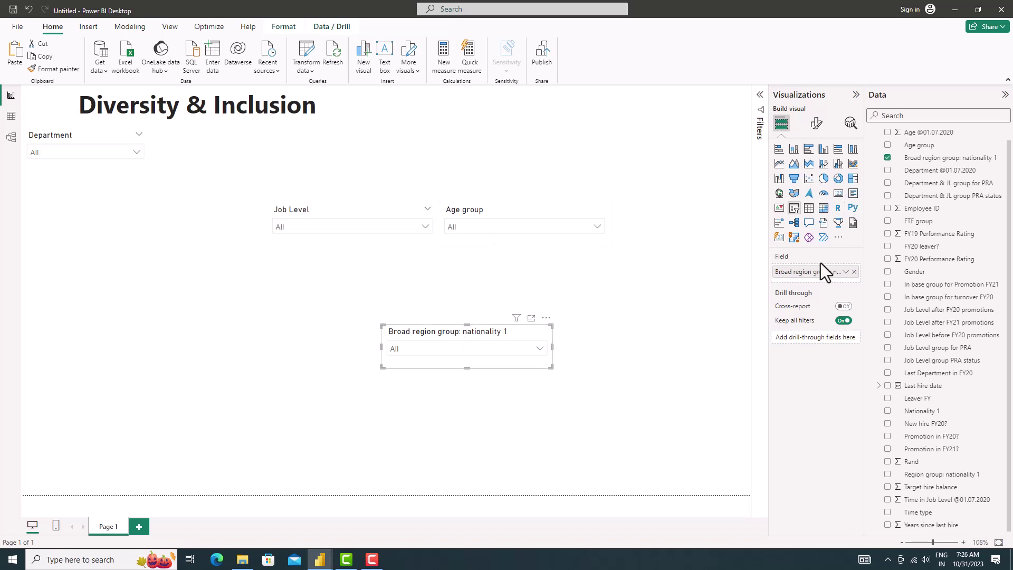
pyautogui.click(845, 271)
pyautogui.click(879, 288)
pyautogui.write('Region')
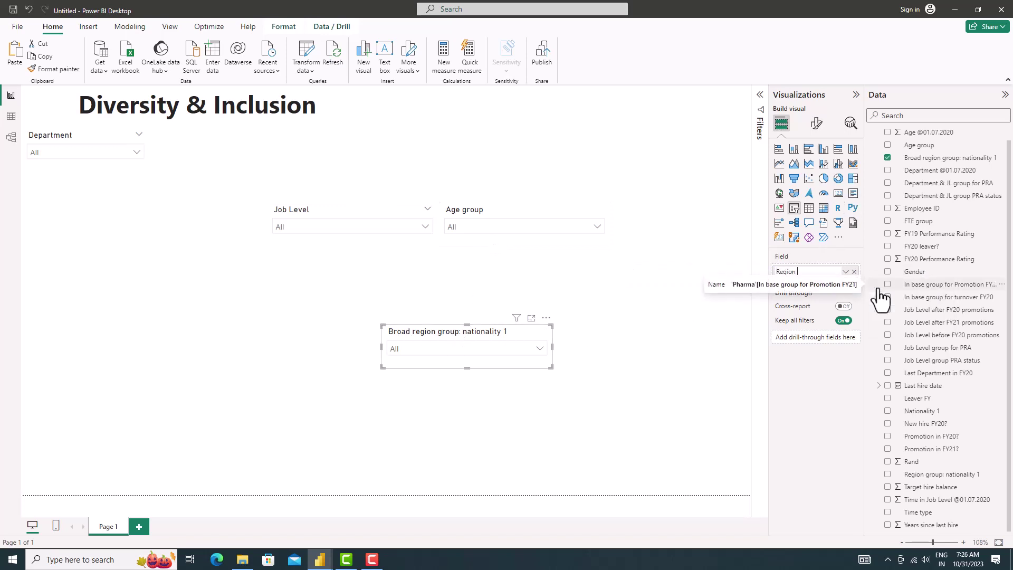
pyautogui.write('oup')
pyautogui.press('Return')
# - Line up Job Level, Age group and Region Group beside Department in one evenly spaced row
pyautogui.moveTo(370, 213); pyautogui.dragTo(252, 138)
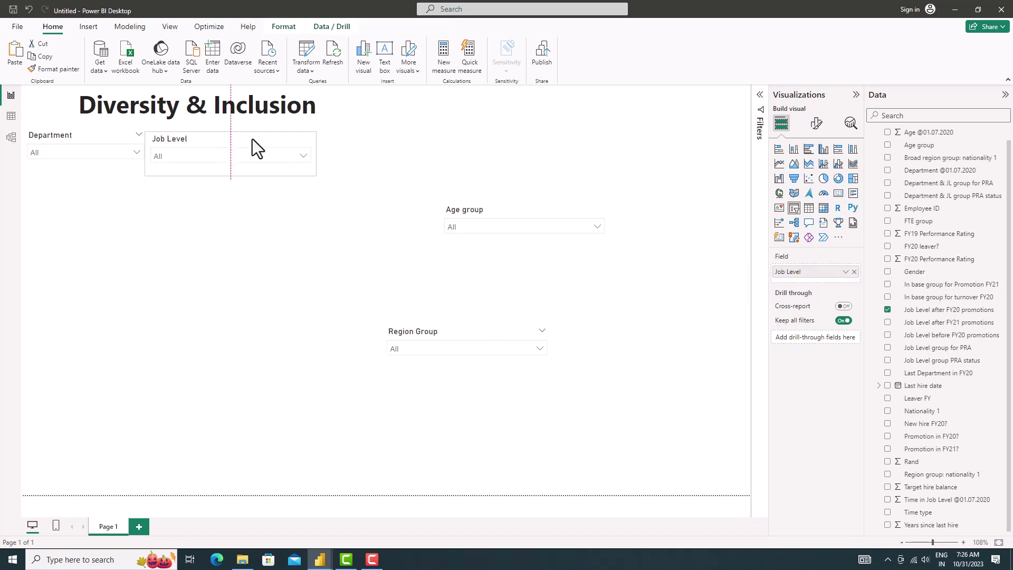
pyautogui.moveTo(565, 220); pyautogui.dragTo(463, 138)
pyautogui.moveTo(508, 329)
pyautogui.mouseDown()
pyautogui.moveTo(662, 134)
pyautogui.moveTo(699, 136)
pyautogui.mouseUp()
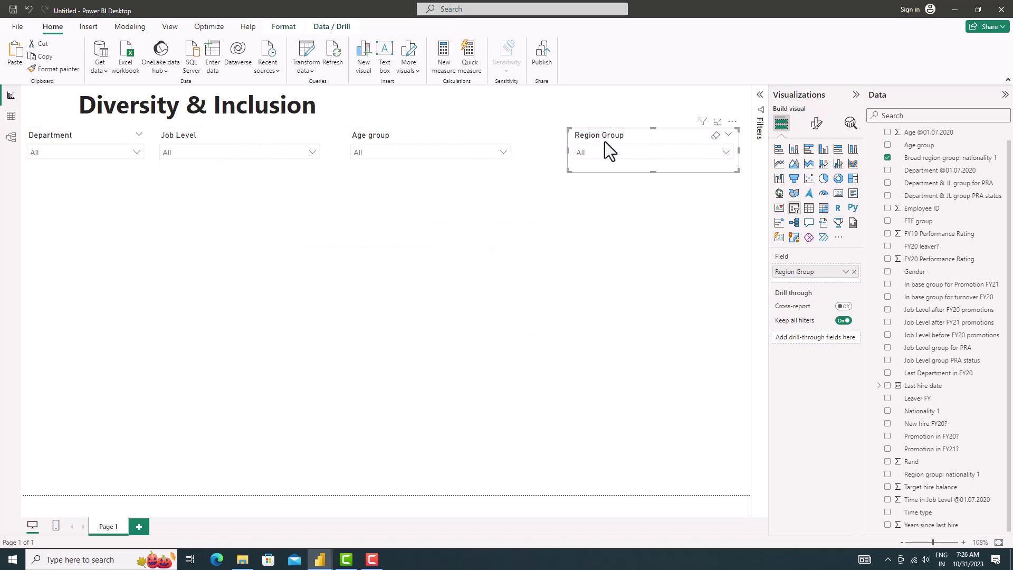
pyautogui.moveTo(475, 138); pyautogui.dragTo(498, 136)
pyautogui.moveTo(290, 135); pyautogui.dragTo(321, 135)
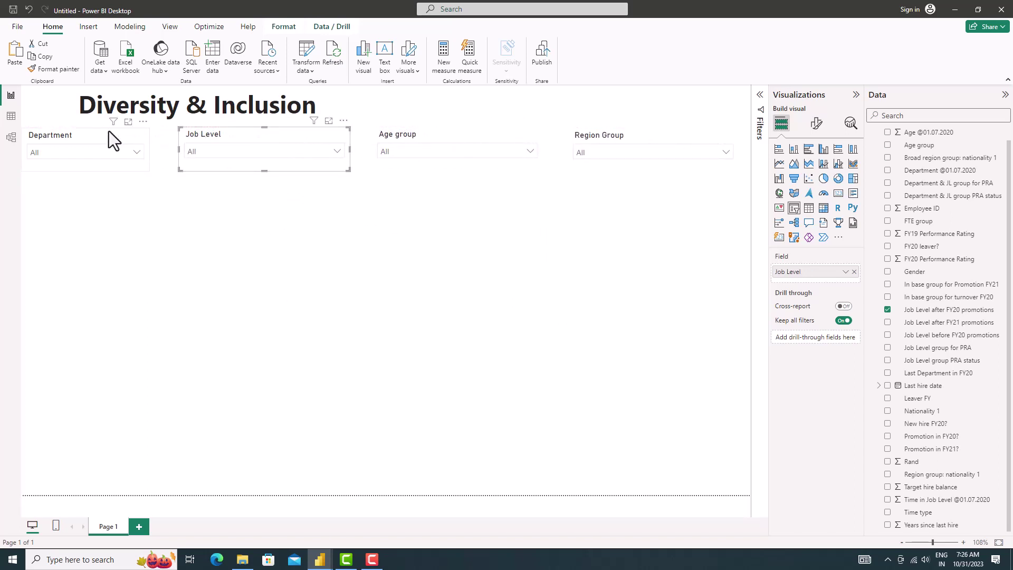
pyautogui.moveTo(106, 134); pyautogui.dragTo(120, 134)
pyautogui.click(385, 267)
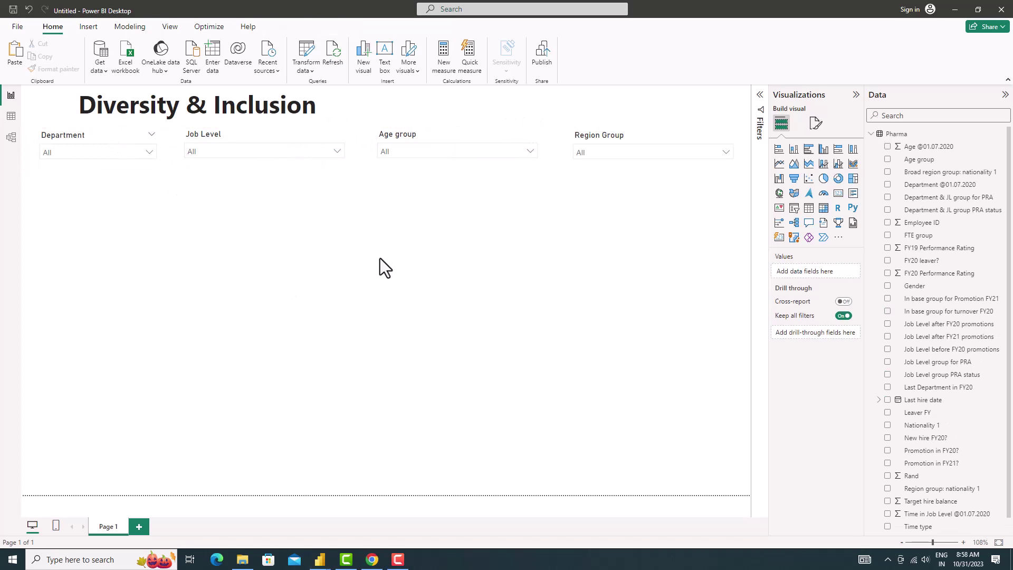
# - Add a 100% stacked bar chart of Employee ID count by Job Level after FY20 promotions, split by Gender
pyautogui.click(838, 150)
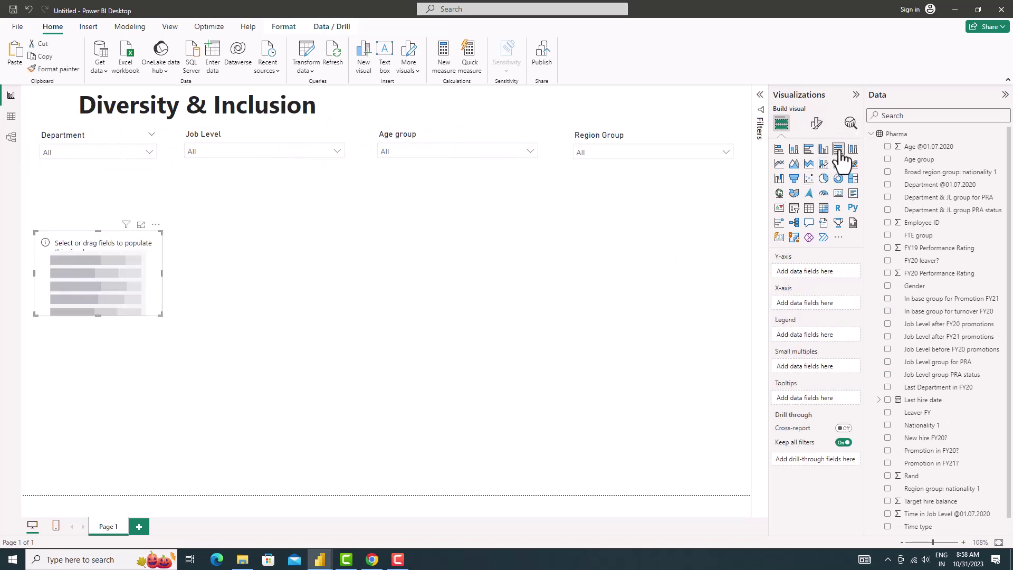
pyautogui.click(887, 323)
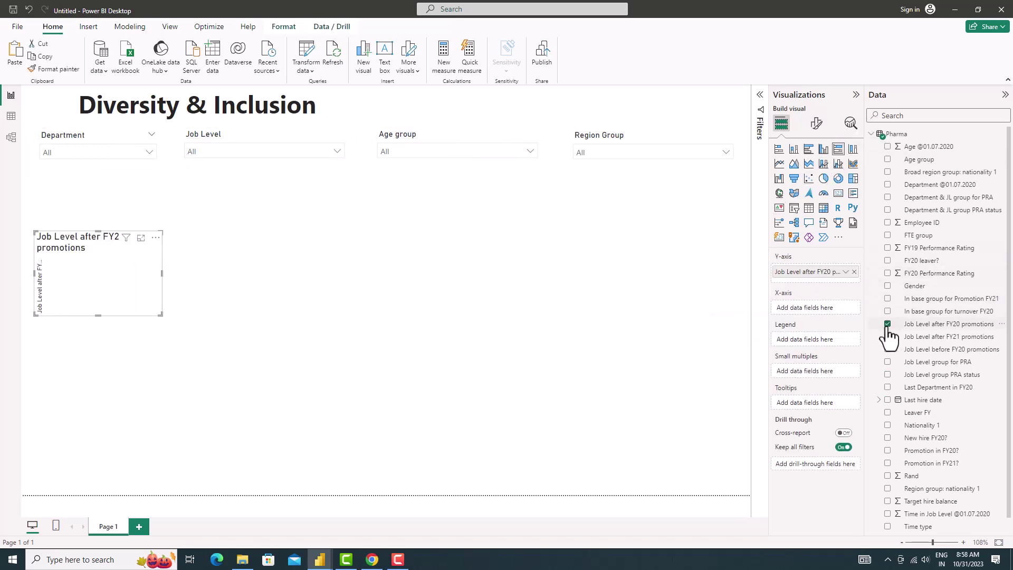
pyautogui.click(888, 223)
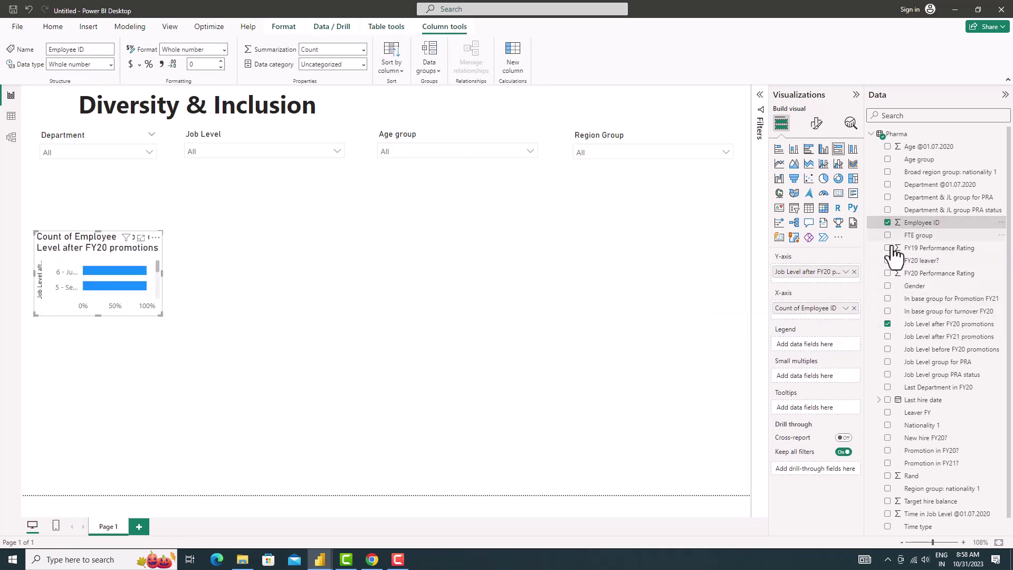
pyautogui.moveTo(913, 286); pyautogui.dragTo(815, 340)
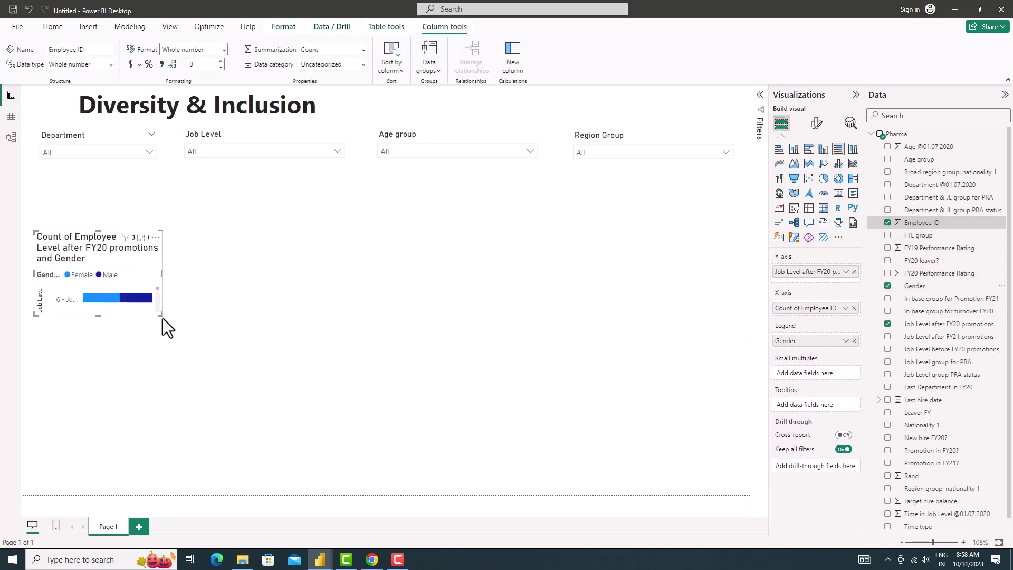
pyautogui.moveTo(161, 315); pyautogui.dragTo(263, 408)
# - Remove the Y-axis and X-axis titles from the bar chart
pyautogui.click(817, 123)
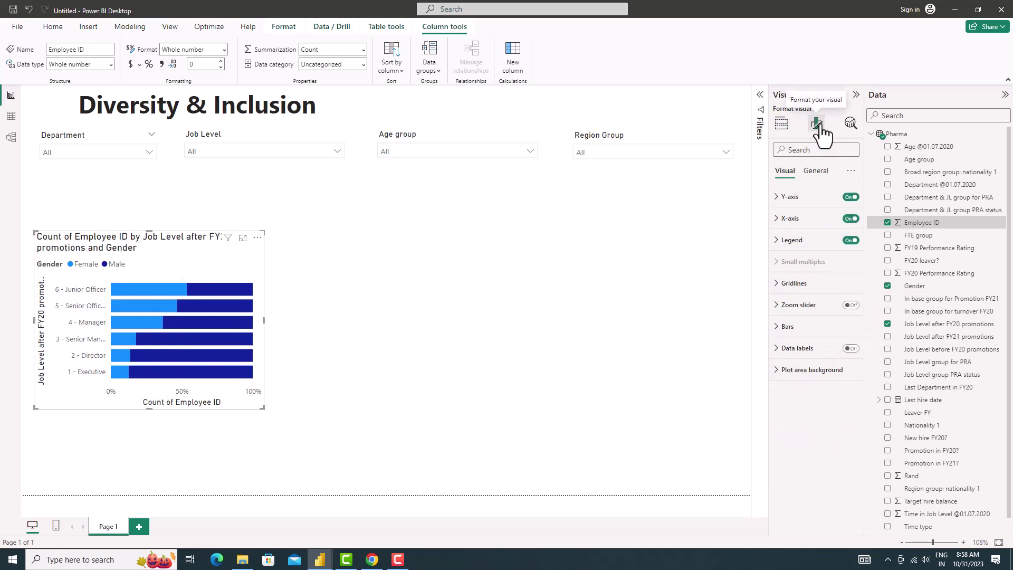
pyautogui.click(777, 196)
pyautogui.click(846, 379)
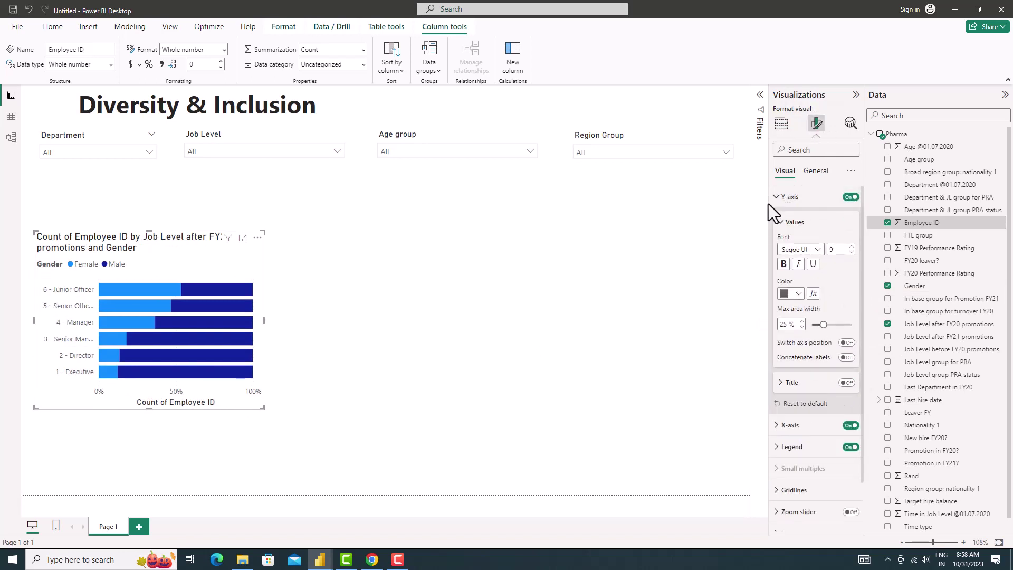
pyautogui.click(777, 196)
pyautogui.click(785, 218)
pyautogui.click(842, 385)
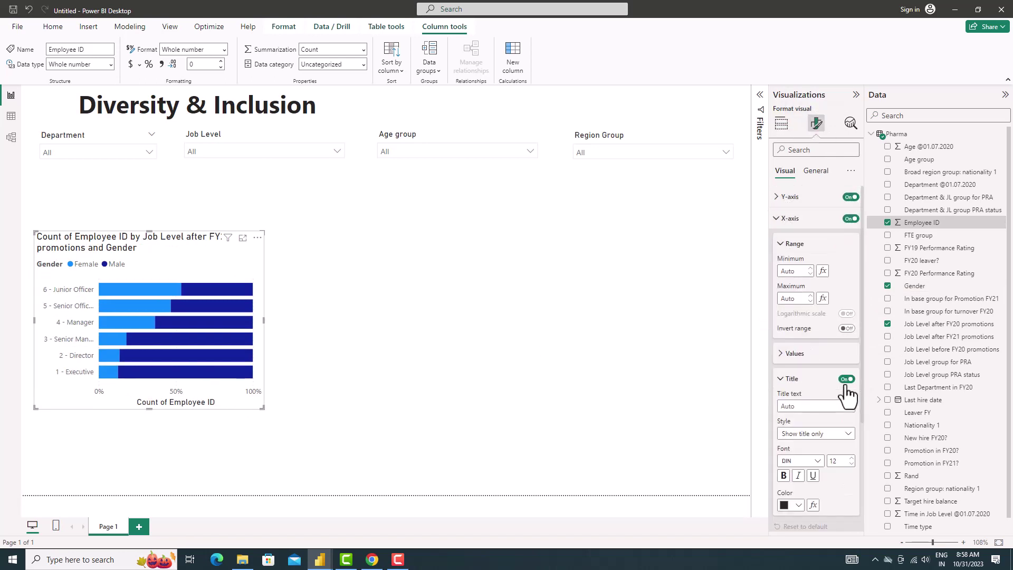
pyautogui.click(846, 379)
pyautogui.click(784, 218)
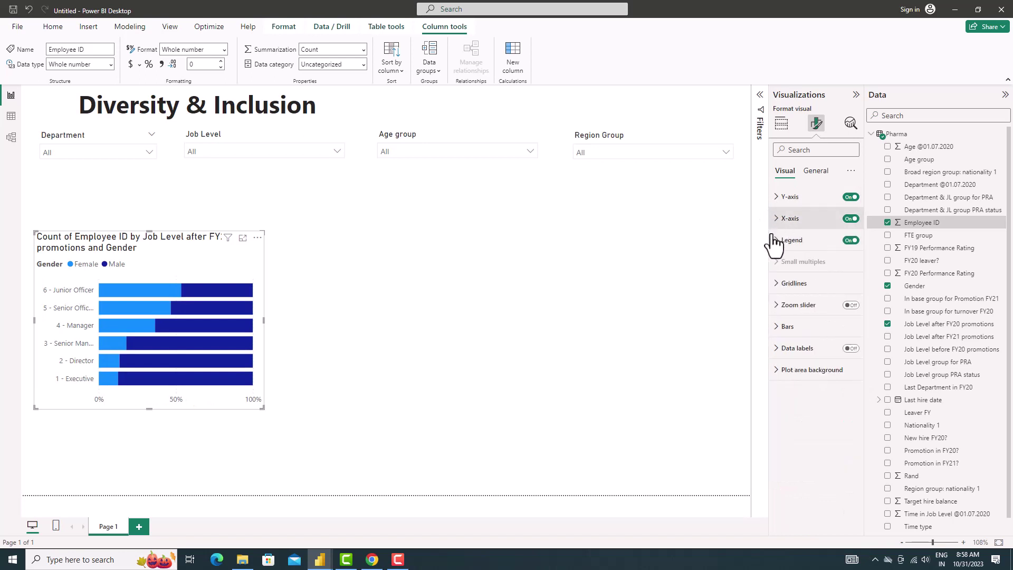
# - Show data labels on the bars as whole percentages with 0 decimals
pyautogui.click(849, 348)
pyautogui.click(784, 348)
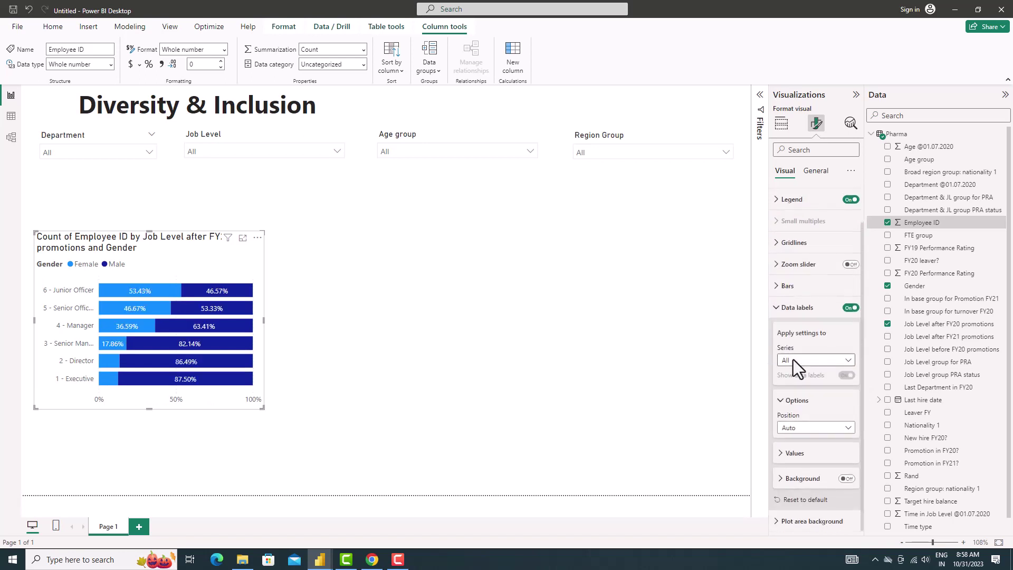
pyautogui.click(791, 447)
pyautogui.scroll(-3, 796, 448)
pyautogui.scroll(-1, 795, 448)
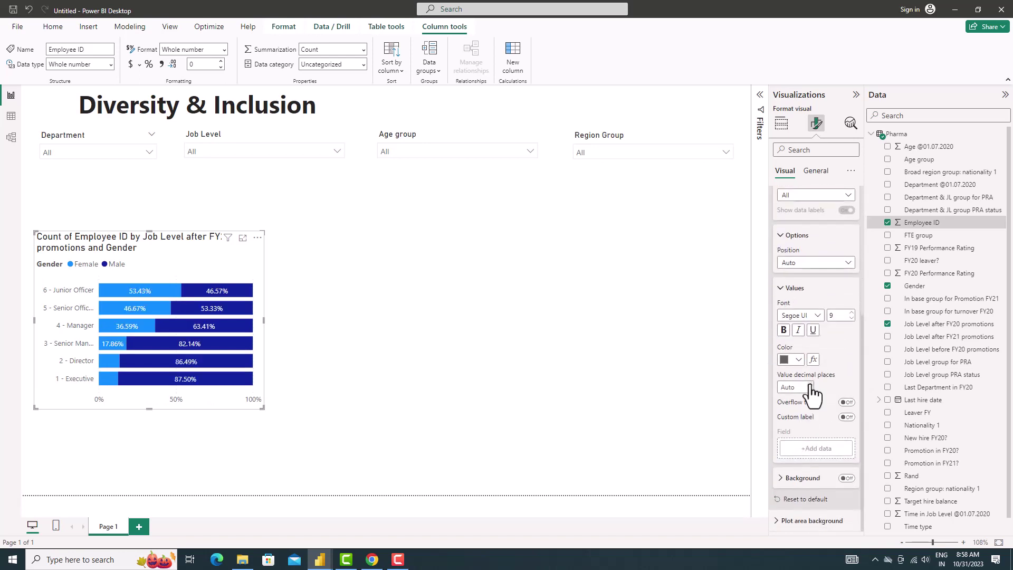
pyautogui.click(810, 390)
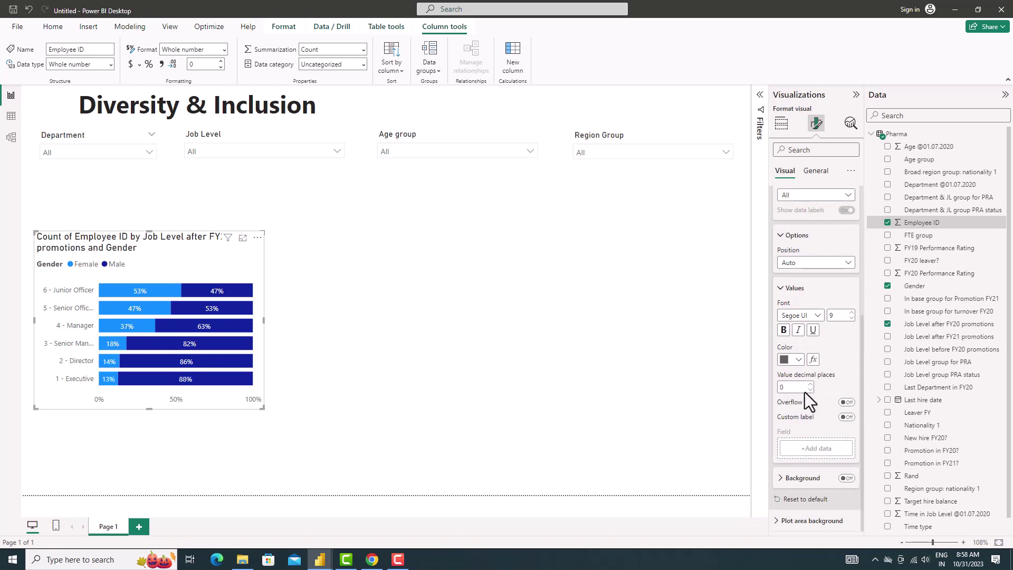
pyautogui.scroll(1, 817, 374)
pyautogui.scroll(3, 831, 362)
# - Remove the chart title, sort job levels ascending with Executive first, and place the chart under the slicers
pyautogui.click(816, 172)
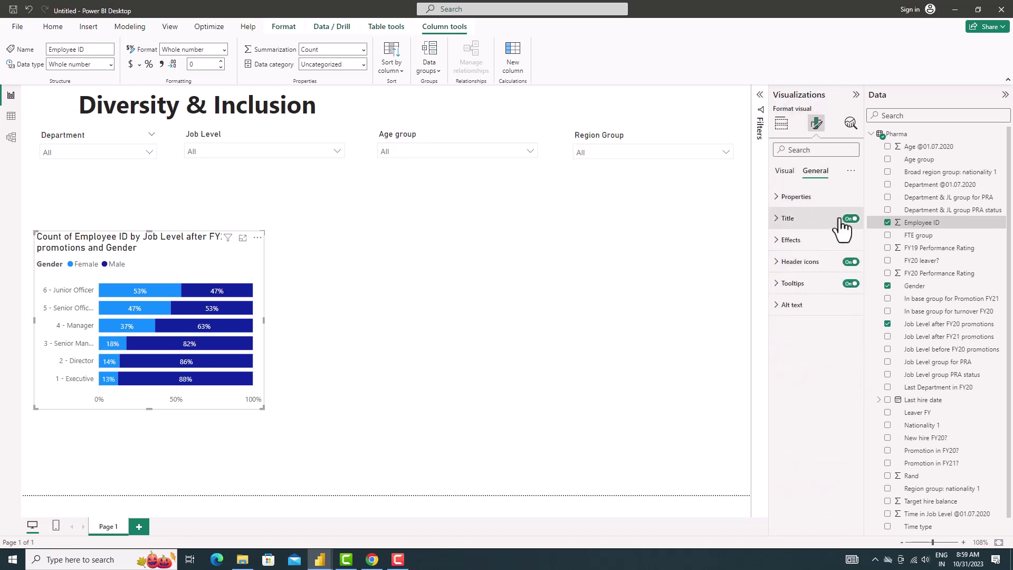
pyautogui.click(849, 218)
pyautogui.click(258, 225)
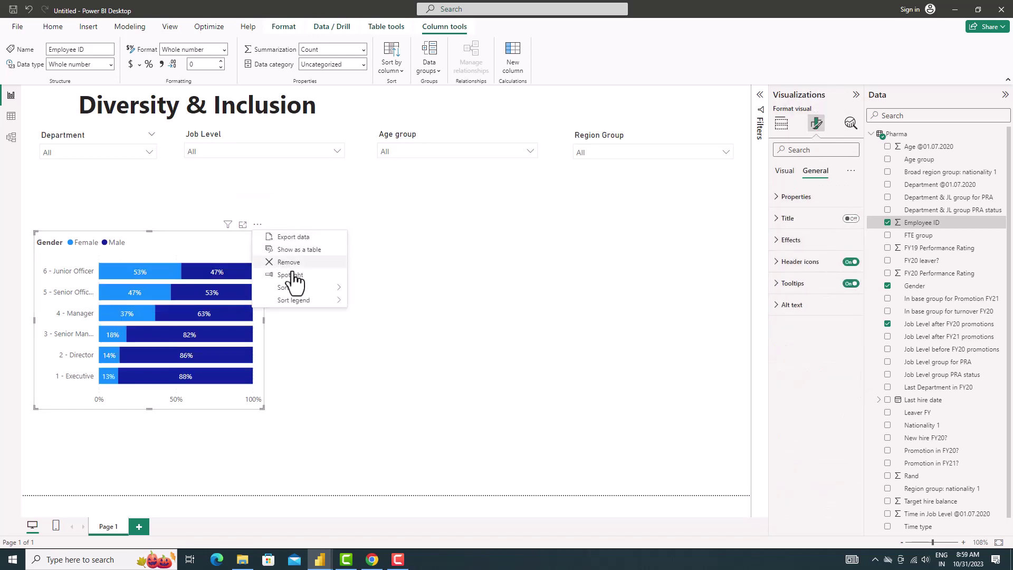
pyautogui.click(385, 328)
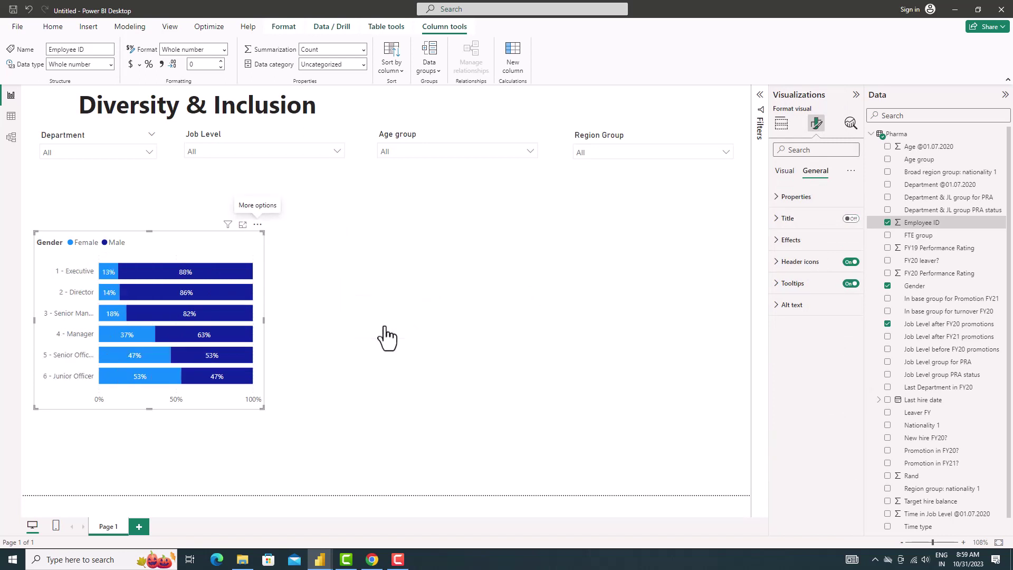
pyautogui.moveTo(265, 407); pyautogui.dragTo(294, 395)
pyautogui.moveTo(235, 287); pyautogui.dragTo(198, 182)
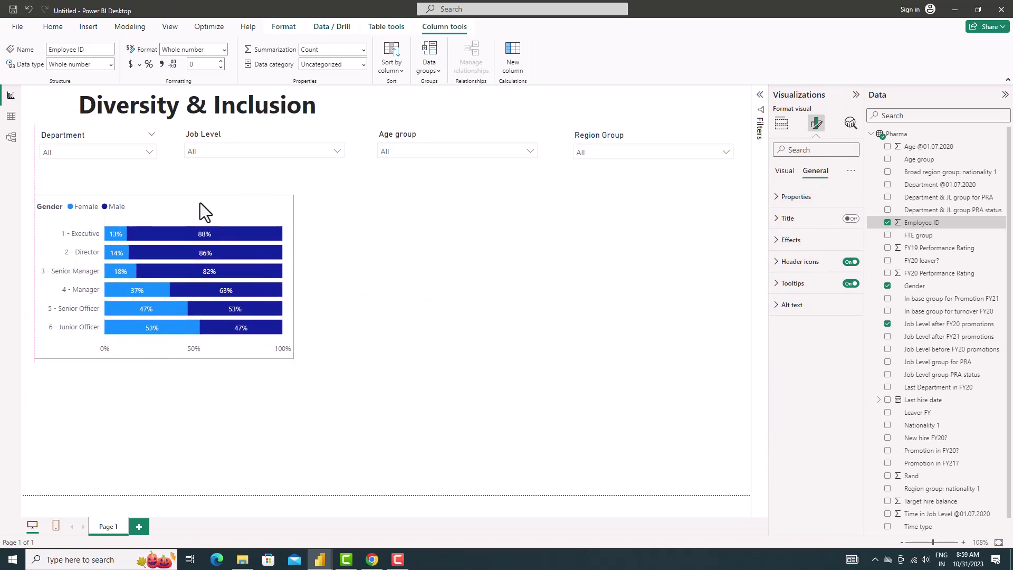
pyautogui.click(394, 279)
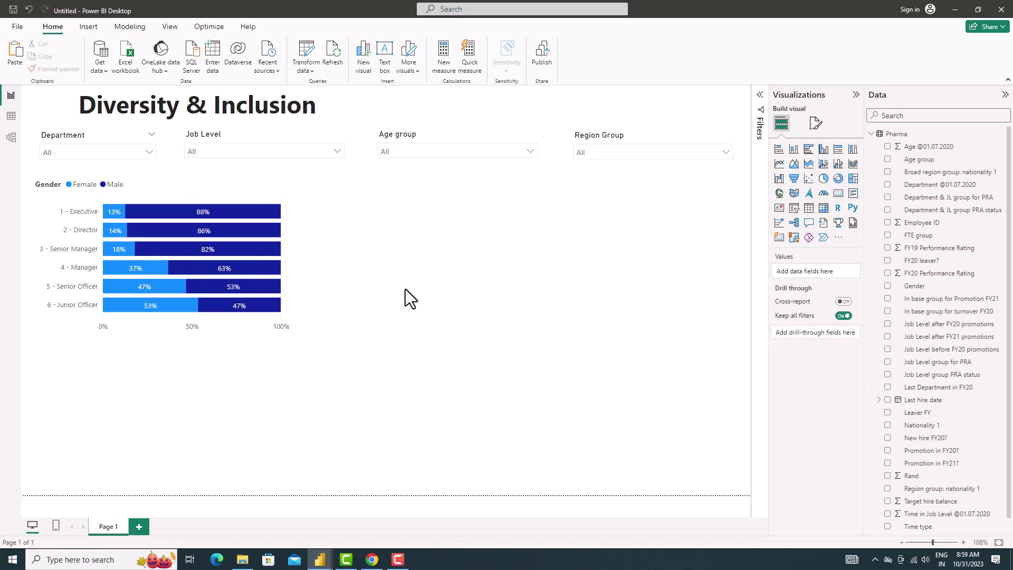
# - Create a Pharma measure counting distinct Employee IDs with CALCULATE and FILTER on Pharma[Gender] for females
pyautogui.rightClick(891, 133)
pyautogui.click(907, 149)
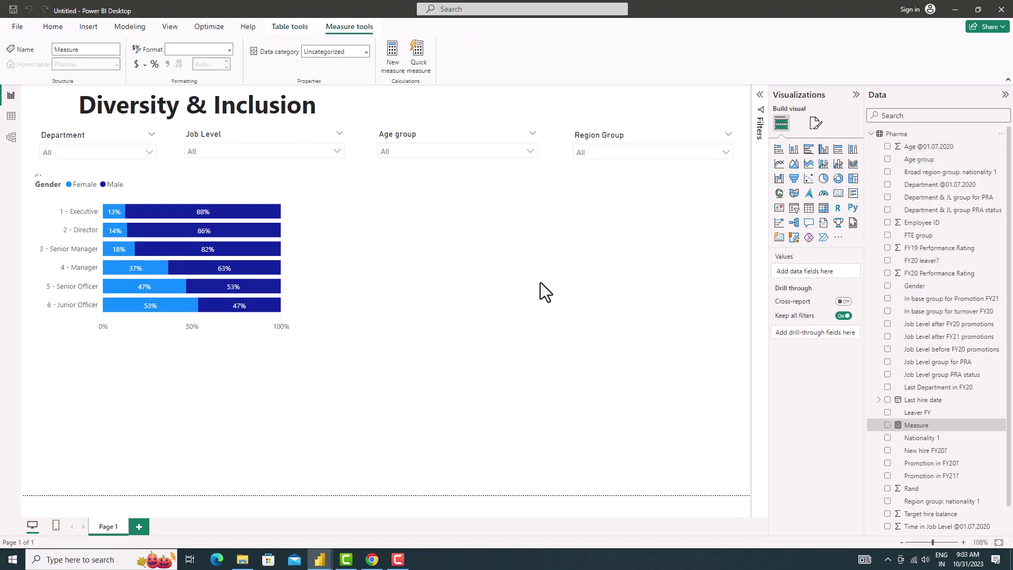
pyautogui.keyDown('ctrl'); pyautogui.scroll(2, 347, 139); pyautogui.keyUp('ctrl')
pyautogui.keyDown('ctrl'); pyautogui.scroll(1, 327, 94); pyautogui.keyUp('ctrl')
pyautogui.keyDown('ctrl'); pyautogui.scroll(2, 327, 94); pyautogui.keyUp('ctrl')
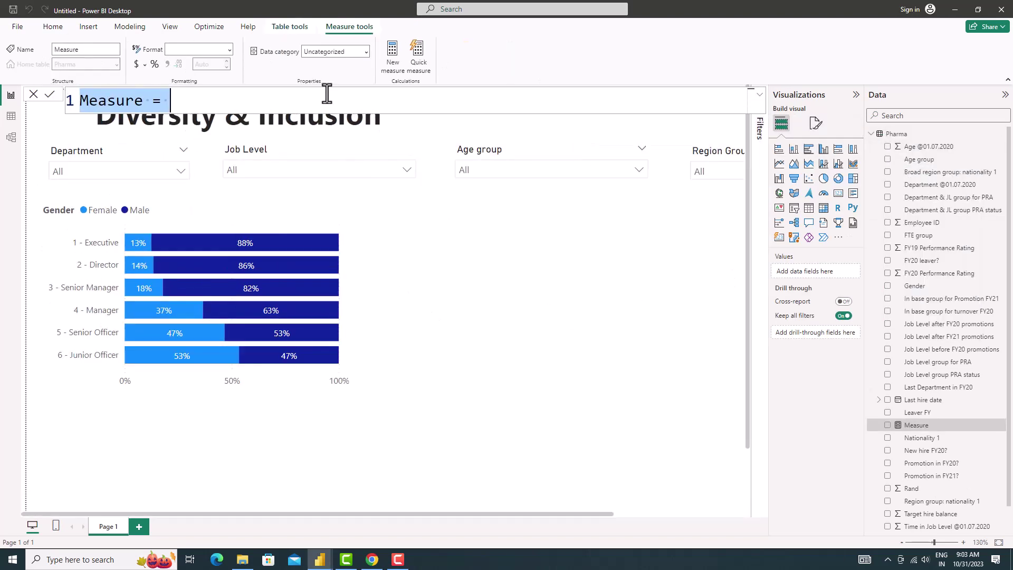
pyautogui.write('Female')
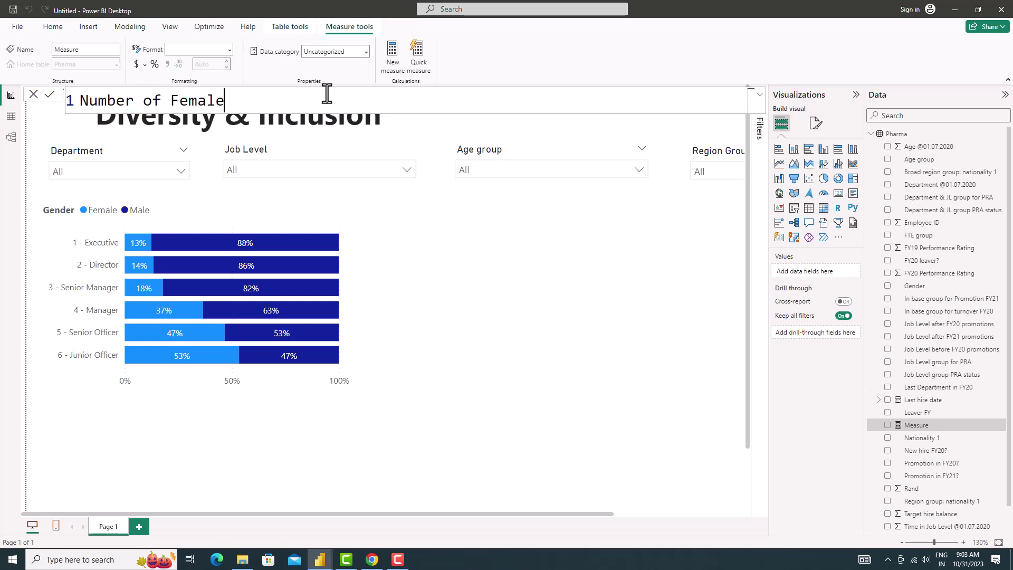
pyautogui.write('= calcu')
pyautogui.press('Tab')
pyautogui.write('d')
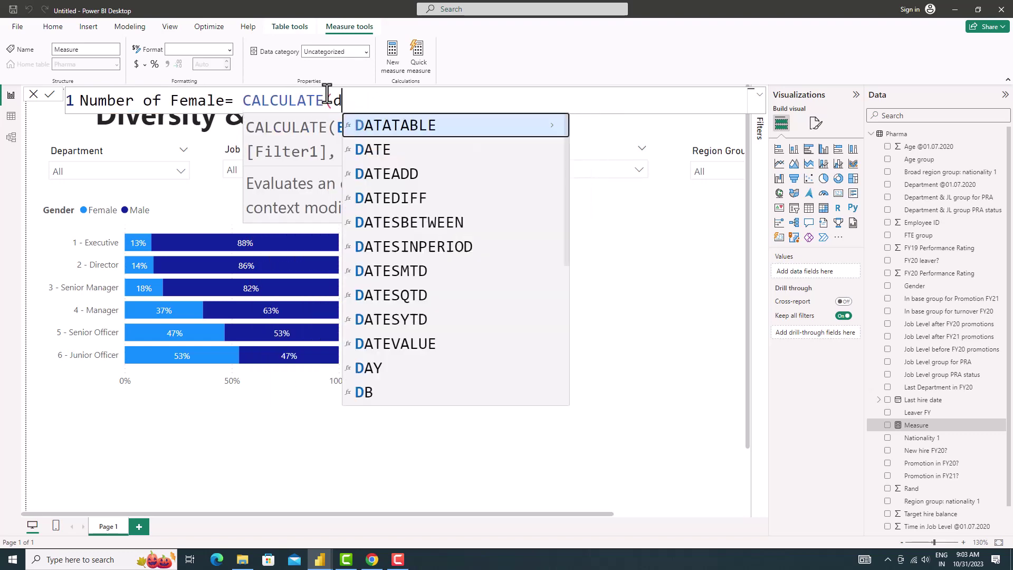
pyautogui.write('istinc')
pyautogui.press('Tab')
pyautogui.write('pharma')
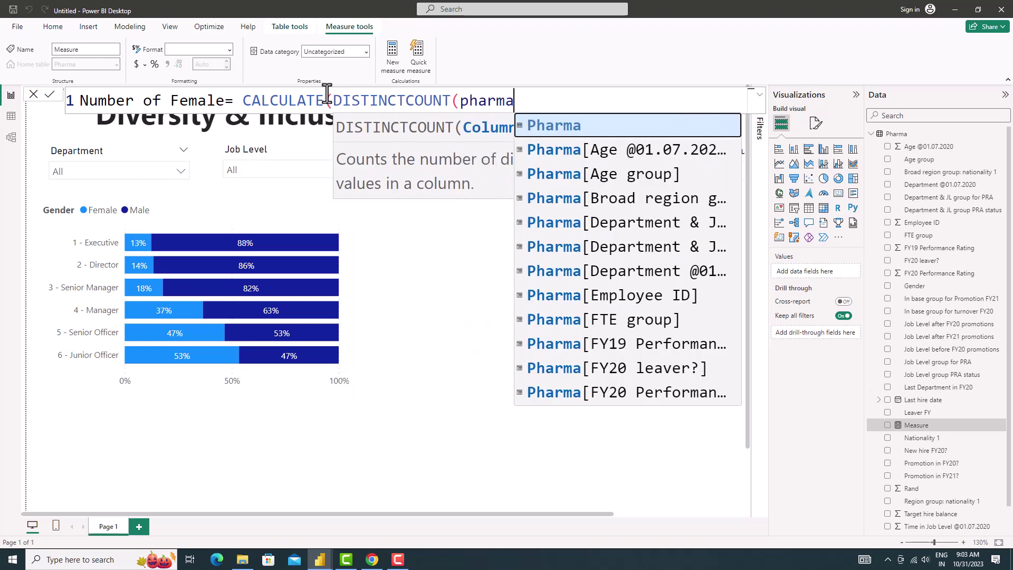
pyautogui.write('[e')
pyautogui.press('Tab')
pyautogui.write(')')
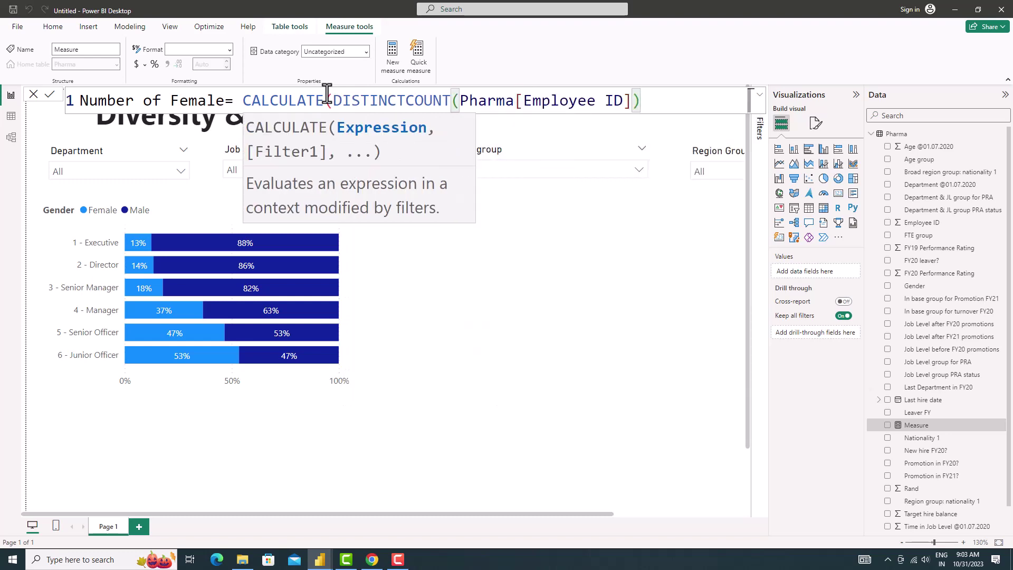
pyautogui.write(',p')
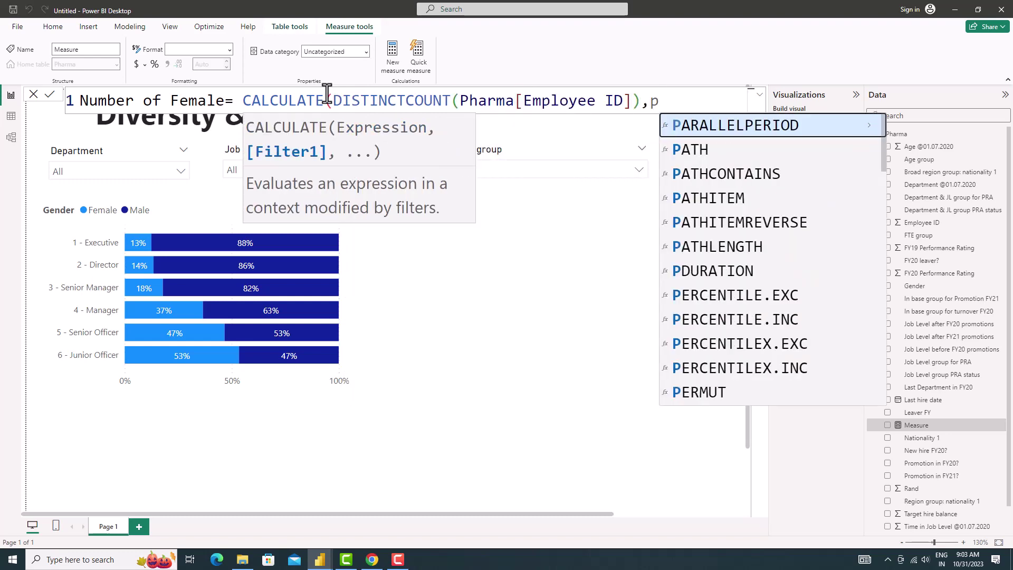
pyautogui.press('BackSpace')
pyautogui.write('fi')
pyautogui.press('Tab')
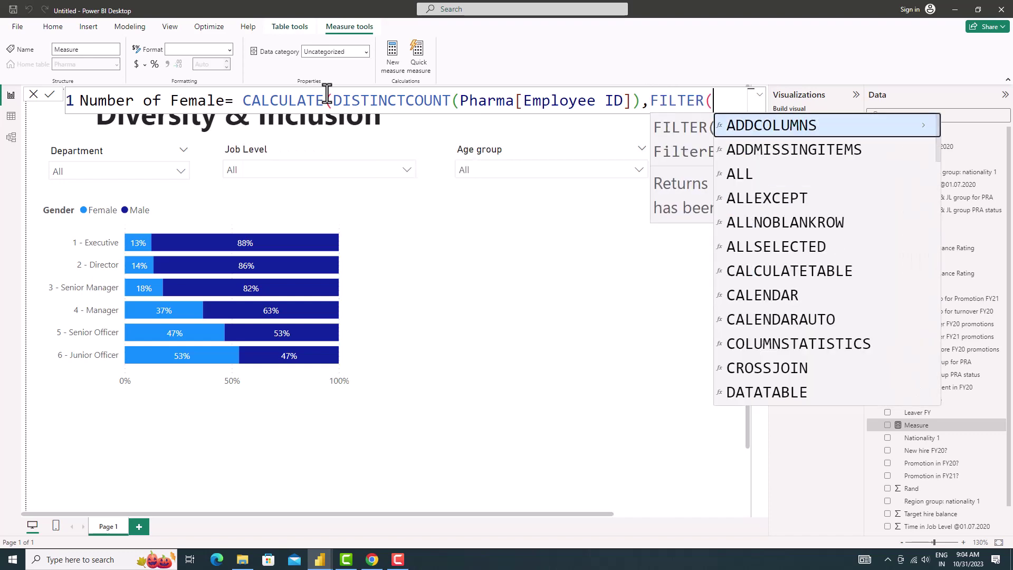
pyautogui.write('pharma')
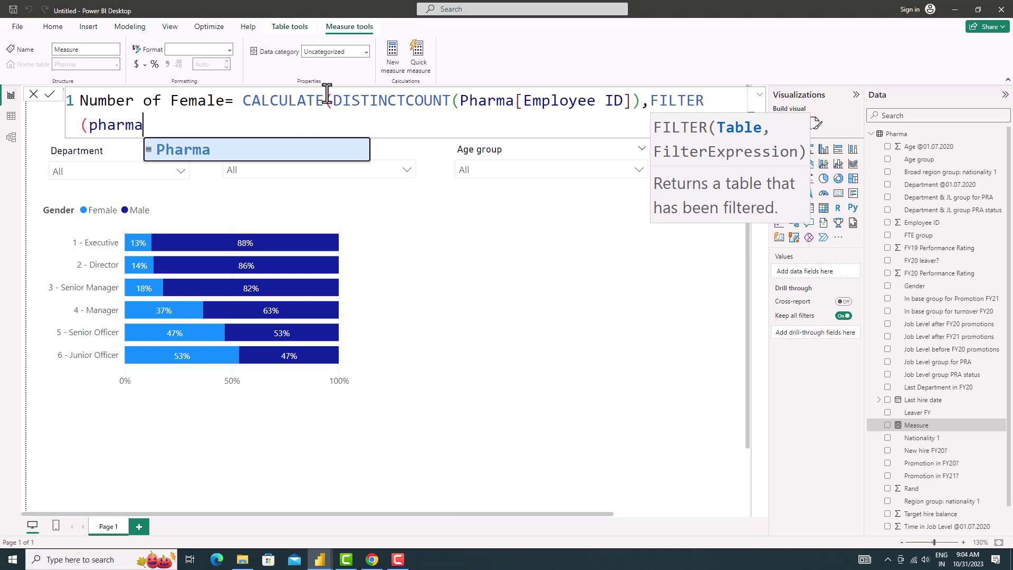
pyautogui.press('Tab')
pyautogui.write(',phar')
pyautogui.press('Tab')
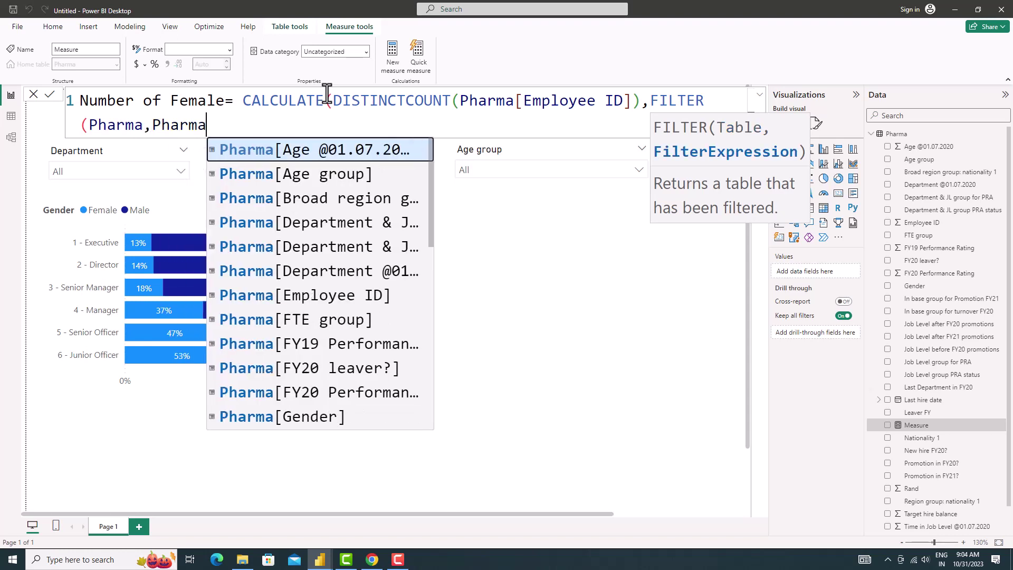
pyautogui.write('[ge')
pyautogui.press('Tab')
pyautogui.write('=')
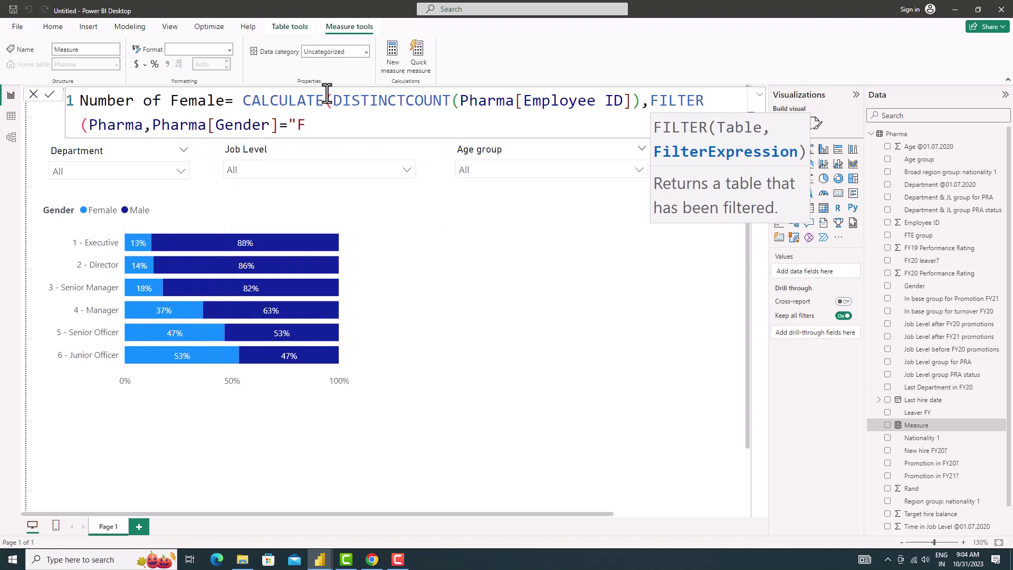
pyautogui.write('))')
pyautogui.press('Return')
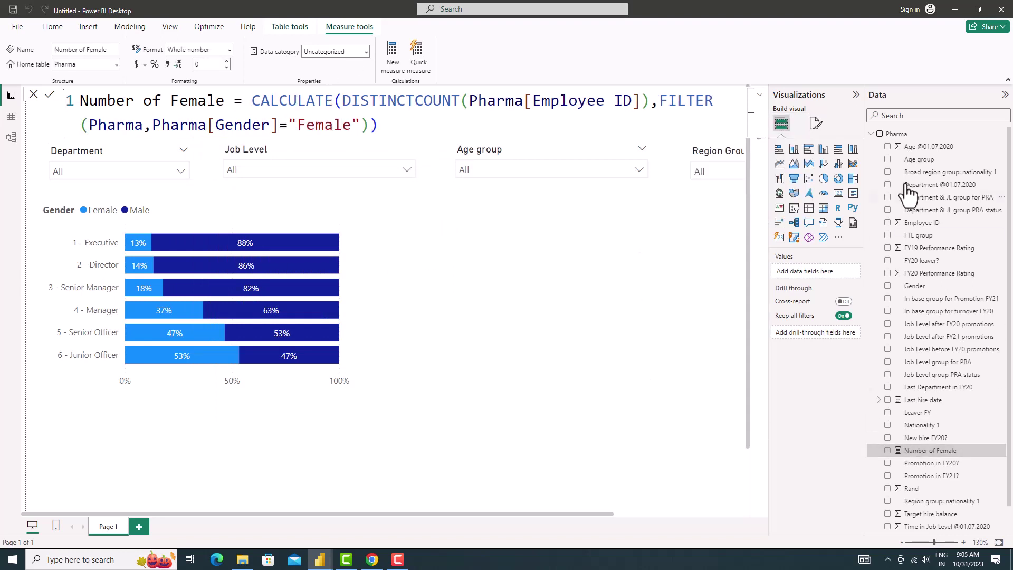
# - Rename the Number of Female measure to # Female
pyautogui.rightClick(927, 451)
pyautogui.click(870, 339)
pyautogui.press('Return')
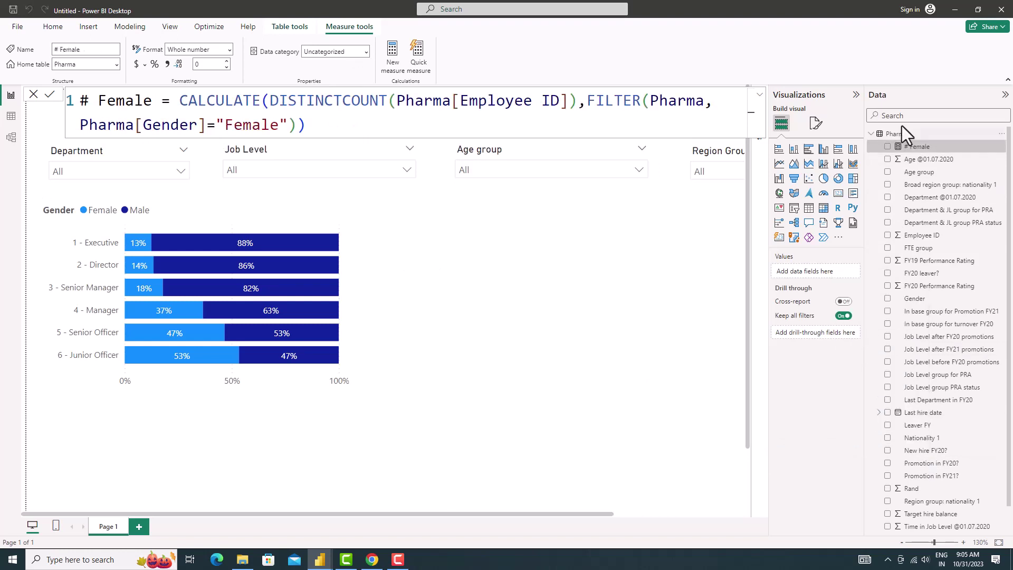
# - Create # male = CALCULATE(DISTINCTCOUNT(Pharma[Employee ID]),FILTER(Pharma,Pharma[Gender]="Male"))
pyautogui.write('# m')
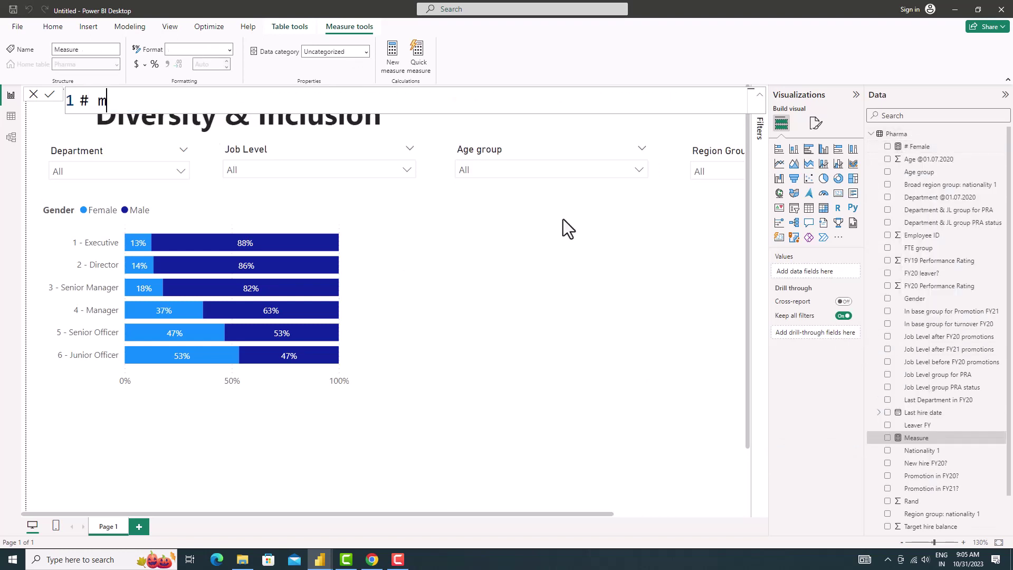
pyautogui.write('ale=ca')
pyautogui.press('Tab')
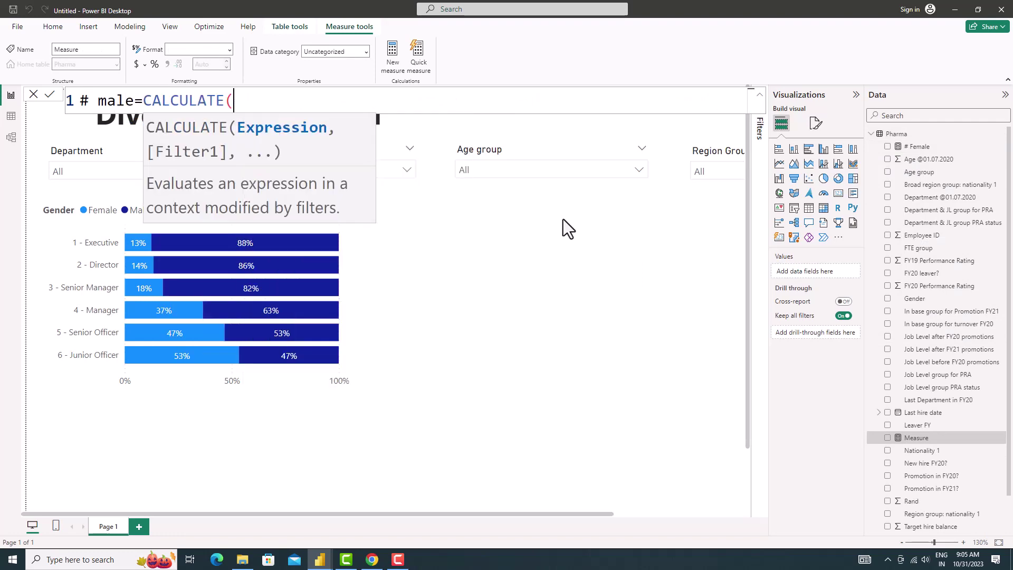
pyautogui.write('DISC')
pyautogui.press('BackSpace')
pyautogui.write('tin')
pyautogui.press('Down')
pyautogui.press('Tab')
pyautogui.write('pha')
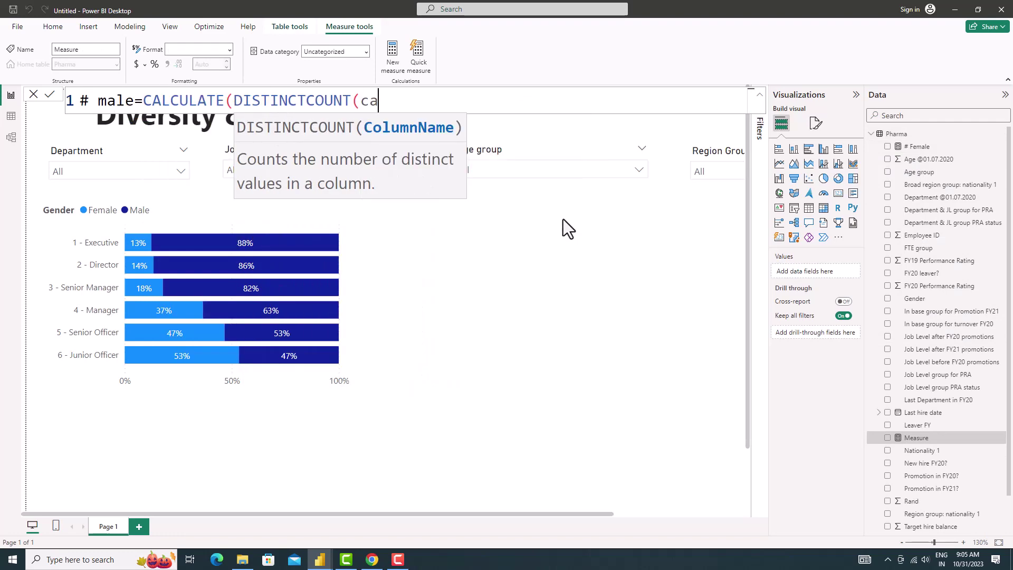
pyautogui.write('rma')
pyautogui.press('Down')
pyautogui.press('Down')
pyautogui.press('Down')
pyautogui.press('Down')
pyautogui.press('Tab')
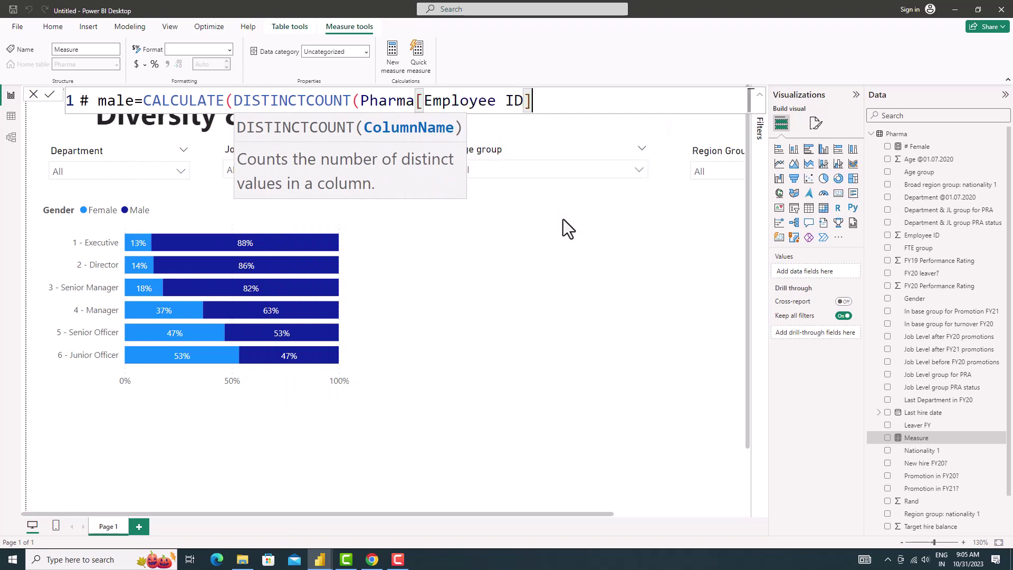
pyautogui.write('),filte')
pyautogui.press('Tab')
pyautogui.write('Pharma')
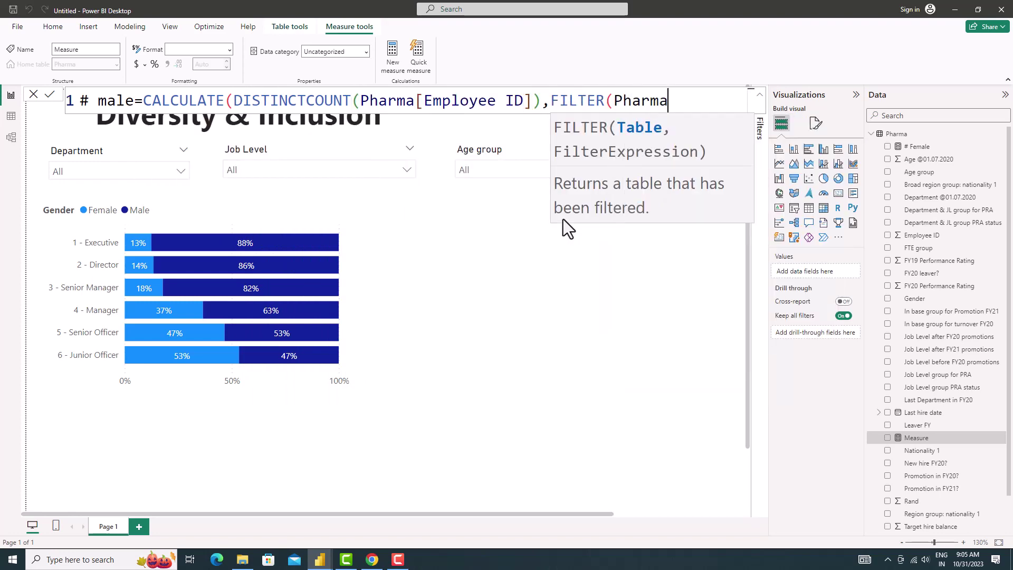
pyautogui.write(',phar')
pyautogui.press('Tab')
pyautogui.write('[gend')
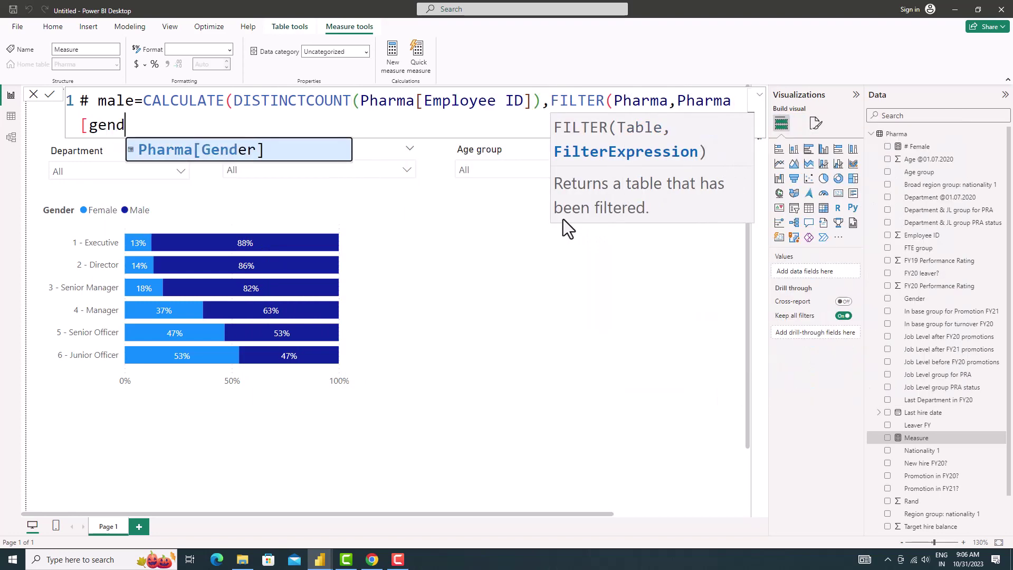
pyautogui.press('Tab')
pyautogui.write('="Male"))')
pyautogui.press('Return')
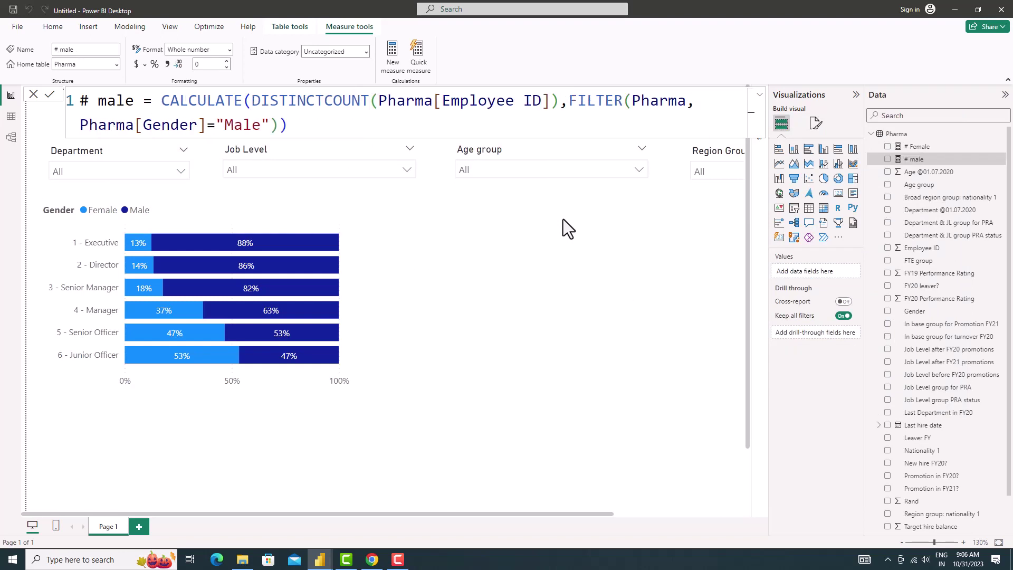
pyautogui.rightClick(894, 139)
# - Create the measure % Male = DIVIDE(Pharma[# male], Pharma[# Female]+Pharma[# male])
pyautogui.click(910, 150)
pyautogui.write('% Male=')
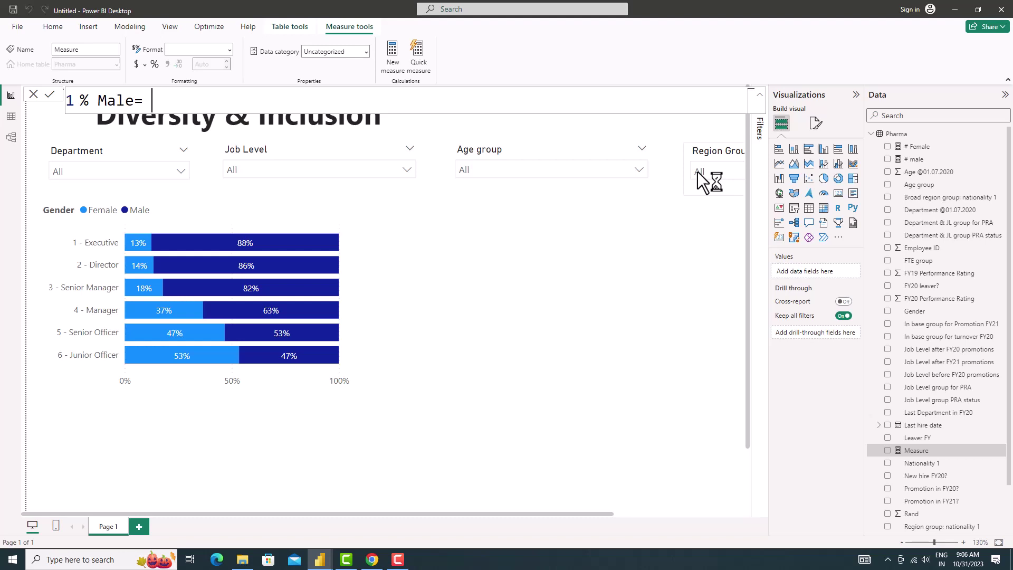
pyautogui.write('DIVIDE(')
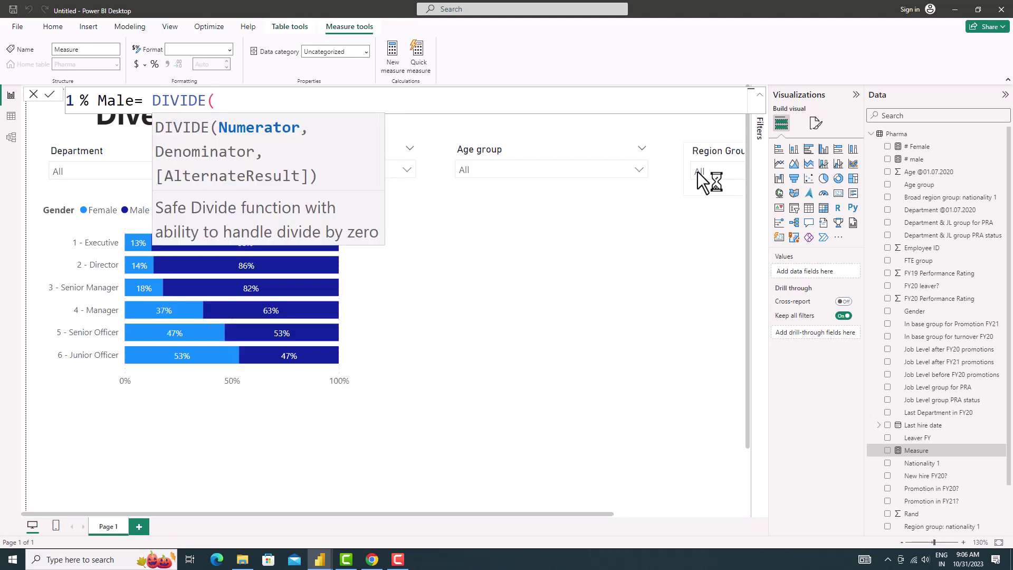
pyautogui.write('p')
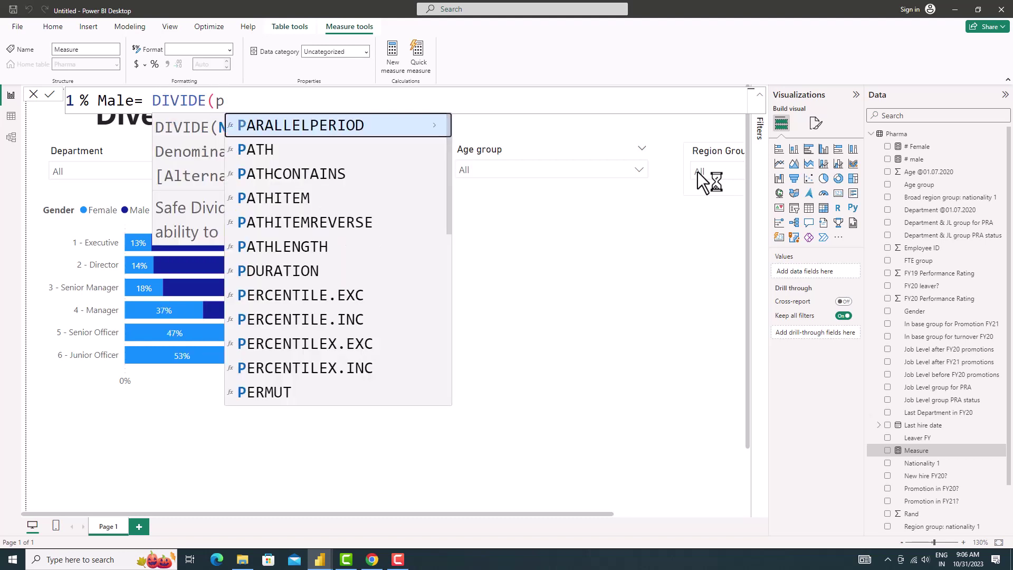
pyautogui.write('har')
pyautogui.press('Down')
pyautogui.press('Tab')
pyautogui.write(',')
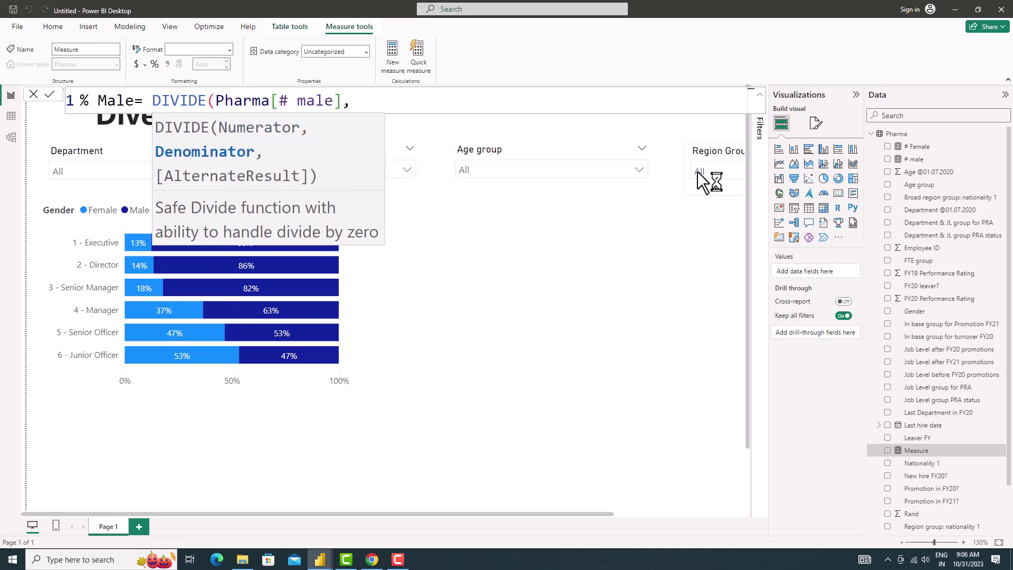
pyautogui.write('phar')
pyautogui.press('Tab')
pyautogui.write('+phar')
pyautogui.press('Down')
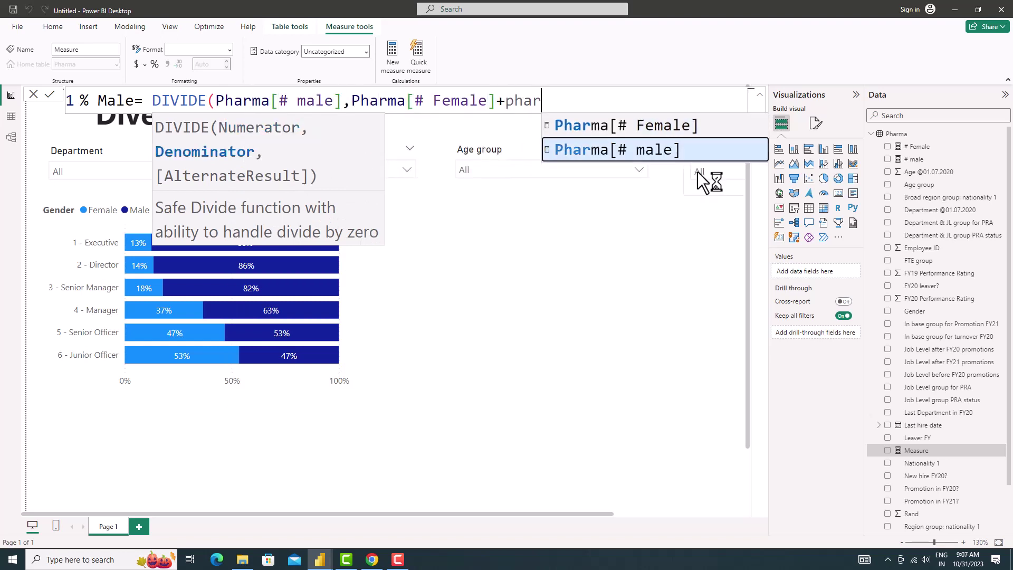
pyautogui.press('Tab')
pyautogui.press('Return')
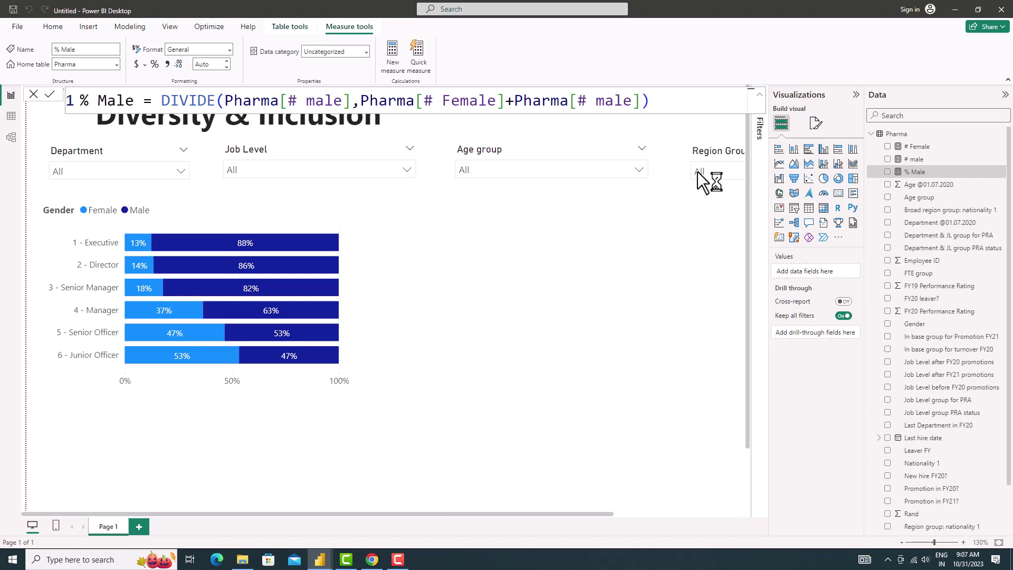
# - Create the measure % Female = DIVIDE(Pharma[# Female], Pharma[# Female]+Pharma[# male])
pyautogui.hotkey('alt', 'm')
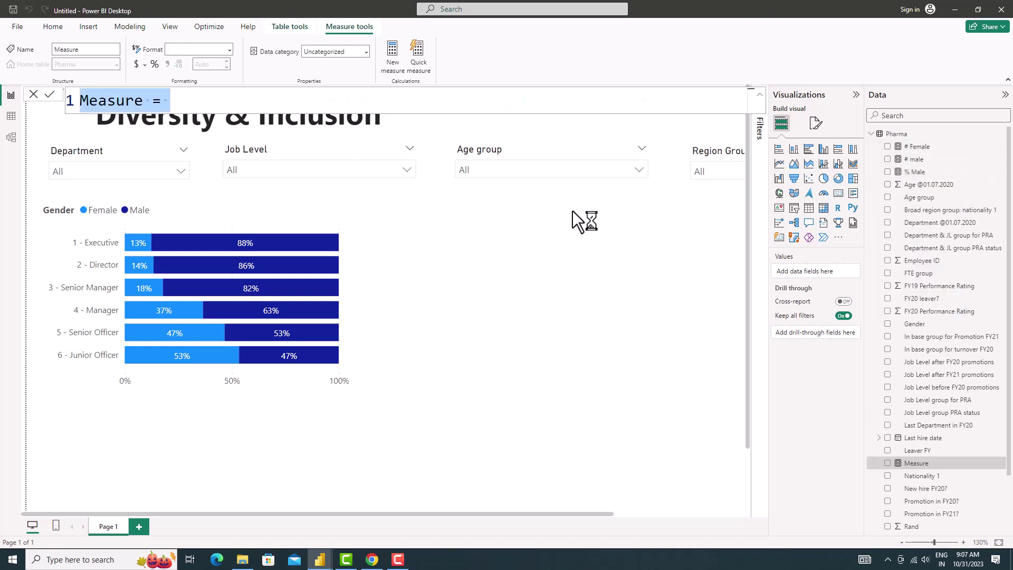
pyautogui.write('% Female   = D')
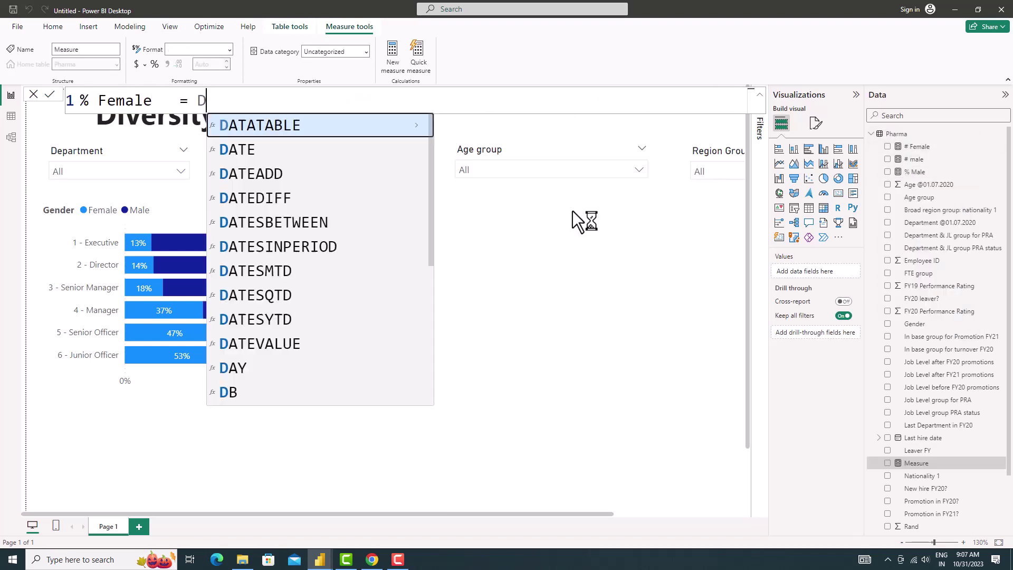
pyautogui.write('IVIDE(phar')
pyautogui.press('Tab')
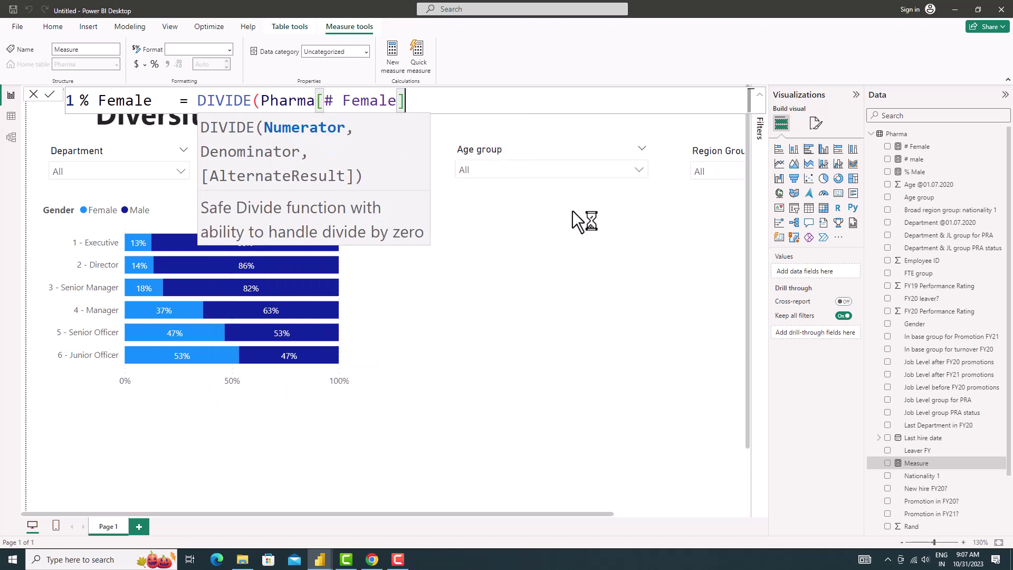
pyautogui.write(',phar')
pyautogui.press('Tab')
pyautogui.write('+phar')
pyautogui.press('Down')
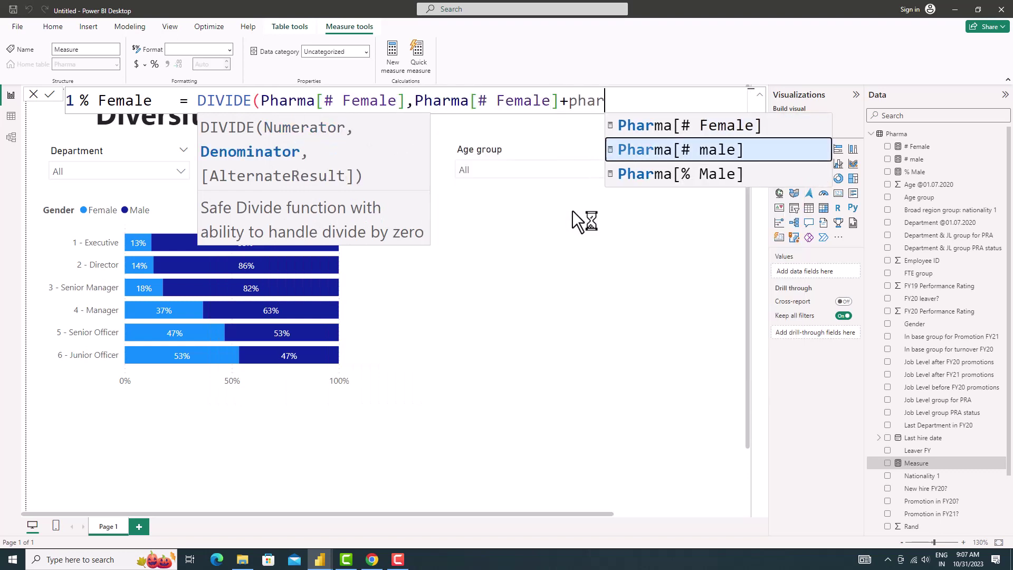
pyautogui.press('Tab')
pyautogui.write(')')
pyautogui.press('Return')
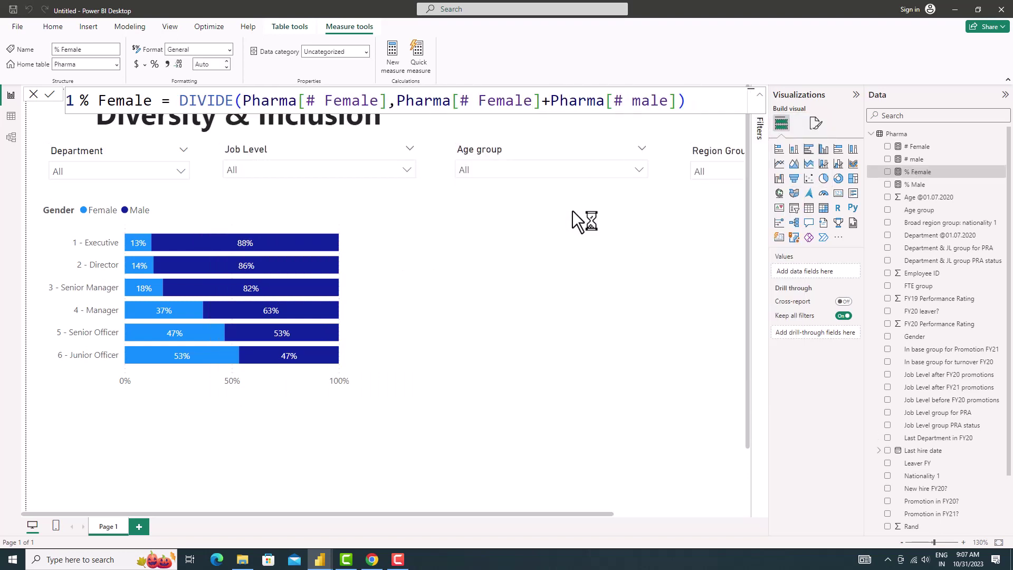
# - Add a multi-row card showing % Female and % Male and shrink it to fit
pyautogui.click(853, 193)
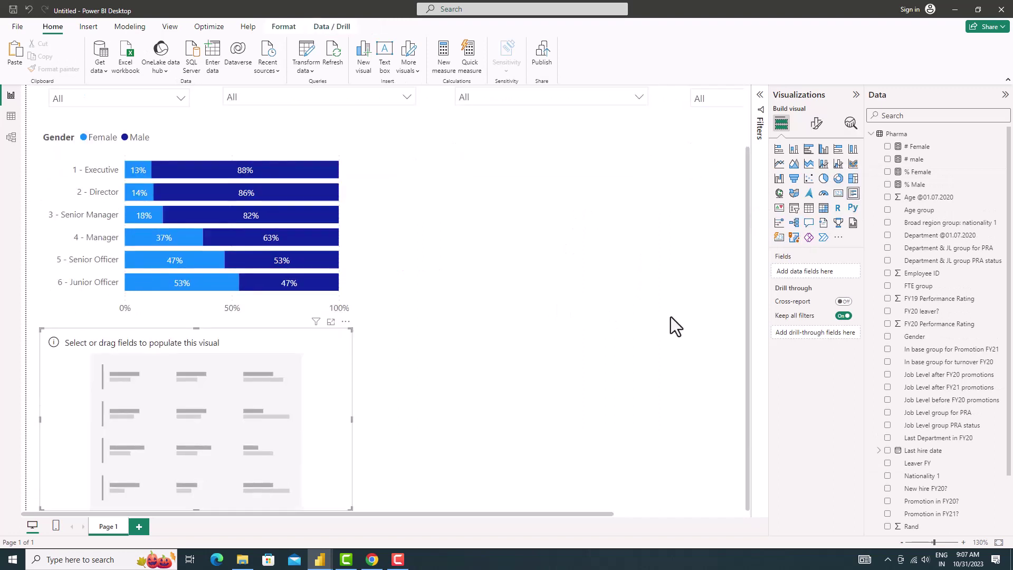
pyautogui.click(886, 172)
pyautogui.click(886, 184)
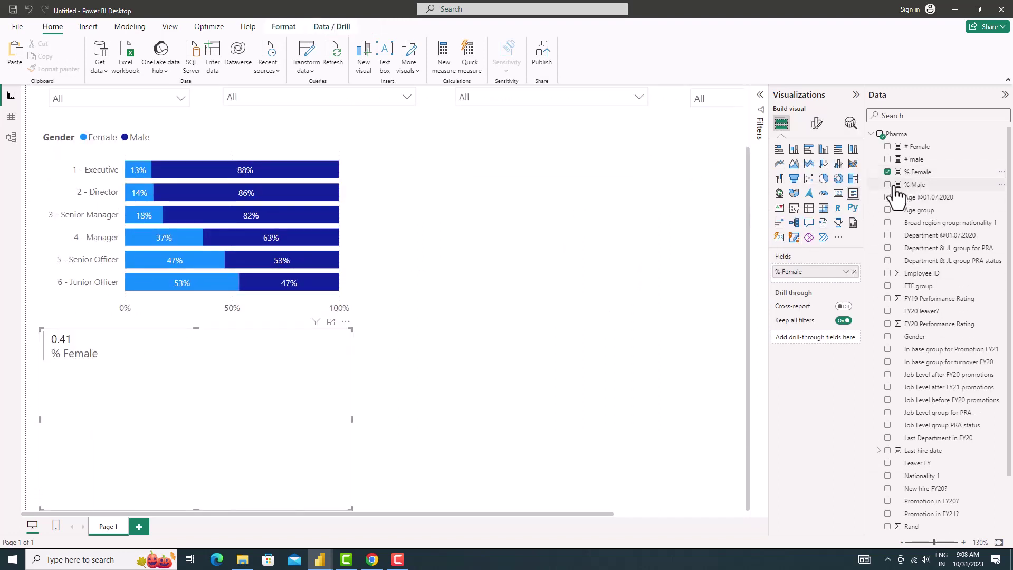
pyautogui.moveTo(196, 509); pyautogui.dragTo(207, 373)
pyautogui.moveTo(351, 350); pyautogui.dragTo(210, 341)
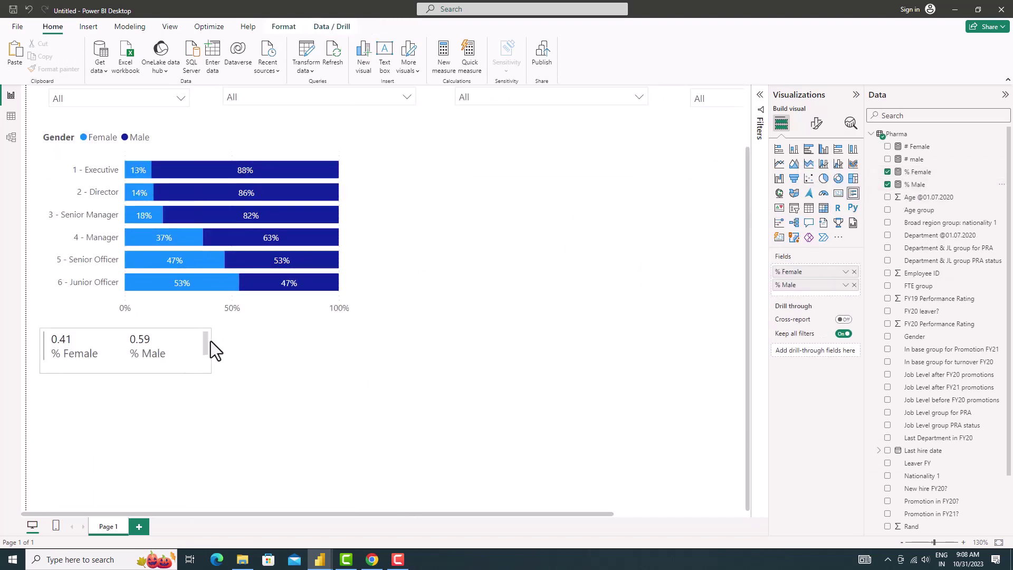
pyautogui.click(237, 359)
# - Format % Female and % Male as percentages so the card reads 41% and 59%
pyautogui.click(917, 172)
pyautogui.click(154, 63)
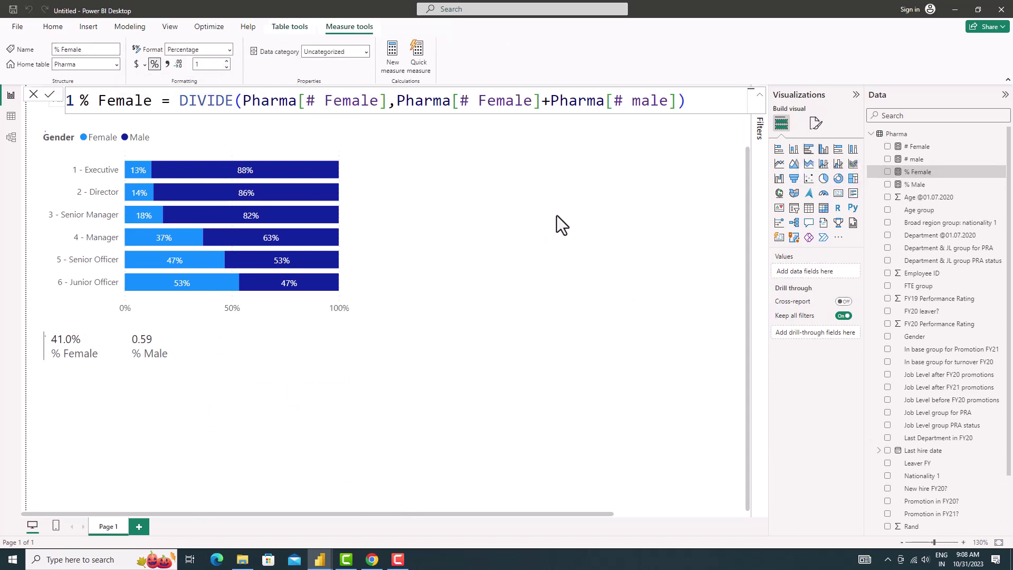
pyautogui.click(918, 184)
pyautogui.click(154, 64)
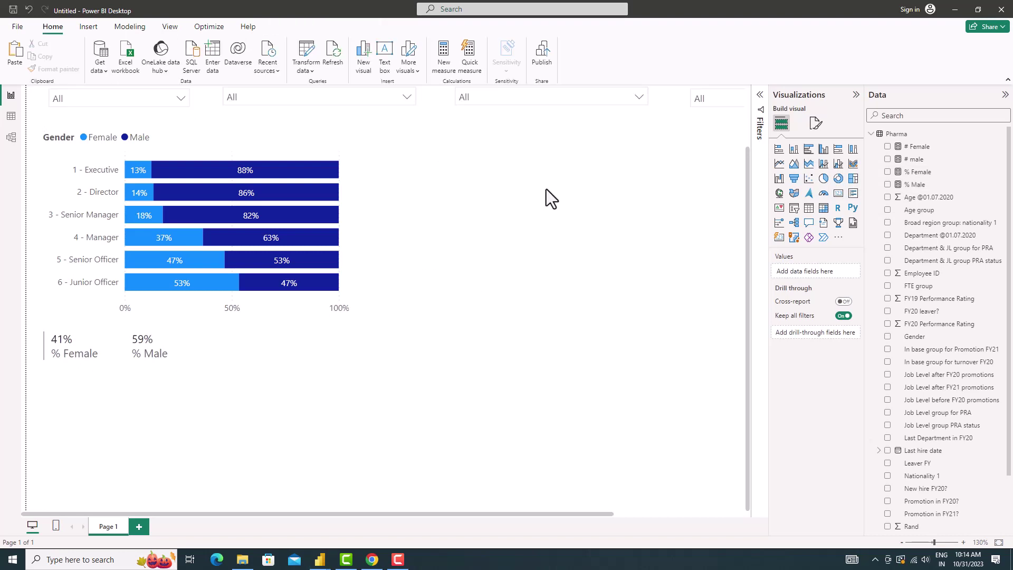
pyautogui.click(838, 164)
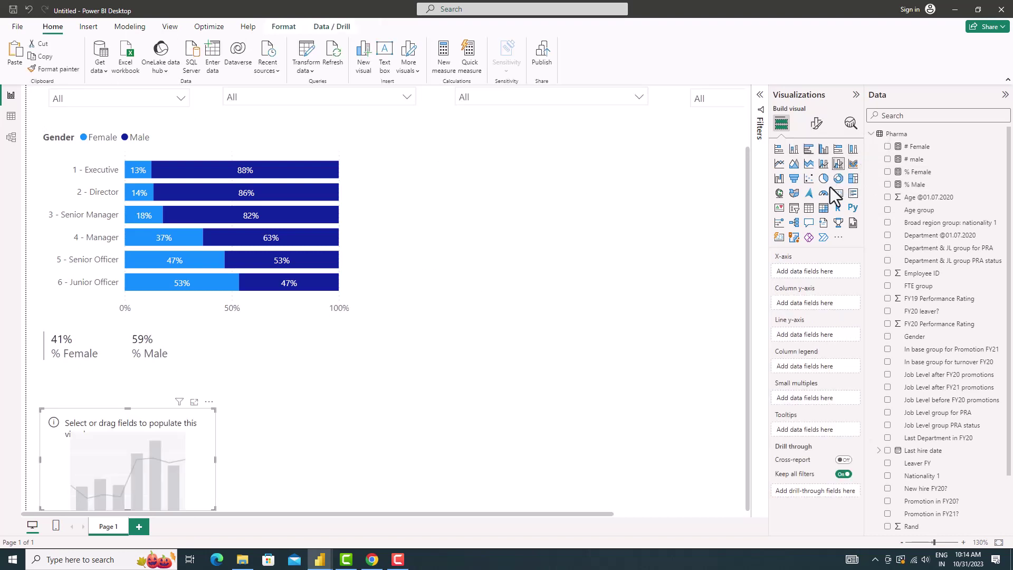
# - Build the combo chart: Count of Employee ID by FY20 job level, split by Gender, with a % Female line, enlarged
pyautogui.click(887, 375)
pyautogui.click(887, 273)
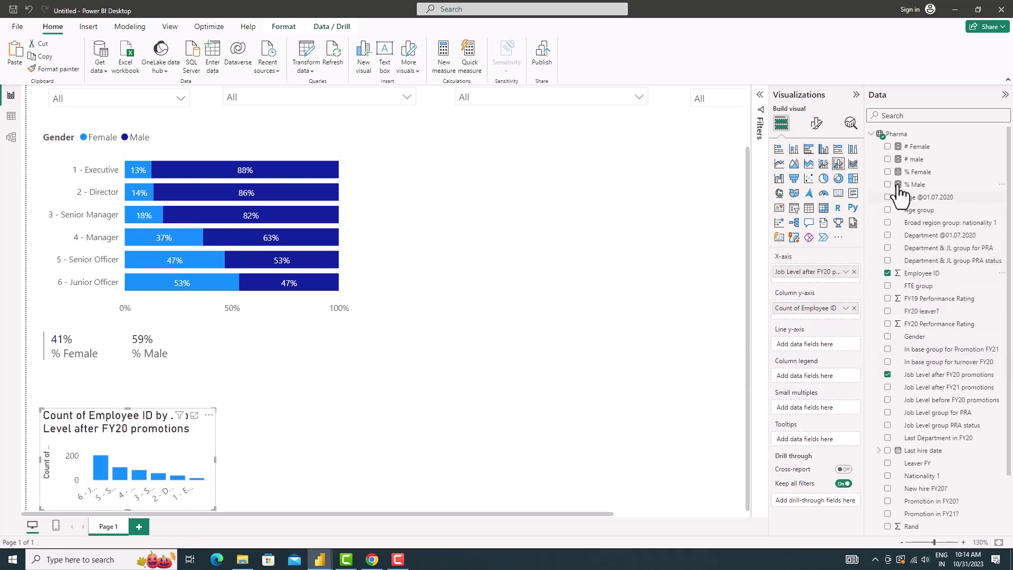
pyautogui.click(887, 172)
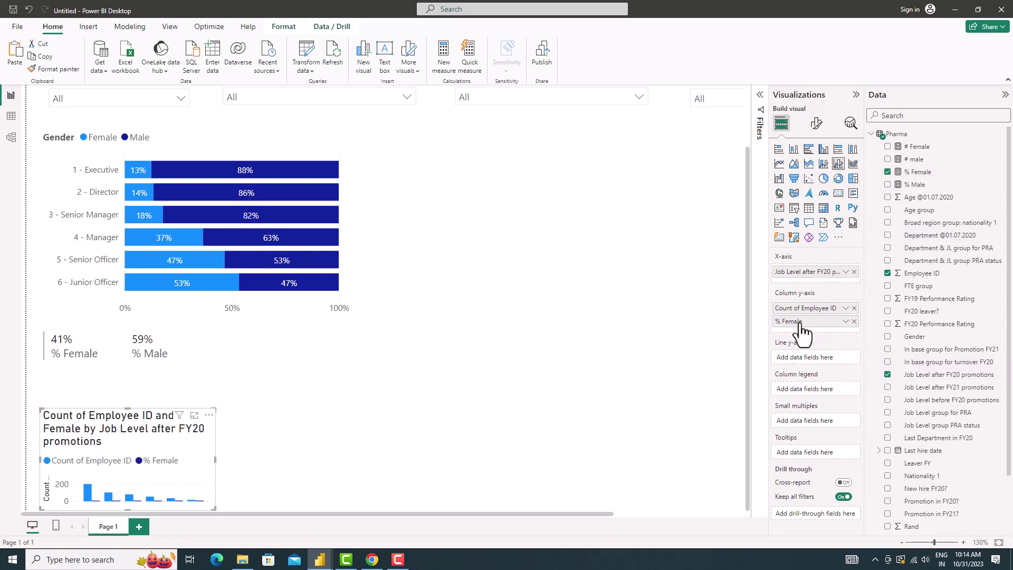
pyautogui.moveTo(799, 325); pyautogui.dragTo(840, 369)
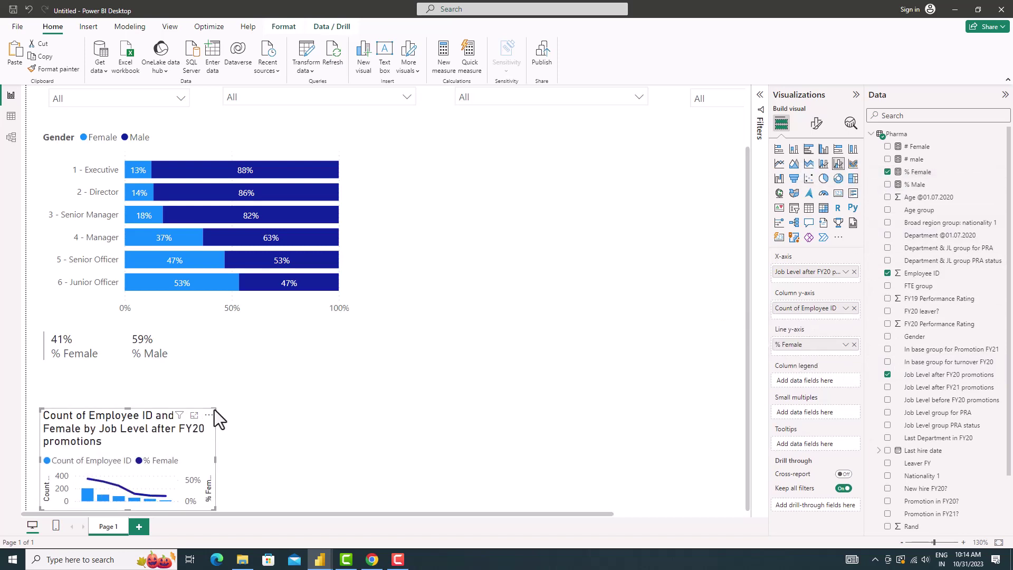
pyautogui.moveTo(215, 409)
pyautogui.mouseDown()
pyautogui.moveTo(347, 340)
pyautogui.moveTo(655, 341)
pyautogui.mouseUp()
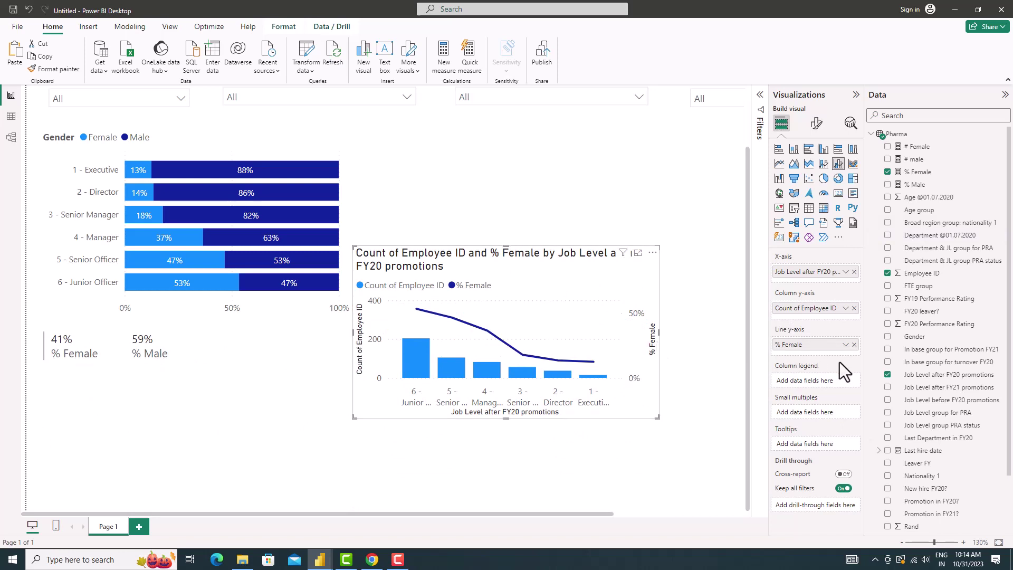
pyautogui.moveTo(914, 336); pyautogui.dragTo(815, 380)
pyautogui.moveTo(656, 418); pyautogui.dragTo(663, 463)
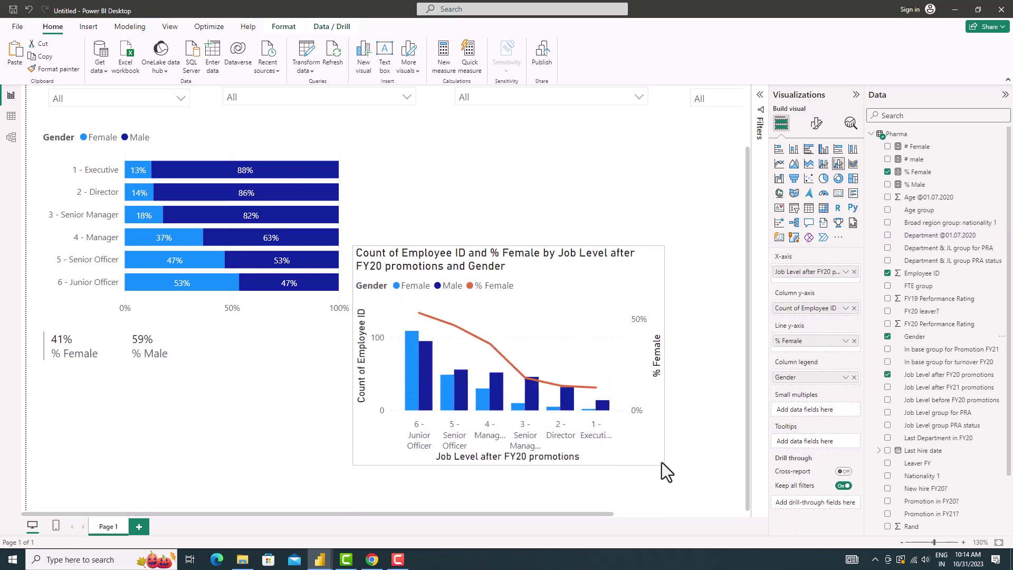
# - Sort the chart's job levels ascending 1 to 6 and remove the x-axis title
pyautogui.rightClick(663, 262)
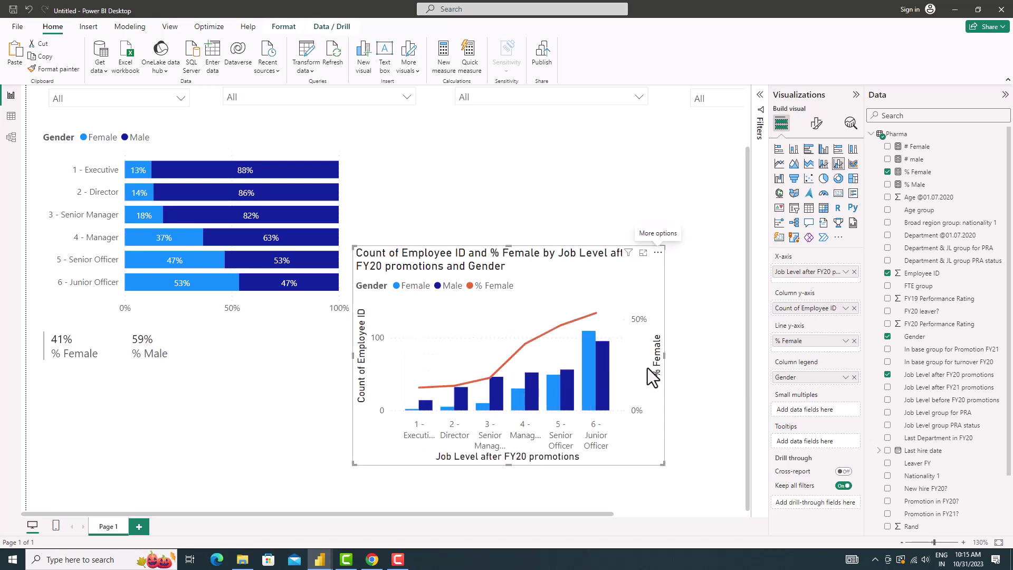
pyautogui.click(816, 123)
pyautogui.click(778, 200)
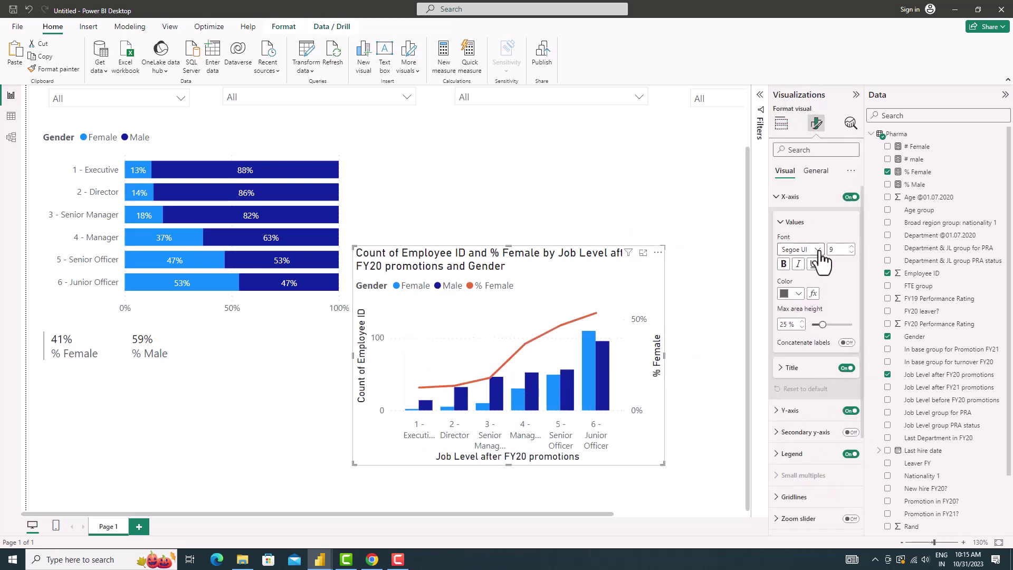
pyautogui.click(844, 377)
pyautogui.click(783, 196)
# - Remove the y-axis titles and the chart title, and turn on data labels
pyautogui.click(776, 218)
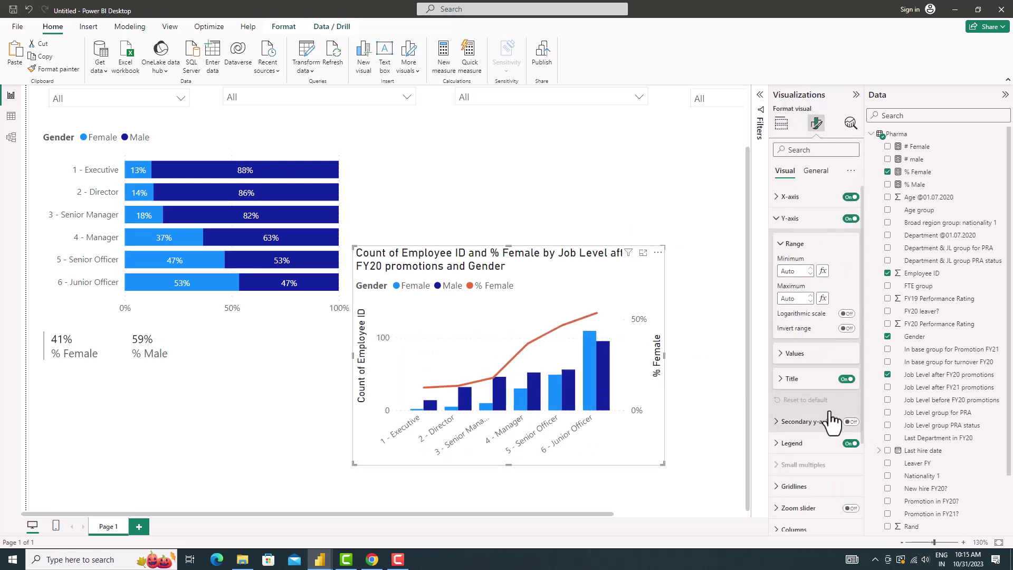
pyautogui.click(849, 393)
pyautogui.click(778, 218)
pyautogui.click(851, 413)
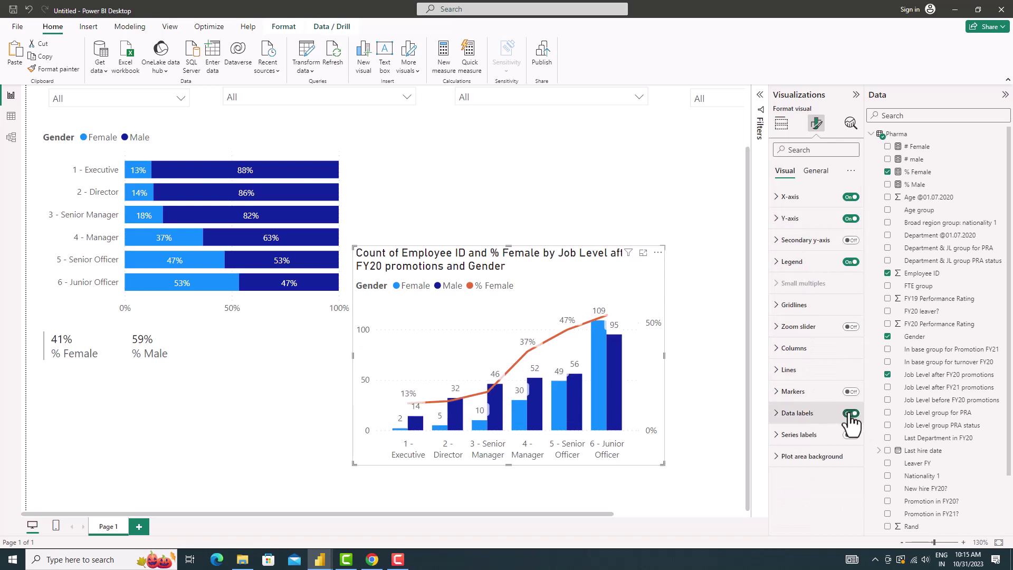
pyautogui.click(816, 171)
pyautogui.click(849, 219)
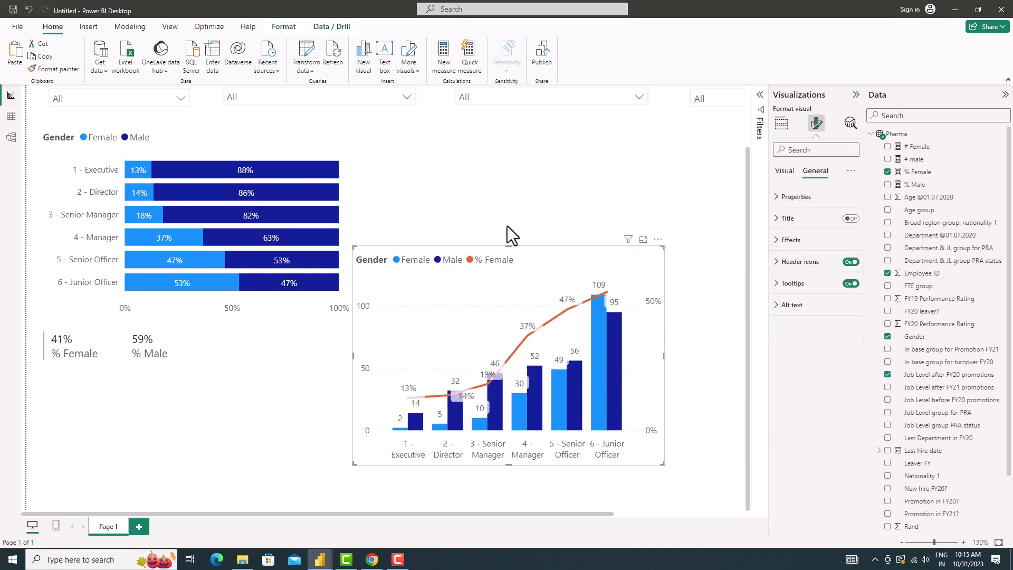
# - Shrink the combo chart and paste a duplicate in the upper right
pyautogui.moveTo(664, 246)
pyautogui.mouseDown()
pyautogui.moveTo(627, 299)
pyautogui.moveTo(414, 410)
pyautogui.mouseUp()
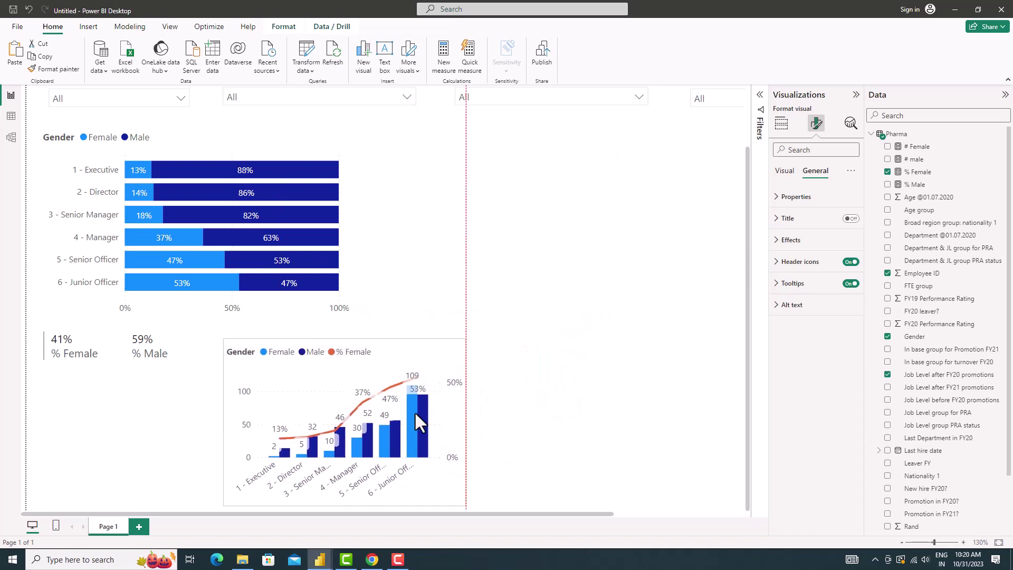
pyautogui.click(594, 306)
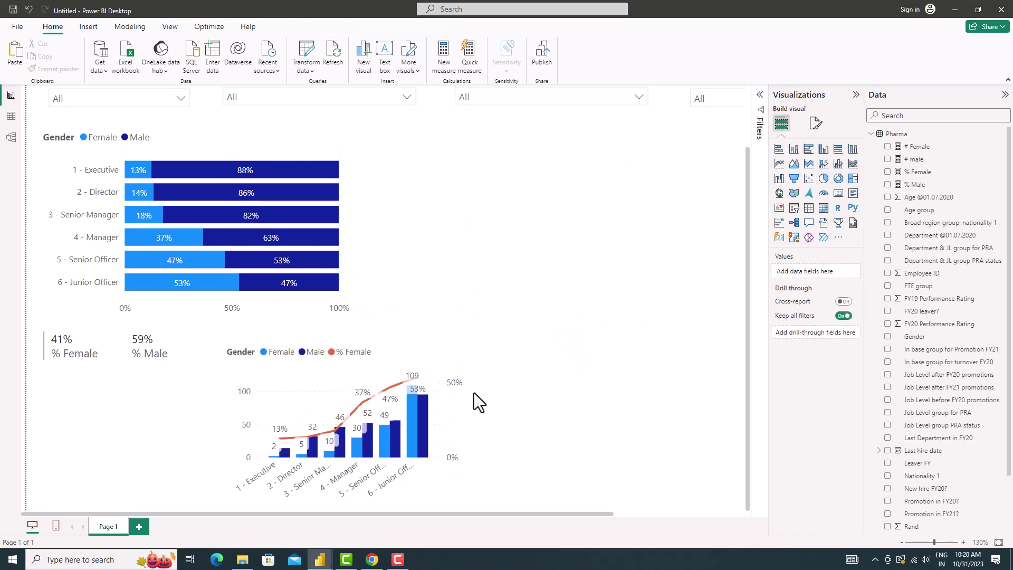
pyautogui.click(461, 400)
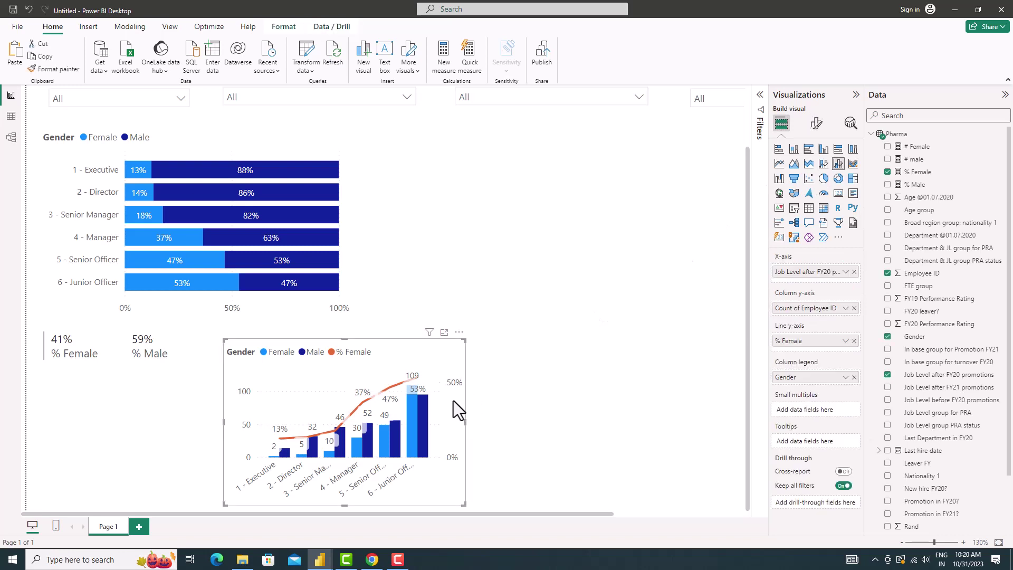
pyautogui.hotkey('ctrl', 'c')
pyautogui.hotkey('ctrl', 'v')
pyautogui.moveTo(454, 400); pyautogui.dragTo(594, 194)
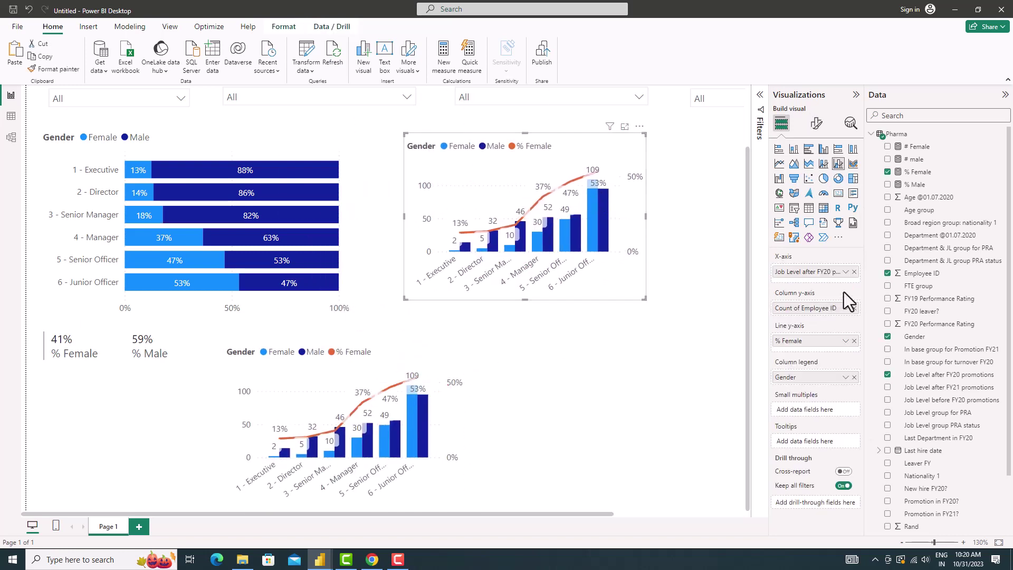
# - Switch the copy's axis to Job Level after FY21 promotions and filter out (Blank)
pyautogui.click(854, 271)
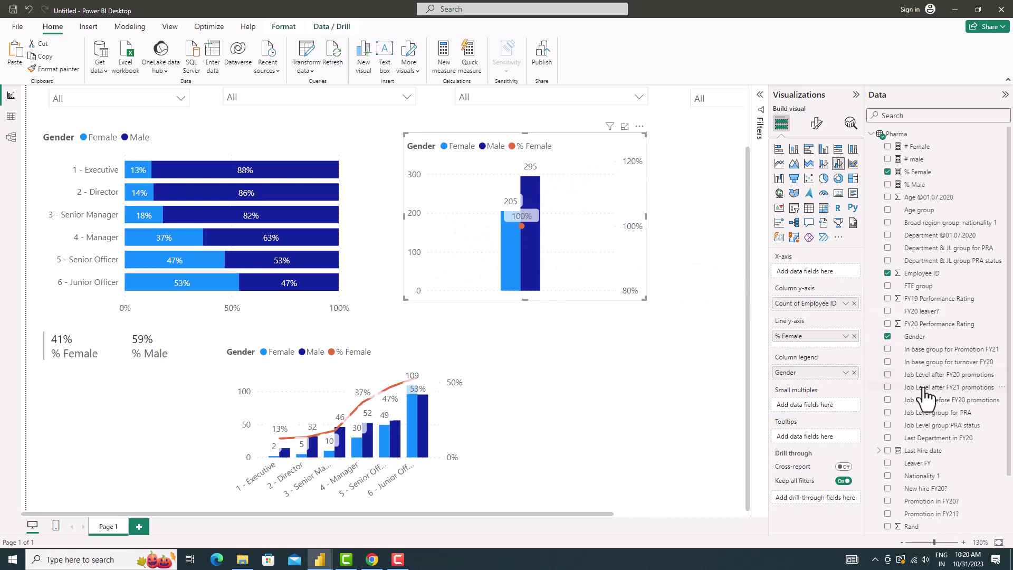
pyautogui.moveTo(923, 389); pyautogui.dragTo(815, 272)
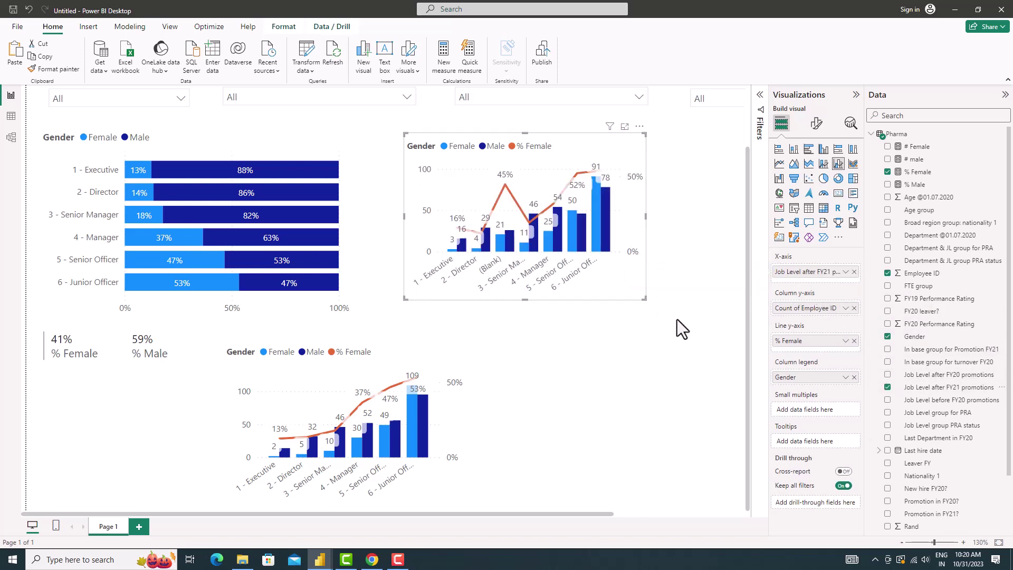
pyautogui.moveTo(645, 299); pyautogui.dragTo(710, 347)
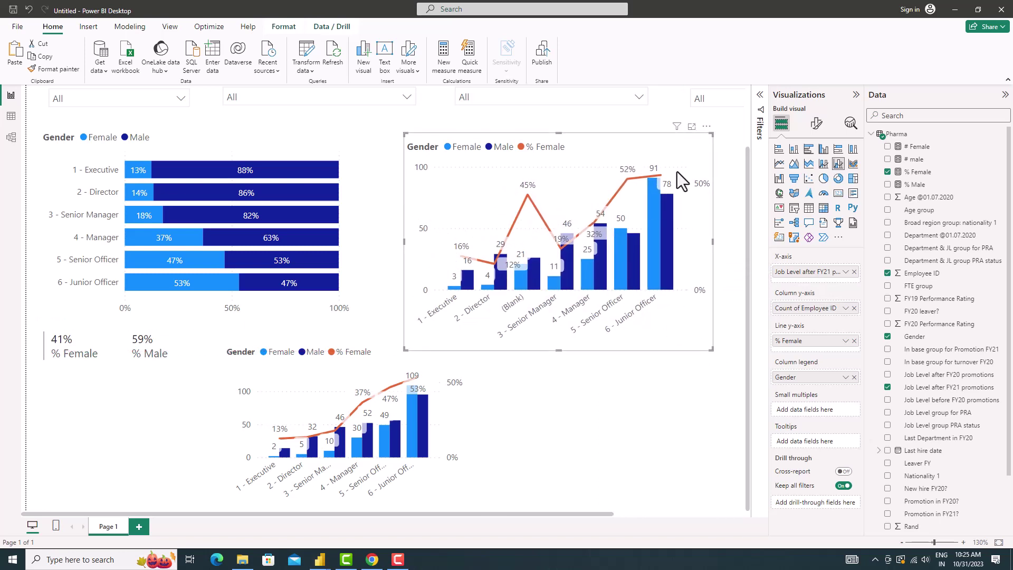
pyautogui.click(760, 96)
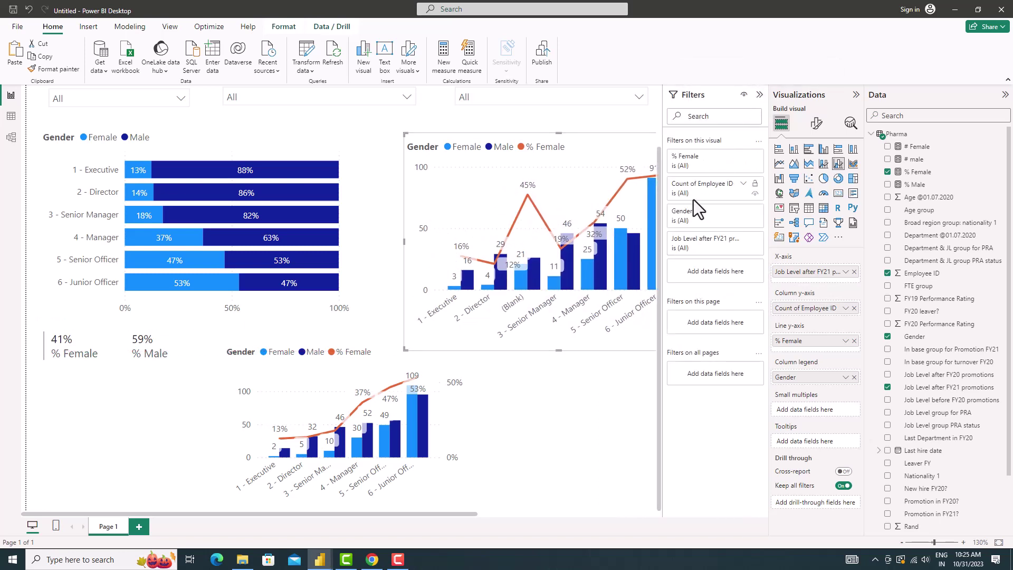
pyautogui.click(688, 243)
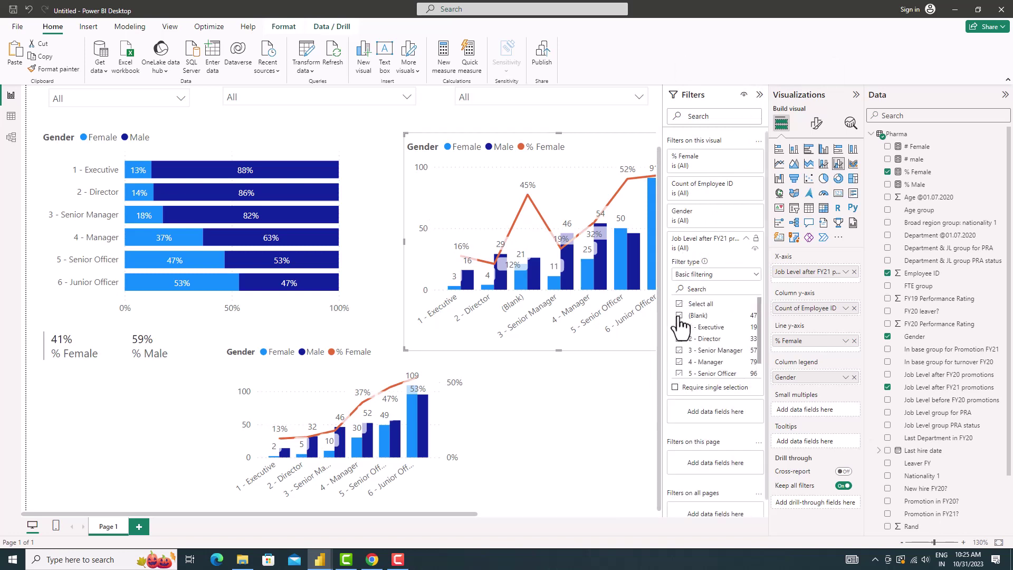
pyautogui.click(679, 315)
pyautogui.click(760, 95)
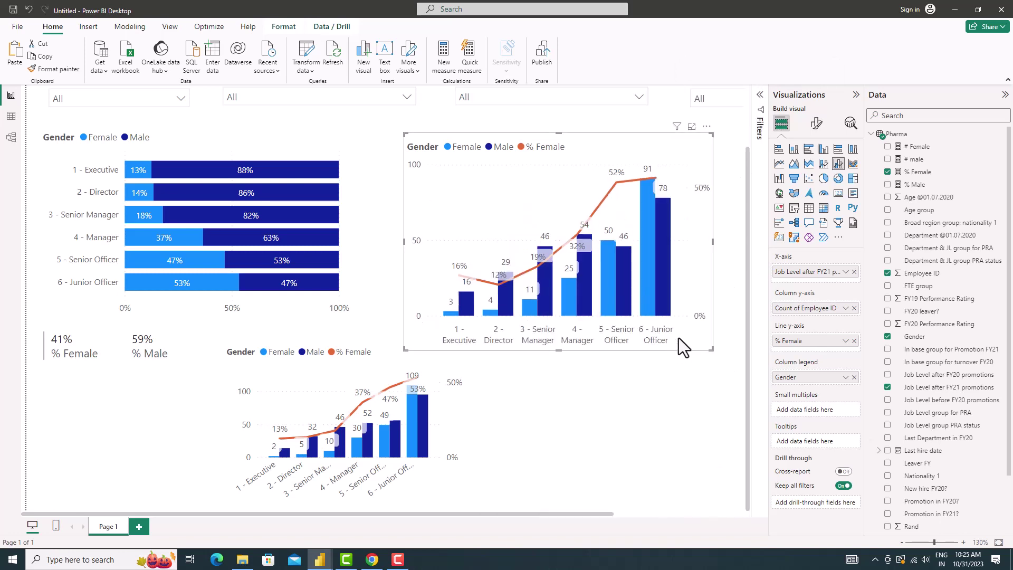
# - Resize the FY21 copy and move the original combo chart to the far left, shrinking it
pyautogui.moveTo(710, 346)
pyautogui.mouseDown()
pyautogui.moveTo(633, 301)
pyautogui.moveTo(603, 314)
pyautogui.mouseUp()
pyautogui.moveTo(406, 436); pyautogui.dragTo(234, 441)
pyautogui.moveTo(292, 346); pyautogui.dragTo(276, 376)
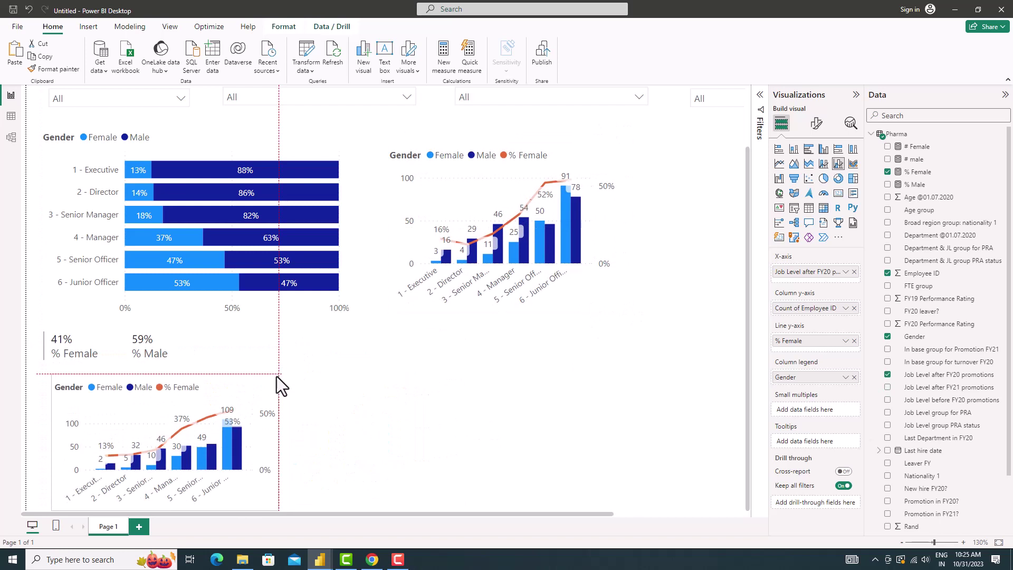
pyautogui.click(454, 358)
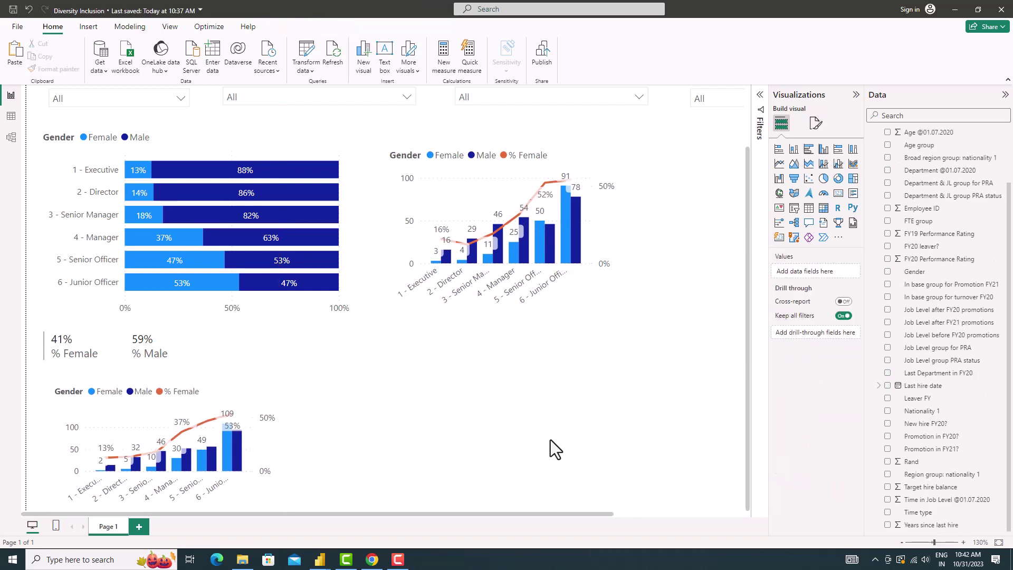
pyautogui.click(808, 148)
pyautogui.moveTo(394, 437); pyautogui.dragTo(407, 392)
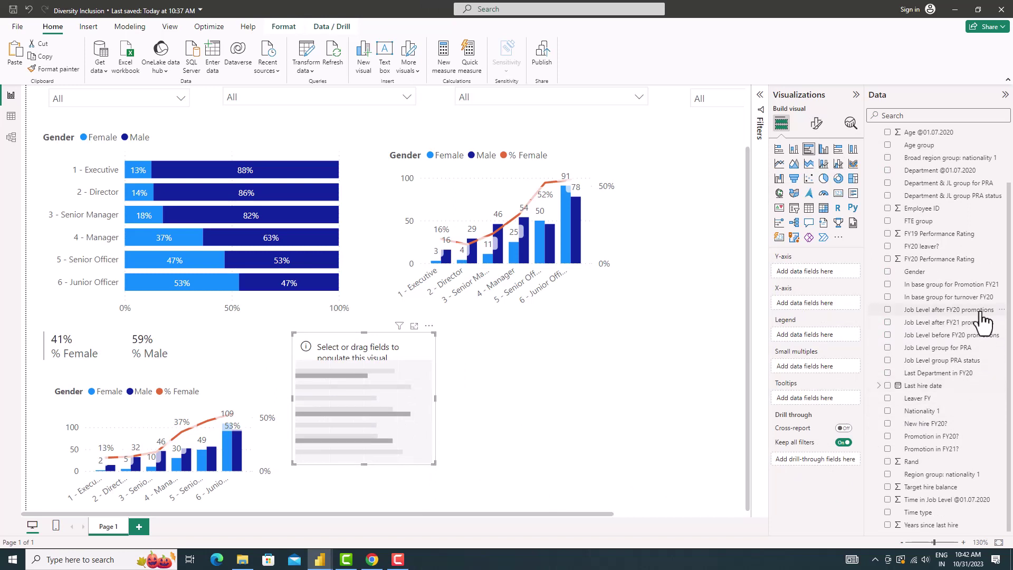
pyautogui.click(887, 311)
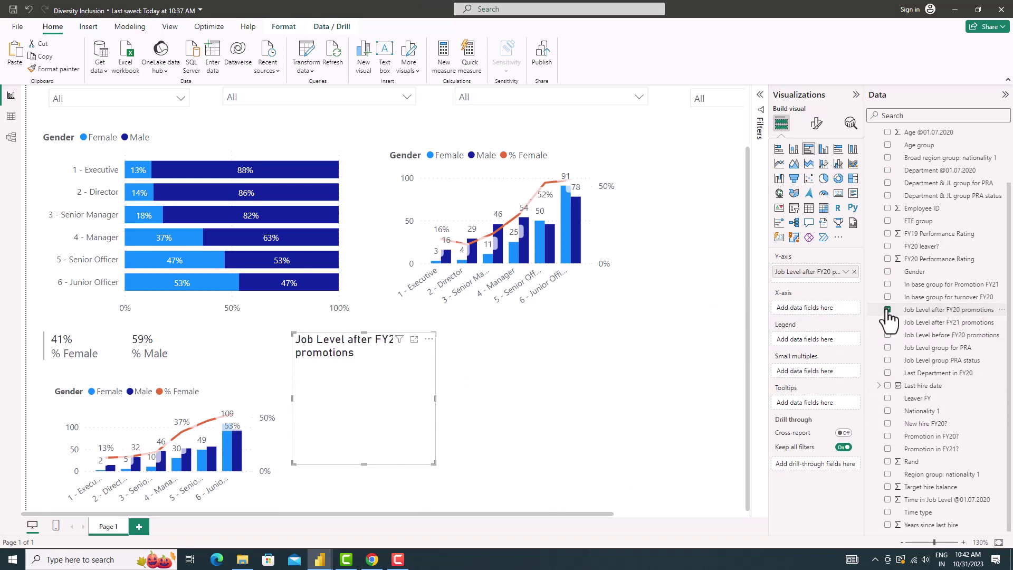
pyautogui.moveTo(914, 272); pyautogui.dragTo(807, 339)
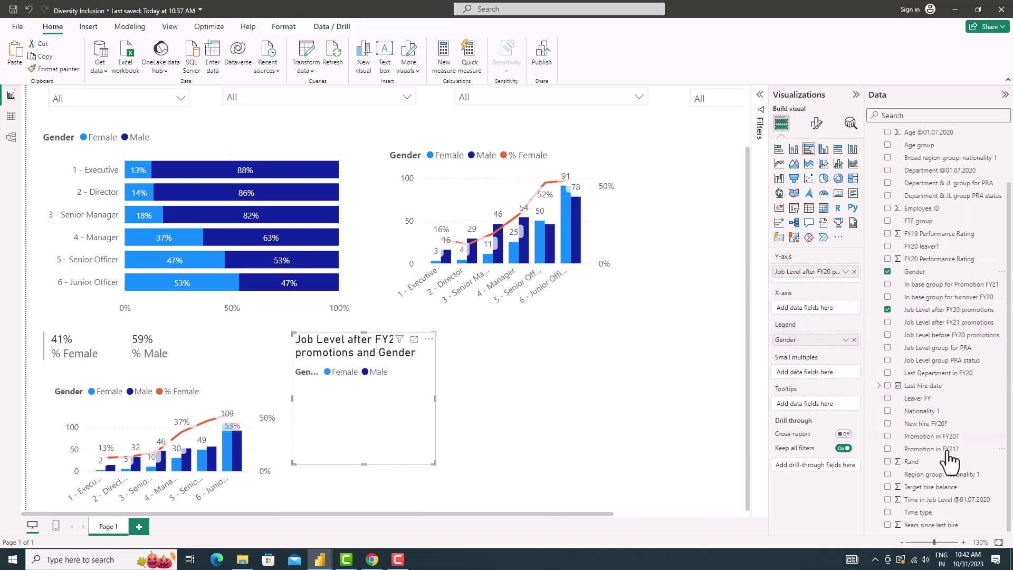
pyautogui.moveTo(946, 499); pyautogui.dragTo(834, 306)
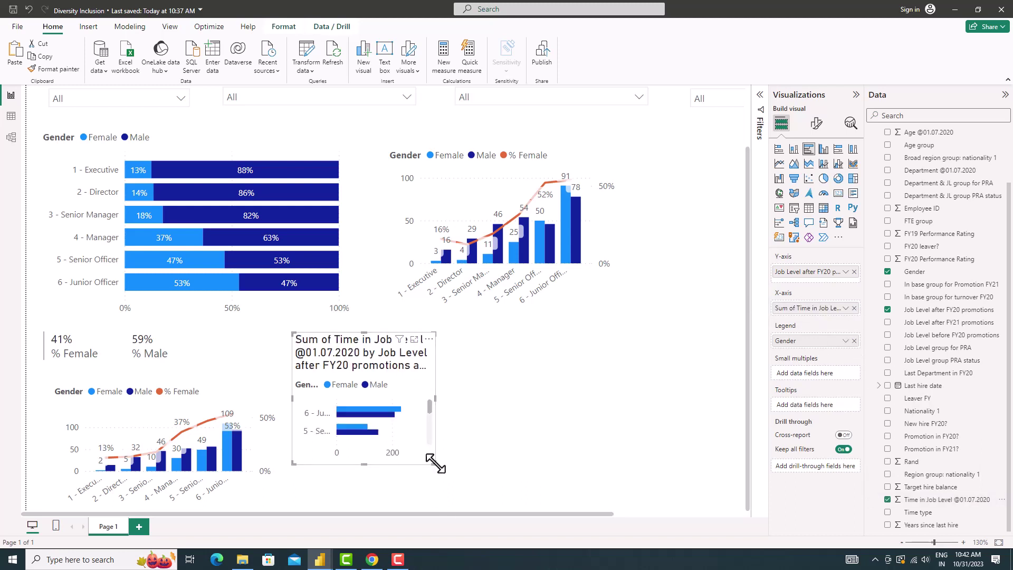
pyautogui.moveTo(435, 463); pyautogui.dragTo(550, 487)
# - Remove the bar chart's x-axis and chart titles, show data labels, and sort Executive first
pyautogui.click(816, 124)
pyautogui.click(790, 196)
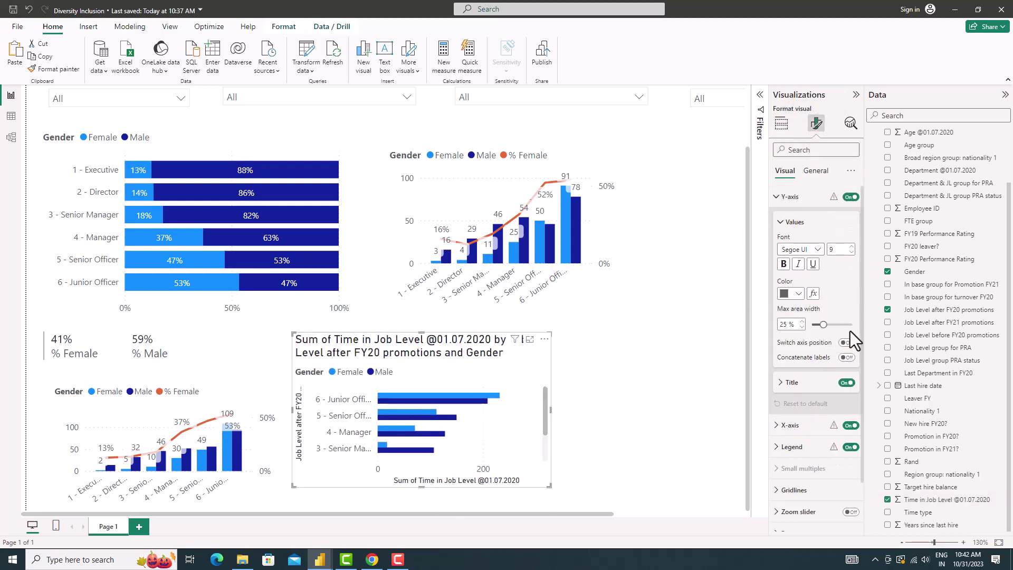
pyautogui.click(789, 196)
pyautogui.click(789, 217)
pyautogui.click(847, 391)
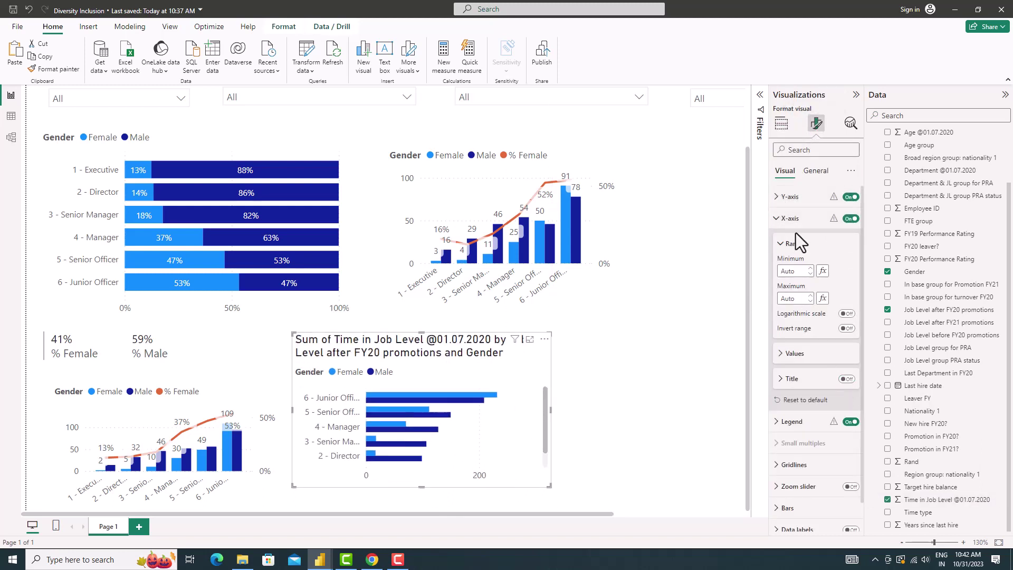
pyautogui.click(790, 218)
pyautogui.click(848, 348)
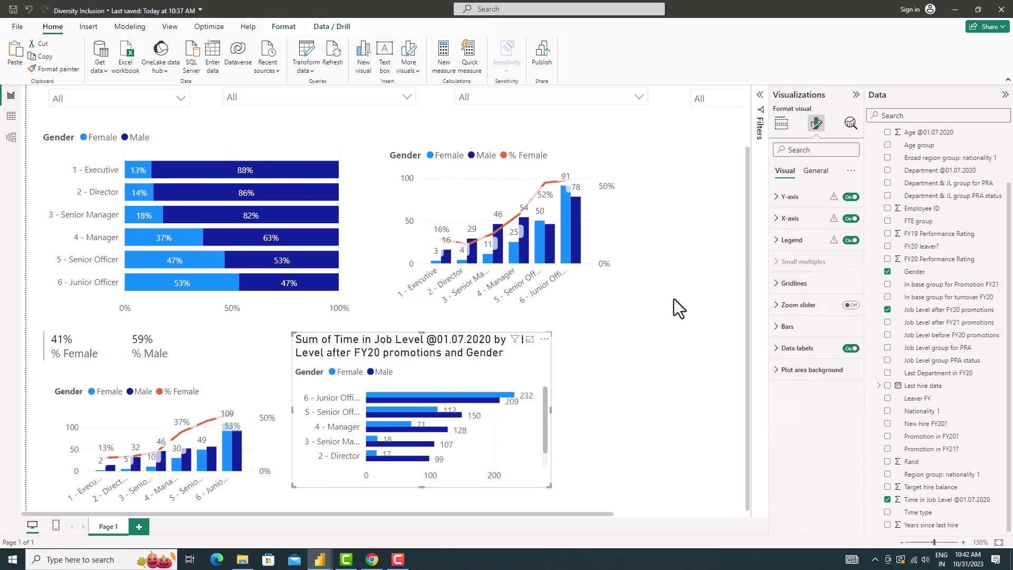
pyautogui.click(815, 170)
pyautogui.click(851, 218)
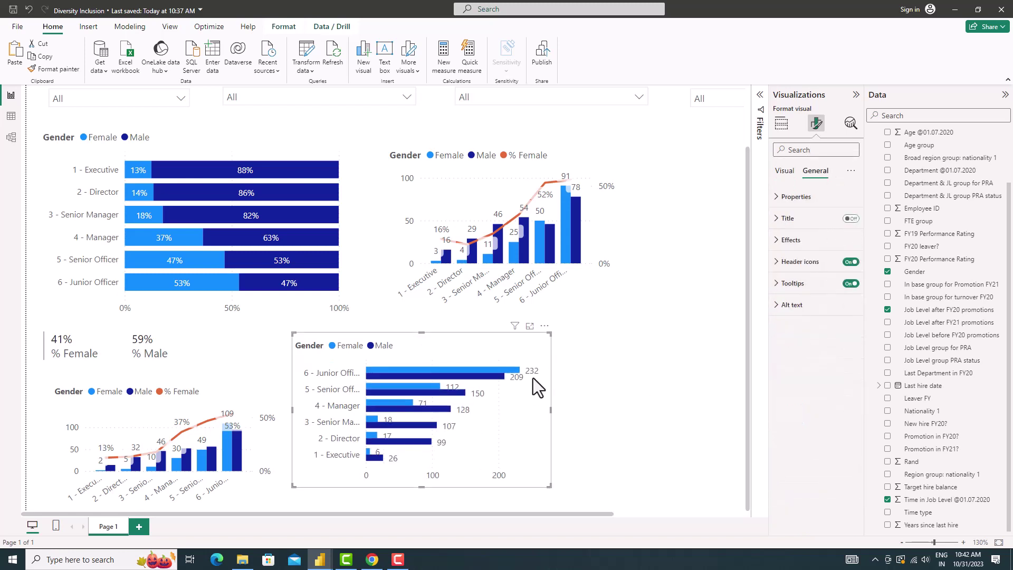
pyautogui.click(544, 325)
pyautogui.click(667, 436)
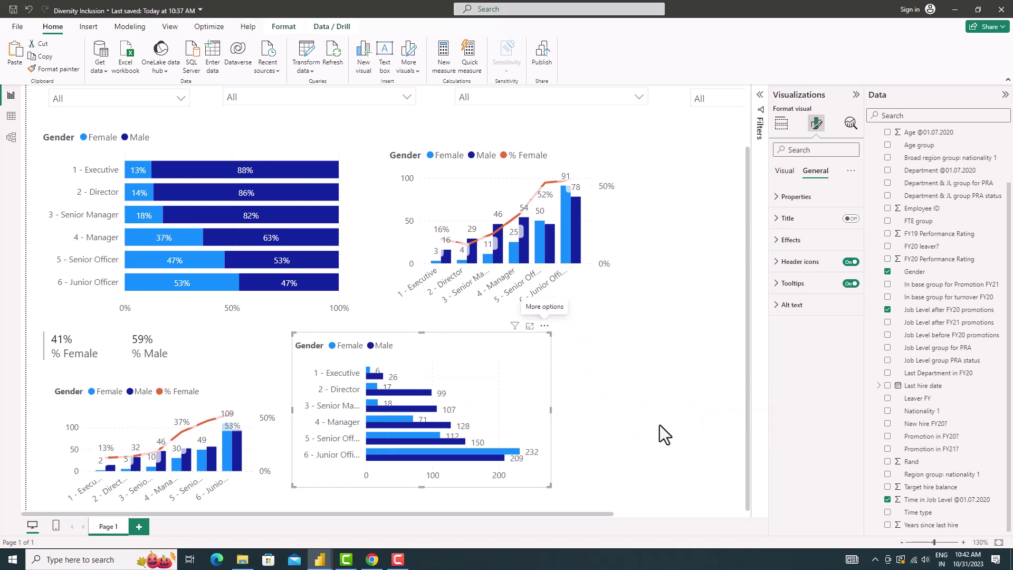
# - Widen the bar chart and show Time in Job Level as Average instead of Sum
pyautogui.moveTo(550, 409)
pyautogui.mouseDown()
pyautogui.moveTo(597, 393)
pyautogui.moveTo(631, 405)
pyautogui.mouseUp()
pyautogui.click(781, 123)
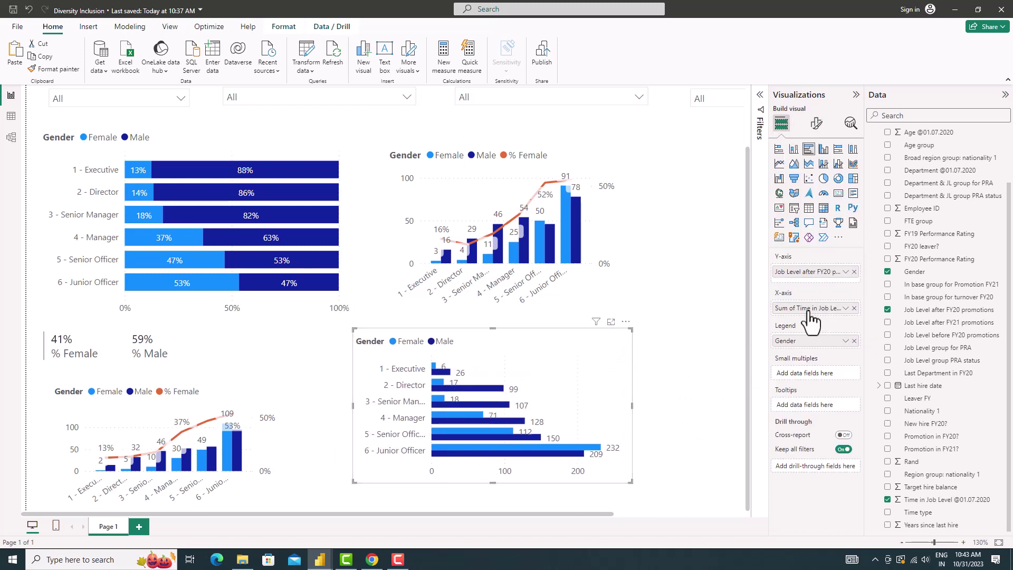
pyautogui.click(811, 310)
pyautogui.click(891, 371)
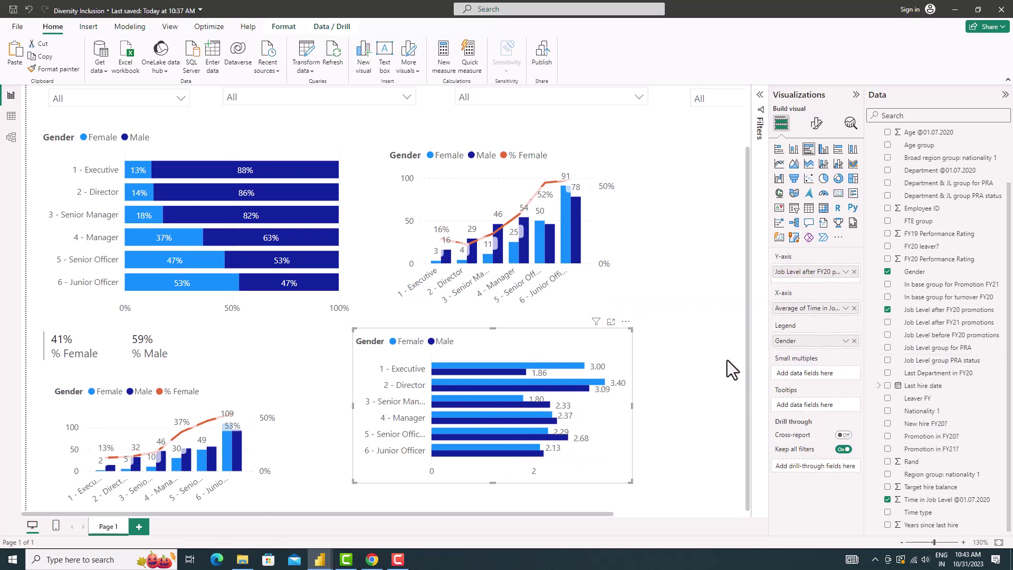
pyautogui.moveTo(527, 182); pyautogui.dragTo(293, 157)
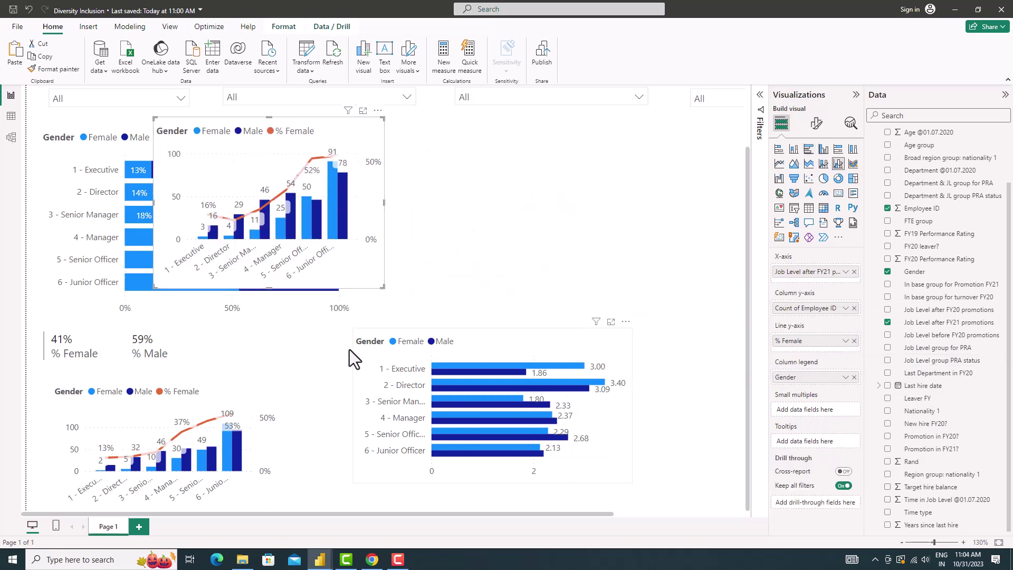
# - Add a line chart of FY19 Performance Rating by FY20 job level, with FY20 leaver? as legend
pyautogui.moveTo(350, 349); pyautogui.dragTo(144, 342)
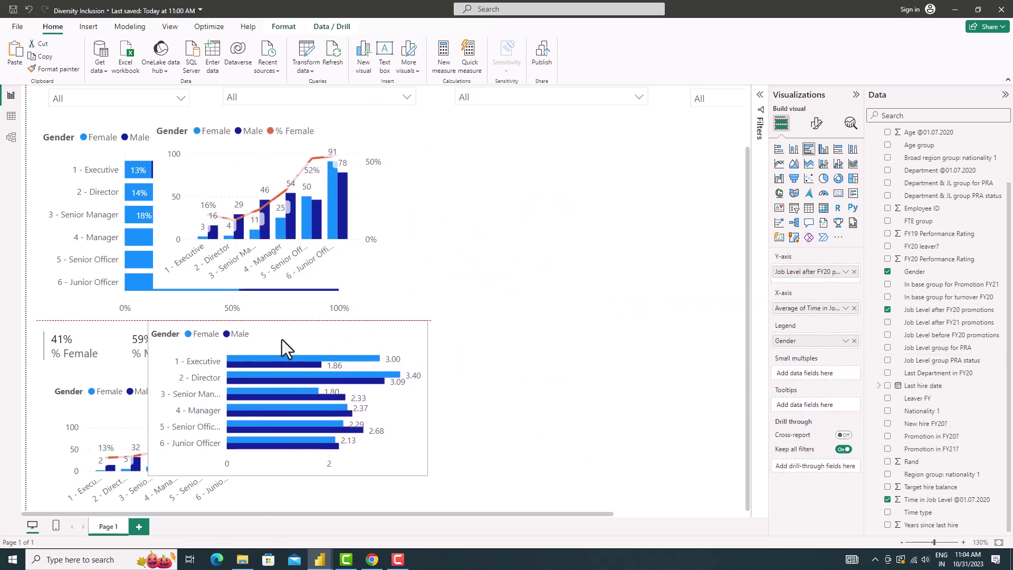
pyautogui.click(779, 164)
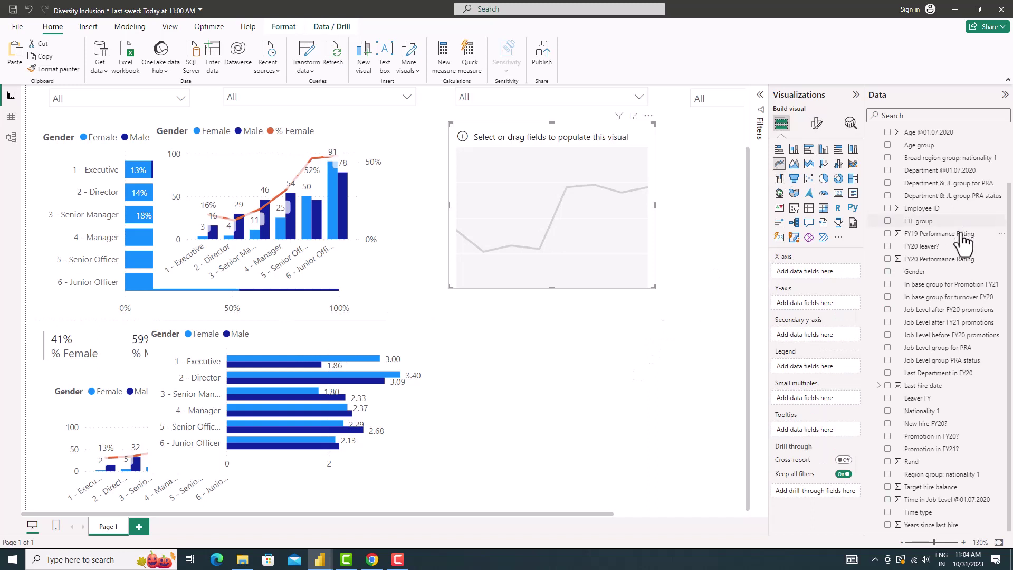
pyautogui.moveTo(949, 309); pyautogui.dragTo(815, 268)
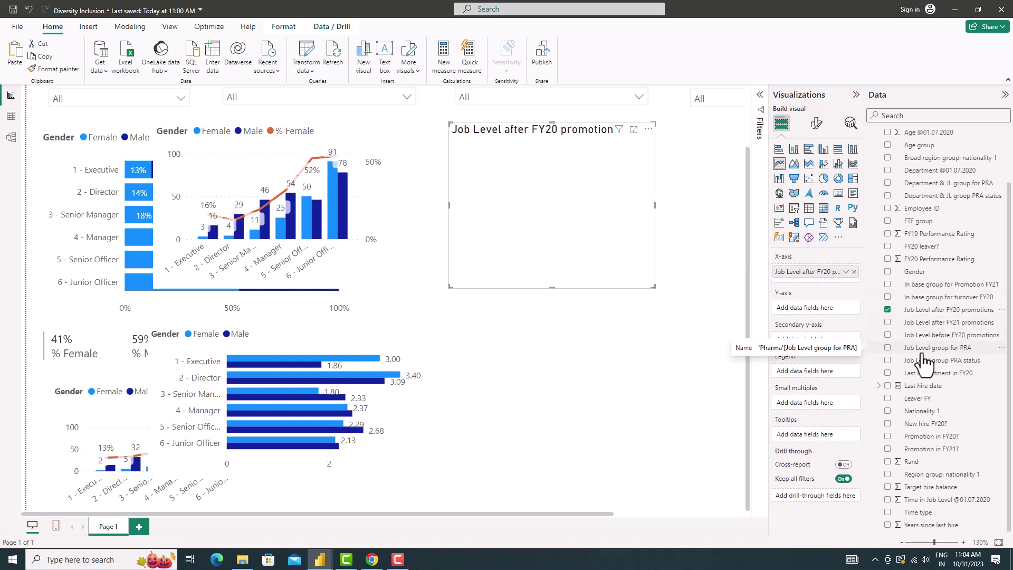
pyautogui.moveTo(939, 233); pyautogui.dragTo(815, 307)
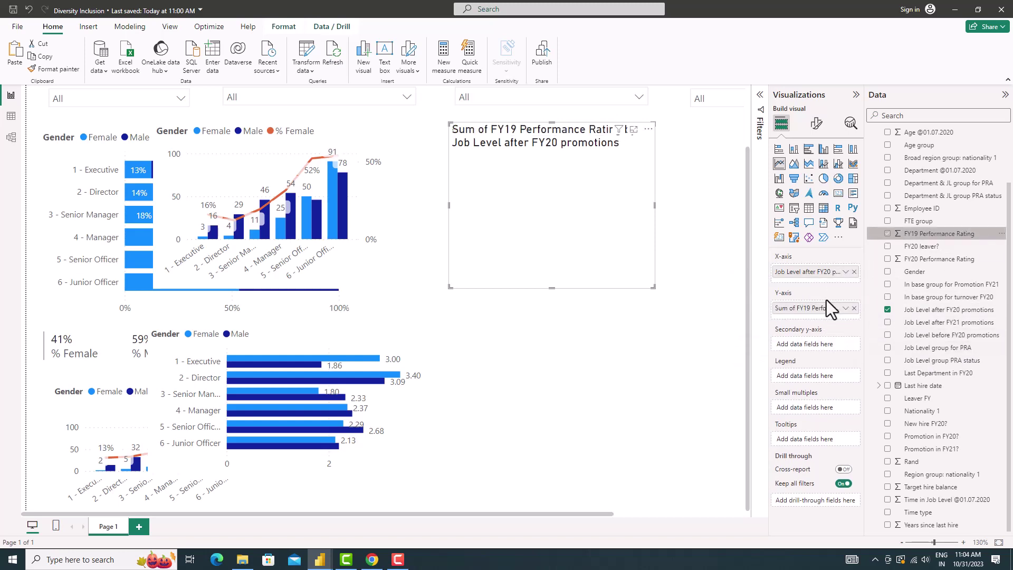
pyautogui.moveTo(922, 252); pyautogui.dragTo(814, 375)
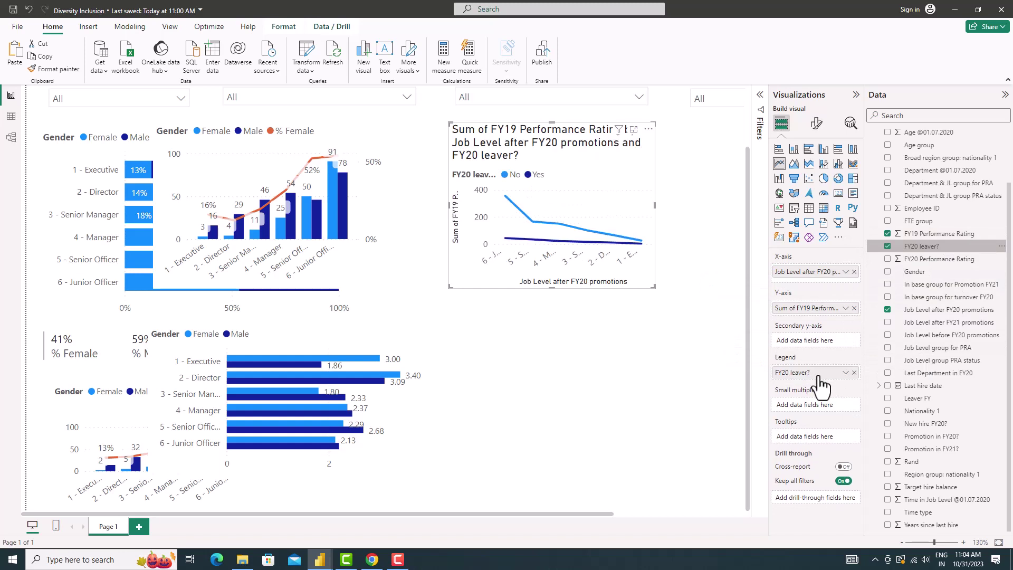
pyautogui.moveTo(653, 287)
pyautogui.mouseDown()
pyautogui.moveTo(669, 332)
pyautogui.moveTo(710, 333)
pyautogui.mouseUp()
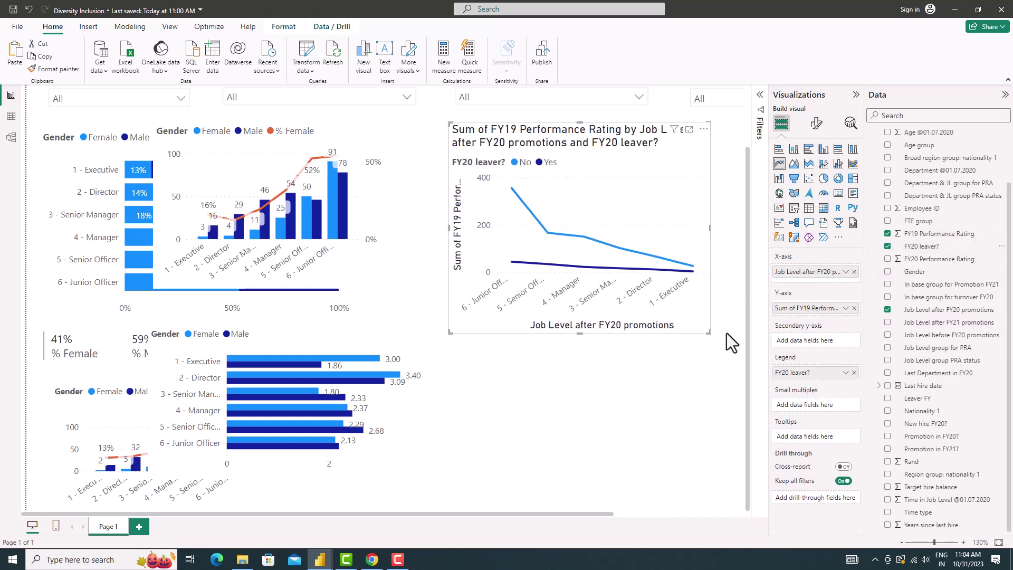
# - Filter the line chart to Gender = Female
pyautogui.click(760, 97)
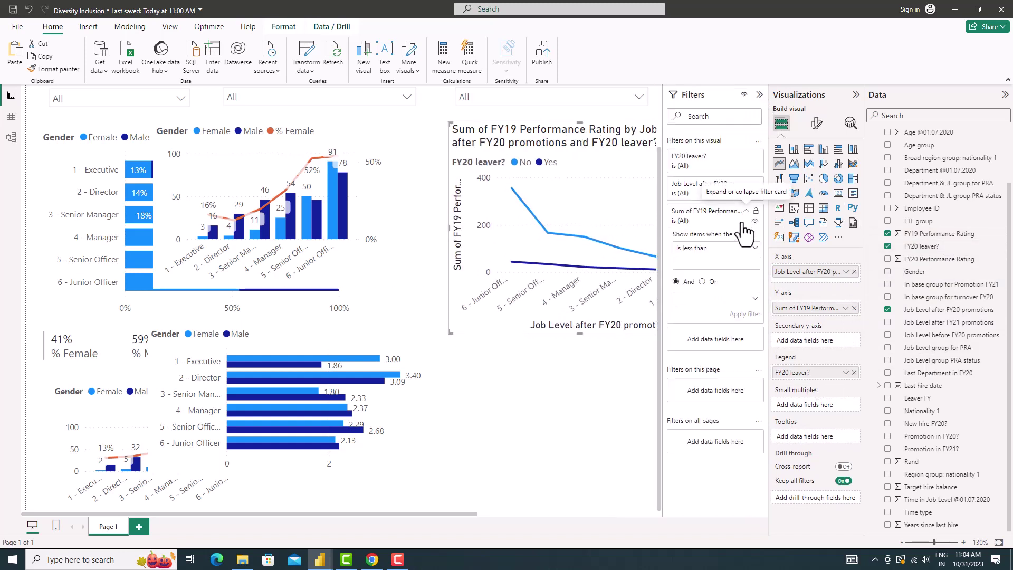
pyautogui.moveTo(708, 160)
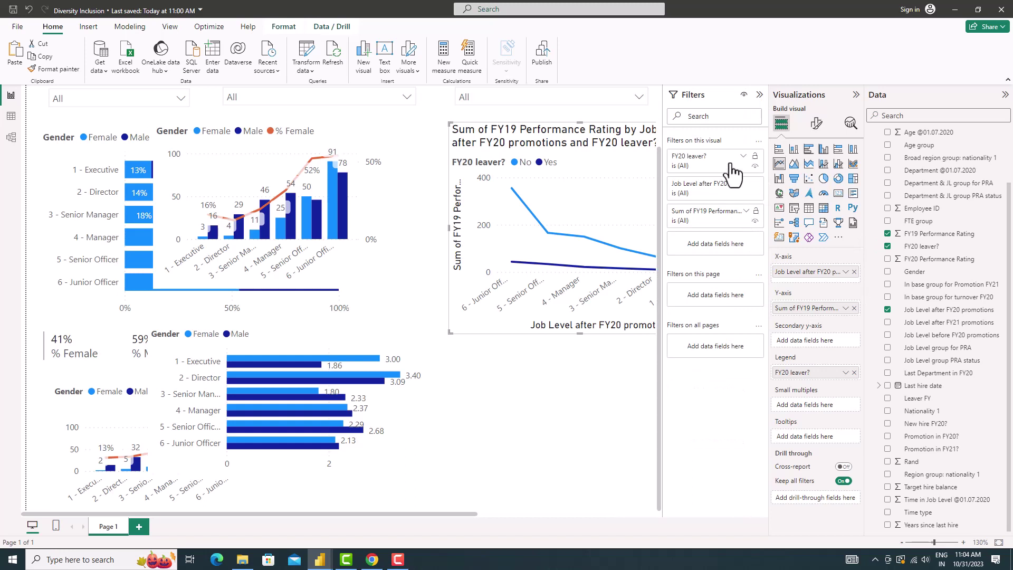
pyautogui.click(745, 210)
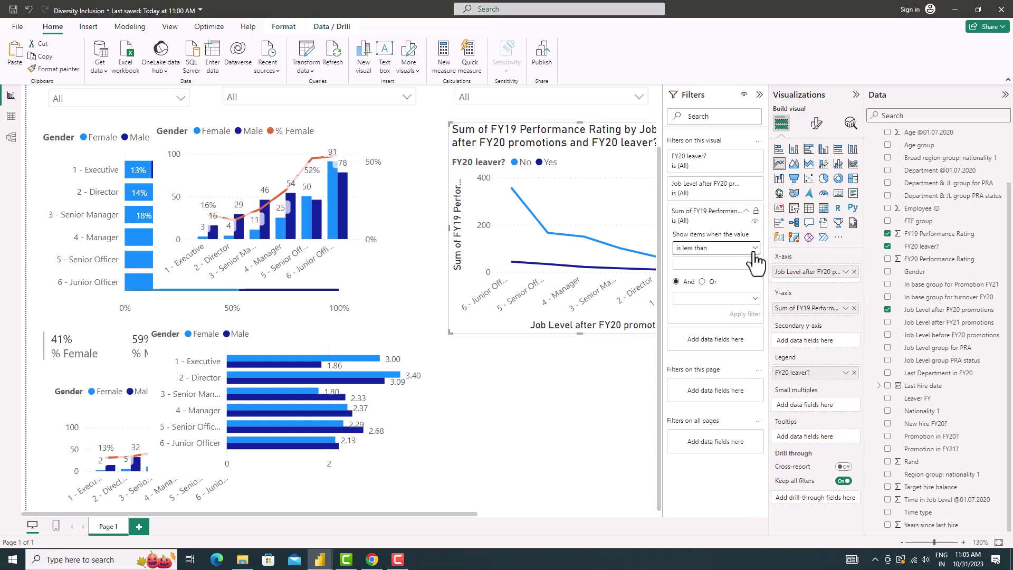
pyautogui.click(749, 248)
pyautogui.click(738, 262)
pyautogui.click(713, 301)
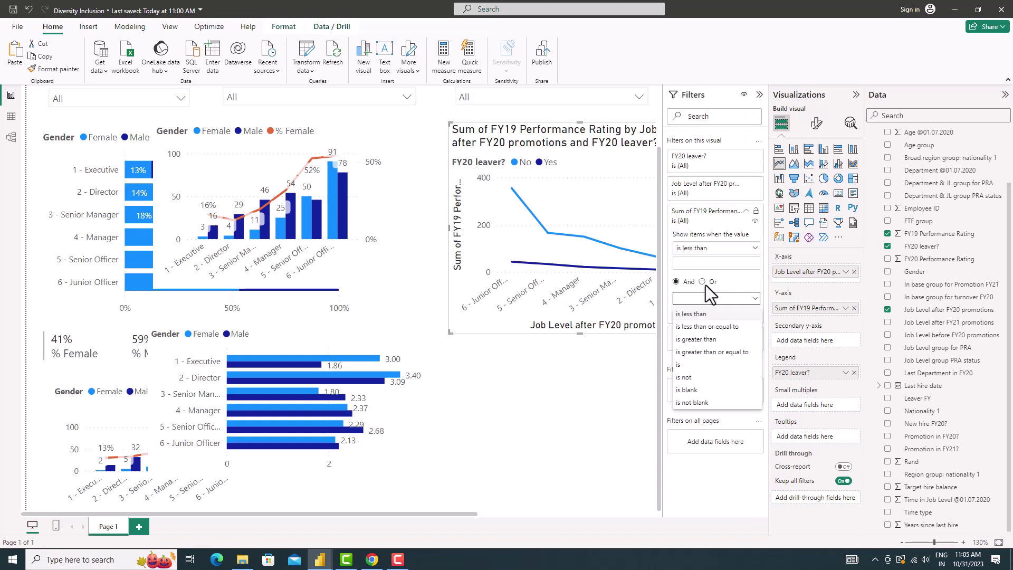
pyautogui.click(702, 281)
pyautogui.click(676, 281)
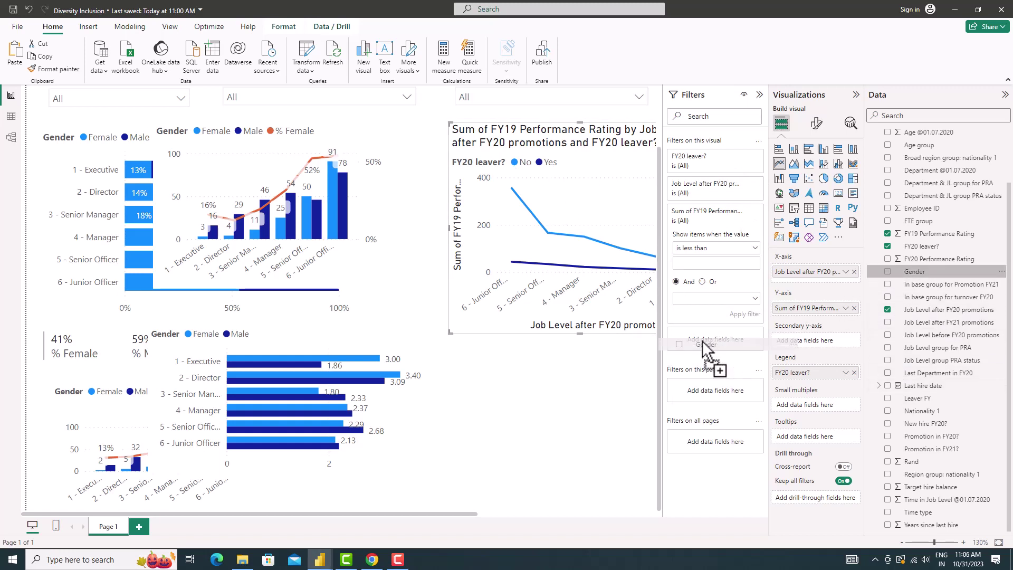
pyautogui.moveTo(918, 271); pyautogui.dragTo(701, 341)
pyautogui.click(678, 261)
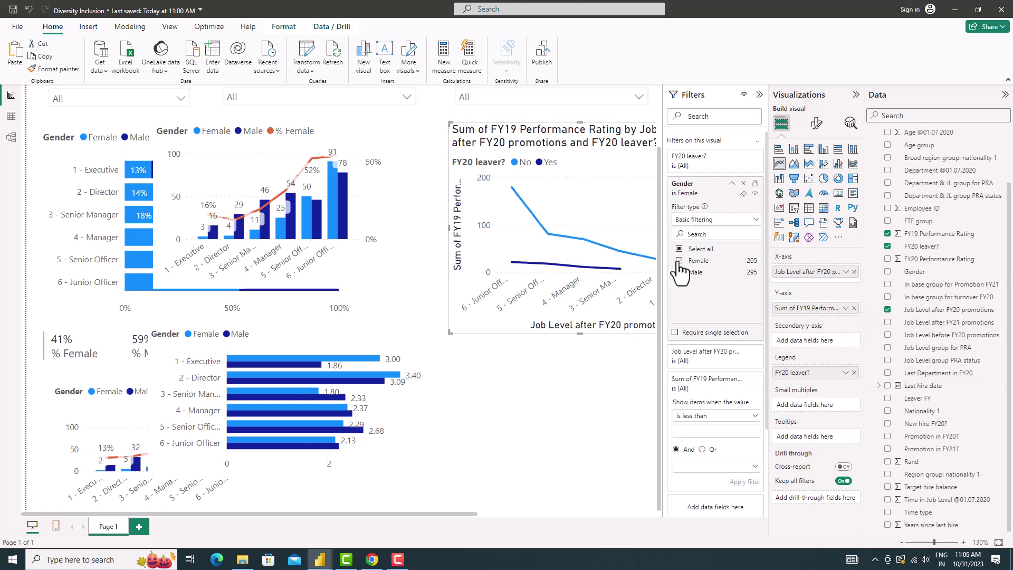
pyautogui.click(760, 101)
# - Show the average FY19 rating with data labels and no y-axis title
pyautogui.click(846, 307)
pyautogui.click(886, 372)
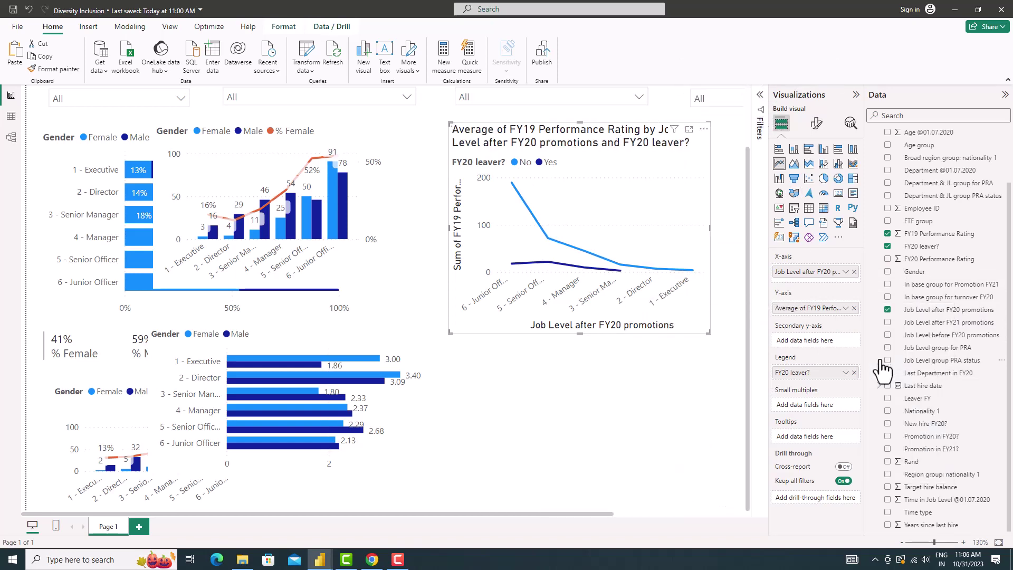
pyautogui.click(816, 123)
pyautogui.click(850, 389)
pyautogui.click(790, 196)
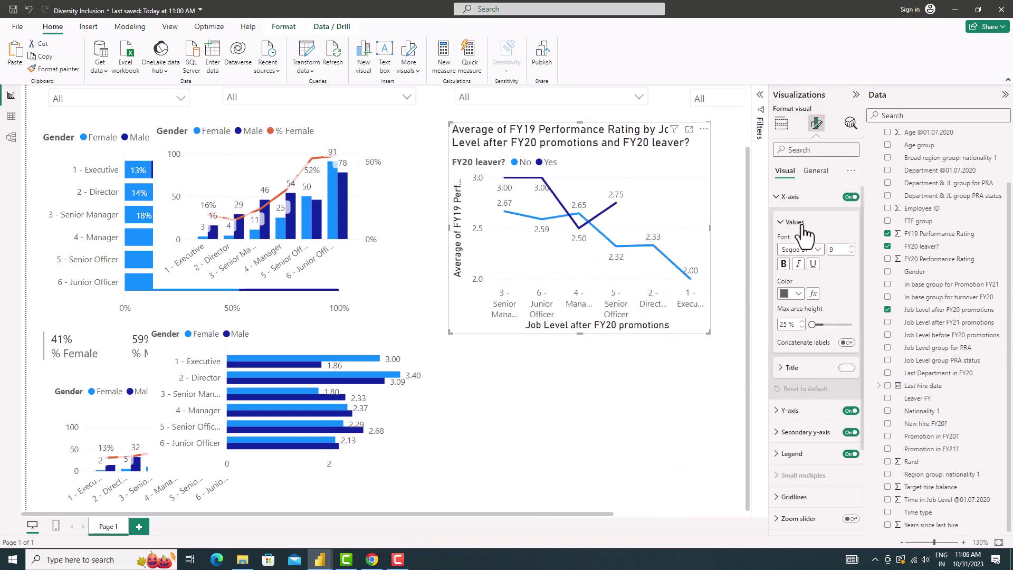
pyautogui.click(789, 197)
pyautogui.click(790, 218)
pyautogui.click(847, 389)
pyautogui.click(789, 218)
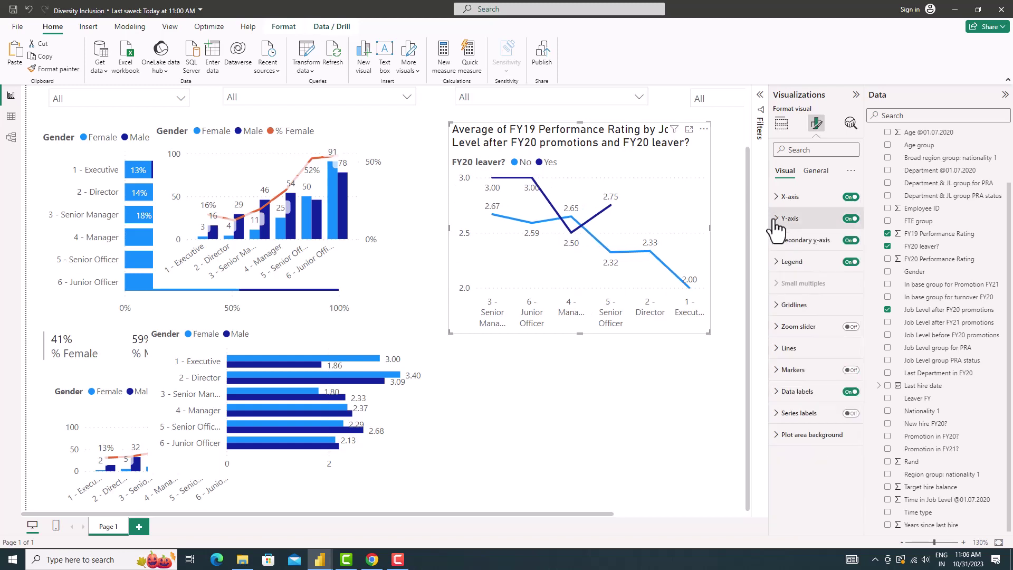
# - Sort the line chart ascending, remove its title, and shrink it slightly
pyautogui.click(704, 129)
pyautogui.moveTo(736, 191)
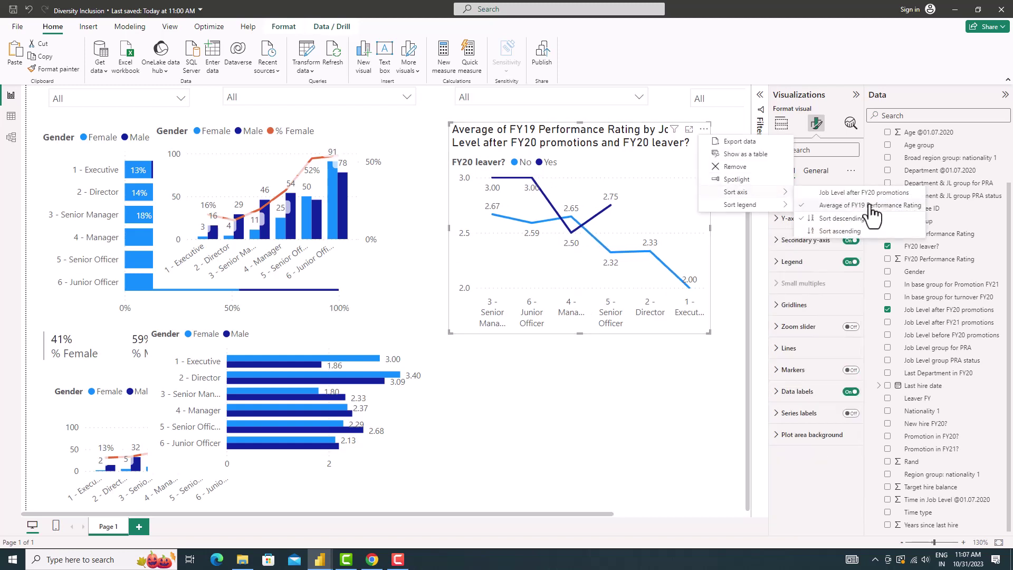
pyautogui.click(838, 226)
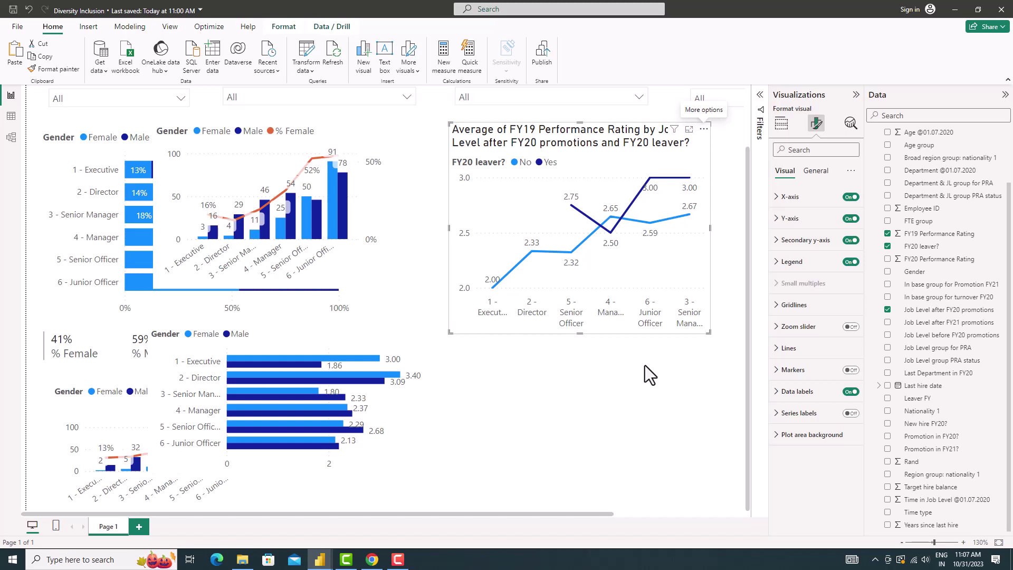
pyautogui.click(815, 170)
pyautogui.click(850, 218)
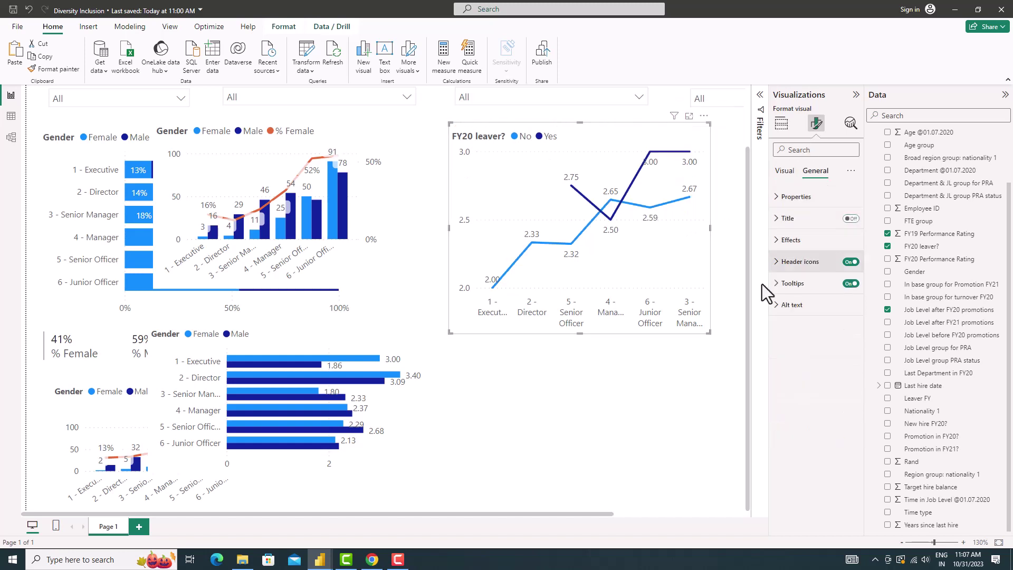
pyautogui.moveTo(708, 333); pyautogui.dragTo(732, 308)
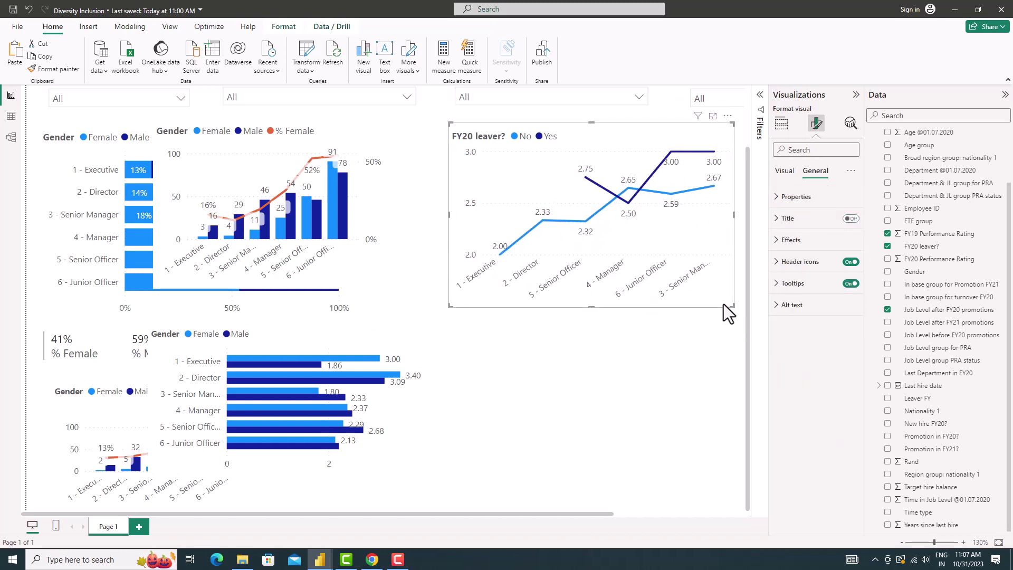
# - Duplicate the leaver line chart below the original and filter the copy to Male only
pyautogui.hotkey('ctrl', 'c')
pyautogui.hotkey('ctrl', 'v')
pyautogui.moveTo(684, 417); pyautogui.dragTo(694, 473)
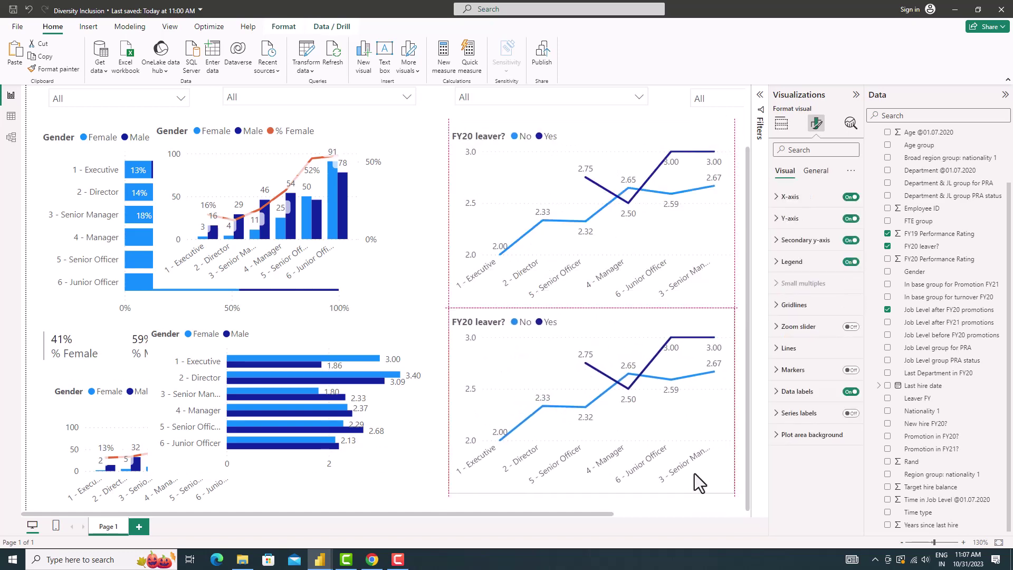
pyautogui.click(760, 112)
pyautogui.click(731, 211)
pyautogui.click(679, 299)
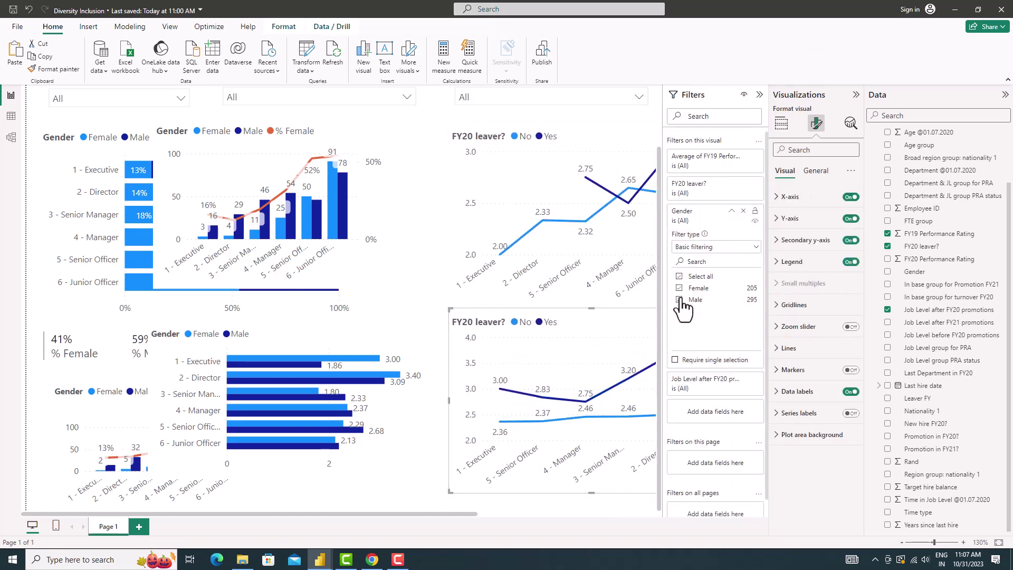
pyautogui.click(679, 299)
pyautogui.click(678, 288)
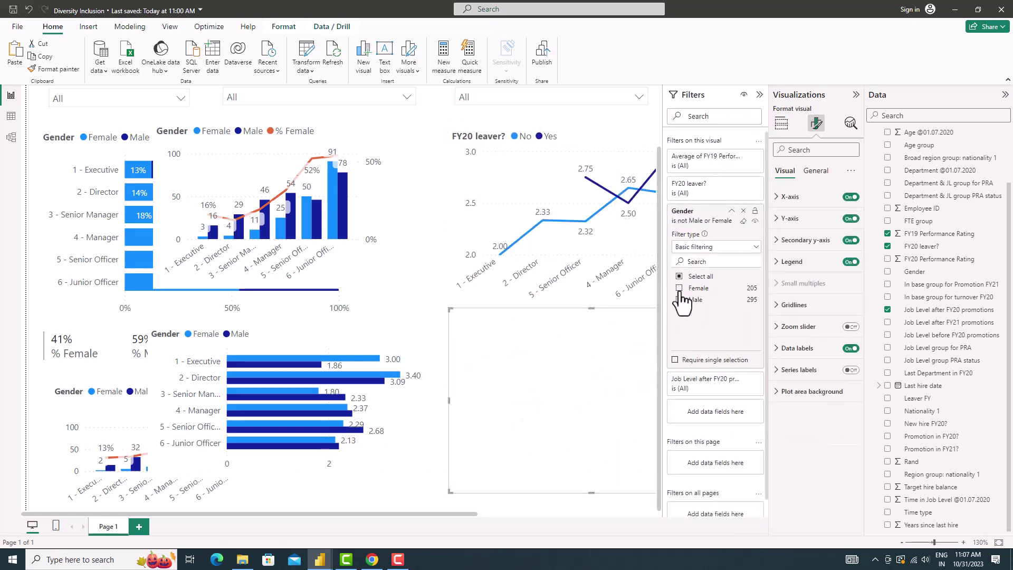
pyautogui.click(760, 95)
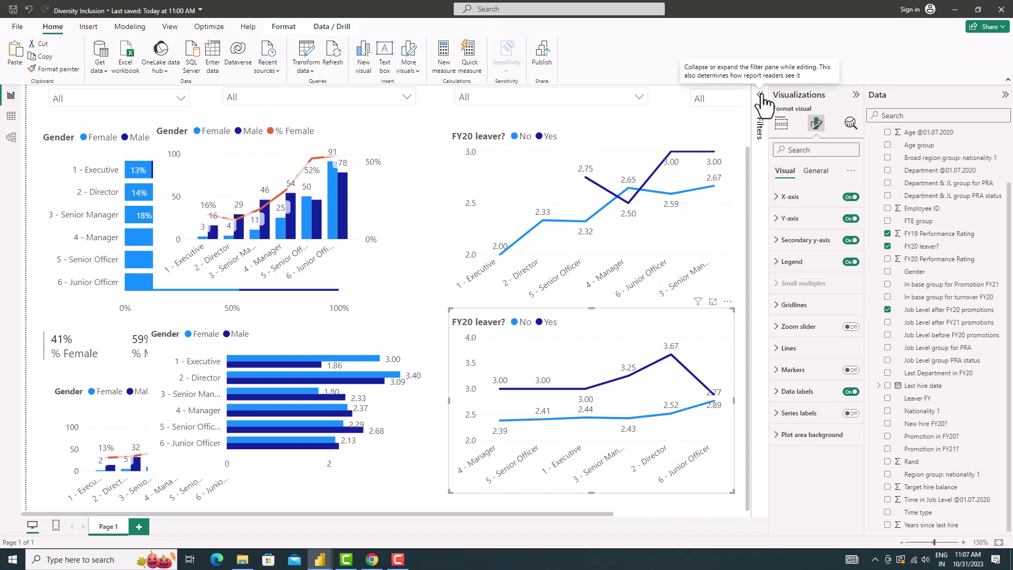
# - Sort both line charts by Job Level, 1 - Executive to 6 - Junior Officer
pyautogui.click(727, 301)
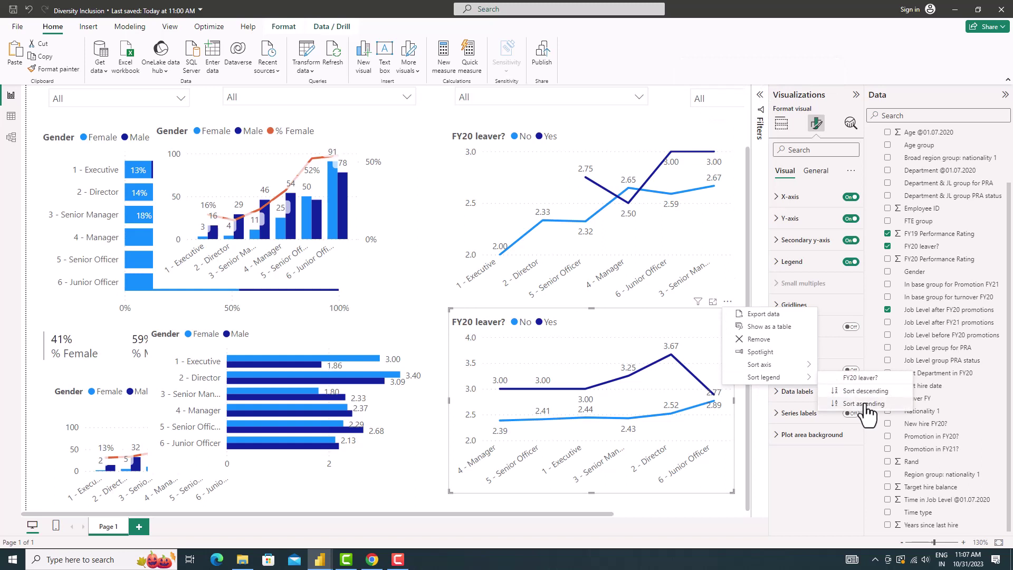
pyautogui.click(866, 411)
pyautogui.click(727, 301)
pyautogui.moveTo(759, 364)
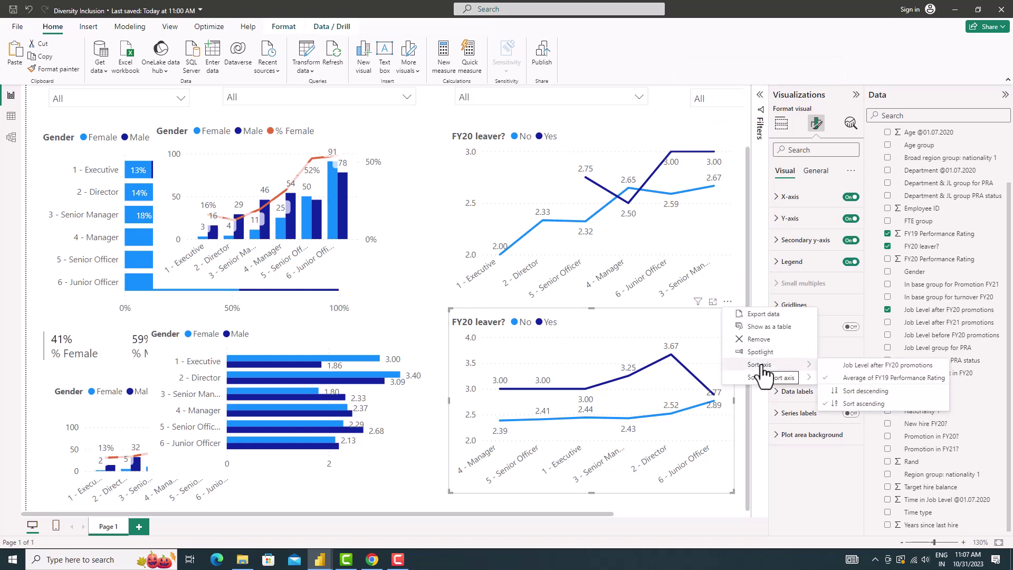
pyautogui.click(834, 376)
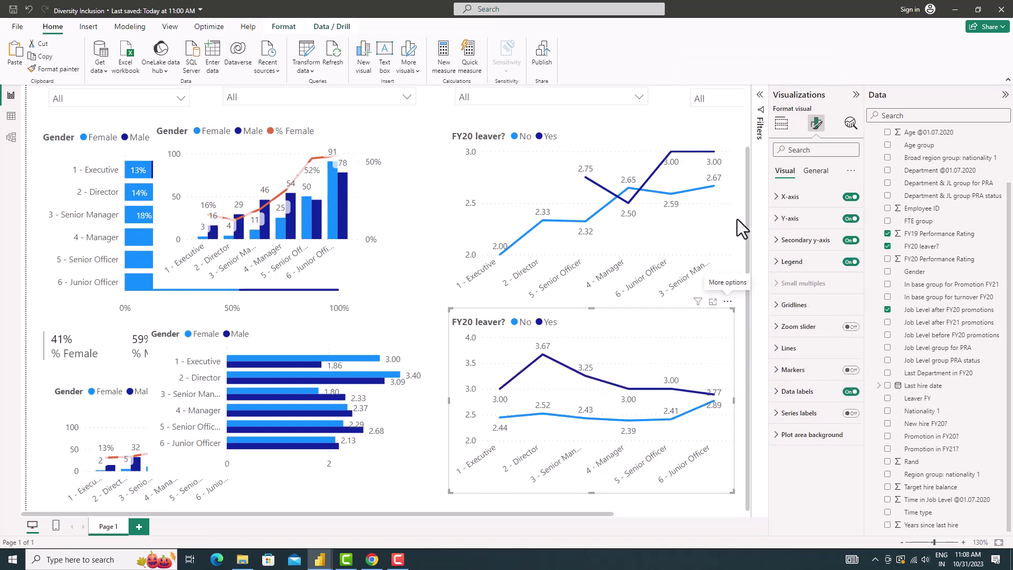
pyautogui.click(727, 117)
pyautogui.click(833, 196)
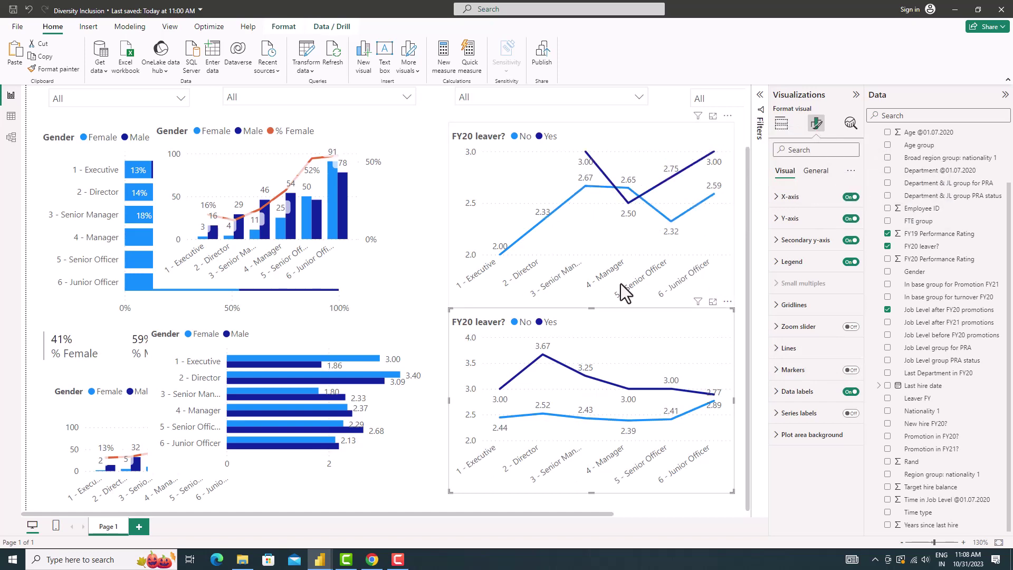
pyautogui.keyDown('ctrl'); pyautogui.scroll(-1, 546, 333); pyautogui.keyUp('ctrl')
pyautogui.keyDown('ctrl'); pyautogui.scroll(-1, 545, 333); pyautogui.keyUp('ctrl')
# - Shrink and resize the leaver line charts on the right of the page
pyautogui.keyDown('ctrl'); pyautogui.scroll(-1, 676, 265); pyautogui.keyUp('ctrl')
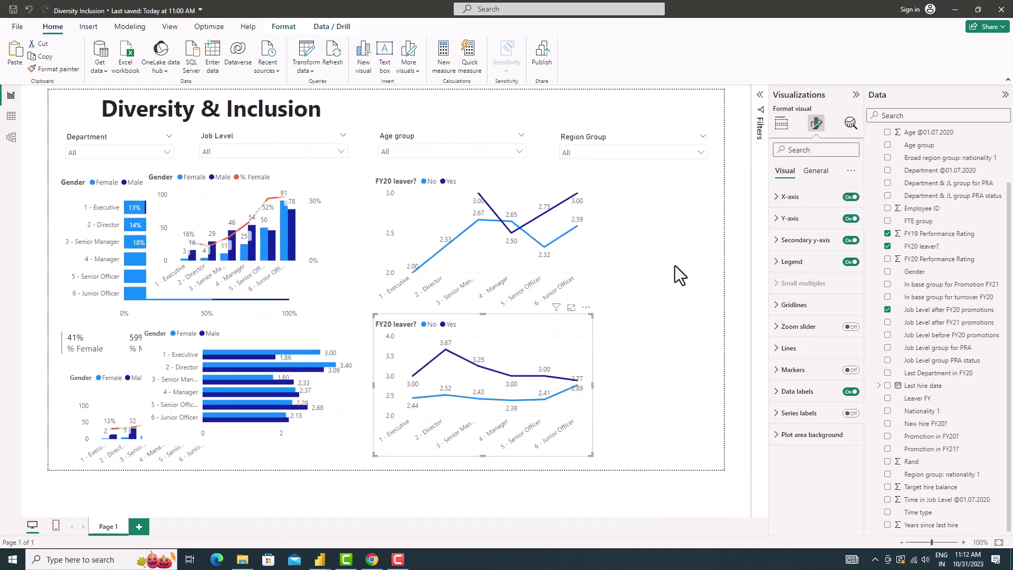
pyautogui.click(290, 280)
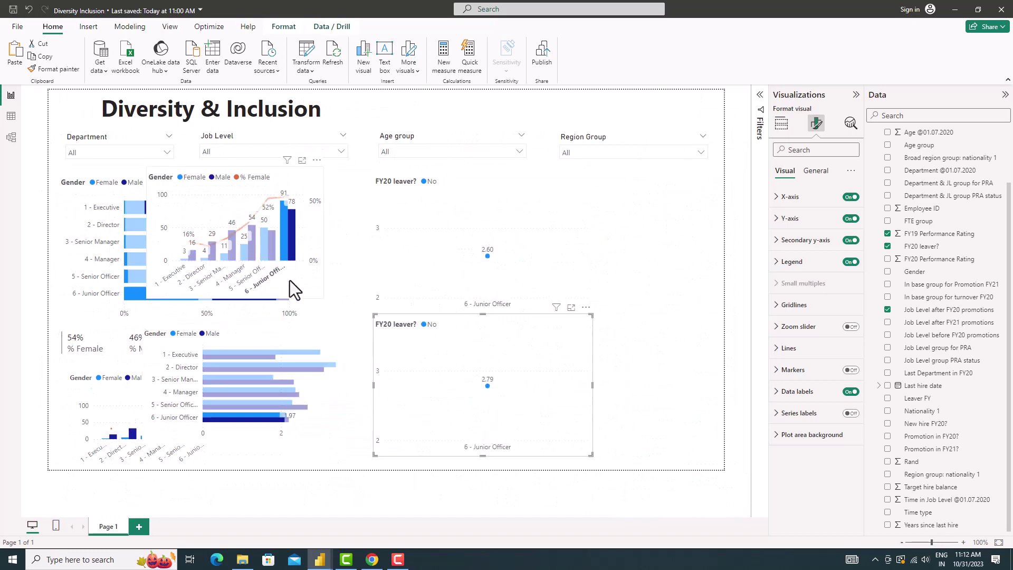
pyautogui.click(508, 270)
pyautogui.moveTo(710, 314); pyautogui.dragTo(656, 279)
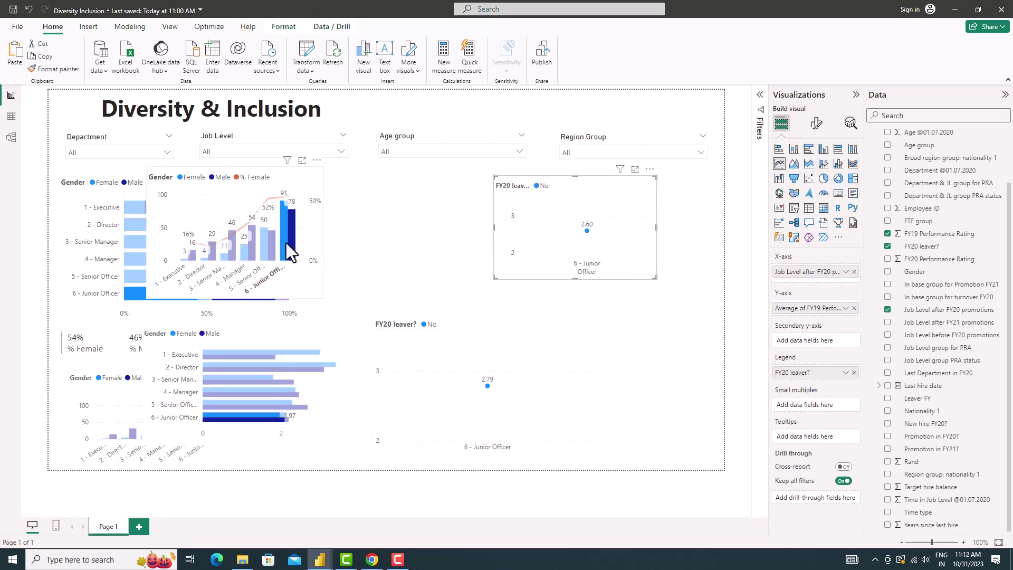
pyautogui.click(284, 247)
pyautogui.moveTo(583, 271)
pyautogui.mouseDown()
pyautogui.moveTo(527, 430)
pyautogui.moveTo(612, 422)
pyautogui.mouseUp()
# - Move the combo chart to the page centre and the average-time bar chart to lower centre
pyautogui.moveTo(254, 259)
pyautogui.mouseDown()
pyautogui.moveTo(472, 277)
pyautogui.moveTo(464, 270)
pyautogui.mouseUp()
pyautogui.moveTo(270, 384); pyautogui.dragTo(438, 394)
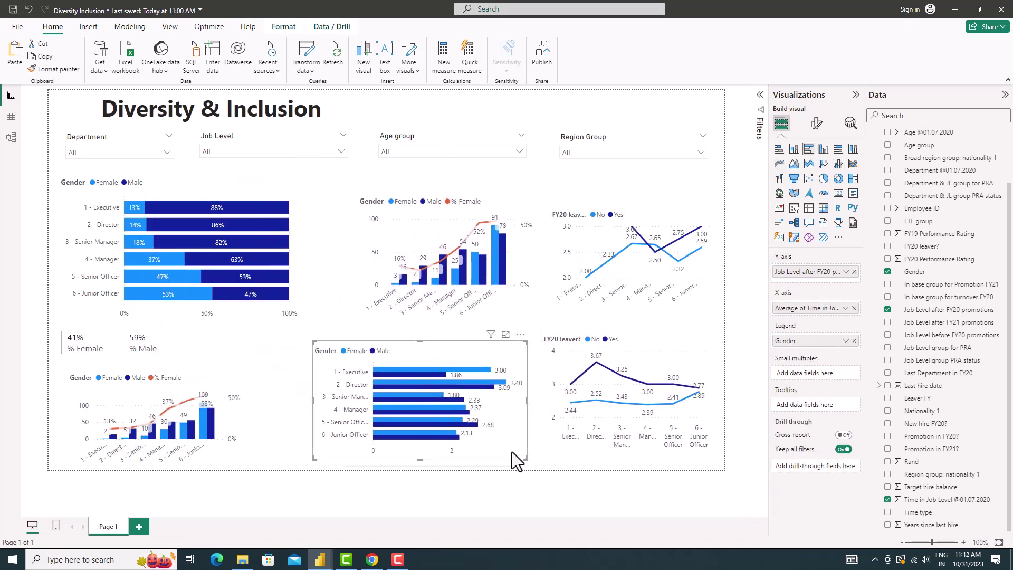
pyautogui.moveTo(512, 452); pyautogui.dragTo(514, 465)
pyautogui.moveTo(409, 423); pyautogui.dragTo(433, 423)
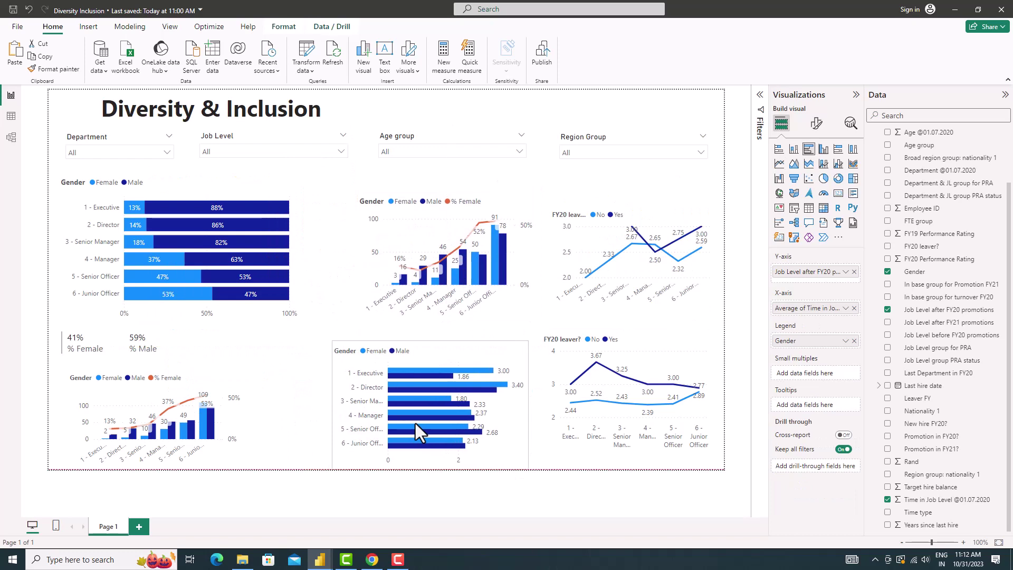
# - Narrow the top-left gender bar chart and widen the Department slicer
pyautogui.click(212, 290)
pyautogui.moveTo(297, 321); pyautogui.dragTo(231, 298)
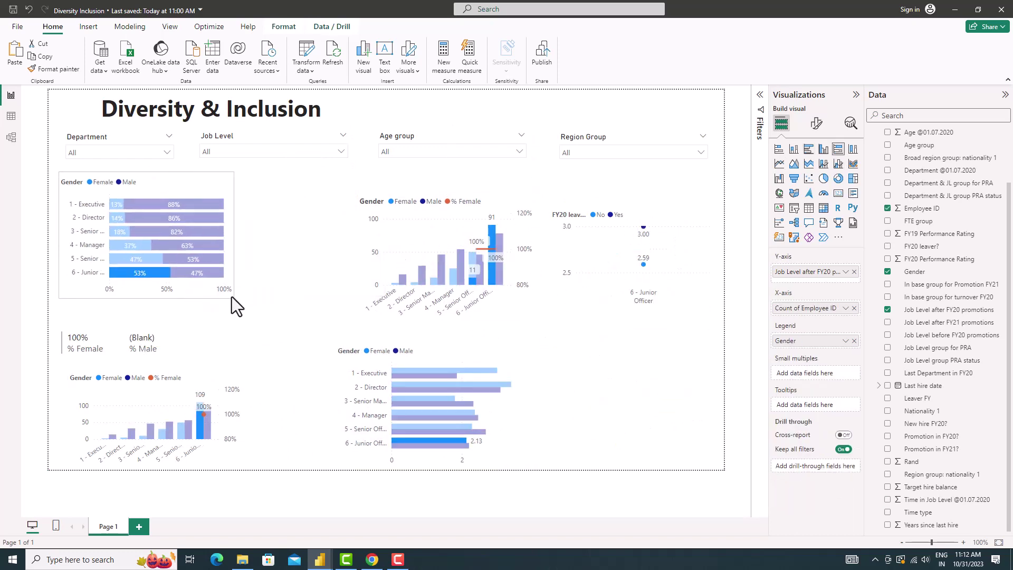
pyautogui.click(318, 150)
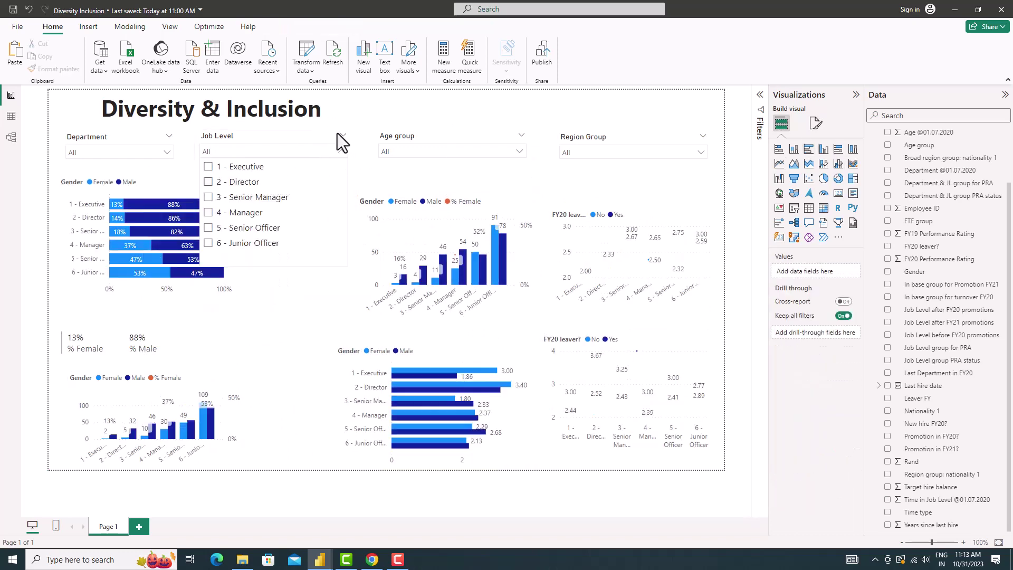
pyautogui.click(297, 130)
pyautogui.click(125, 137)
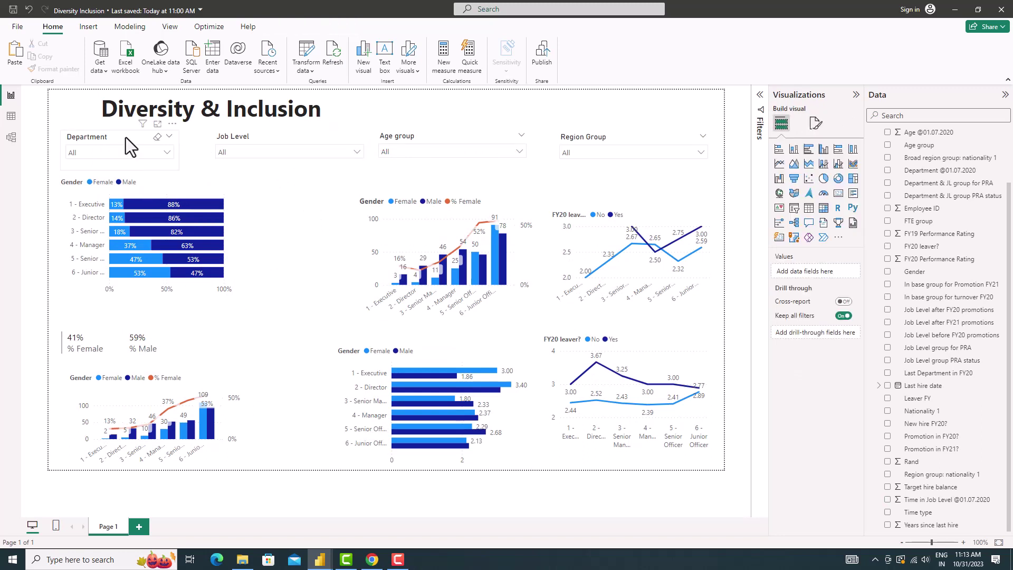
pyautogui.moveTo(179, 164); pyautogui.dragTo(195, 165)
# - Insert a line shape and draw it just below the slicer row
pyautogui.click(261, 182)
pyautogui.click(88, 27)
pyautogui.click(390, 58)
pyautogui.moveTo(296, 294)
pyautogui.mouseDown()
pyautogui.moveTo(291, 179)
pyautogui.moveTo(79, 166)
pyautogui.mouseUp()
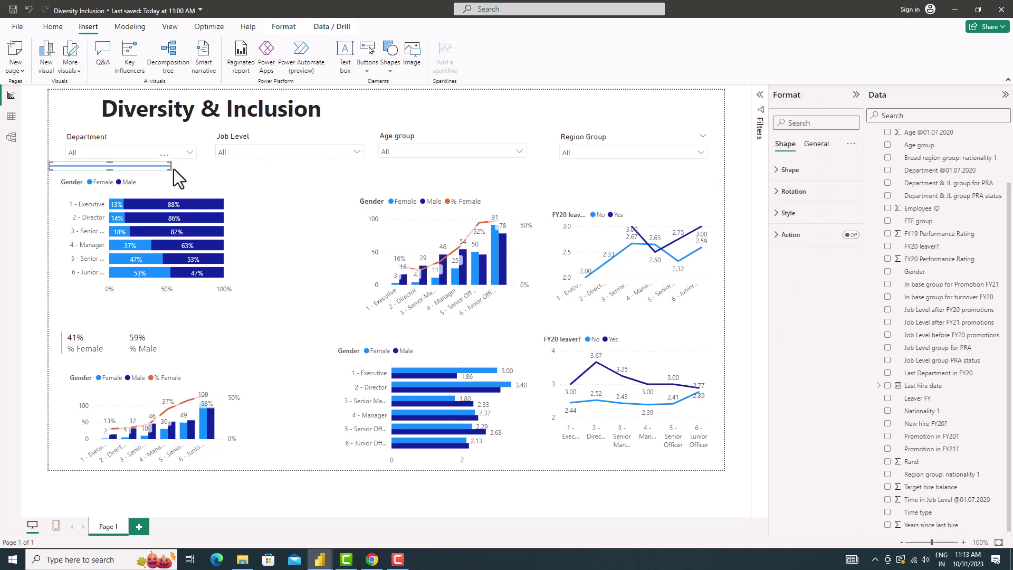
# - Stretch the divider line across the page and move the % Female/% Male card up
pyautogui.moveTo(173, 169); pyautogui.dragTo(723, 167)
pyautogui.click(317, 202)
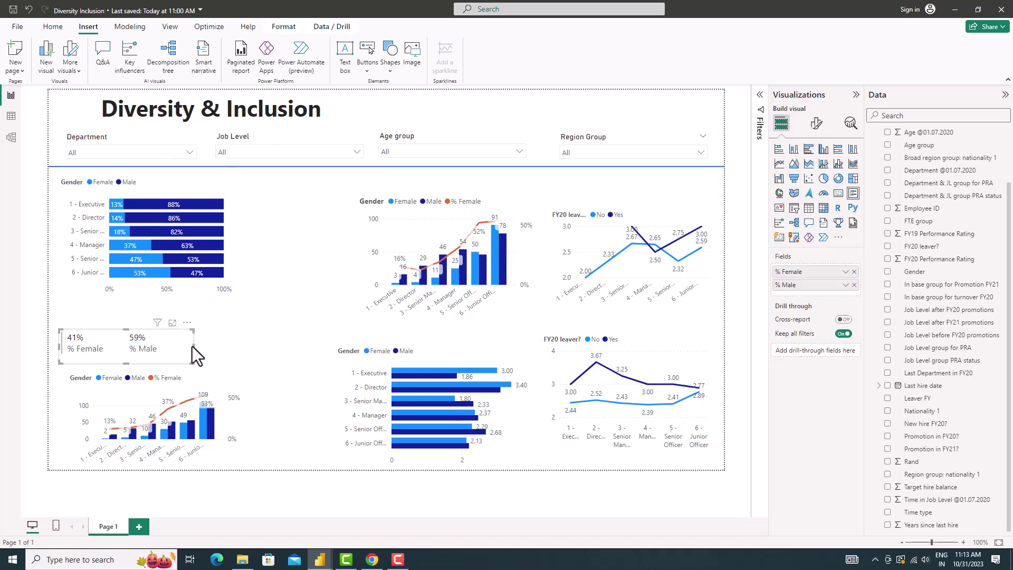
pyautogui.moveTo(191, 346); pyautogui.dragTo(249, 312)
# - Give the % Female/% Male card 20pt bold callout values and a border
pyautogui.click(816, 122)
pyautogui.click(801, 196)
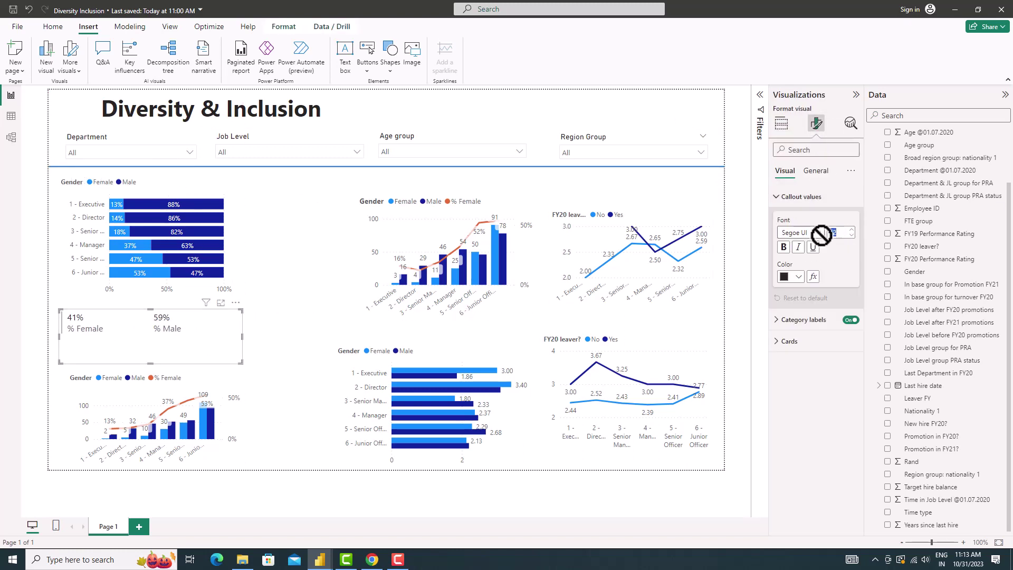
pyautogui.write('1820')
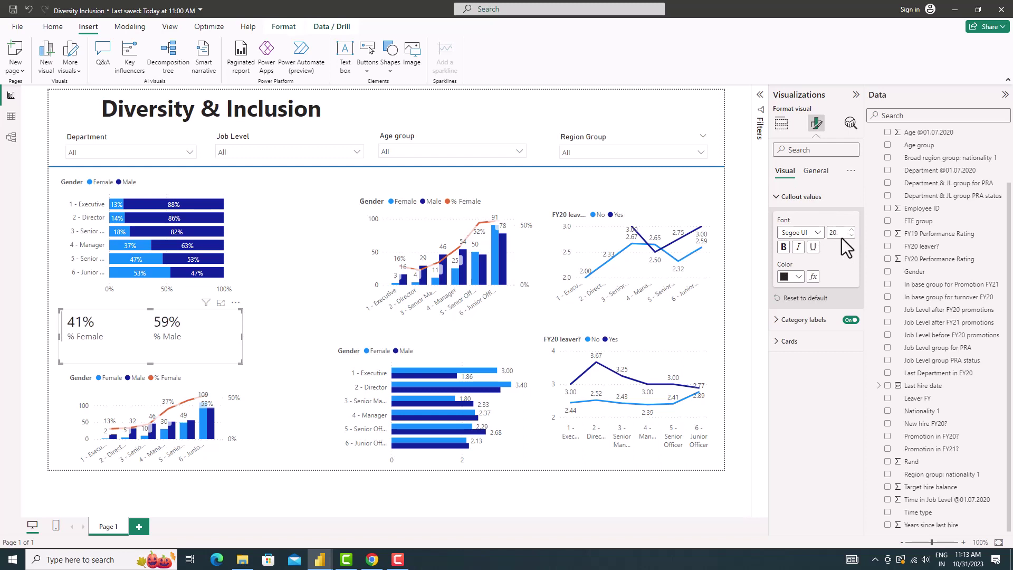
pyautogui.click(780, 248)
pyautogui.click(816, 170)
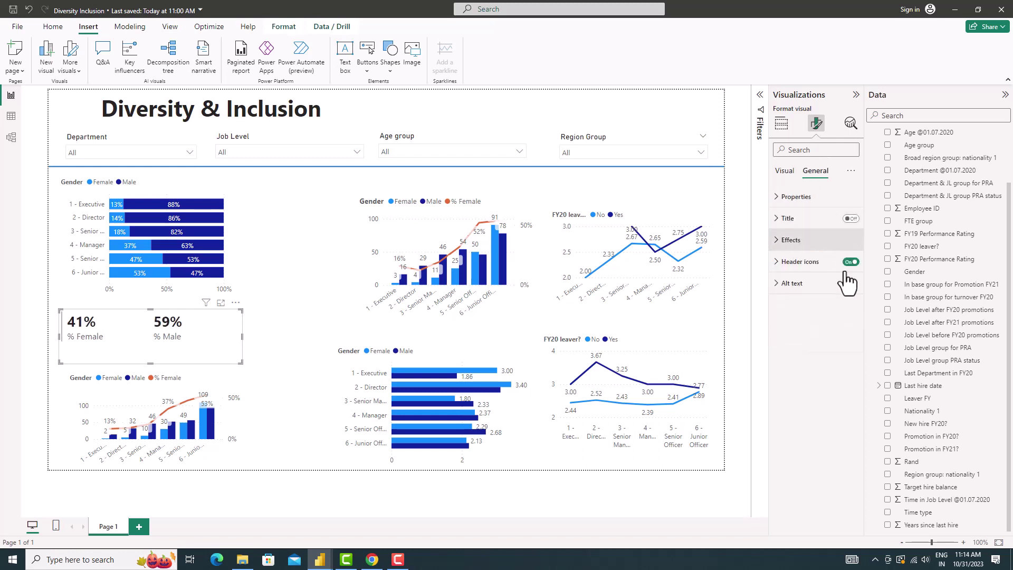
pyautogui.click(791, 240)
pyautogui.click(846, 352)
pyautogui.click(319, 314)
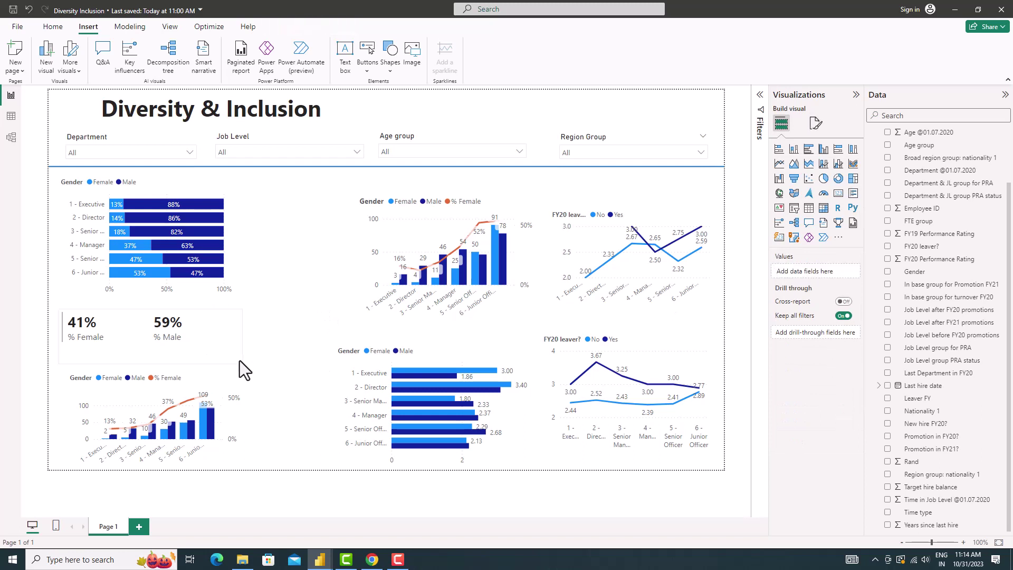
# - Shift the middle charts left, reposition and widen the card, and insert a text box
pyautogui.moveTo(239, 362)
pyautogui.mouseDown()
pyautogui.moveTo(227, 350)
pyautogui.moveTo(234, 358)
pyautogui.mouseUp()
pyautogui.click(138, 401)
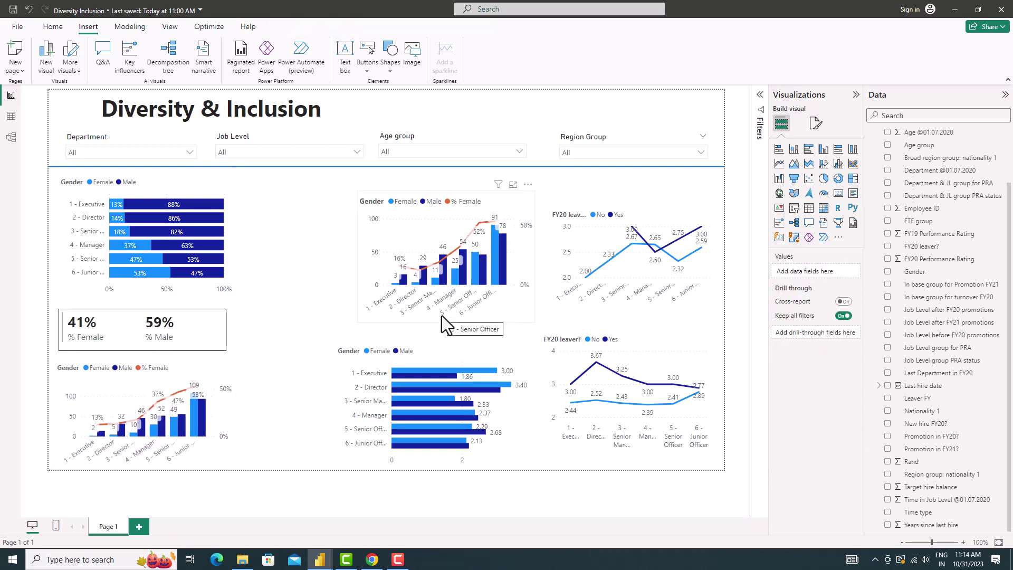
pyautogui.moveTo(442, 316); pyautogui.dragTo(359, 321)
pyautogui.moveTo(462, 377); pyautogui.dragTo(401, 378)
pyautogui.moveTo(201, 248); pyautogui.dragTo(198, 255)
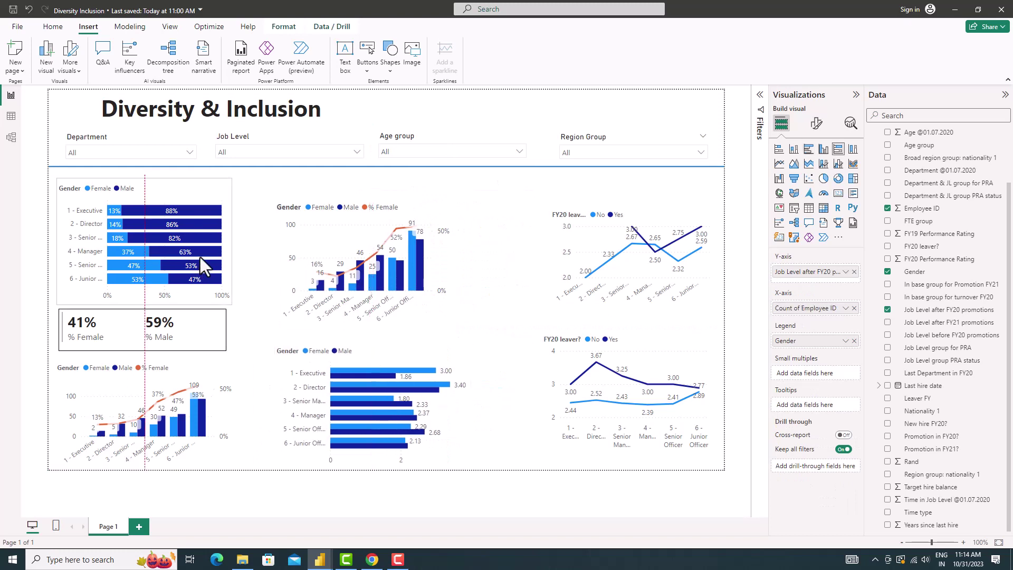
pyautogui.moveTo(221, 311)
pyautogui.mouseDown()
pyautogui.moveTo(204, 328)
pyautogui.moveTo(227, 364)
pyautogui.mouseUp()
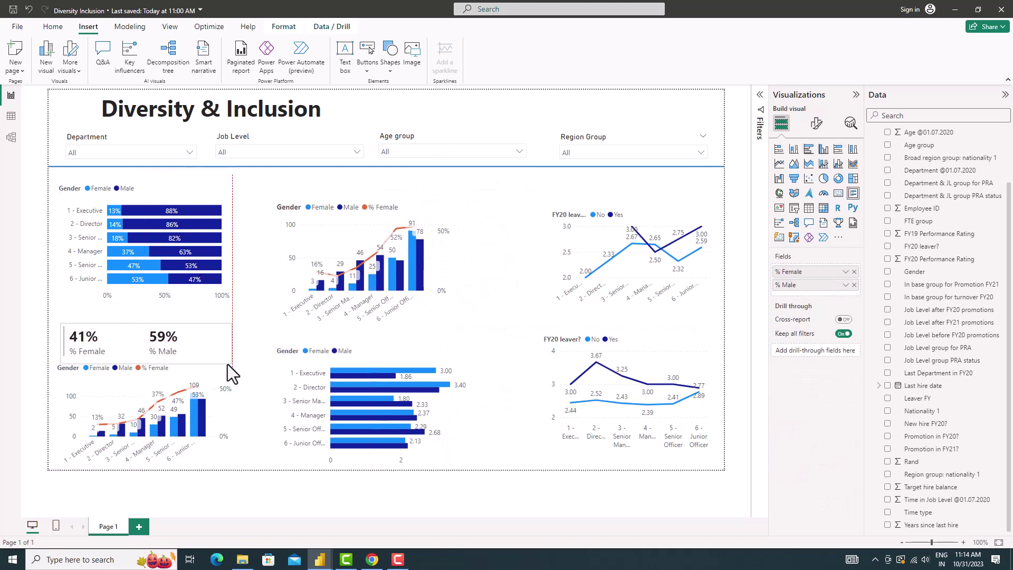
pyautogui.moveTo(208, 277); pyautogui.dragTo(211, 291)
pyautogui.click(816, 124)
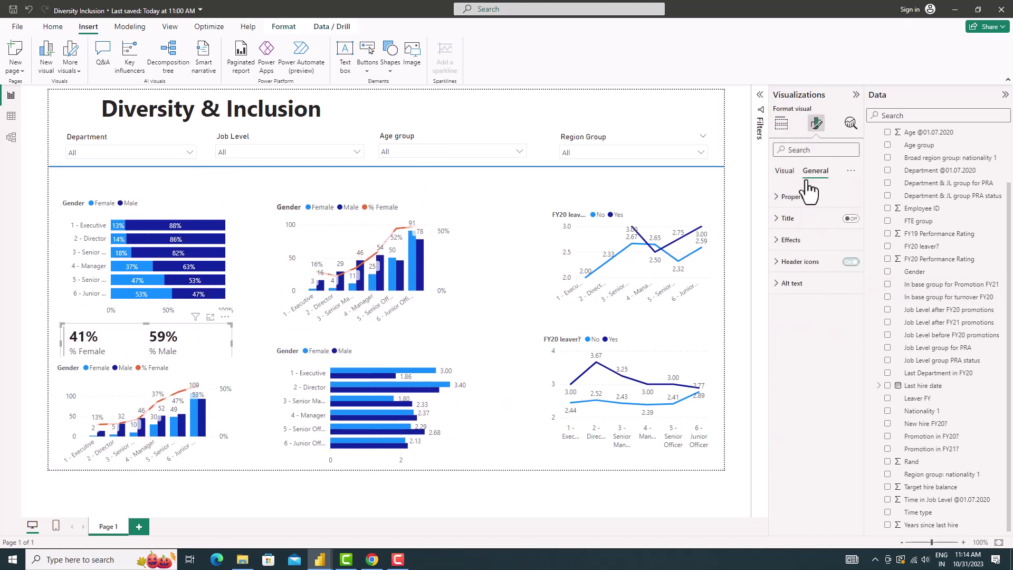
pyautogui.click(490, 251)
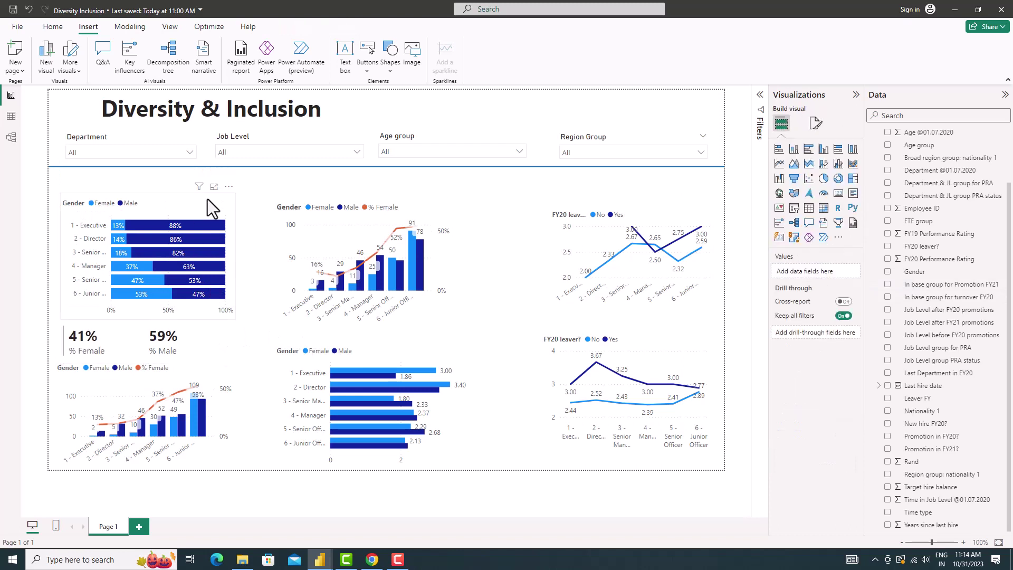
pyautogui.click(345, 53)
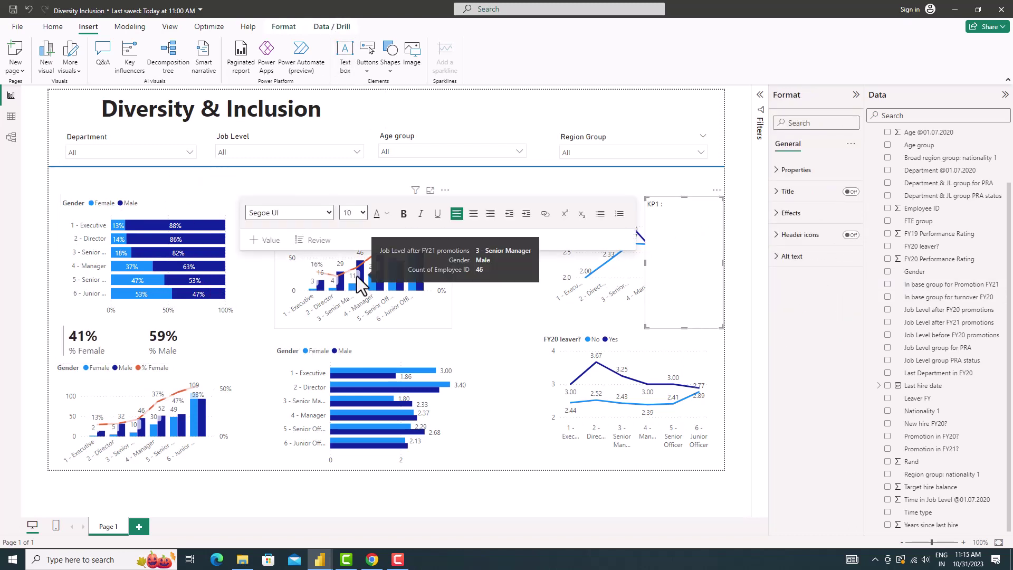
pyautogui.write('- Hiring')
# - Make the KP1 - Hiring heading 14pt bold and place it above the top-left chart
pyautogui.click(353, 212)
pyautogui.click(354, 284)
pyautogui.hotkey('ctrl', 'b')
pyautogui.moveTo(684, 225); pyautogui.dragTo(100, 203)
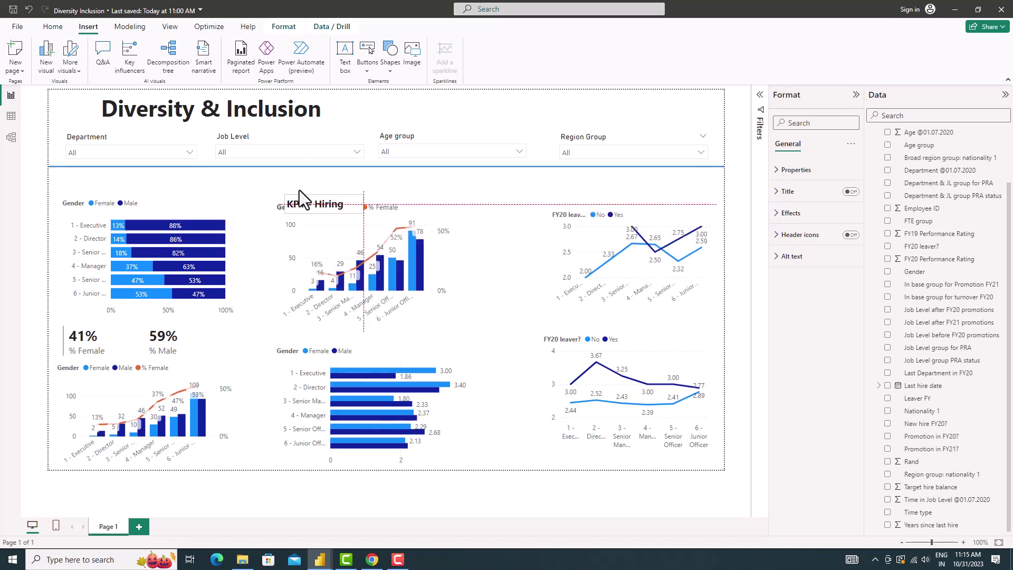
# - Duplicate the heading as KP2 - Promotions (this year) above the middle gender chart
pyautogui.click(125, 184)
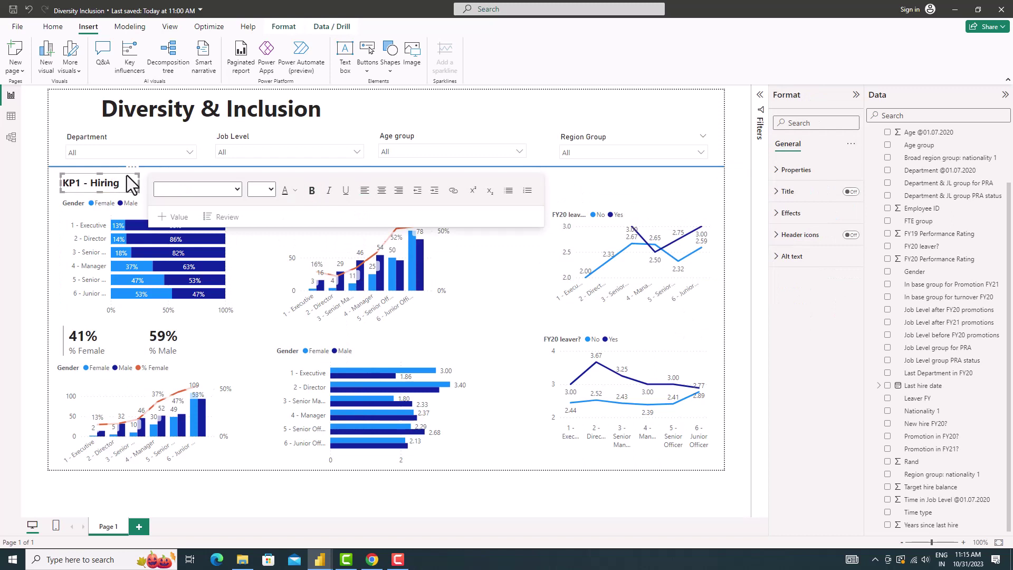
pyautogui.hotkey('ctrl', 'c')
pyautogui.hotkey('ctrl', 'v')
pyautogui.moveTo(134, 182); pyautogui.dragTo(351, 187)
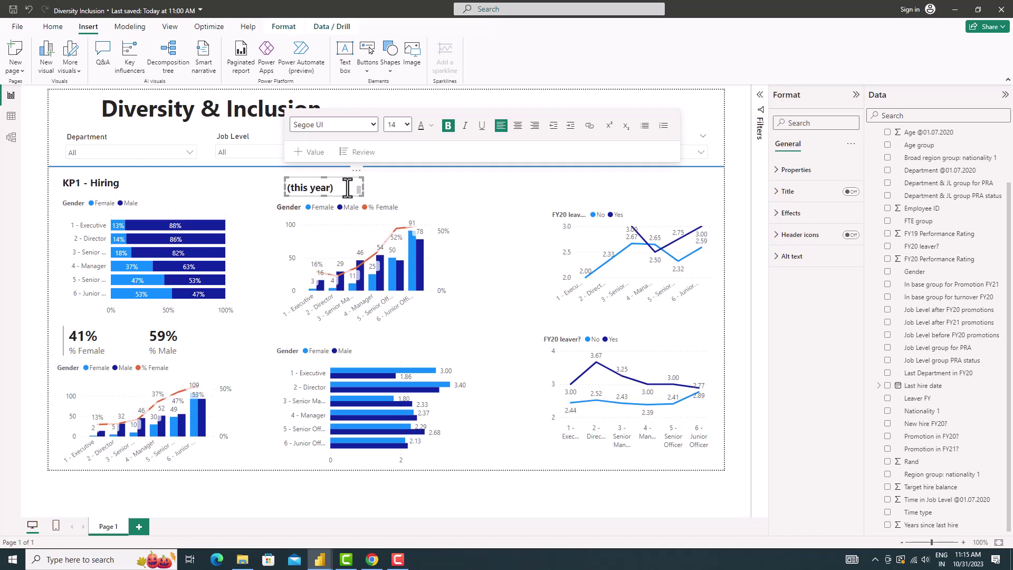
pyautogui.moveTo(361, 188)
pyautogui.mouseDown()
pyautogui.moveTo(451, 200)
pyautogui.moveTo(666, 188)
pyautogui.moveTo(549, 190)
pyautogui.mouseUp()
# - Add the KP3- Turnover Rate (FY20 leavers) heading above the turnover charts
pyautogui.click(429, 182)
pyautogui.press('BackSpace')
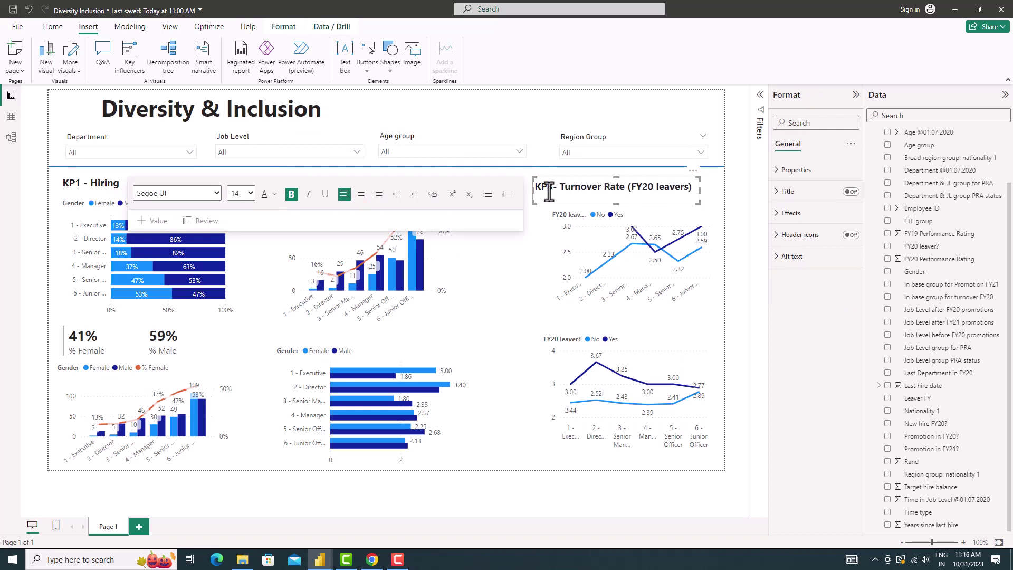
pyautogui.click(651, 104)
# - Widen the upper turnover chart leftward and clear the Junior Officer cross-filter
pyautogui.moveTo(556, 244); pyautogui.dragTo(504, 256)
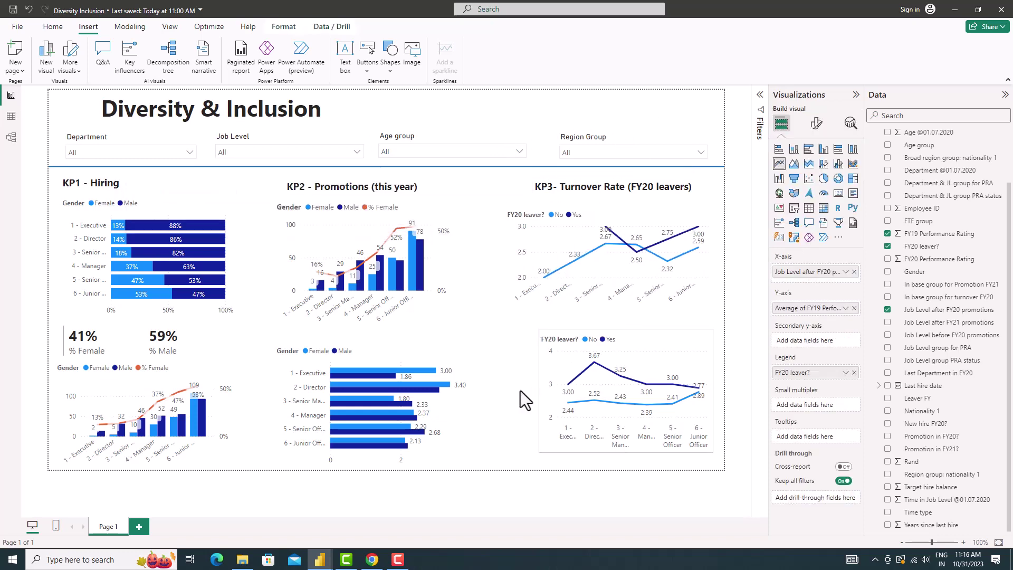
pyautogui.click(433, 248)
pyautogui.click(468, 401)
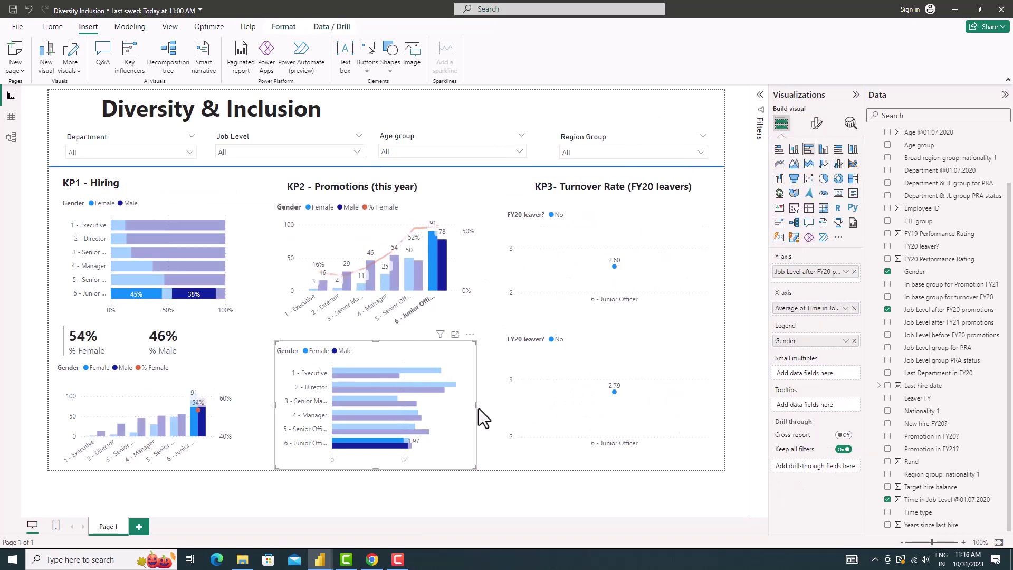
pyautogui.click(466, 289)
pyautogui.click(441, 283)
# - Widen the KP1 hiring chart, lower-left combo chart and % Female/% Male card
pyautogui.click(237, 257)
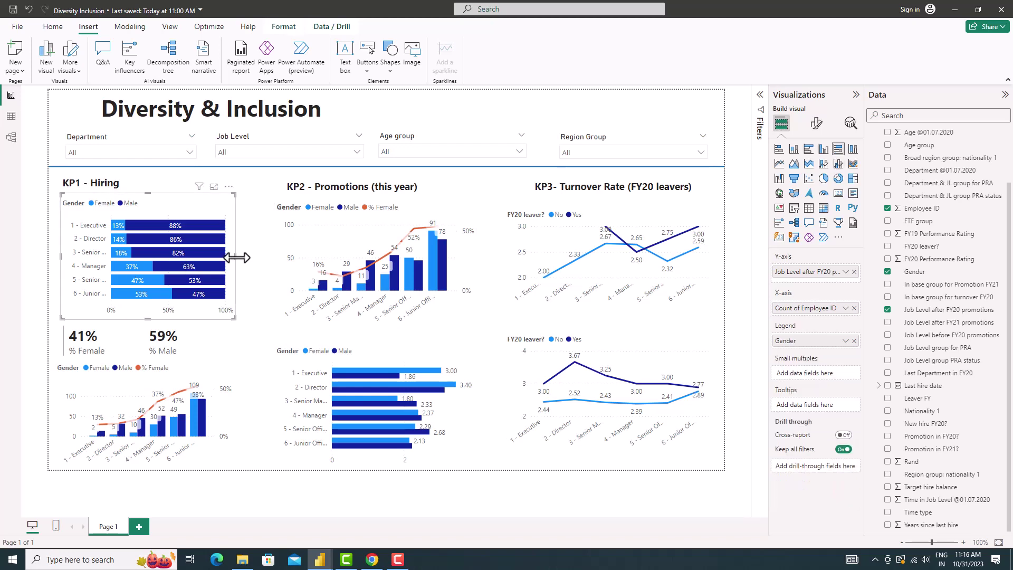
pyautogui.moveTo(236, 258); pyautogui.dragTo(254, 251)
pyautogui.click(236, 410)
pyautogui.moveTo(236, 410); pyautogui.dragTo(252, 409)
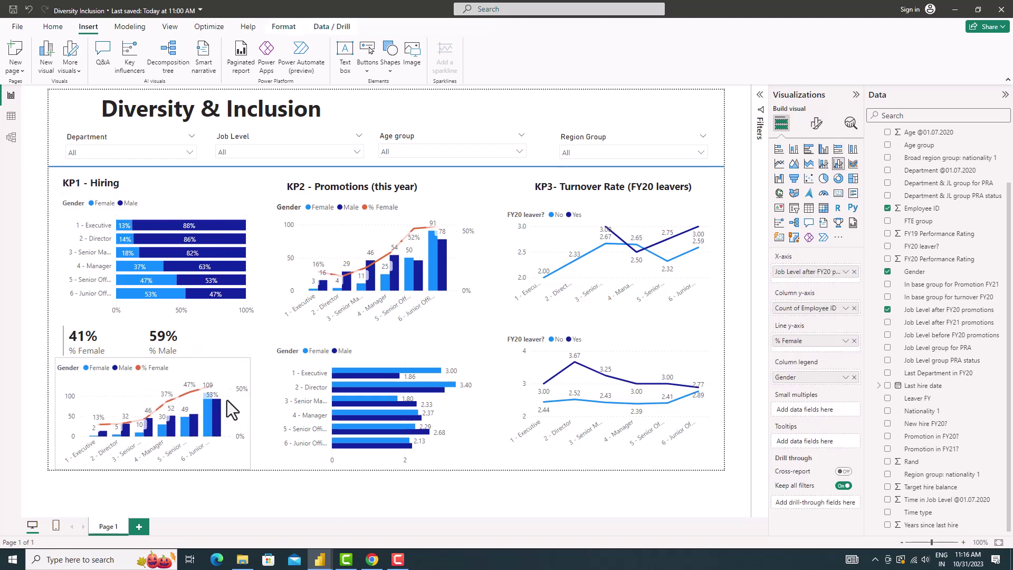
pyautogui.click(237, 341)
pyautogui.moveTo(236, 341); pyautogui.dragTo(253, 341)
pyautogui.click(577, 116)
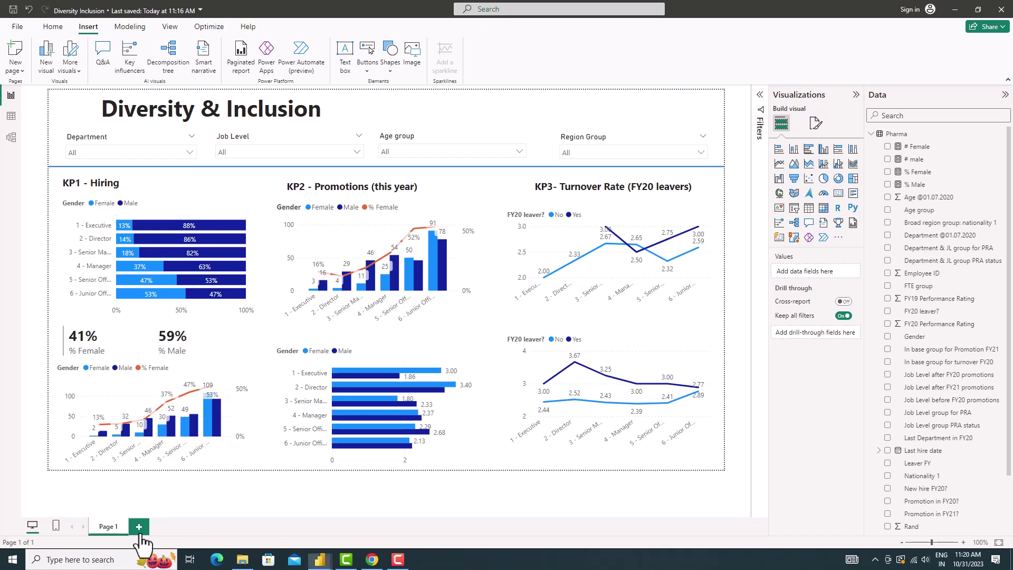
# - Add Page 2 and paste the four slicers from Page 1 onto it
pyautogui.click(140, 527)
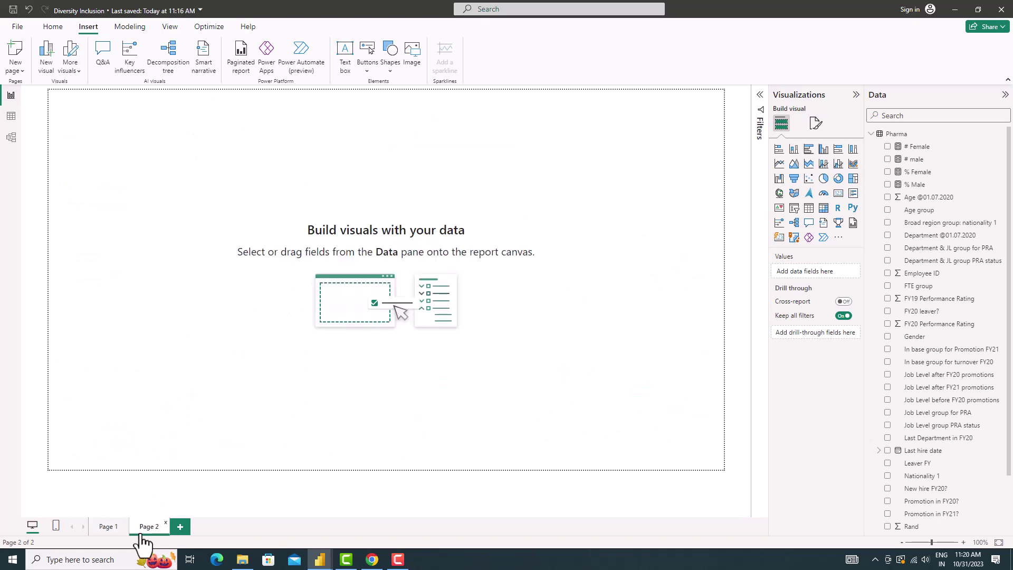
pyautogui.click(107, 526)
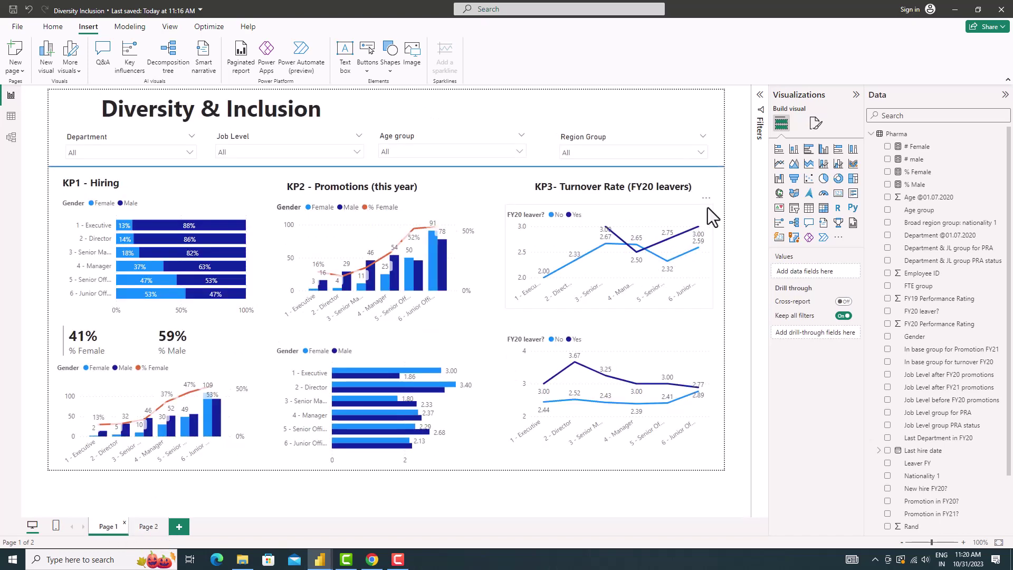
pyautogui.moveTo(717, 174); pyautogui.dragTo(11, 94)
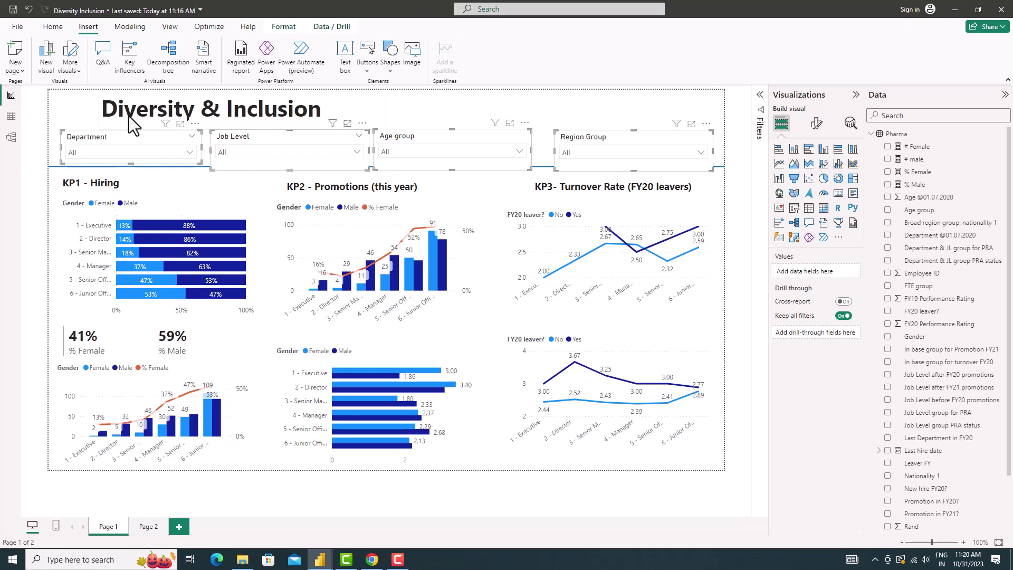
pyautogui.click(147, 526)
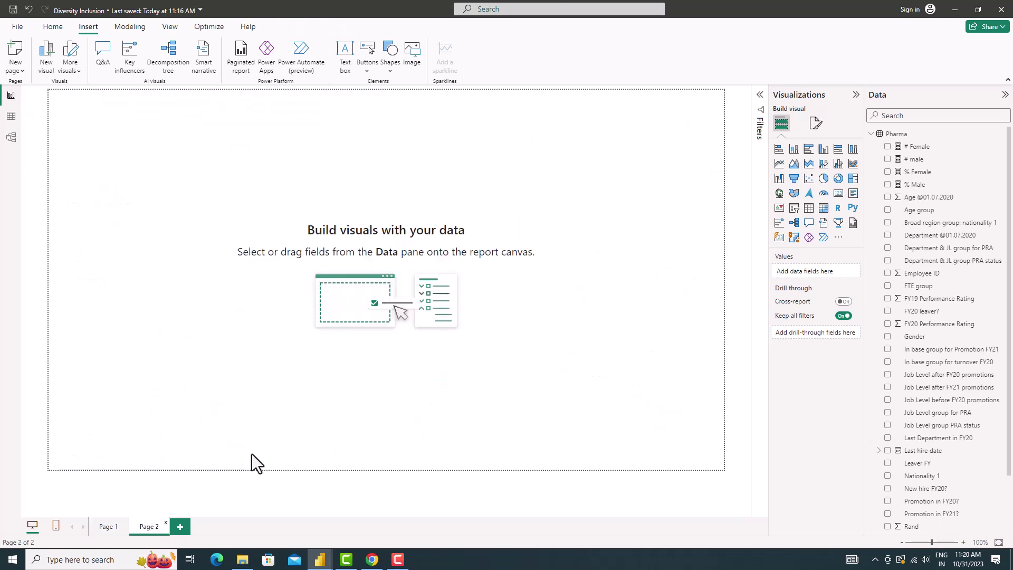
pyautogui.hotkey('ctrl', 'v')
pyautogui.click(527, 293)
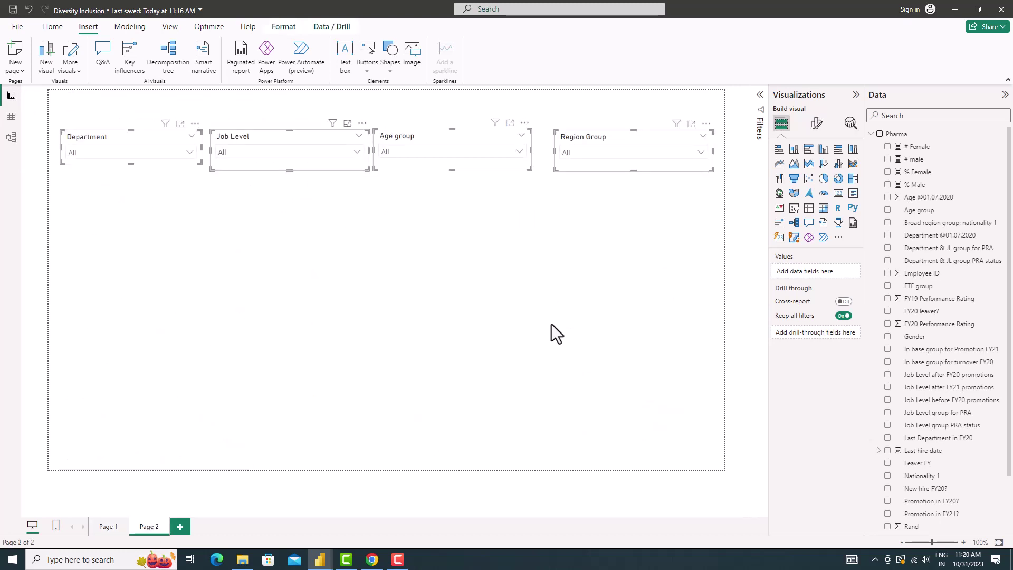
pyautogui.click(552, 324)
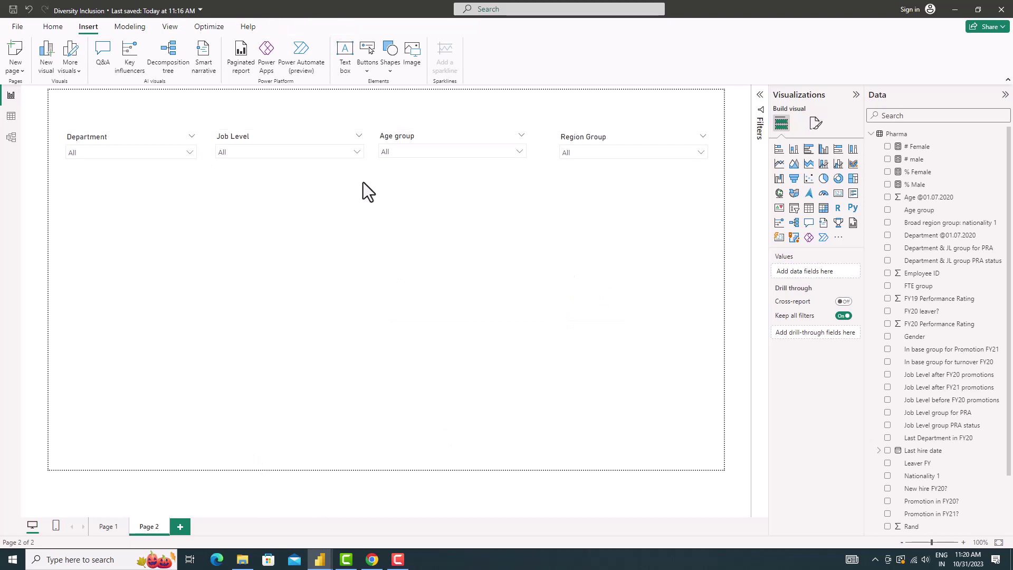
# - Copy the Diversity & Inclusion title from Page 1 onto Page 2
pyautogui.click(111, 528)
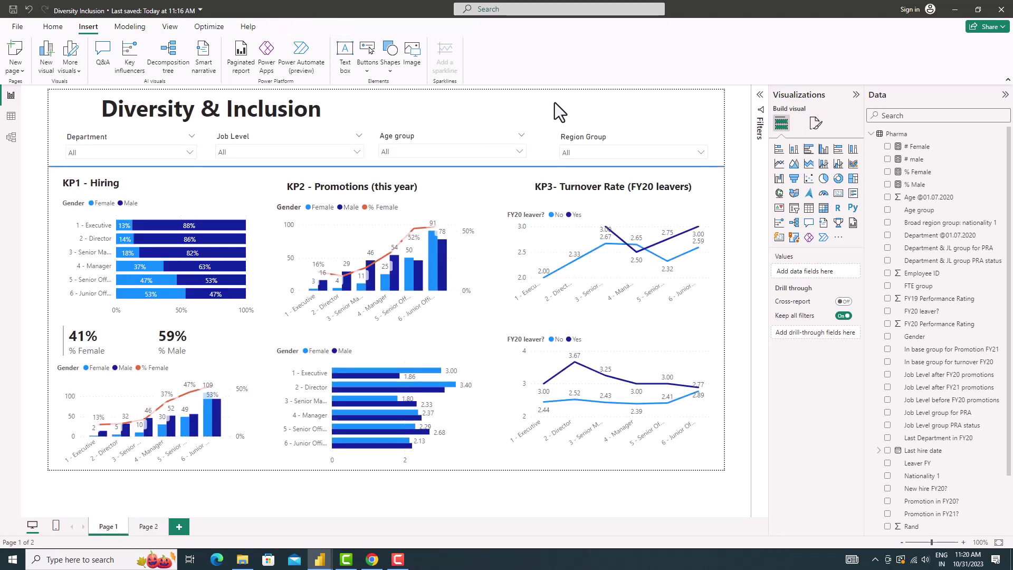
pyautogui.click(231, 110)
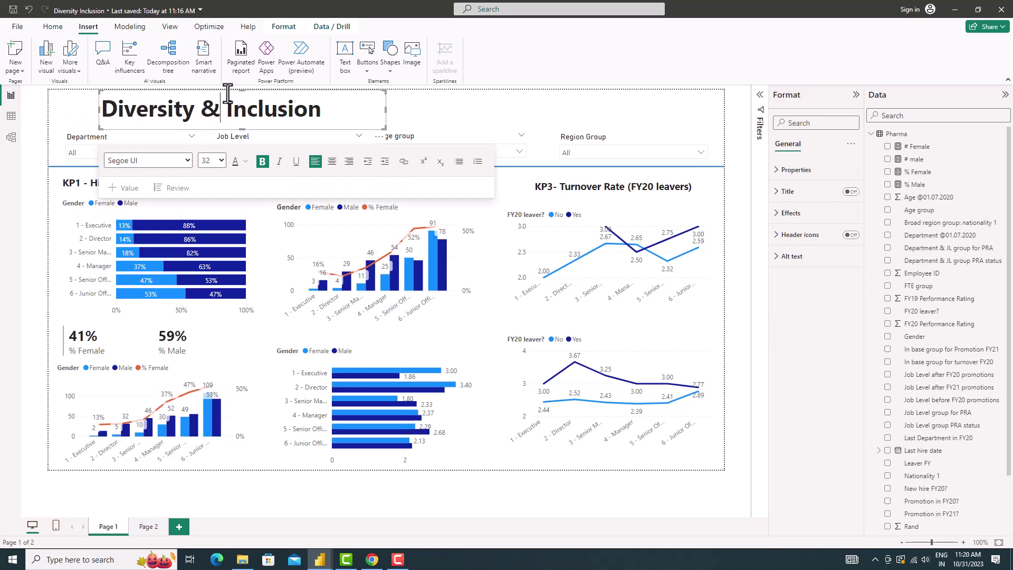
pyautogui.moveTo(147, 526)
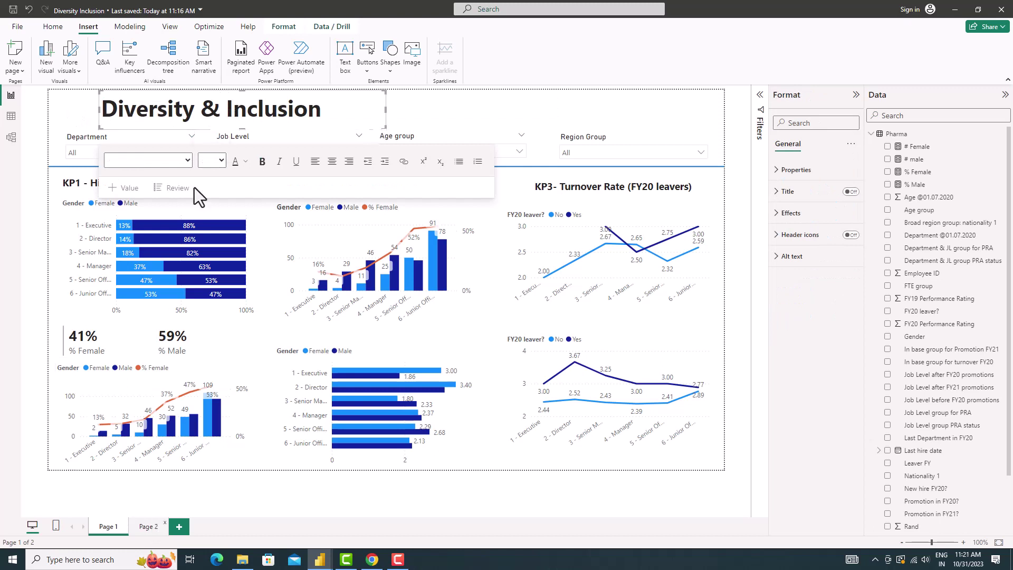
pyautogui.hotkey('ctrl', 'v')
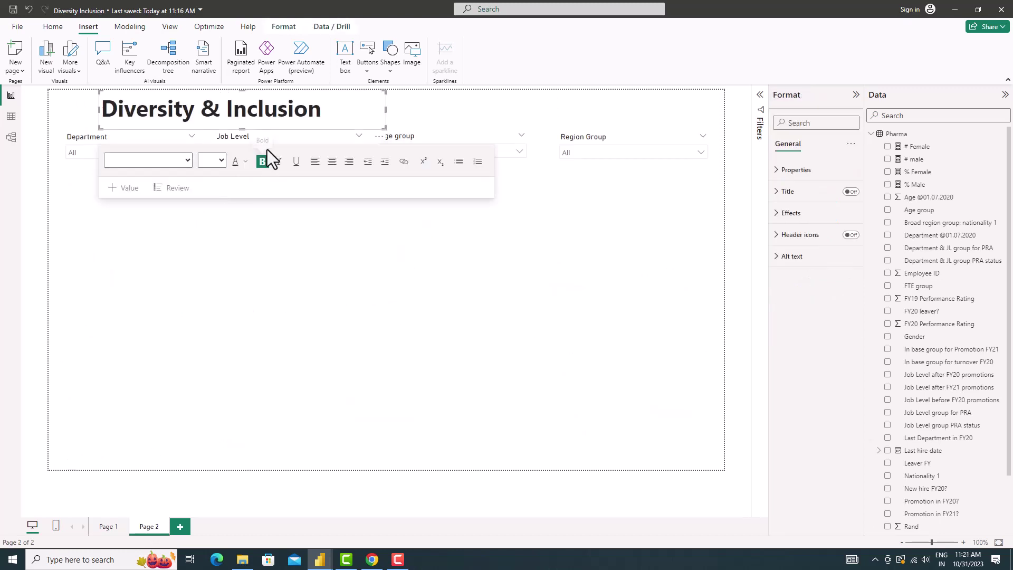
pyautogui.click(365, 263)
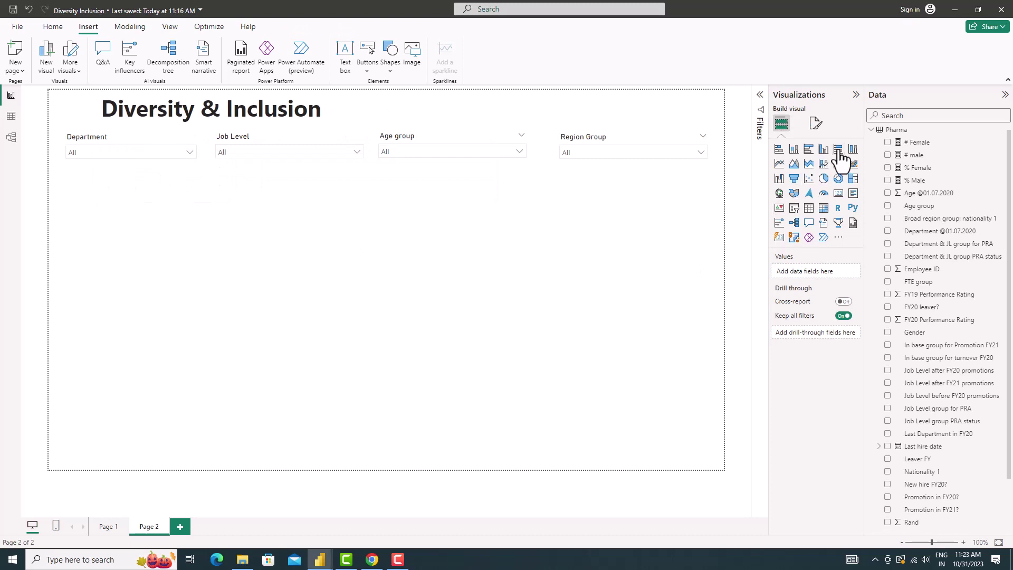
# - Add a bar chart of Employee ID by FY20 Performance Rating, split by Gender, and enlarge it
pyautogui.click(837, 149)
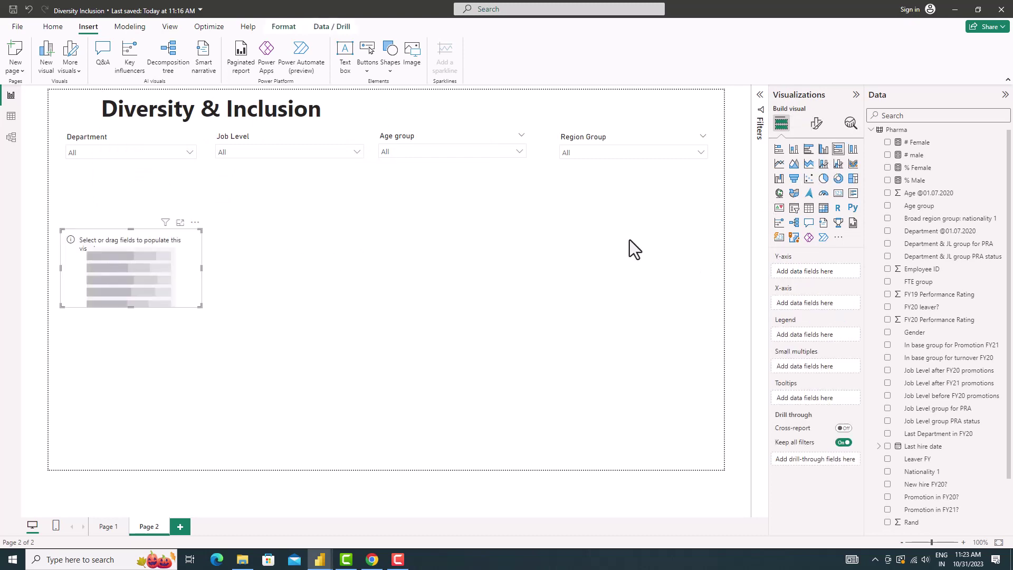
pyautogui.moveTo(920, 320); pyautogui.dragTo(812, 272)
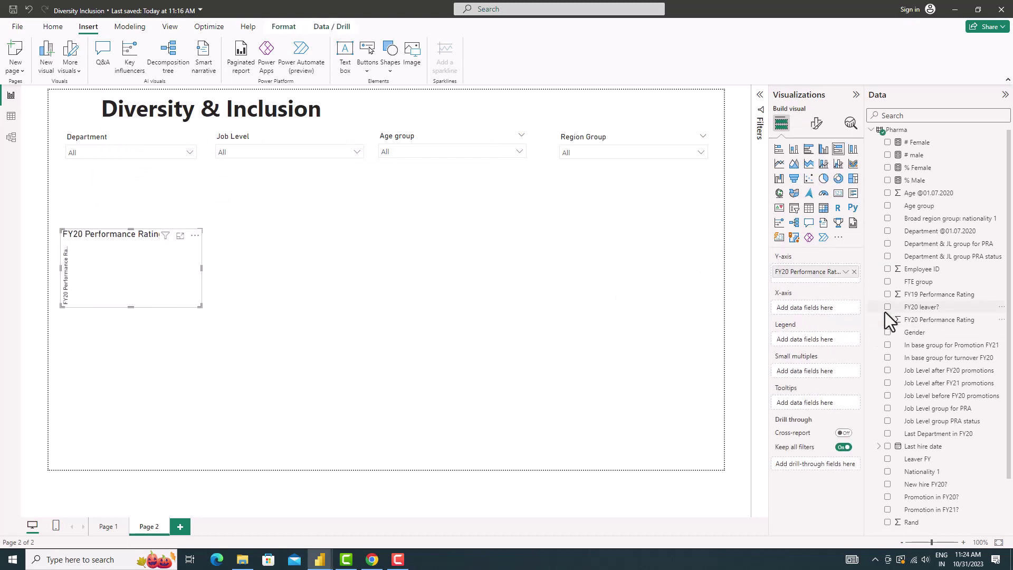
pyautogui.moveTo(926, 274); pyautogui.dragTo(812, 307)
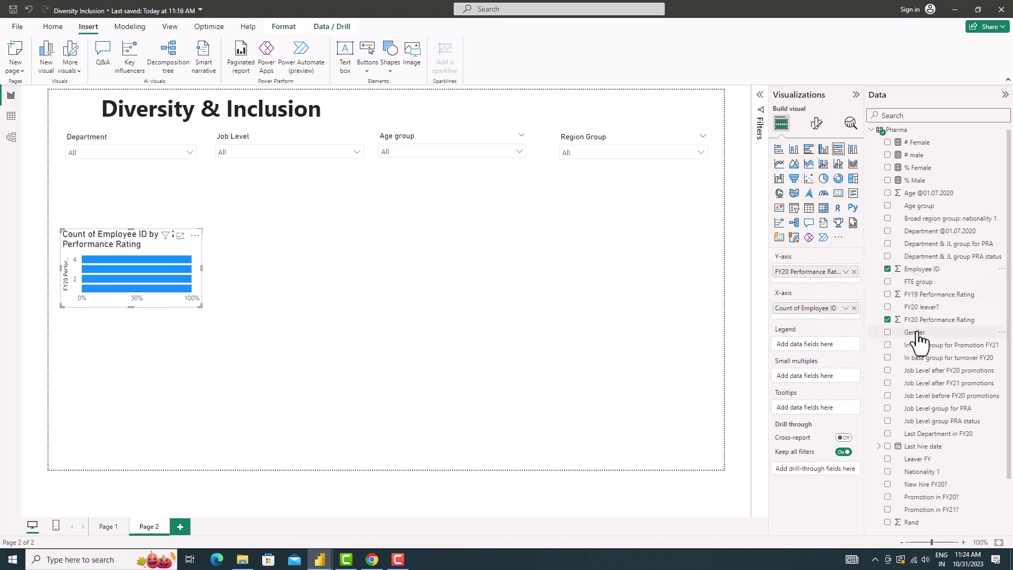
pyautogui.moveTo(914, 332); pyautogui.dragTo(816, 343)
pyautogui.moveTo(200, 305); pyautogui.dragTo(287, 396)
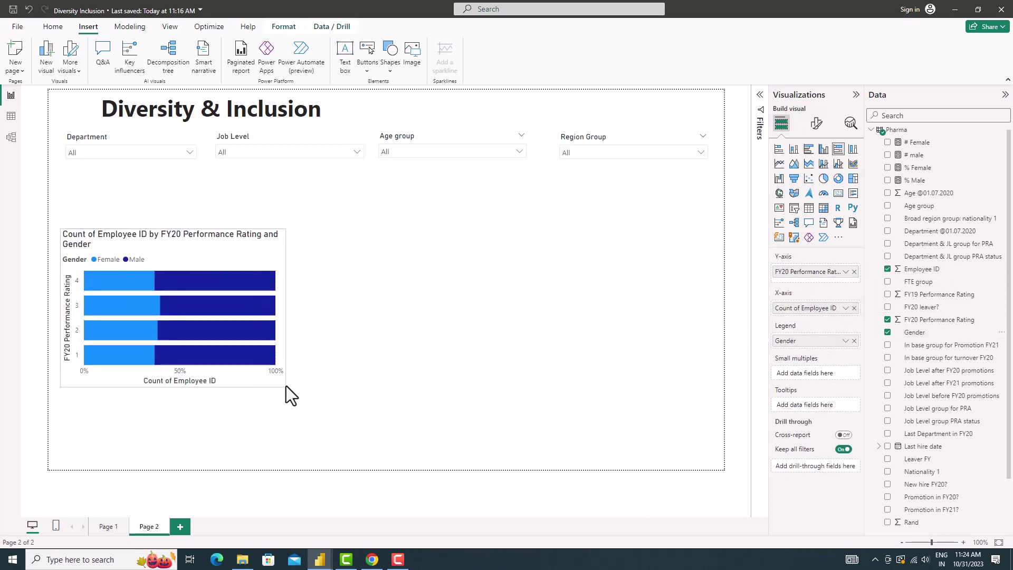
pyautogui.moveTo(221, 243); pyautogui.dragTo(231, 203)
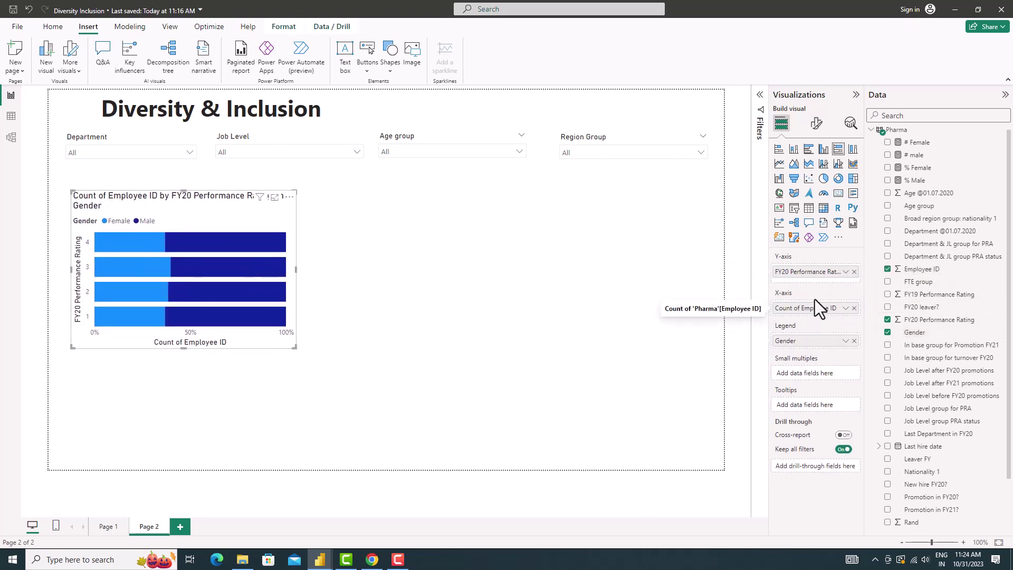
# - Show the Employee ID count as percent of grand total with data labels
pyautogui.click(846, 308)
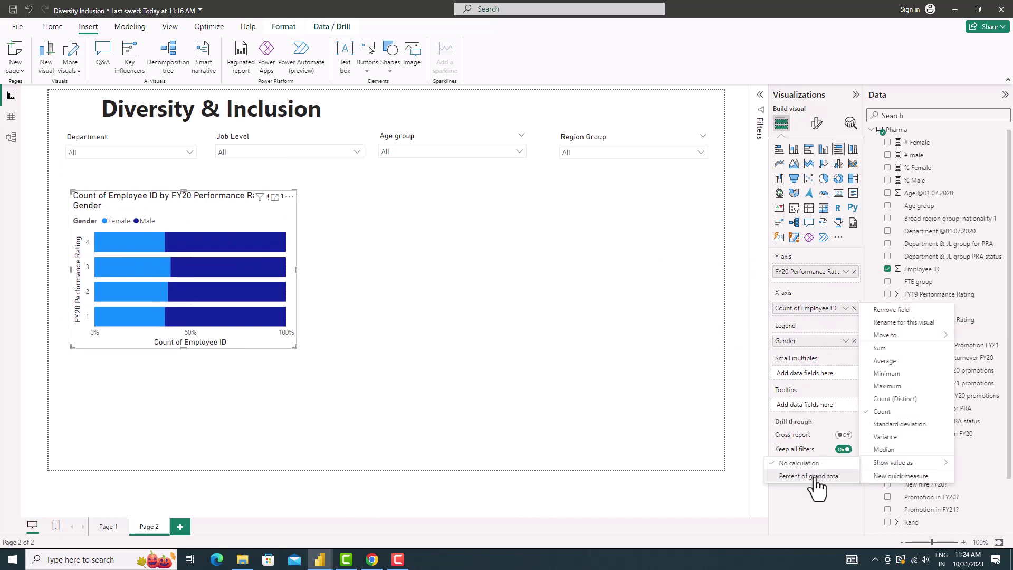
pyautogui.click(818, 481)
pyautogui.click(816, 123)
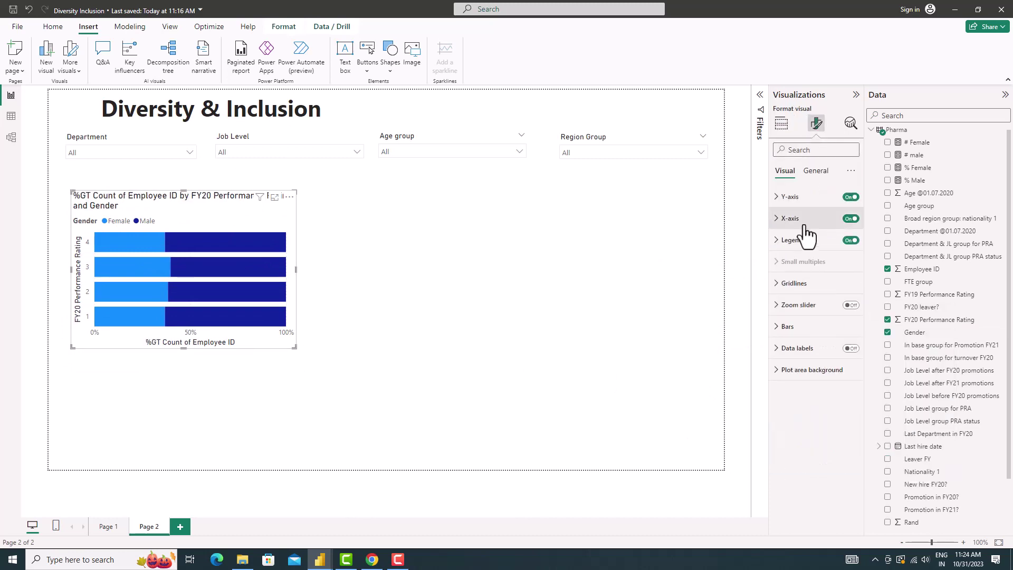
pyautogui.click(850, 348)
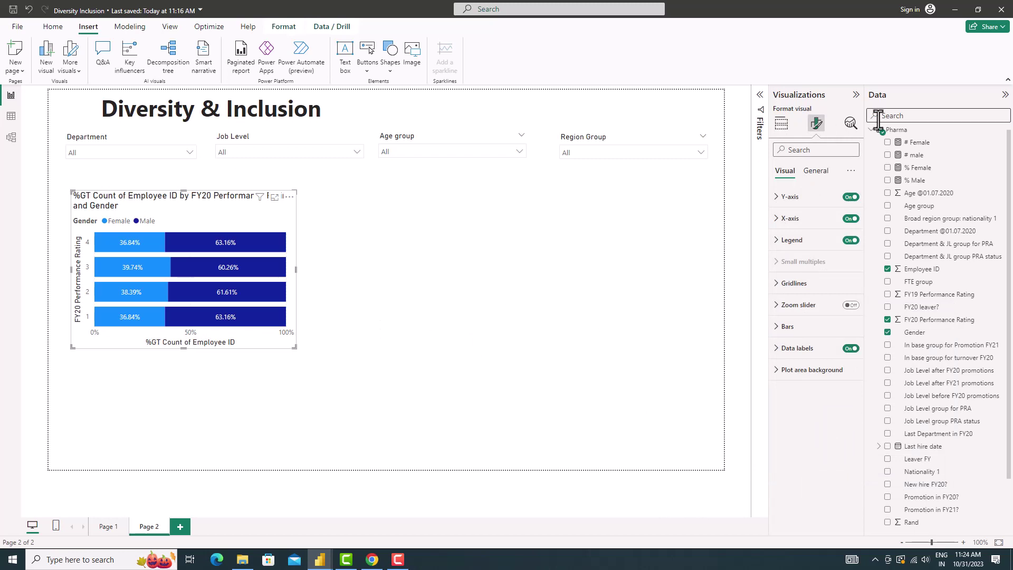
# - Hide the vertical and horizontal axis titles
pyautogui.click(778, 197)
pyautogui.click(846, 393)
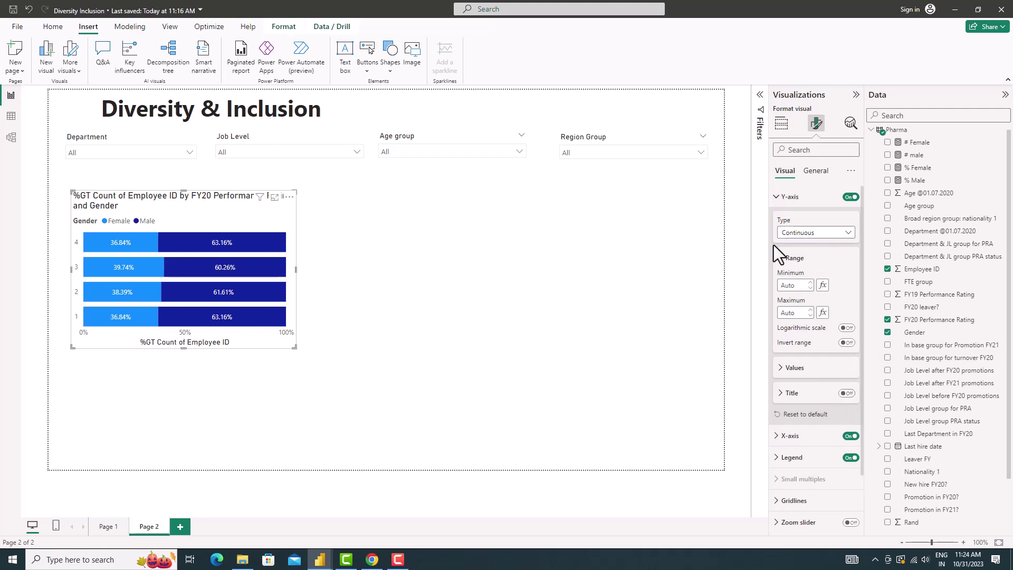
pyautogui.click(780, 257)
pyautogui.click(776, 197)
pyautogui.click(776, 218)
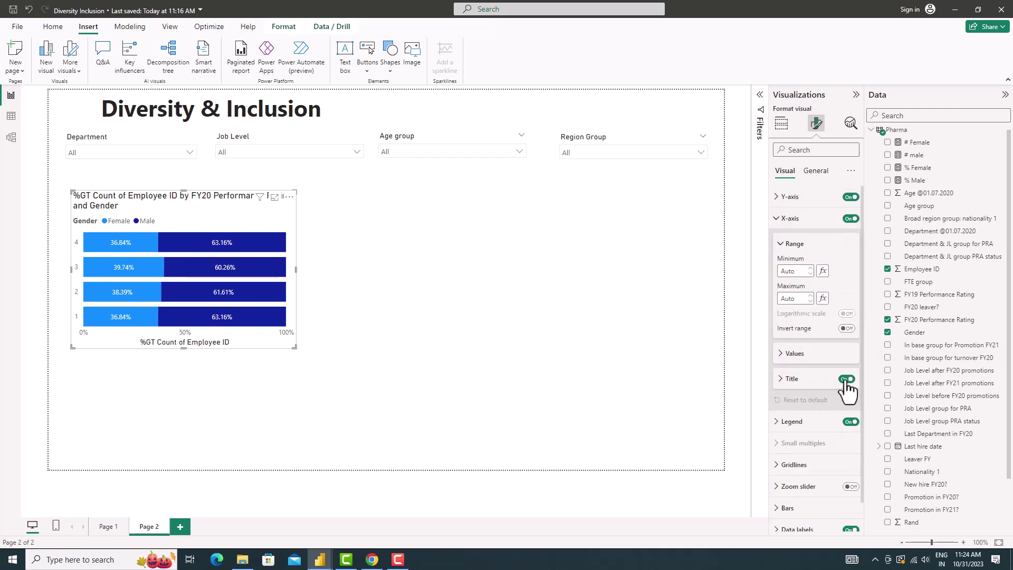
pyautogui.click(846, 388)
pyautogui.click(847, 379)
pyautogui.click(780, 244)
pyautogui.click(776, 218)
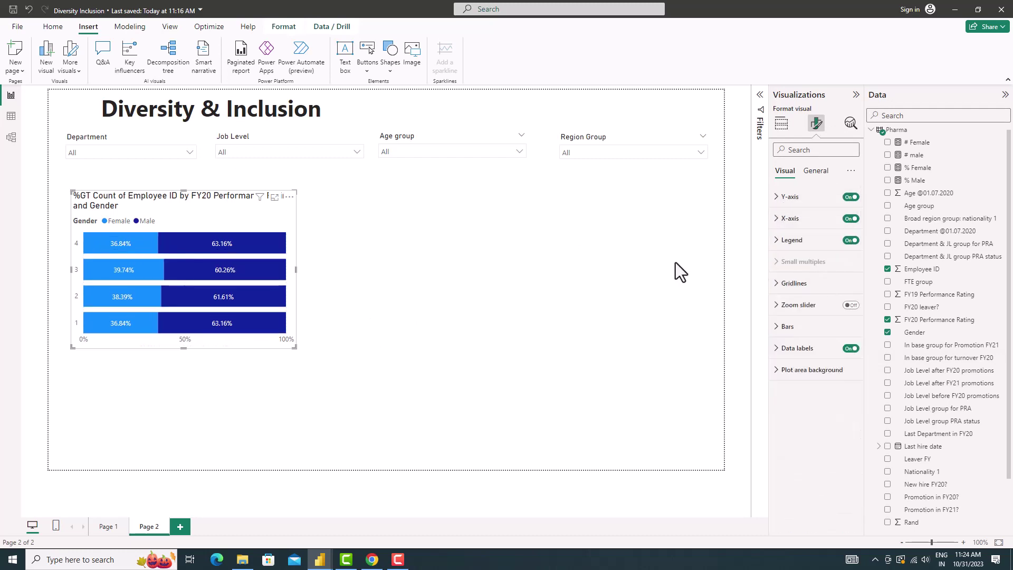
# - Turn off the chart title
pyautogui.click(815, 170)
pyautogui.click(850, 218)
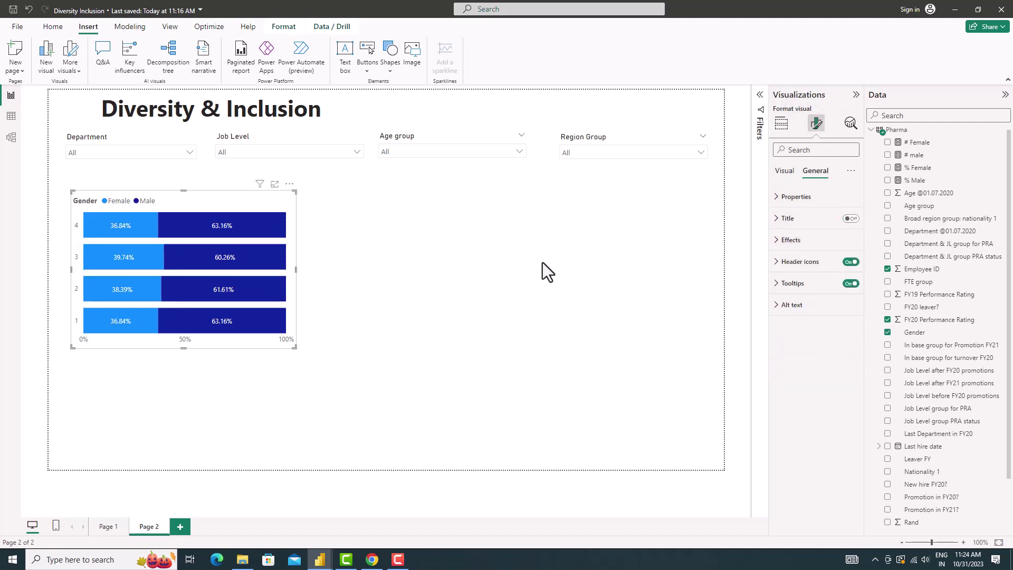
pyautogui.click(496, 307)
pyautogui.click(229, 337)
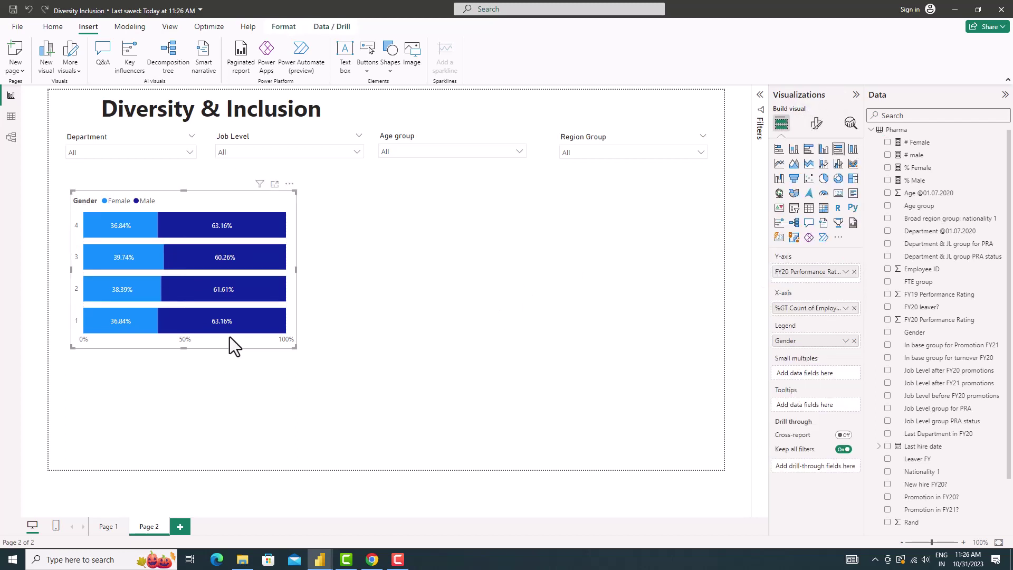
# - Duplicate the chart, revert the value to a plain count, and put Gender on the Y-axis
pyautogui.hotkey('ctrl', 'c')
pyautogui.hotkey('ctrl', 'v')
pyautogui.moveTo(240, 352); pyautogui.dragTo(544, 399)
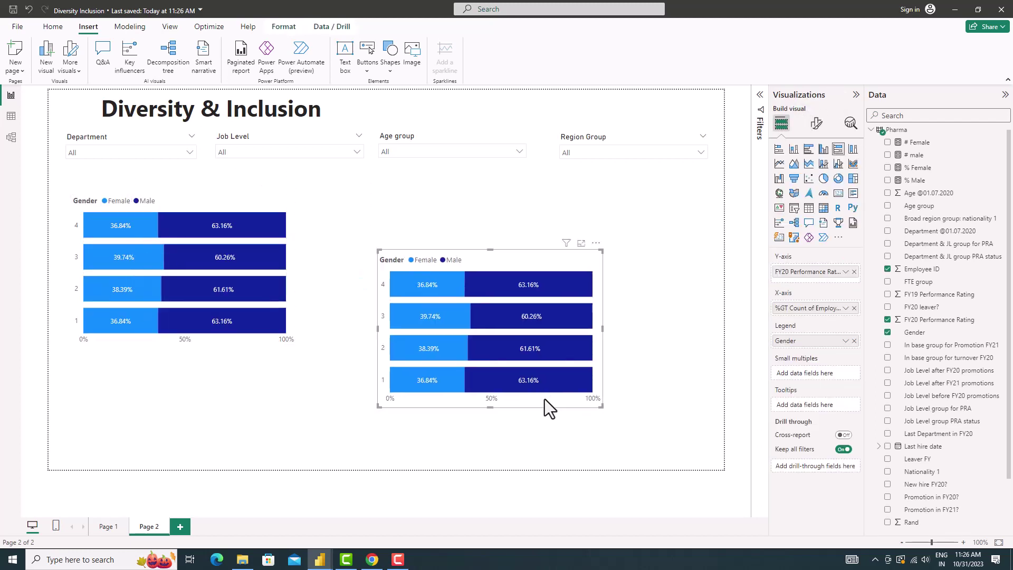
pyautogui.click(845, 308)
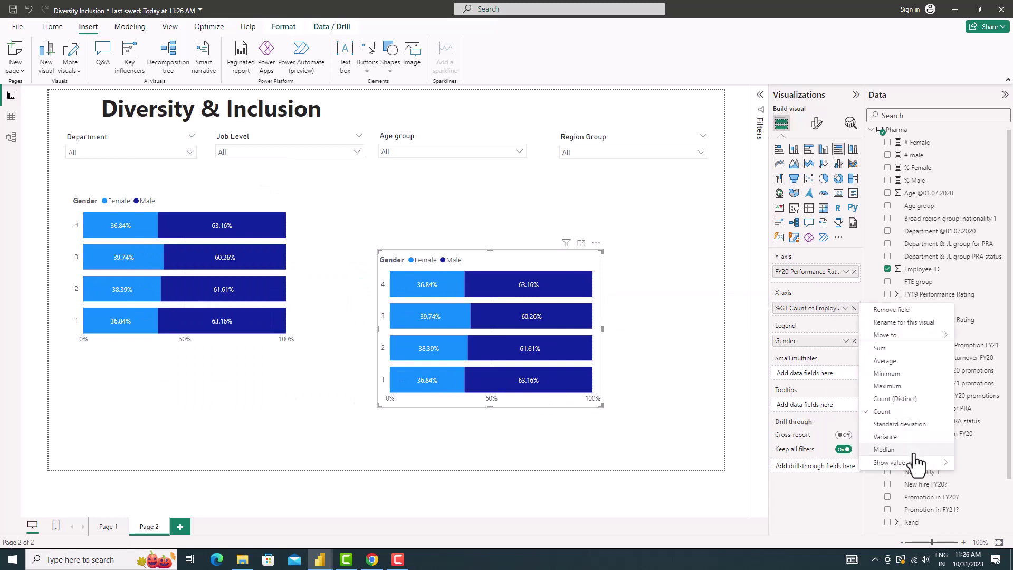
pyautogui.moveTo(890, 462)
pyautogui.click(854, 466)
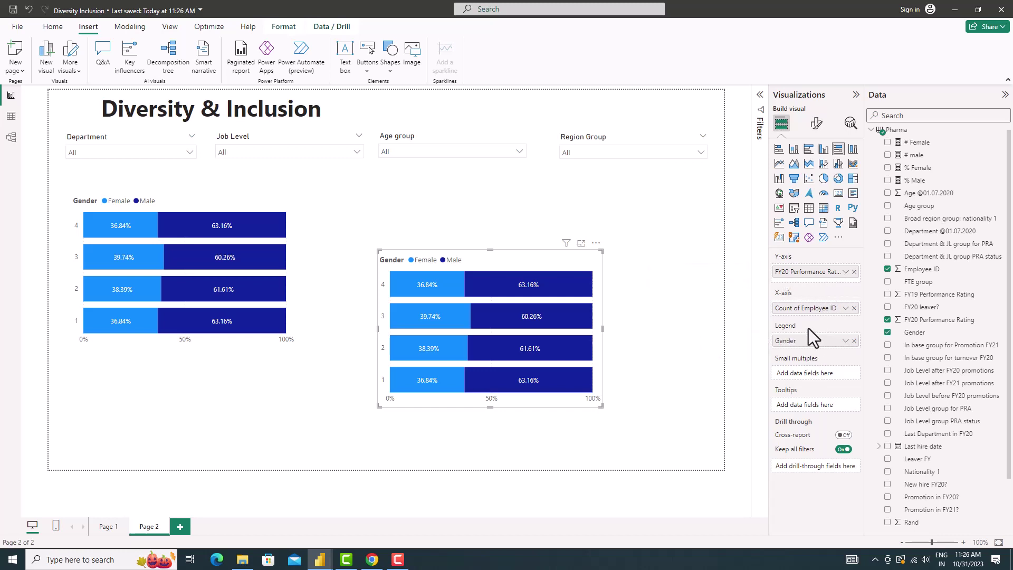
pyautogui.moveTo(808, 338)
pyautogui.mouseDown()
pyautogui.moveTo(808, 284)
pyautogui.moveTo(807, 340)
pyautogui.mouseUp()
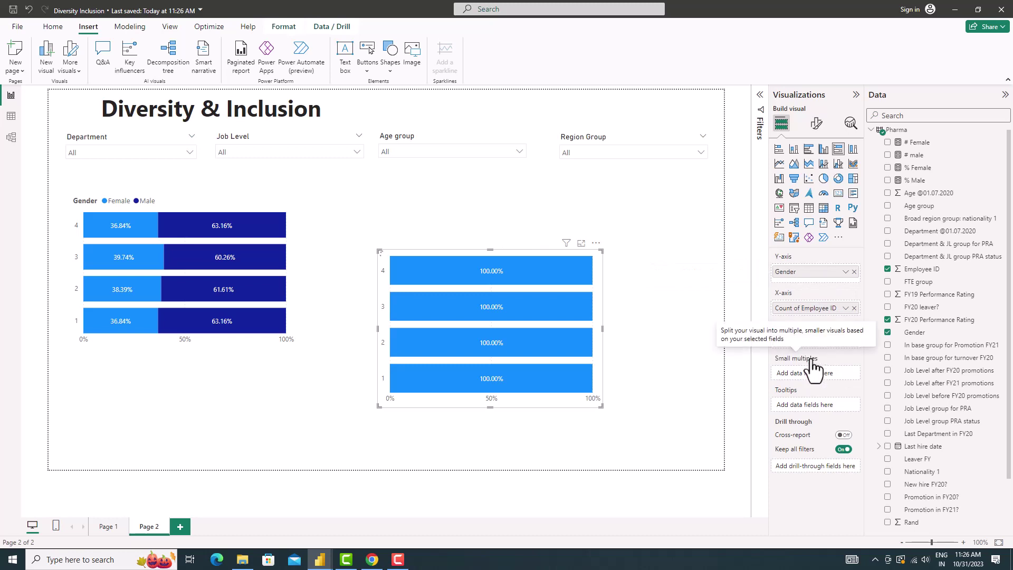
# - Resize the duplicate chart and align it beneath the first chart
pyautogui.moveTo(602, 328); pyautogui.dragTo(661, 329)
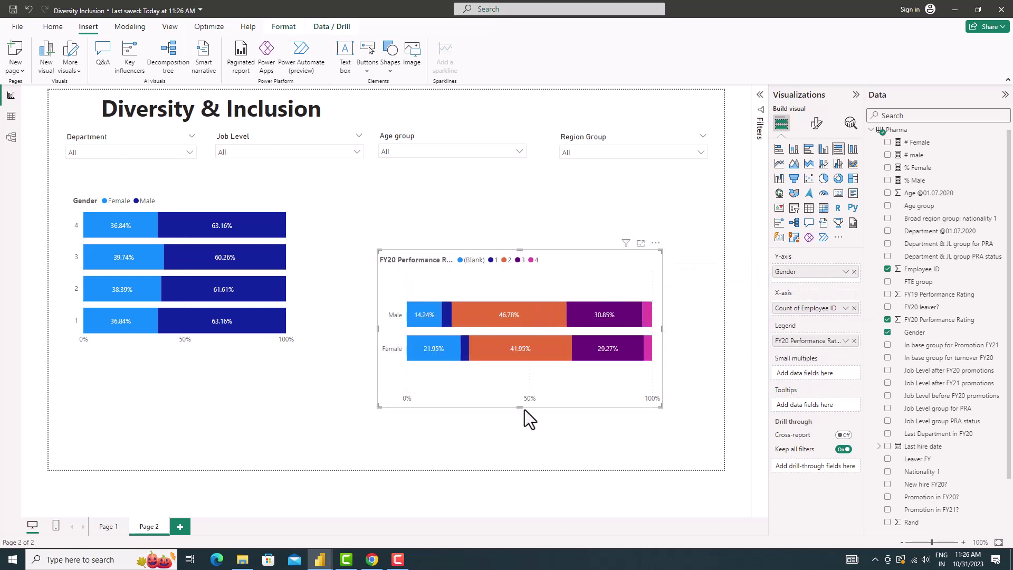
pyautogui.moveTo(518, 407)
pyautogui.mouseDown()
pyautogui.moveTo(521, 391)
pyautogui.moveTo(498, 391)
pyautogui.moveTo(372, 445)
pyautogui.mouseUp()
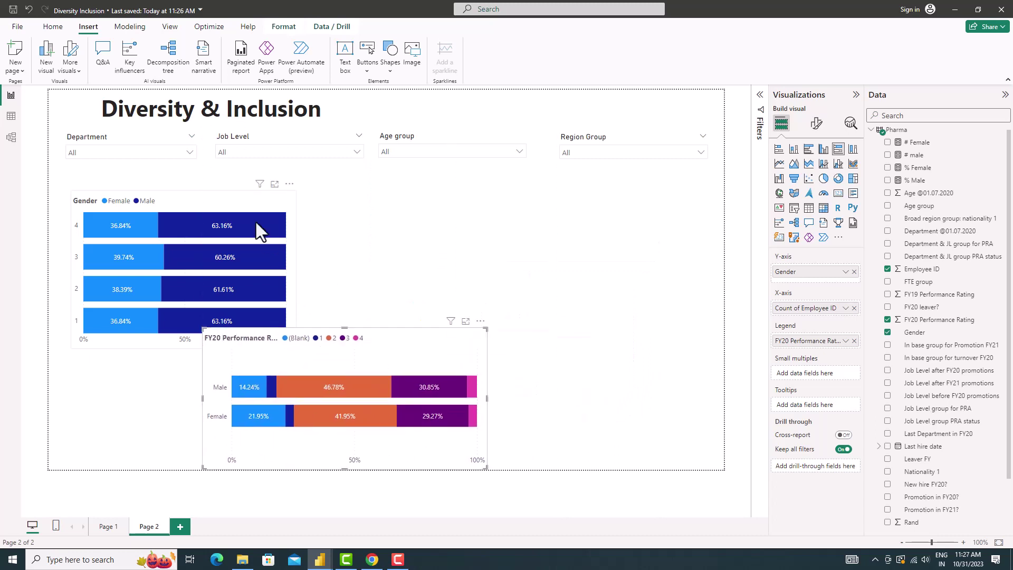
pyautogui.moveTo(255, 221); pyautogui.dragTo(261, 186)
pyautogui.moveTo(368, 338); pyautogui.dragTo(225, 338)
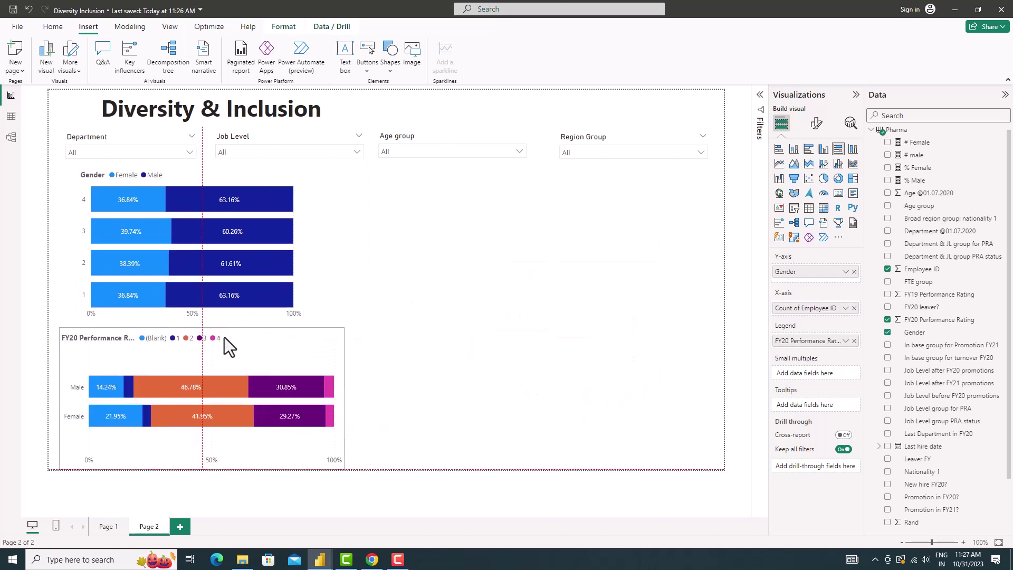
pyautogui.click(567, 313)
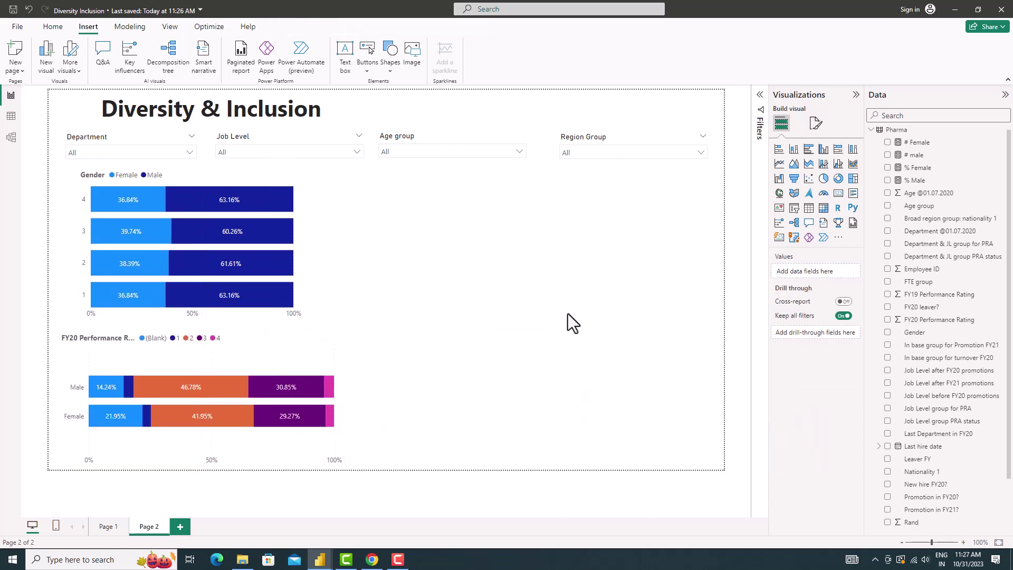
pyautogui.click(335, 437)
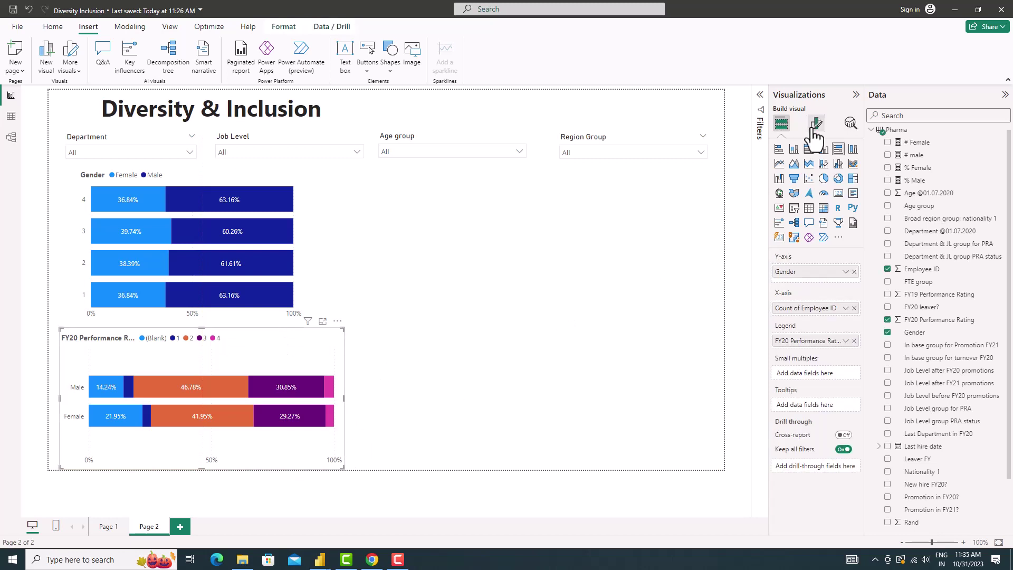
# - Uncheck (Blank) in the FY20 Performance Rating basic filter, leaving ratings 1–4
pyautogui.click(759, 158)
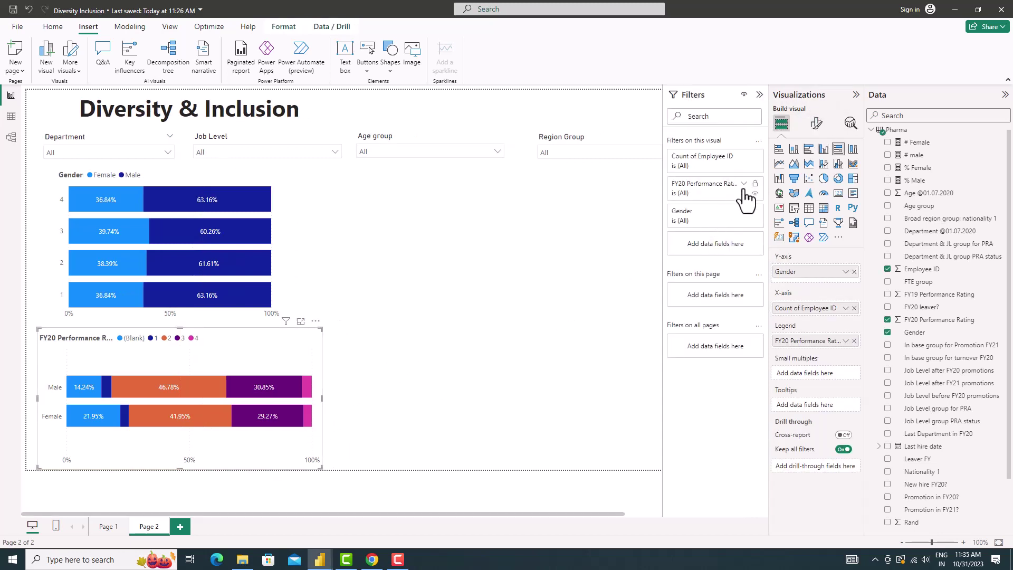
pyautogui.click(744, 183)
pyautogui.click(716, 219)
pyautogui.click(708, 248)
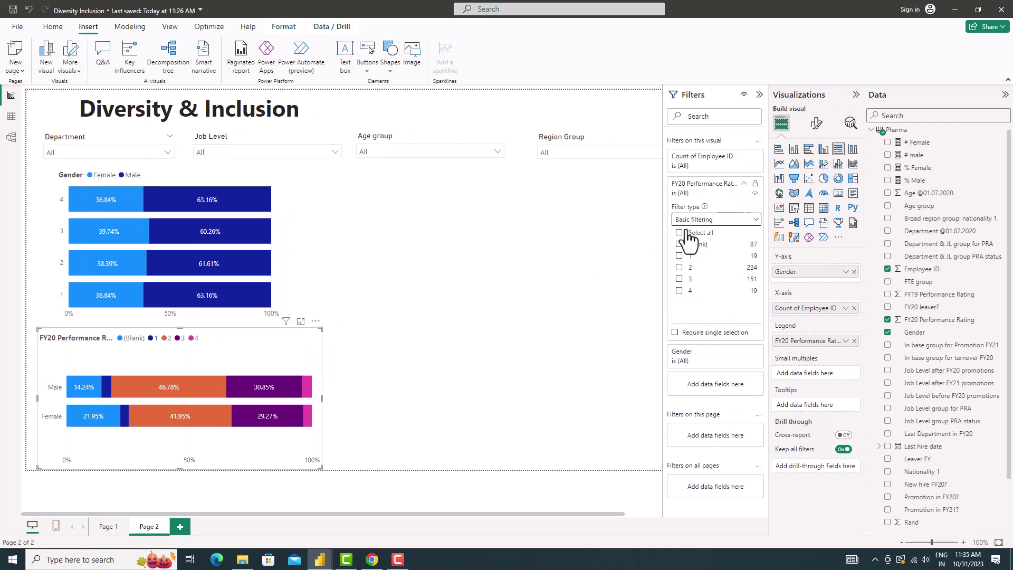
pyautogui.click(679, 245)
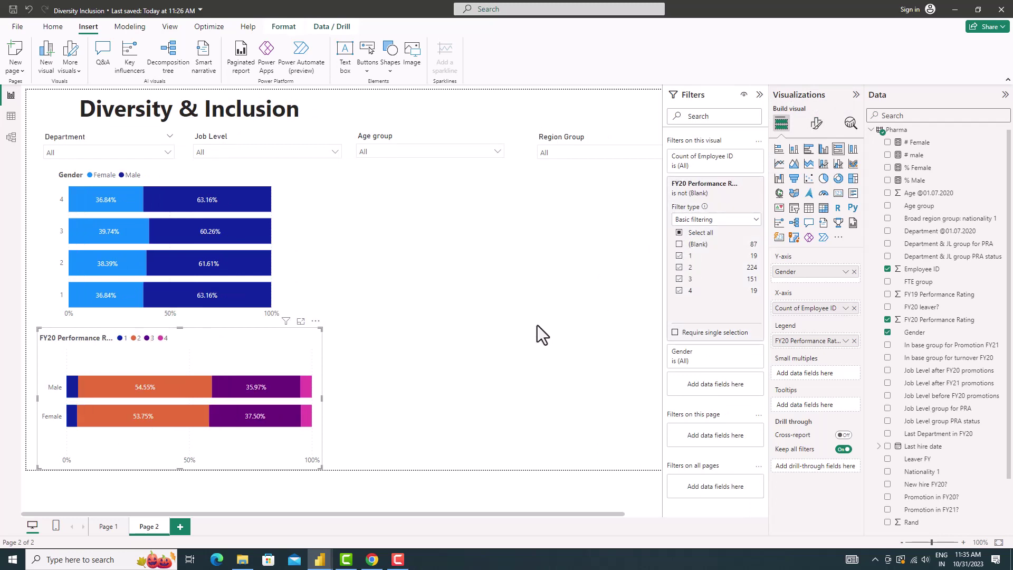
pyautogui.click(760, 94)
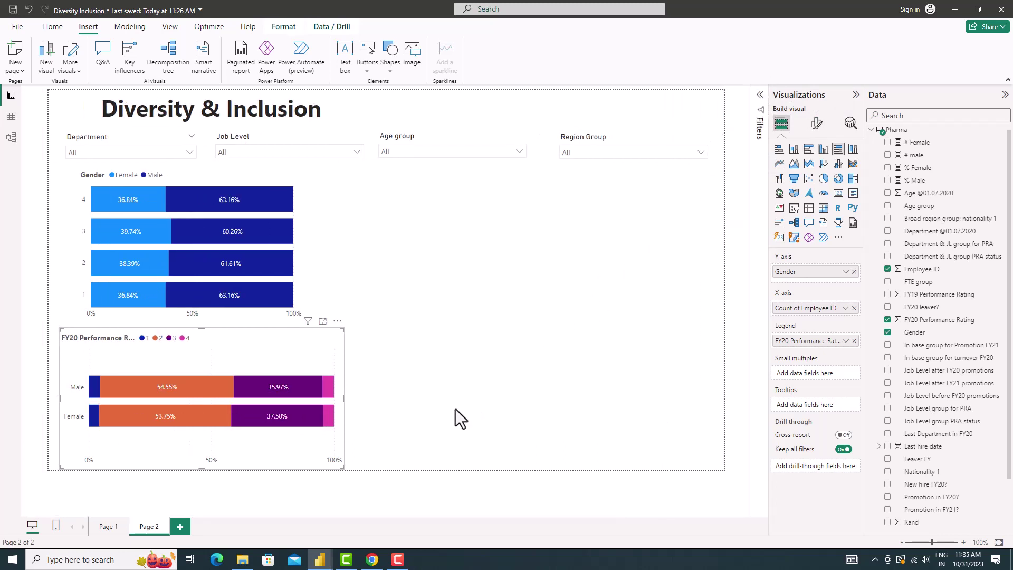
pyautogui.click(816, 123)
# - Set the data label value decimal places to 0 for whole-percentage labels
pyautogui.click(786, 350)
pyautogui.scroll(-1, 802, 422)
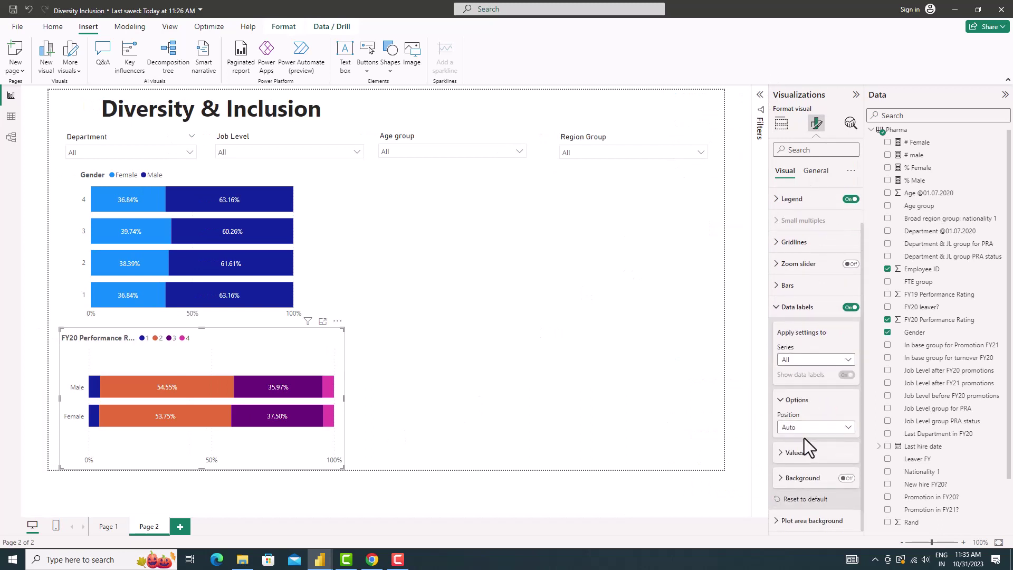
pyautogui.click(804, 452)
pyautogui.scroll(-3, 815, 454)
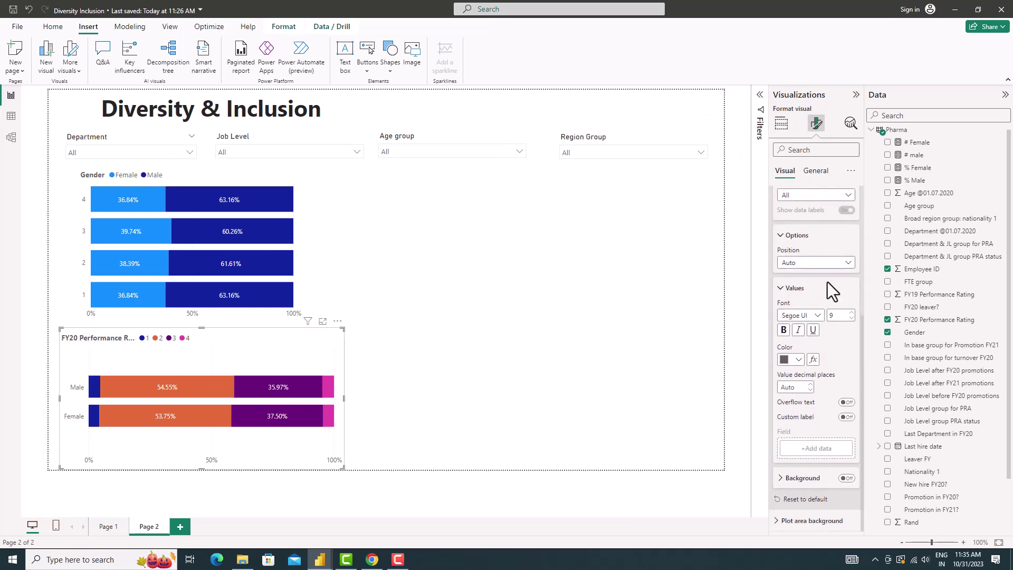
pyautogui.scroll(2, 824, 394)
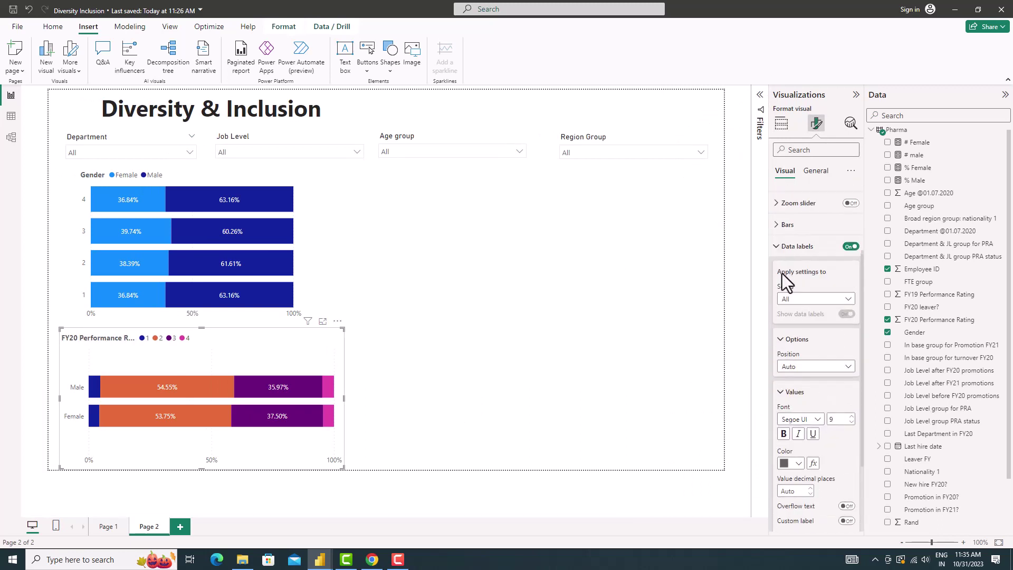
pyautogui.scroll(-2, 814, 377)
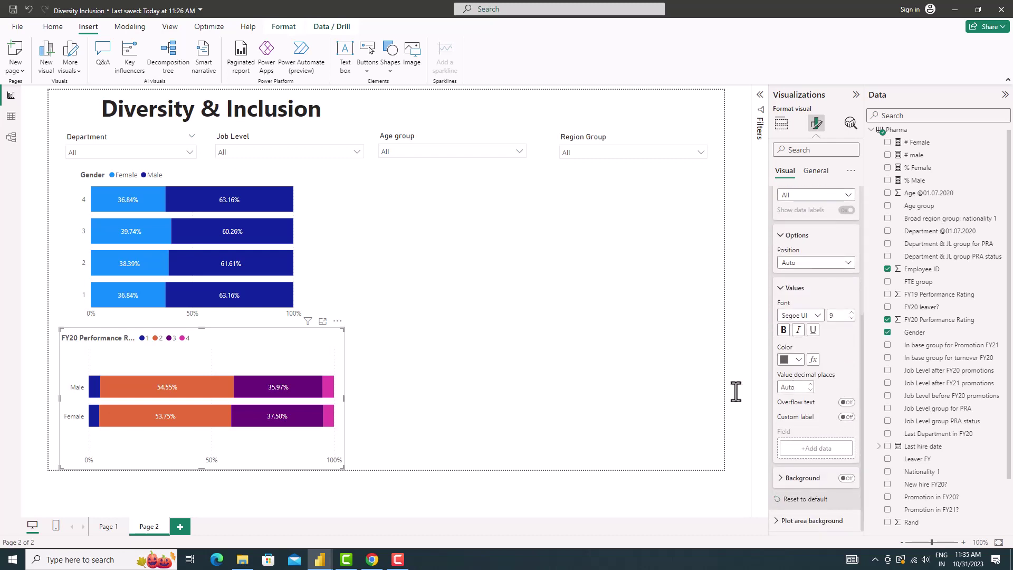
pyautogui.write('0')
pyautogui.click(395, 428)
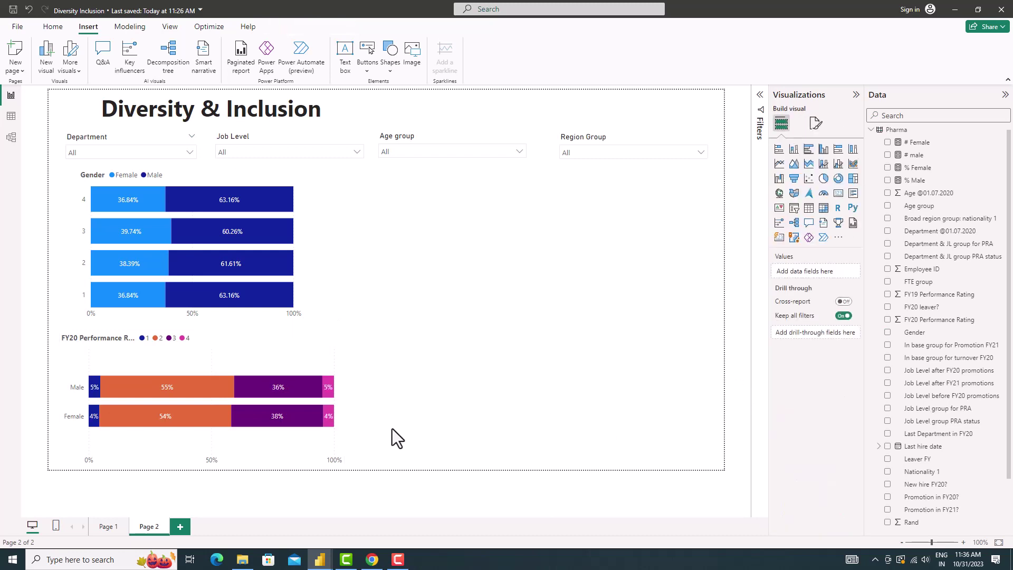
# - Add a donut of Gender by Employee ID as % of grand total, filtered to Job Level 1 - Executive
pyautogui.click(839, 178)
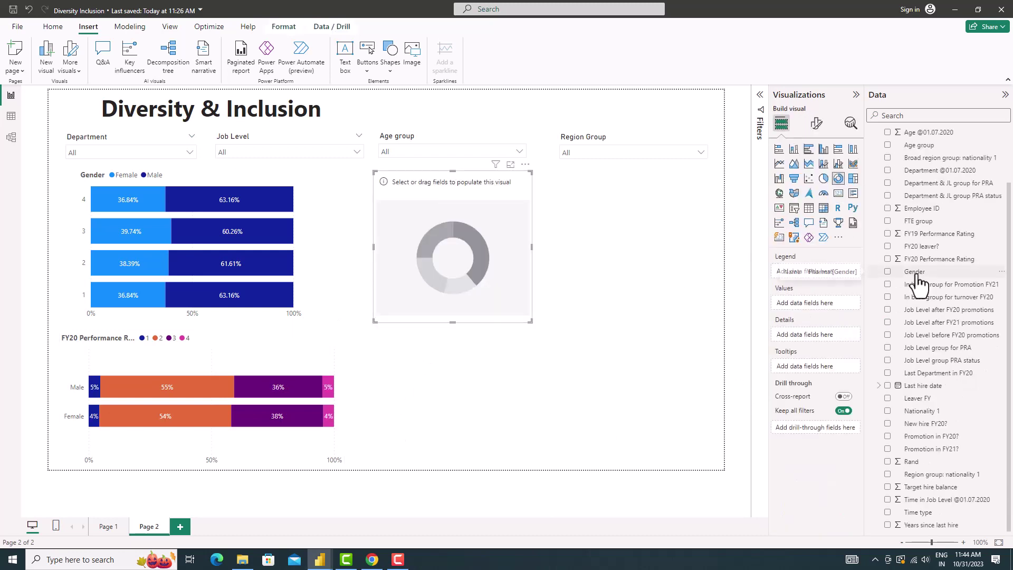
pyautogui.moveTo(916, 271); pyautogui.dragTo(809, 290)
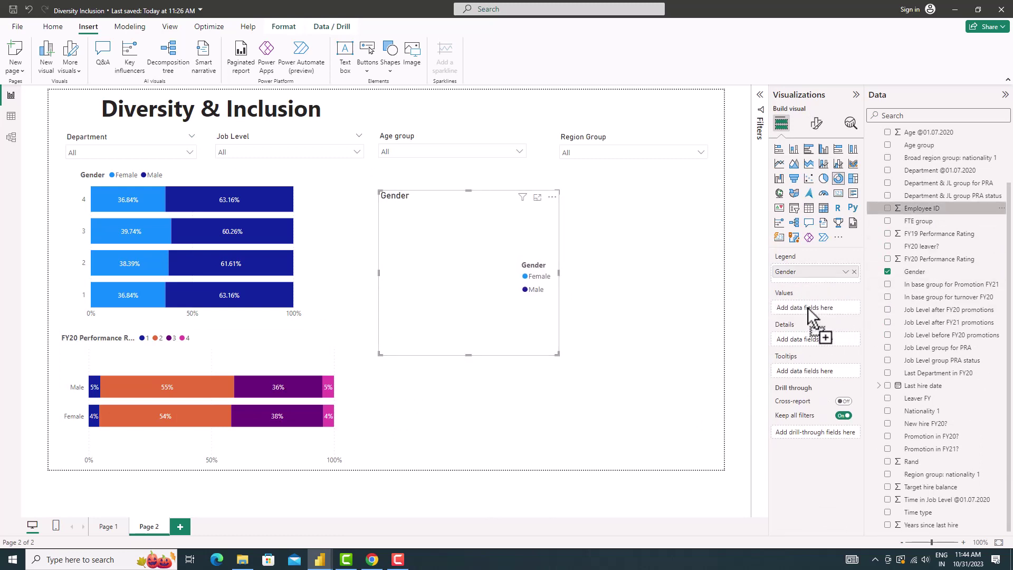
pyautogui.moveTo(921, 208); pyautogui.dragTo(812, 308)
pyautogui.click(844, 308)
pyautogui.click(808, 476)
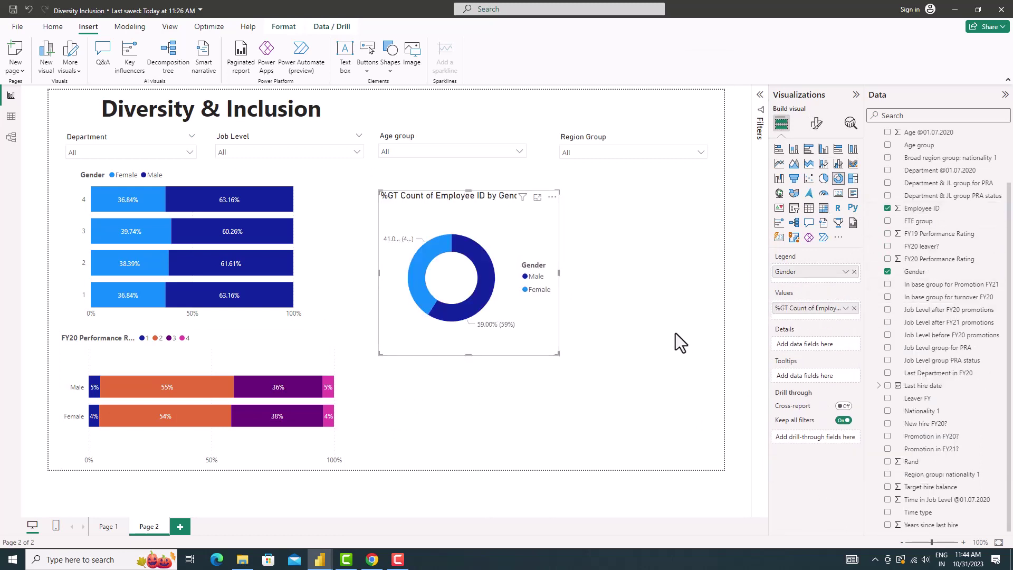
pyautogui.click(759, 95)
pyautogui.moveTo(958, 311); pyautogui.dragTo(715, 216)
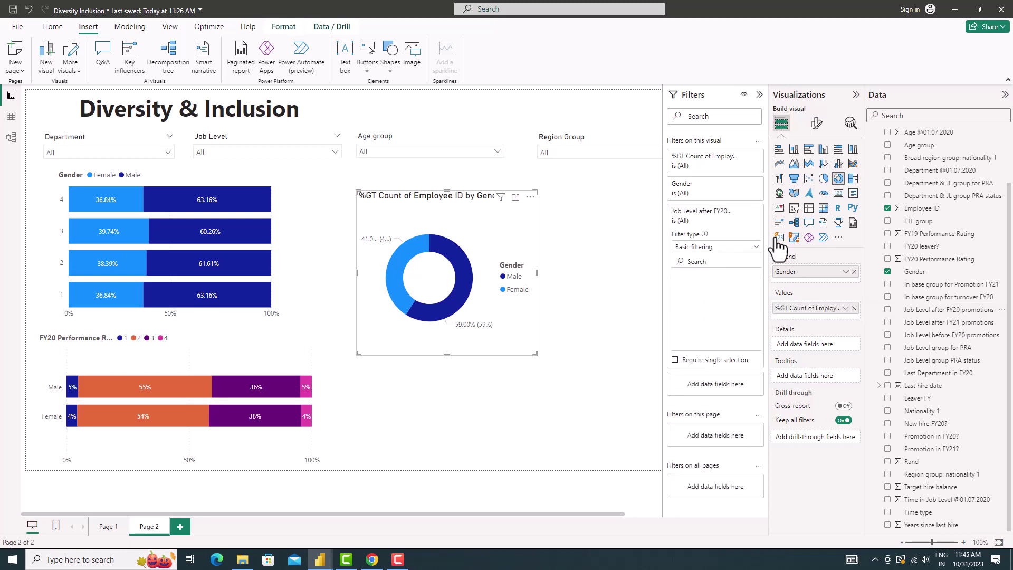
pyautogui.click(679, 288)
# - Show the donut's detail labels as percent of total and place the legend at top left
pyautogui.click(816, 122)
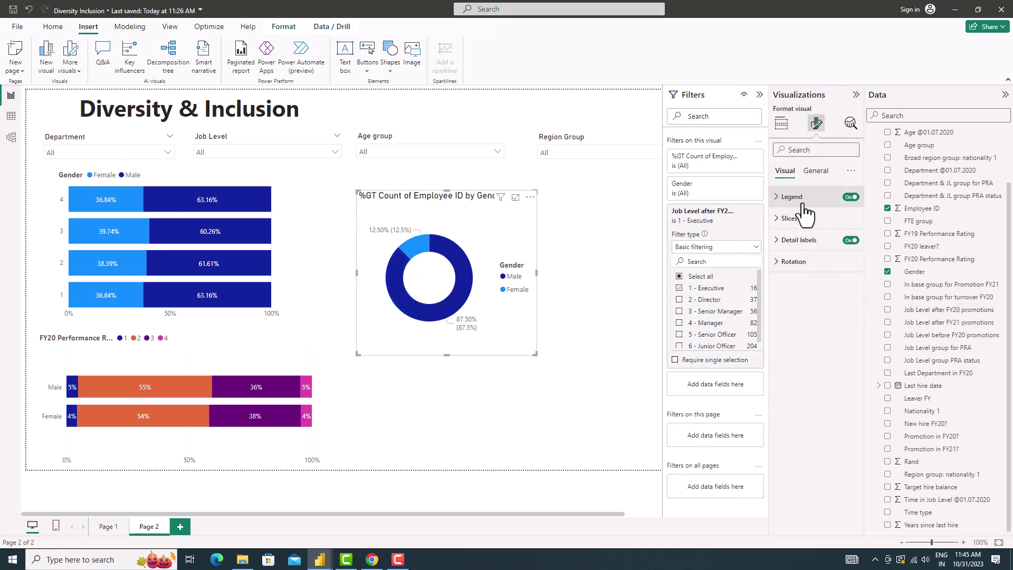
pyautogui.click(792, 240)
pyautogui.click(815, 334)
pyautogui.click(841, 381)
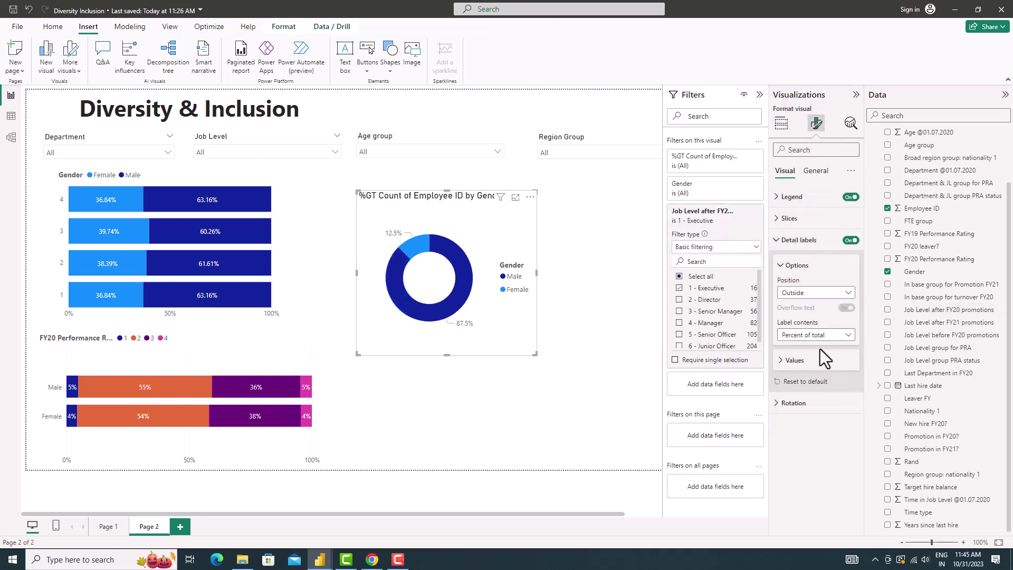
pyautogui.click(791, 197)
pyautogui.click(816, 249)
pyautogui.click(827, 262)
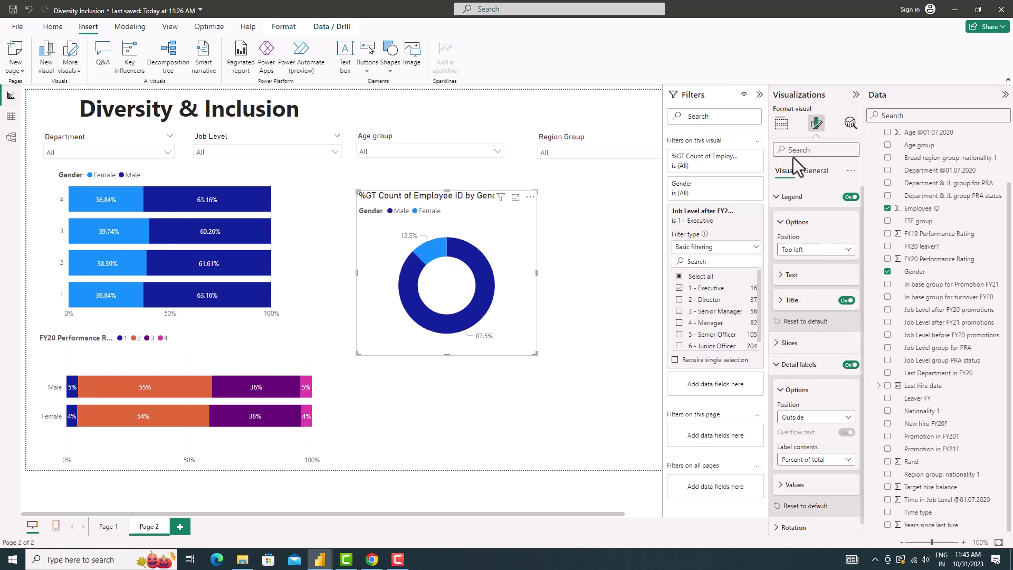
# - Shrink the donut and retitle it Executive Split (Fy20)
pyautogui.click(815, 170)
pyautogui.click(850, 218)
pyautogui.moveTo(536, 354); pyautogui.dragTo(493, 310)
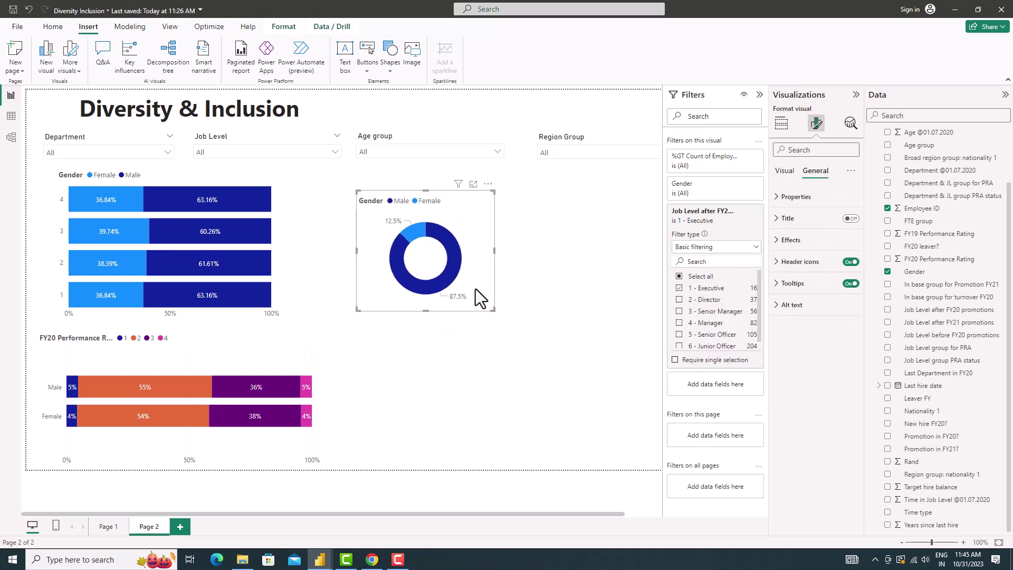
pyautogui.click(851, 217)
pyautogui.click(788, 218)
pyautogui.tripleClick(809, 270)
pyautogui.write('E')
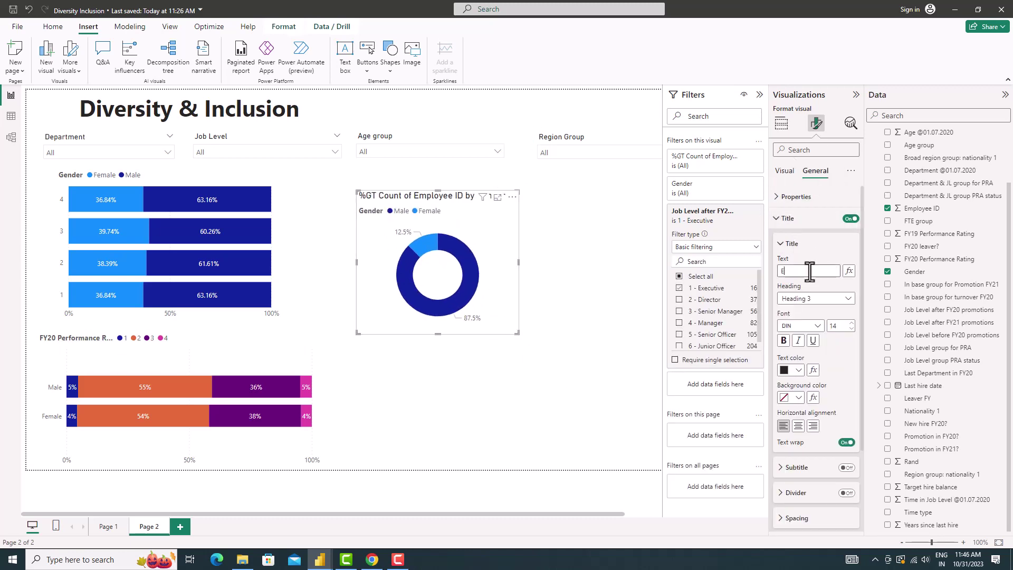
pyautogui.write('xecutive Split (')
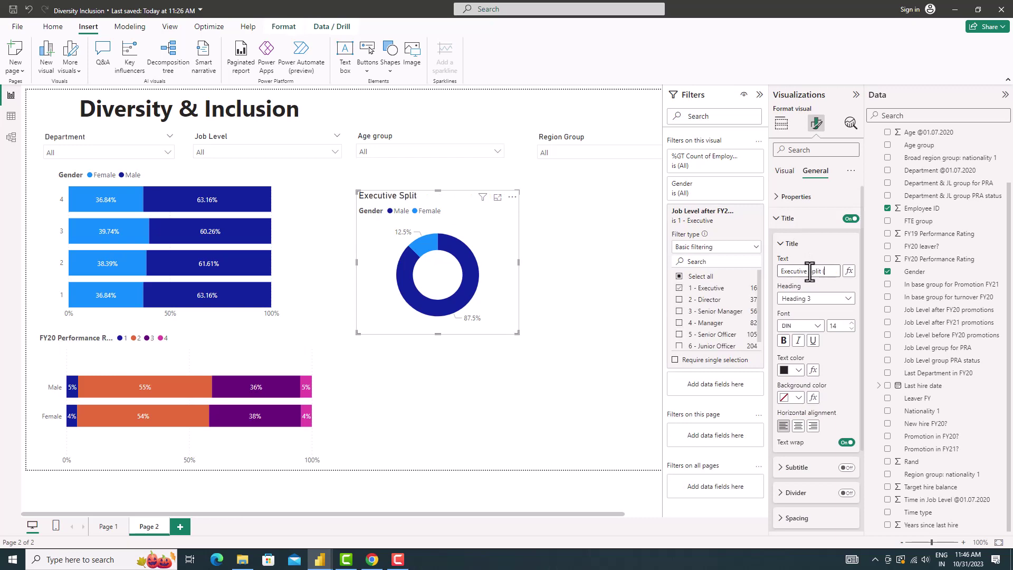
pyautogui.write('Fy20')
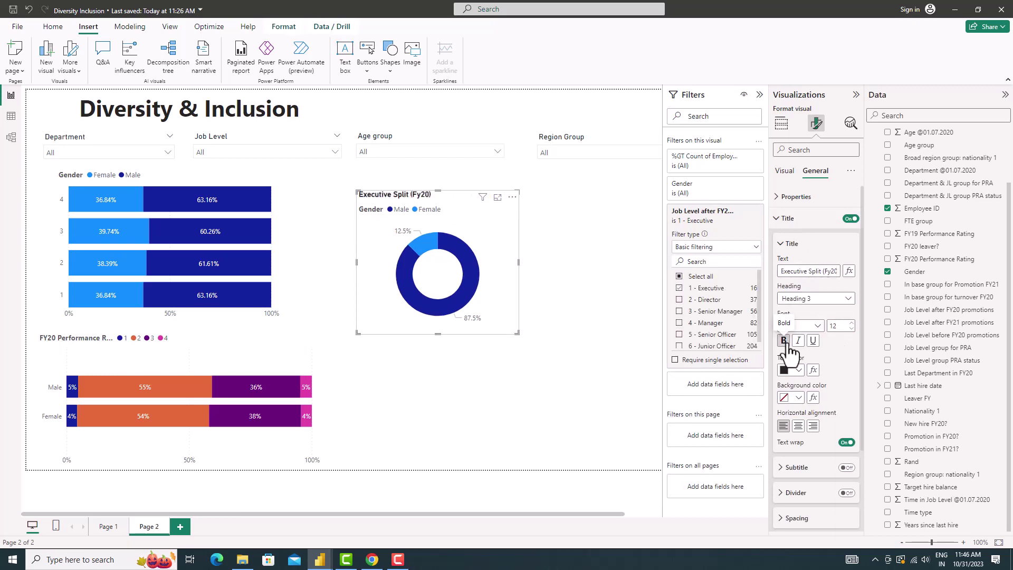
pyautogui.click(549, 282)
pyautogui.click(477, 249)
# - Duplicate the donut as Executive Split (Fy21), filtered to Job Level after FY21 = 1 - Executive
pyautogui.hotkey('ctrl', 'c')
pyautogui.hotkey('ctrl', 'v')
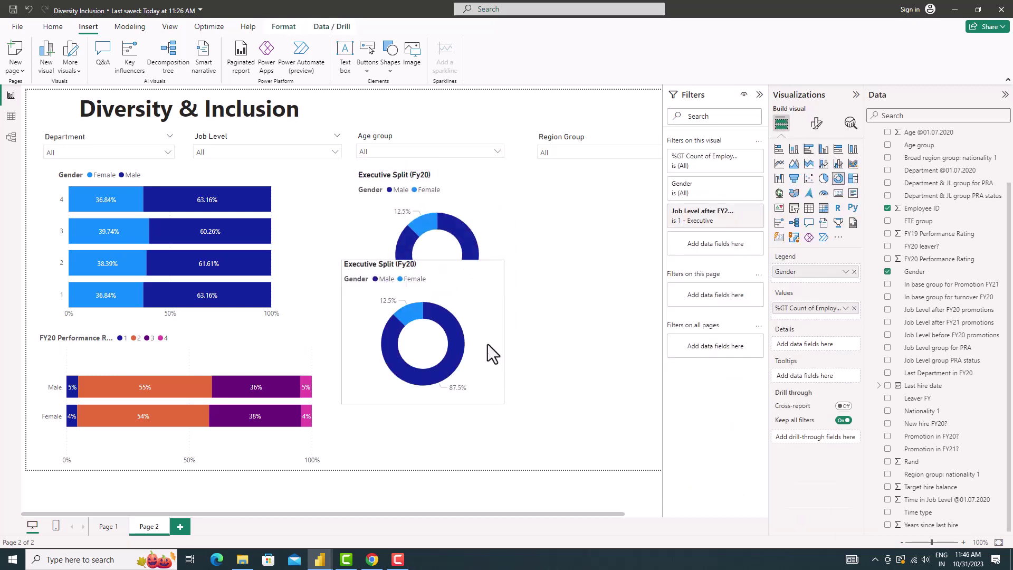
pyautogui.moveTo(487, 344); pyautogui.dragTo(632, 227)
pyautogui.click(815, 123)
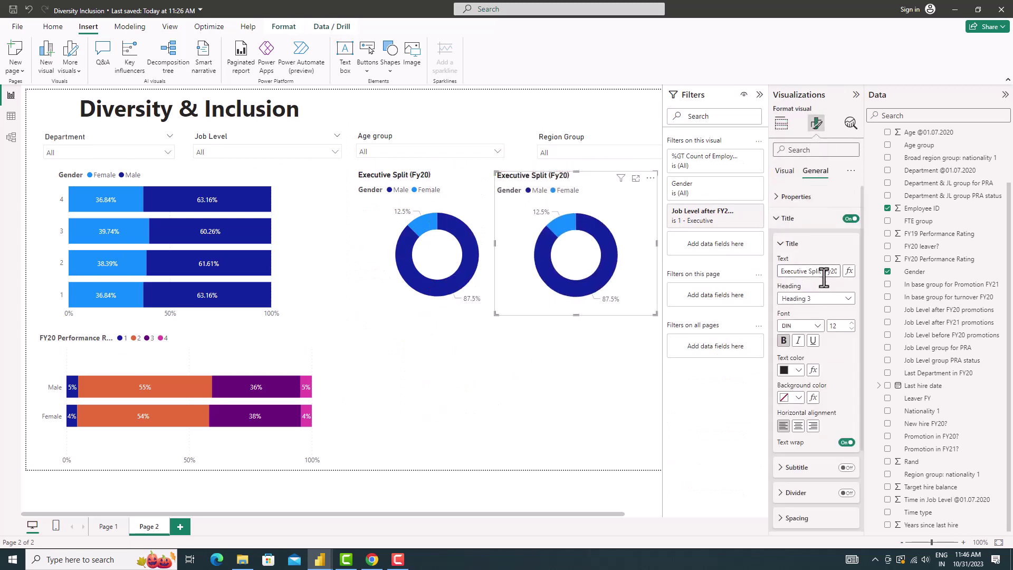
pyautogui.write(')')
pyautogui.click(738, 211)
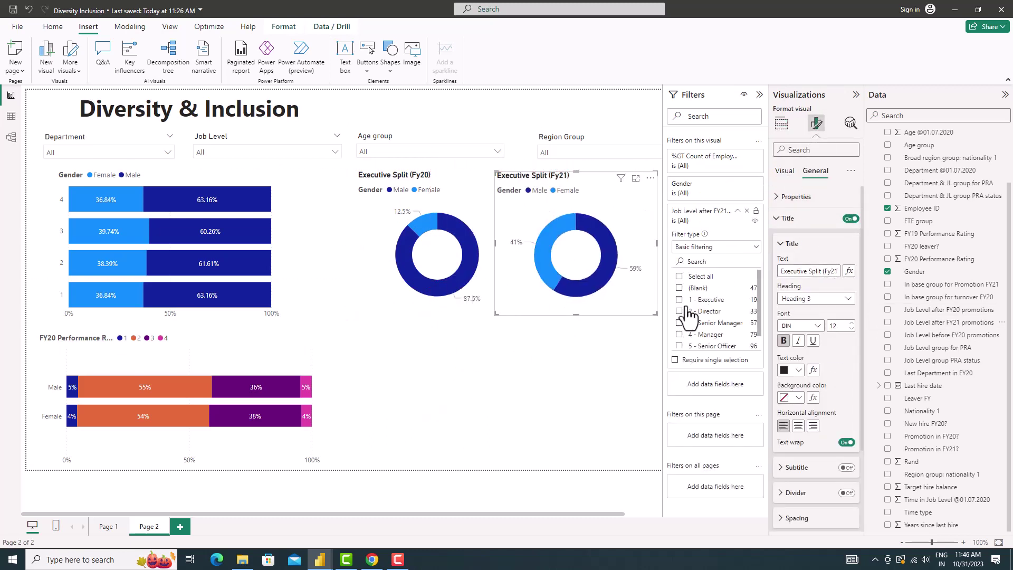
pyautogui.click(593, 415)
# - Add an Executive Hires (FY20) copy below, filtered to New hire FY20? = Y
pyautogui.click(578, 301)
pyautogui.hotkey('ctrl', 'c')
pyautogui.hotkey('ctrl', 'v')
pyautogui.moveTo(578, 301); pyautogui.dragTo(431, 446)
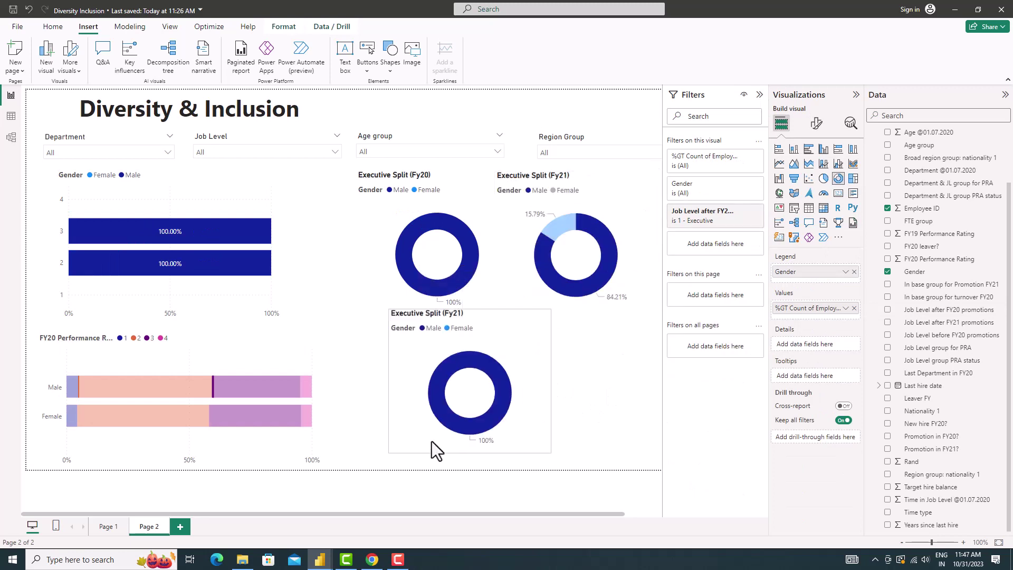
pyautogui.click(815, 123)
pyautogui.tripleClick(817, 270)
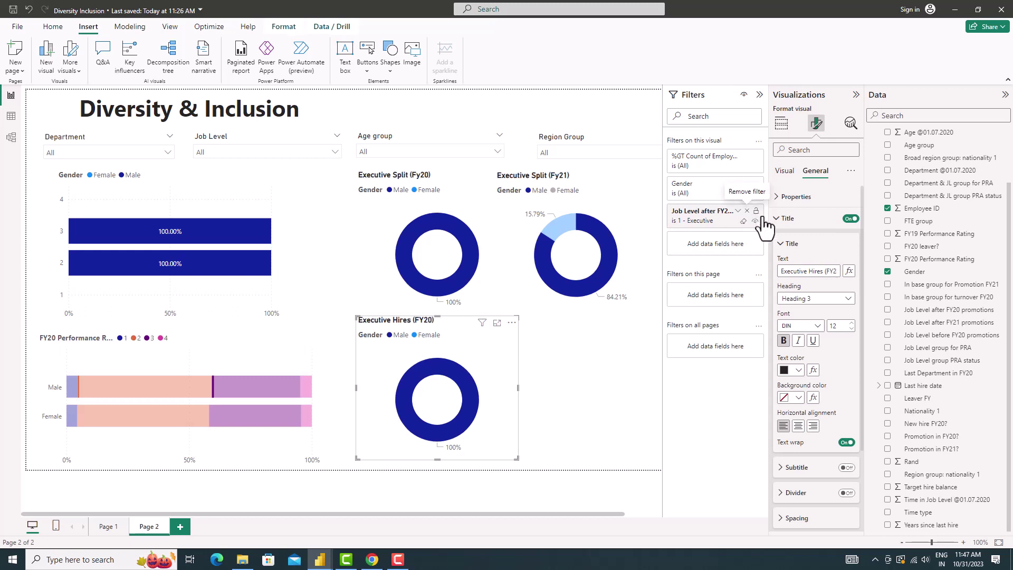
pyautogui.click(755, 211)
pyautogui.click(731, 211)
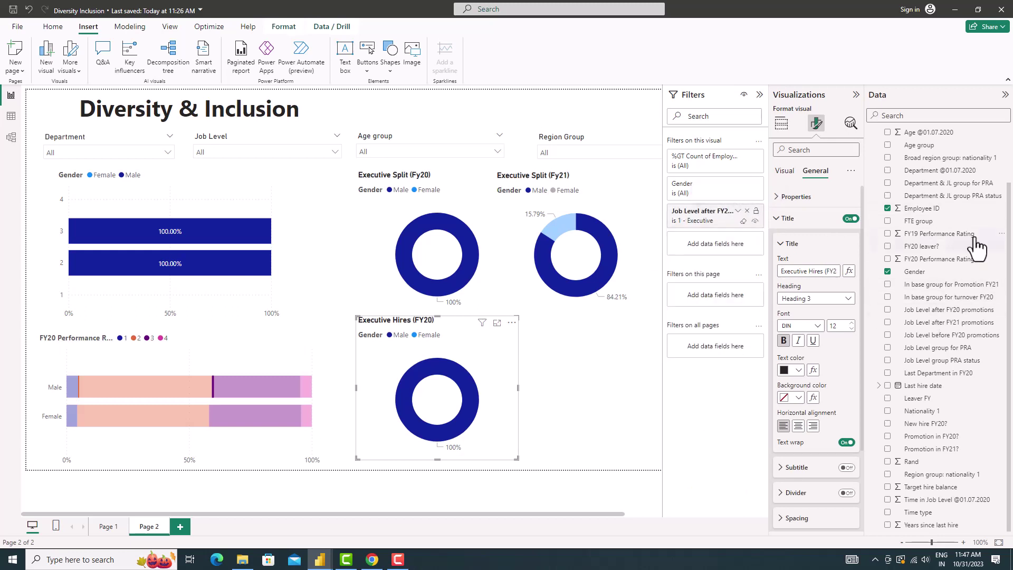
pyautogui.moveTo(921, 423); pyautogui.dragTo(731, 264)
pyautogui.click(678, 330)
# - Duplicate it as a Promotion to Executive (FY20) donut, placed slightly left
pyautogui.click(731, 238)
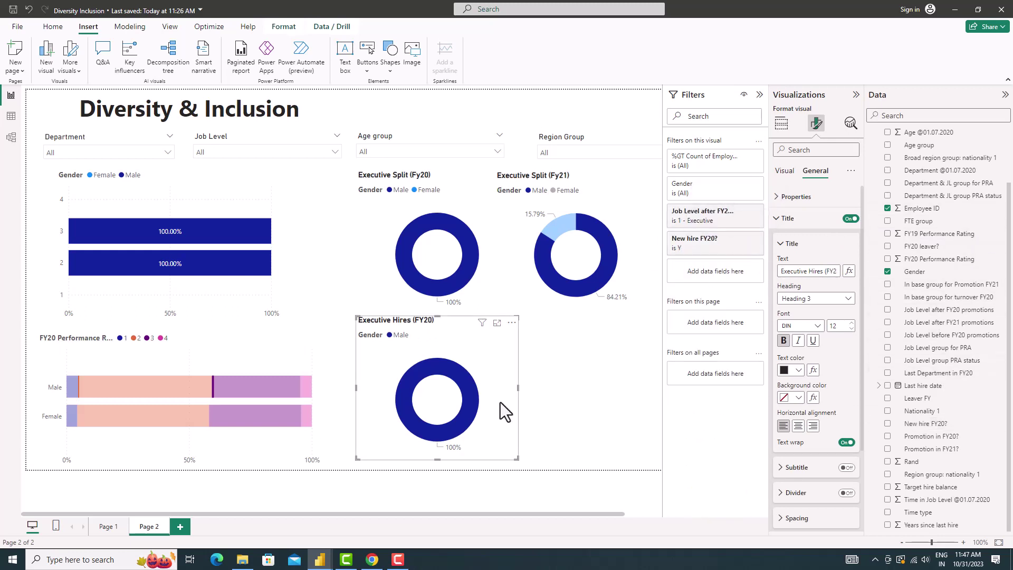
pyautogui.hotkey('ctrl', 'c')
pyautogui.hotkey('ctrl', 'v')
pyautogui.click(812, 174)
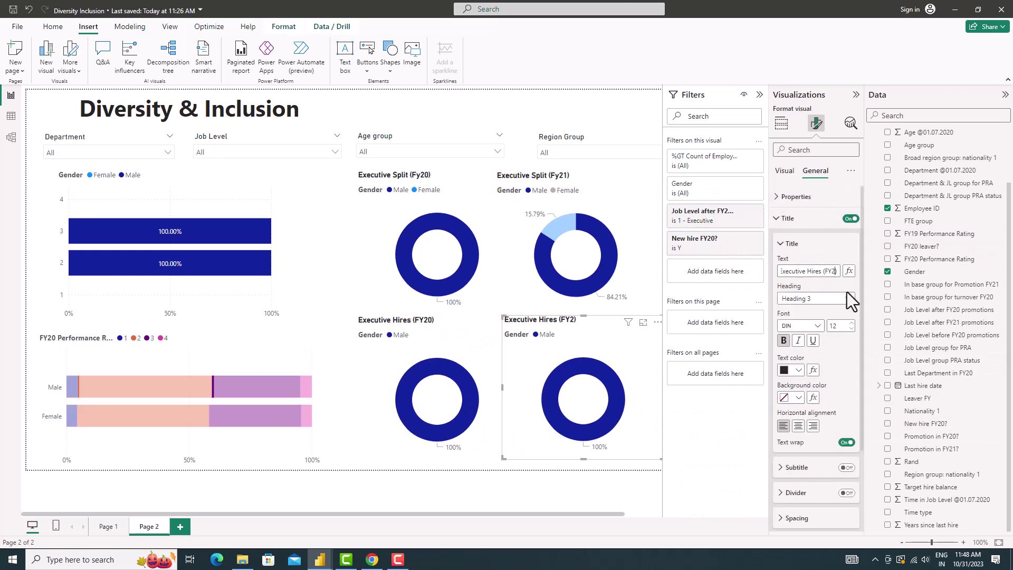
pyautogui.write('Promotion')
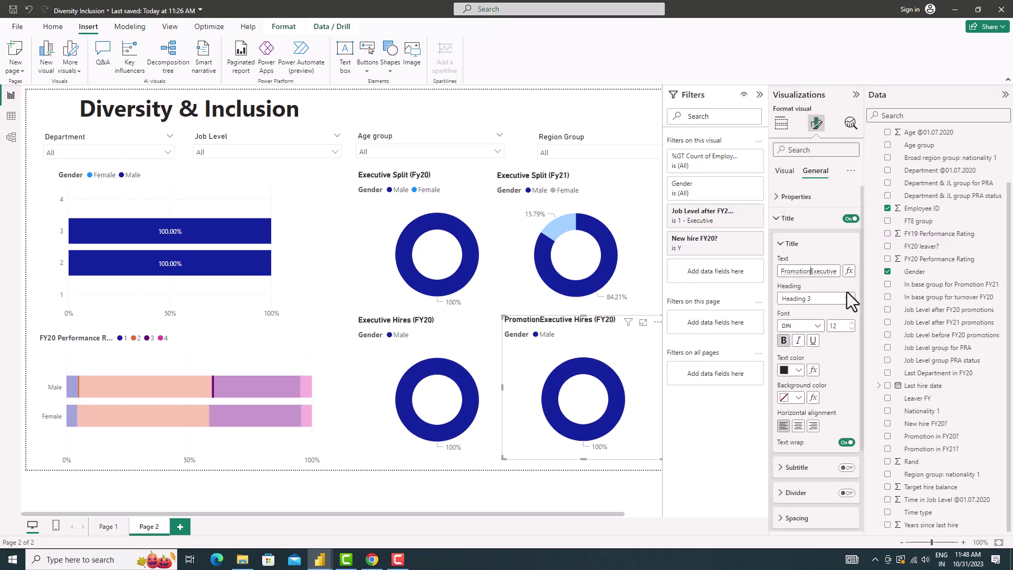
pyautogui.write(' to')
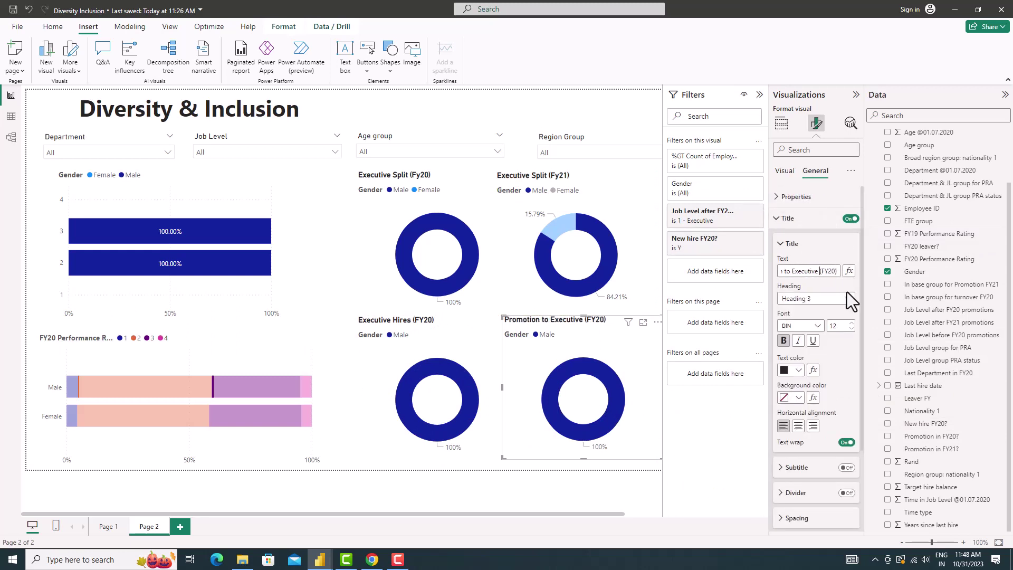
pyautogui.moveTo(649, 341); pyautogui.dragTo(641, 341)
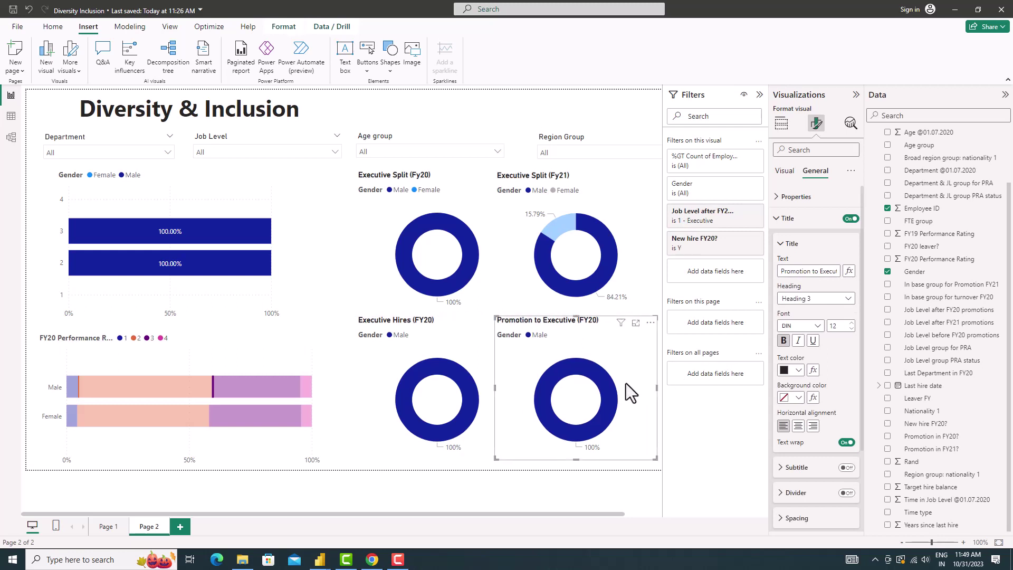
# - Filter the Promotion to Executive donut by Promotion in FY20? = Y instead of new hires
pyautogui.click(739, 239)
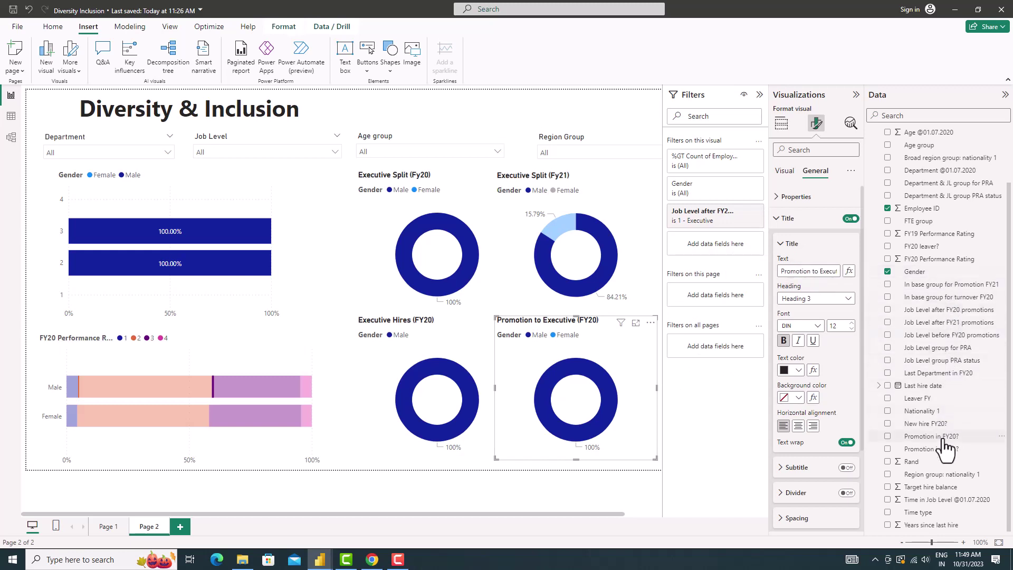
pyautogui.moveTo(943, 440); pyautogui.dragTo(707, 268)
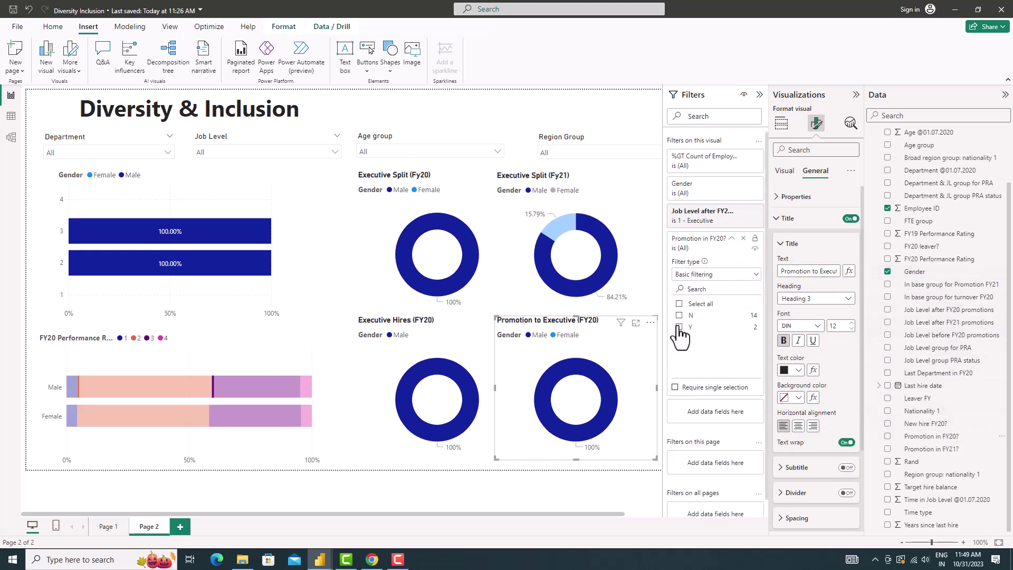
pyautogui.click(679, 327)
pyautogui.click(637, 235)
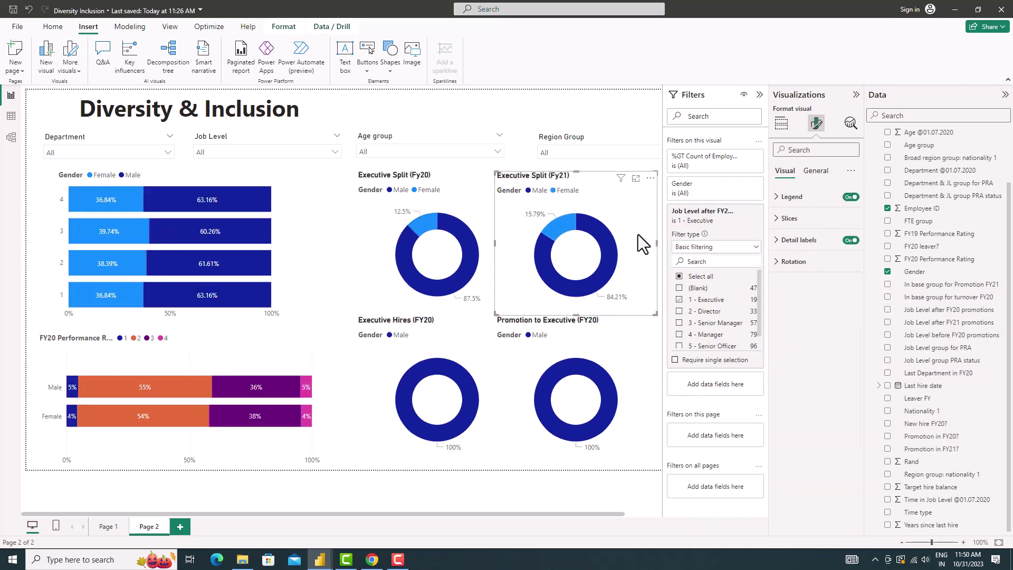
pyautogui.click(759, 94)
pyautogui.click(692, 248)
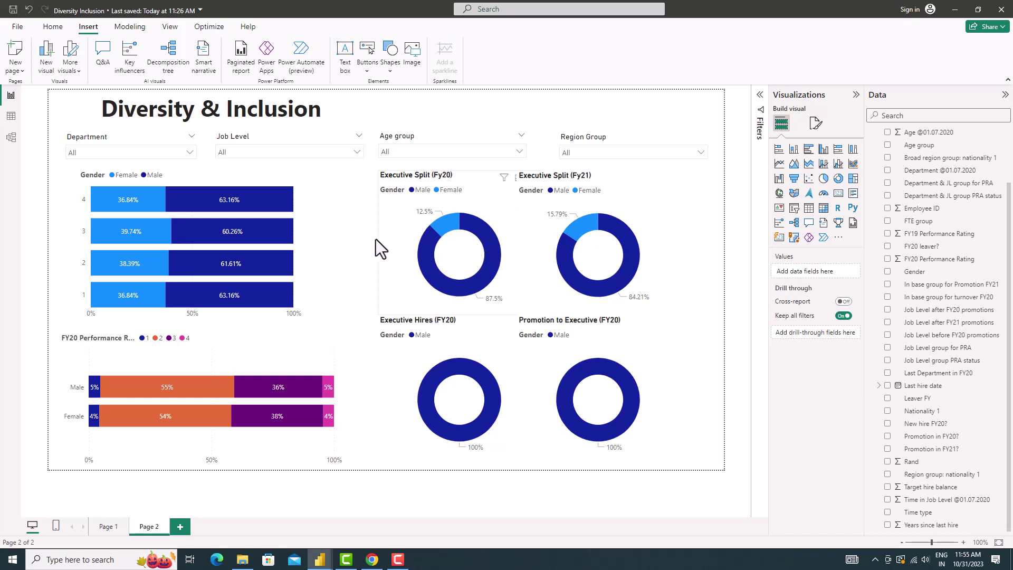
# - Drag the Fy20, Fy21, Executive Hires and Promotion donuts left into a tighter group
pyautogui.moveTo(375, 239); pyautogui.dragTo(252, 240)
pyautogui.moveTo(564, 242); pyautogui.dragTo(483, 250)
pyautogui.moveTo(361, 272); pyautogui.dragTo(269, 272)
pyautogui.moveTo(499, 240); pyautogui.dragTo(410, 248)
pyautogui.moveTo(473, 388); pyautogui.dragTo(318, 397)
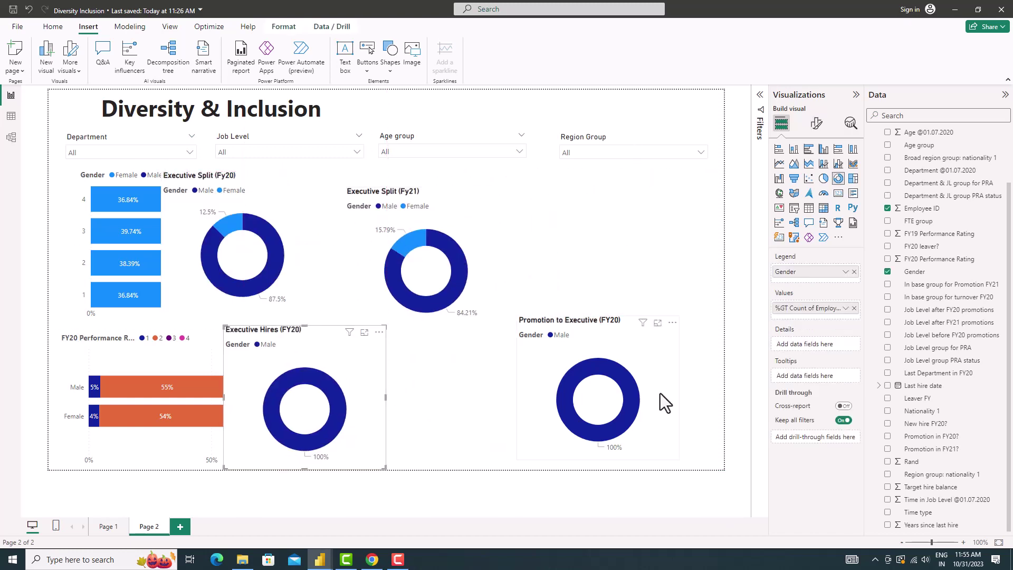
pyautogui.moveTo(663, 403); pyautogui.dragTo(412, 396)
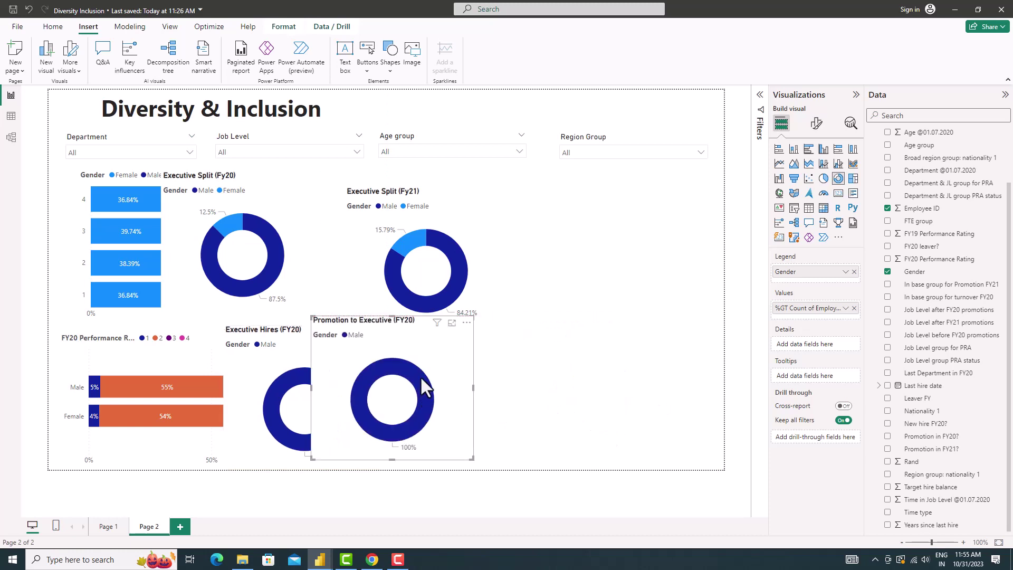
# - Add a clustered bar chart of Count of Employee ID by Age group, filtered on Leaver FY
pyautogui.click(628, 296)
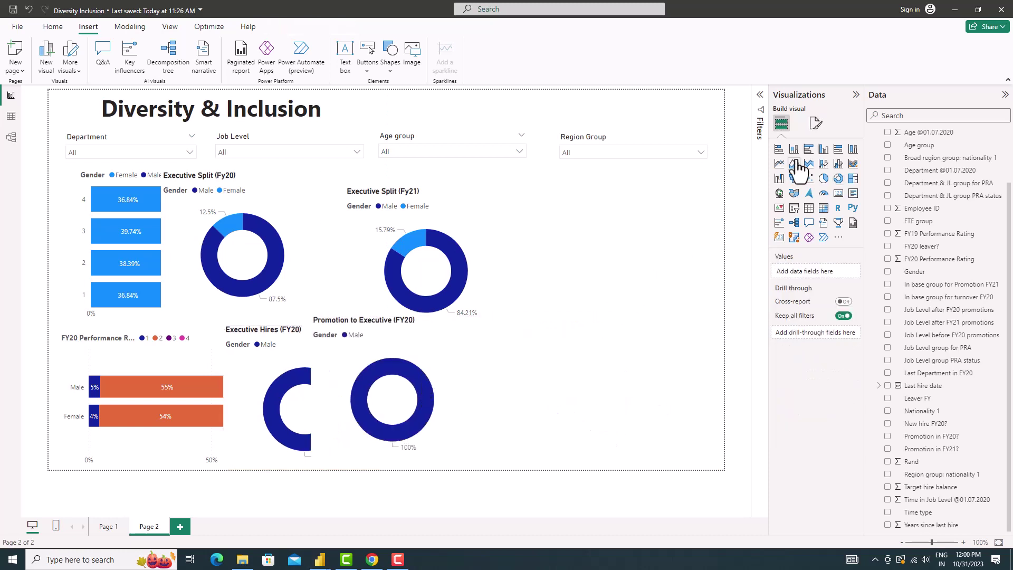
pyautogui.click(808, 149)
pyautogui.moveTo(919, 145); pyautogui.dragTo(823, 272)
pyautogui.moveTo(920, 209); pyautogui.dragTo(825, 308)
pyautogui.click(760, 95)
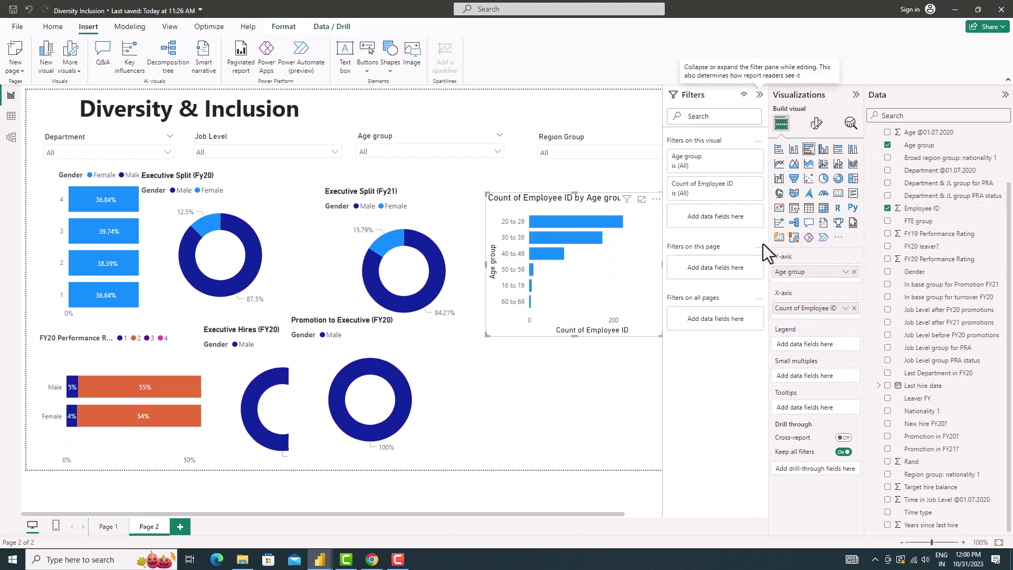
pyautogui.moveTo(921, 399); pyautogui.dragTo(728, 221)
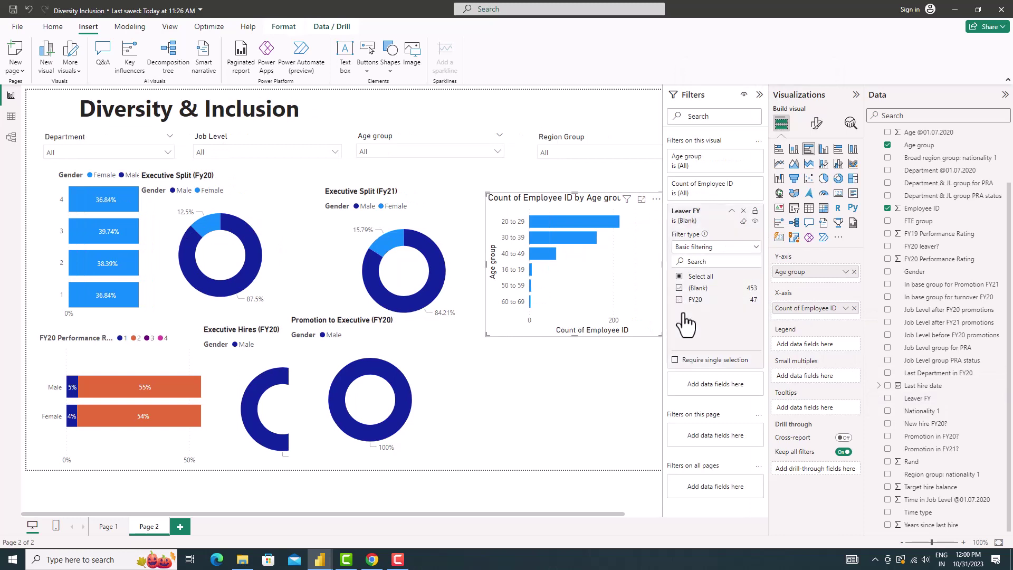
pyautogui.click(601, 390)
pyautogui.click(760, 95)
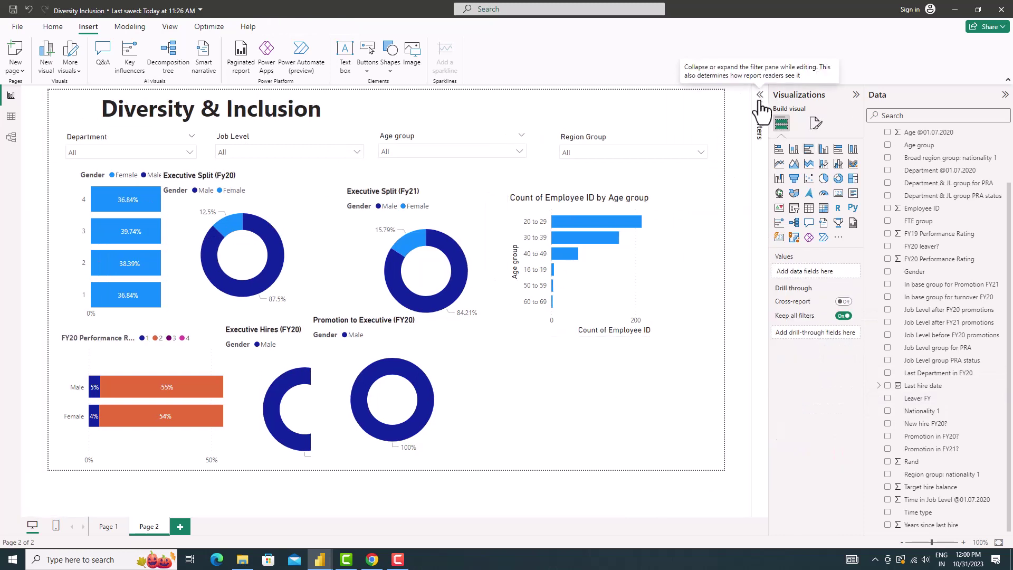
# - Turn on data labels and sort the bars by Age group descending
pyautogui.click(654, 272)
pyautogui.click(816, 171)
pyautogui.click(784, 171)
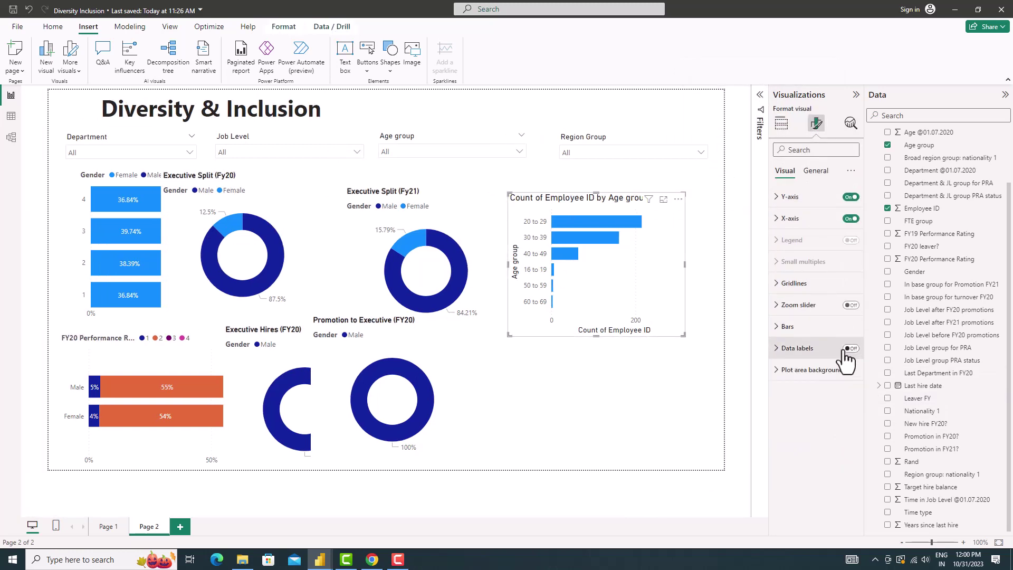
pyautogui.click(849, 348)
pyautogui.click(678, 198)
pyautogui.click(738, 279)
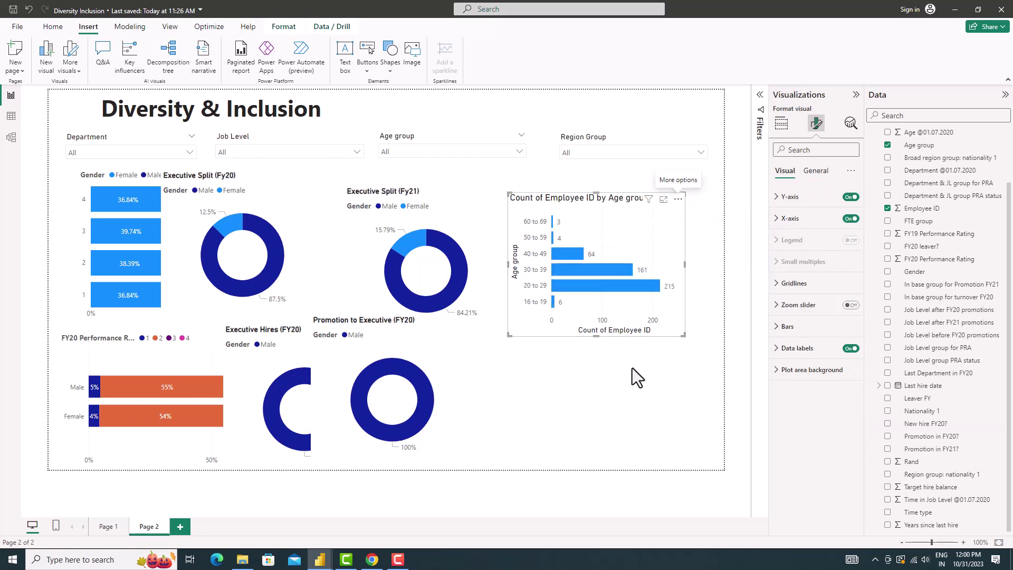
# - Title the chart Employees By Age Group (End FY20) and enlarge it to fit
pyautogui.click(680, 373)
pyautogui.click(679, 277)
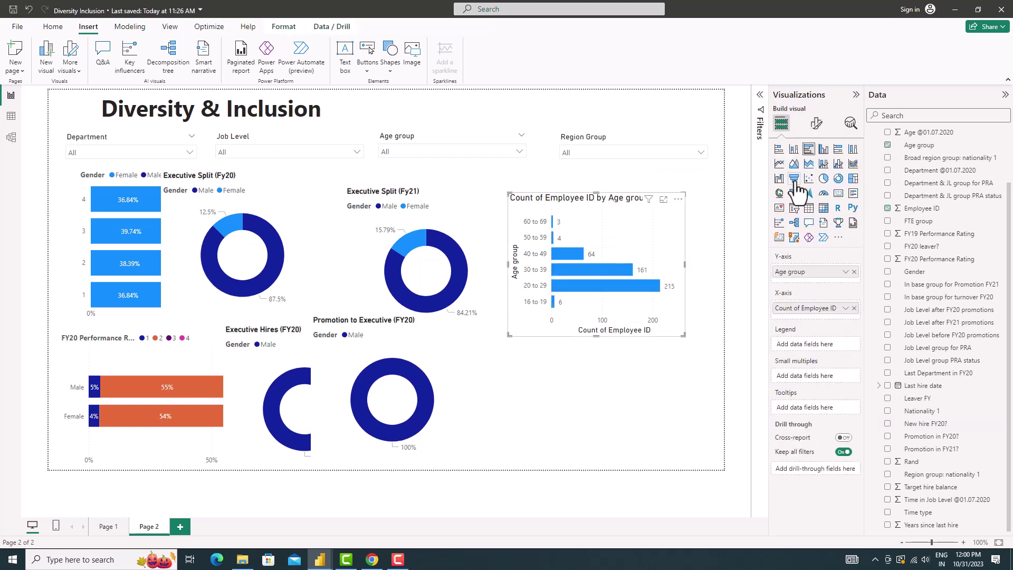
pyautogui.click(818, 129)
pyautogui.click(815, 170)
pyautogui.click(787, 217)
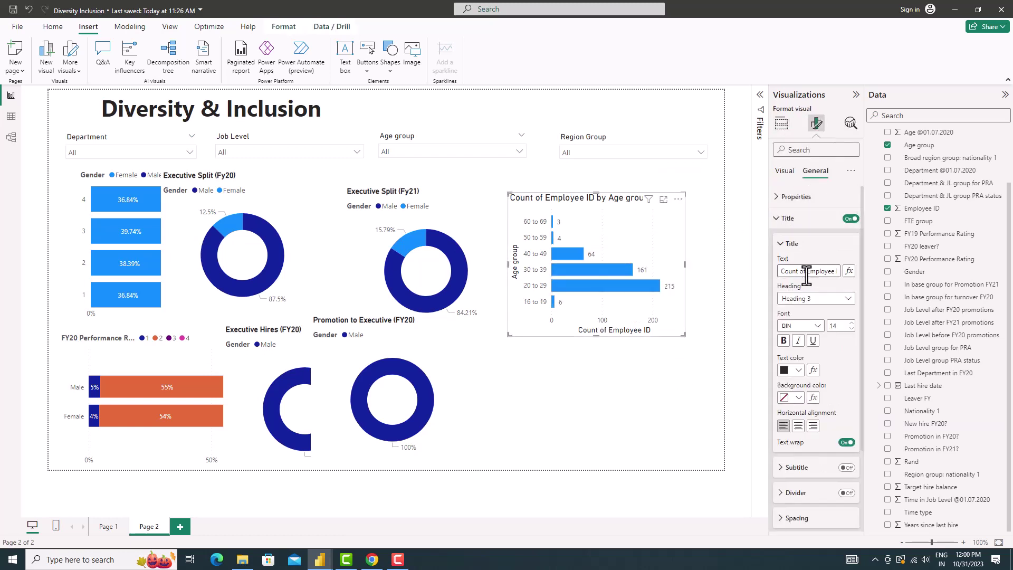
pyautogui.click(806, 271)
pyautogui.write('End FY20)')
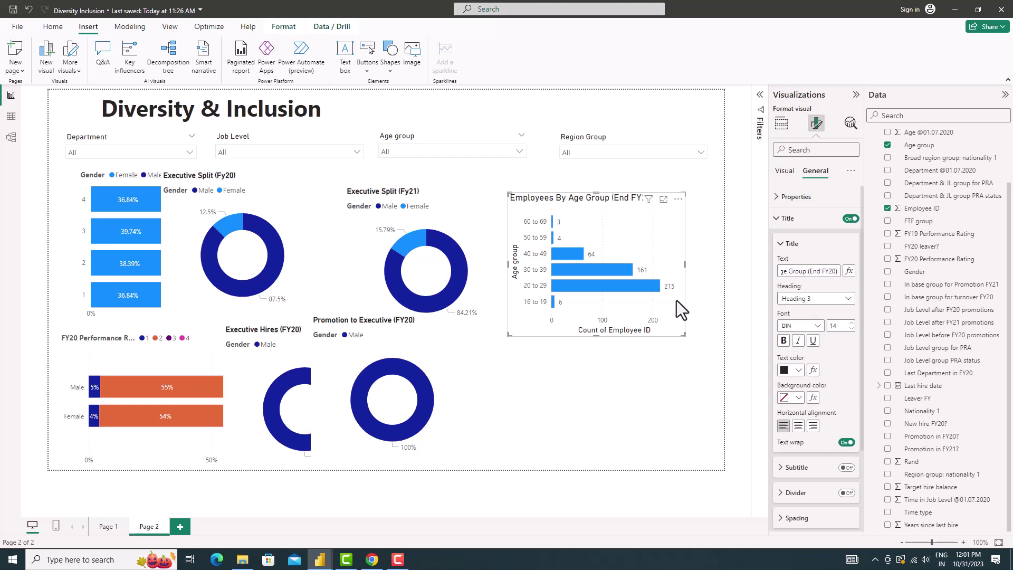
pyautogui.moveTo(683, 334); pyautogui.dragTo(706, 341)
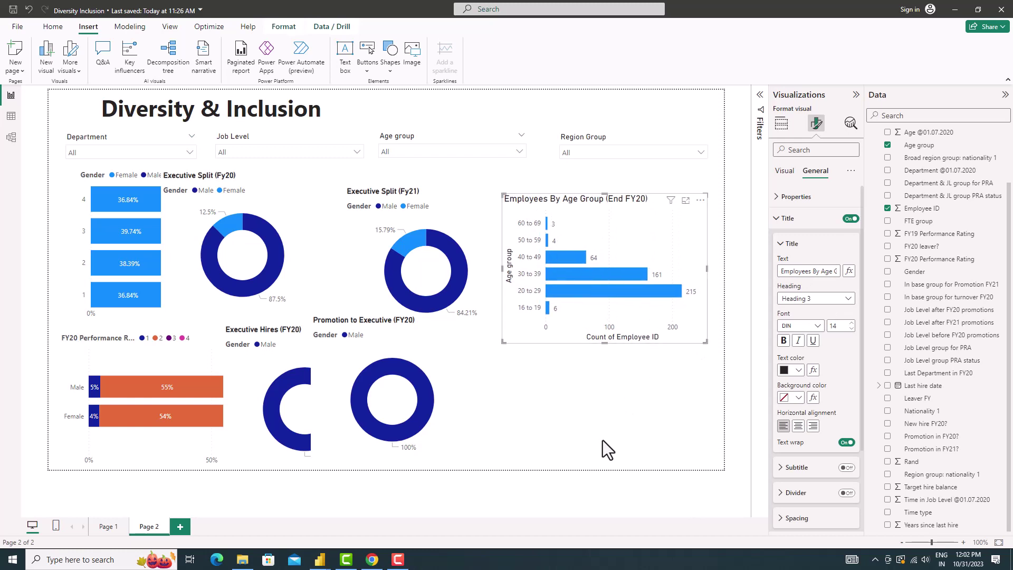
# - Add a stacked column chart: Job Level after FY21 promotions, Employee ID count, Age group legend
pyautogui.click(694, 395)
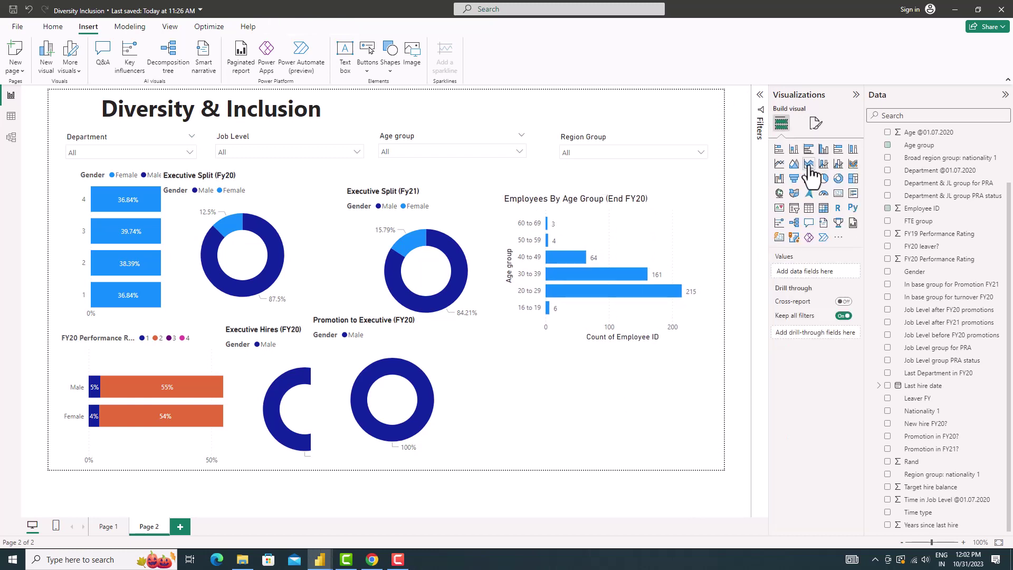
pyautogui.click(793, 149)
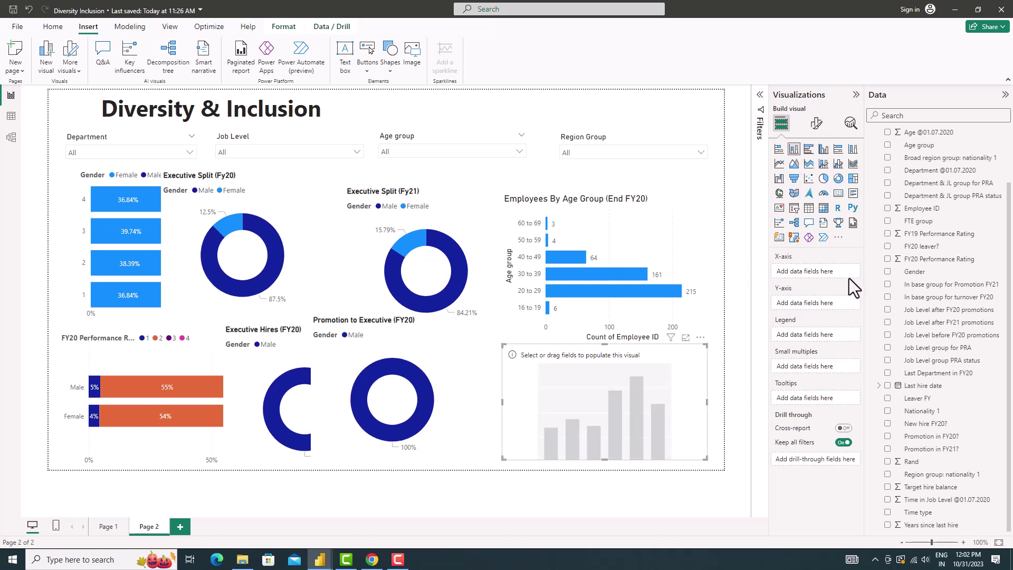
pyautogui.moveTo(919, 145); pyautogui.dragTo(837, 343)
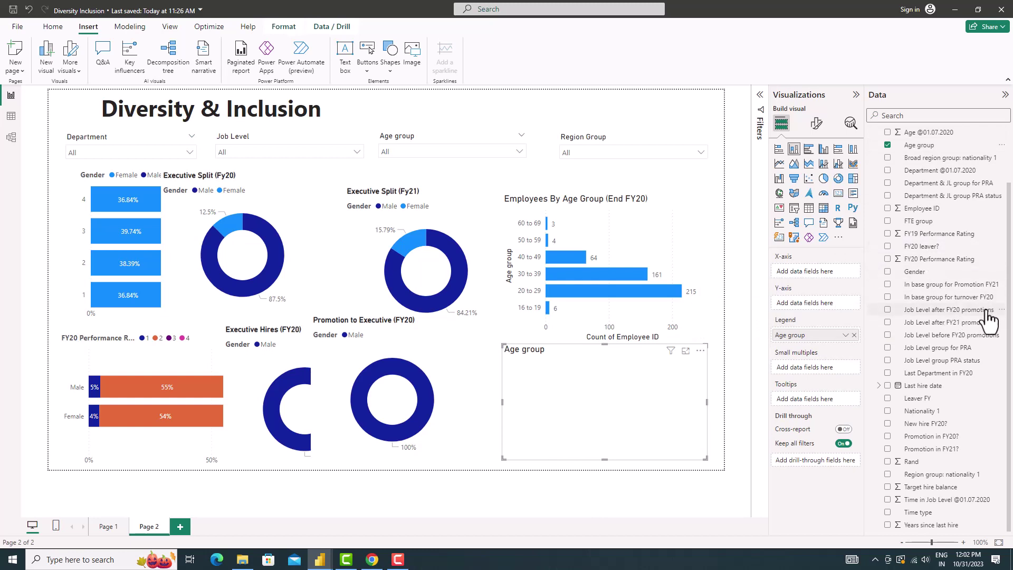
pyautogui.moveTo(981, 322)
pyautogui.mouseDown()
pyautogui.moveTo(898, 321)
pyautogui.moveTo(844, 274)
pyautogui.mouseUp()
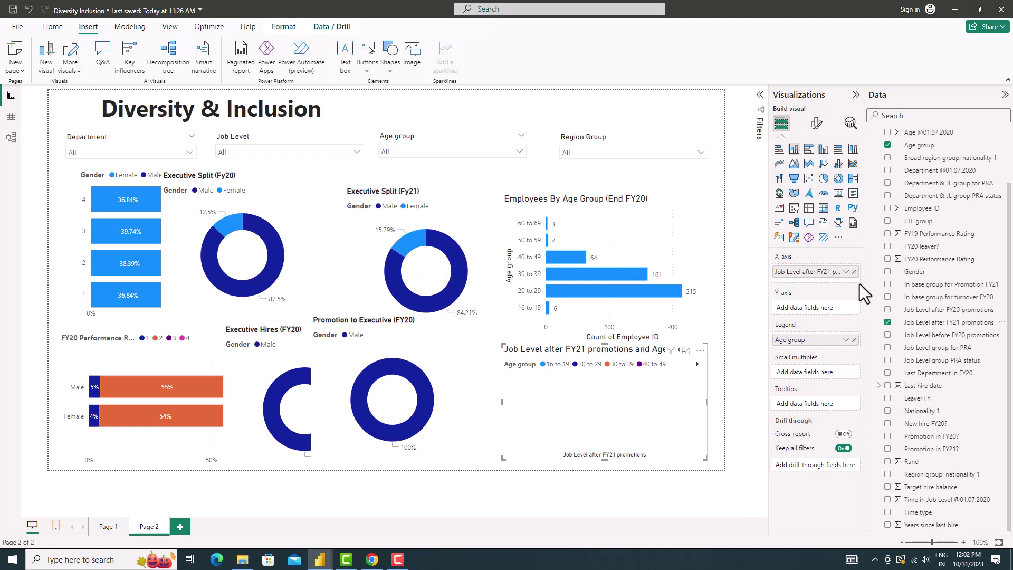
pyautogui.moveTo(921, 209); pyautogui.dragTo(813, 309)
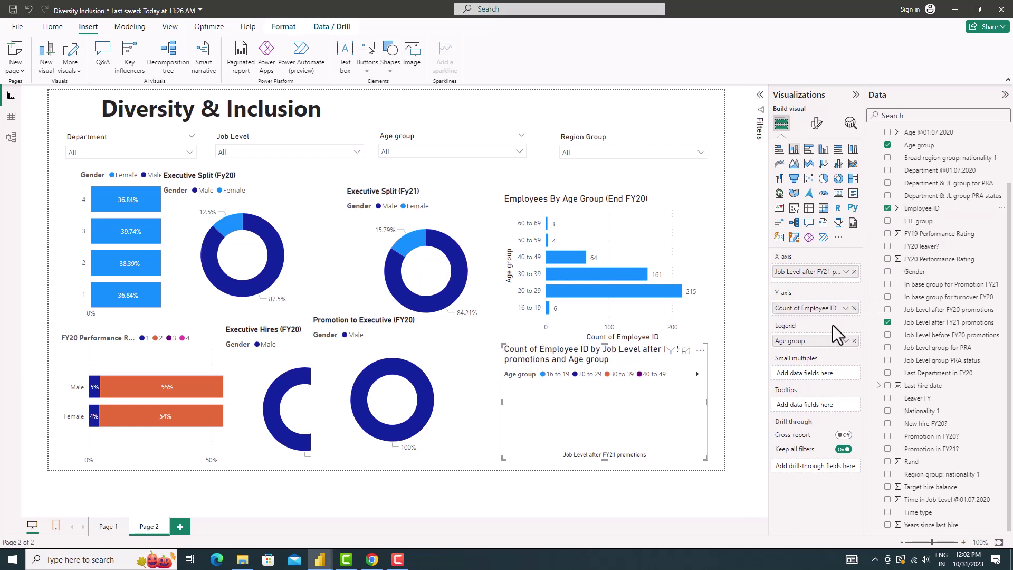
pyautogui.moveTo(482, 327); pyautogui.dragTo(485, 323)
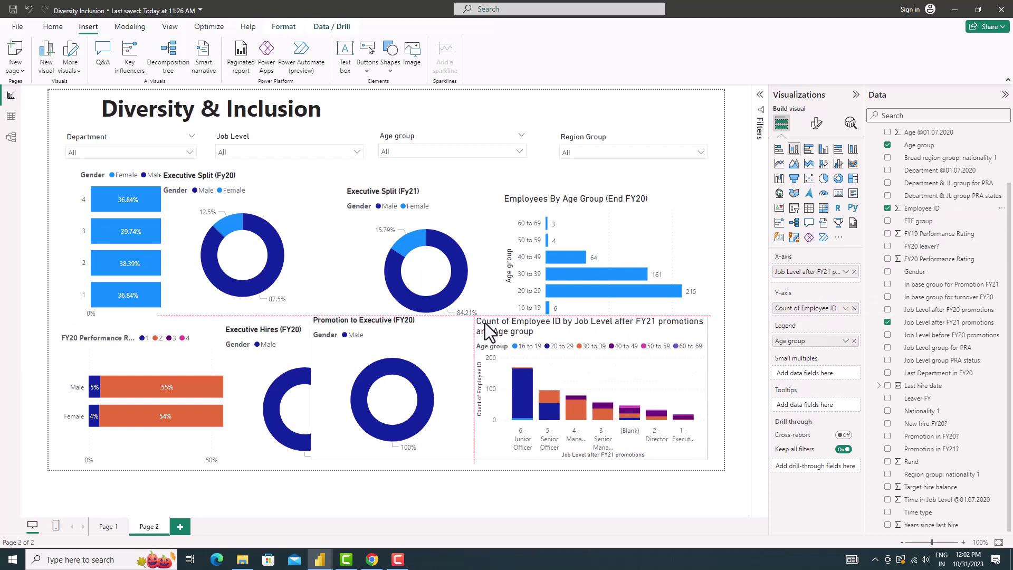
# - Switch it to 100% stacked, enable data labels, and enlarge it across the page
pyautogui.click(853, 150)
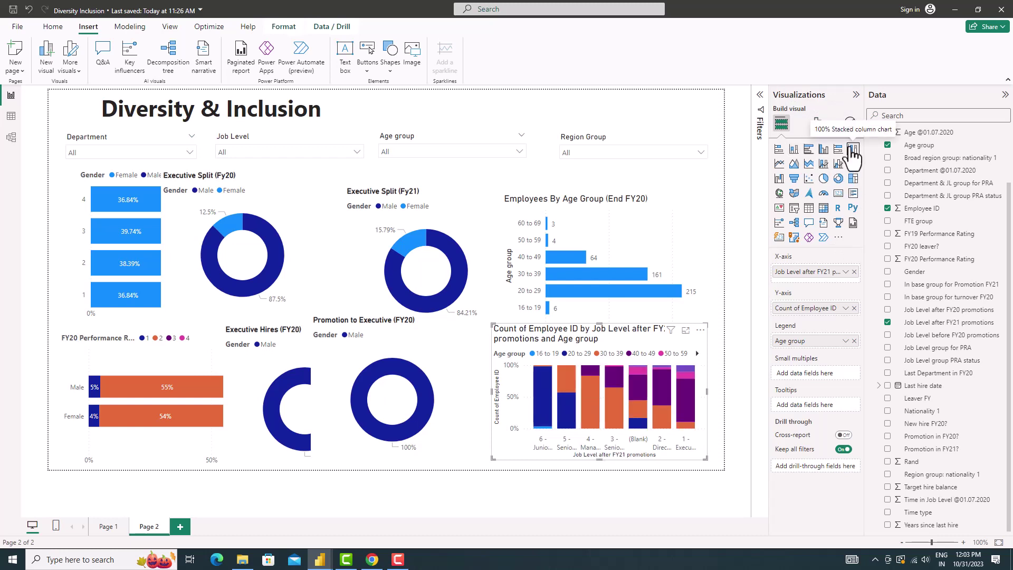
pyautogui.click(816, 123)
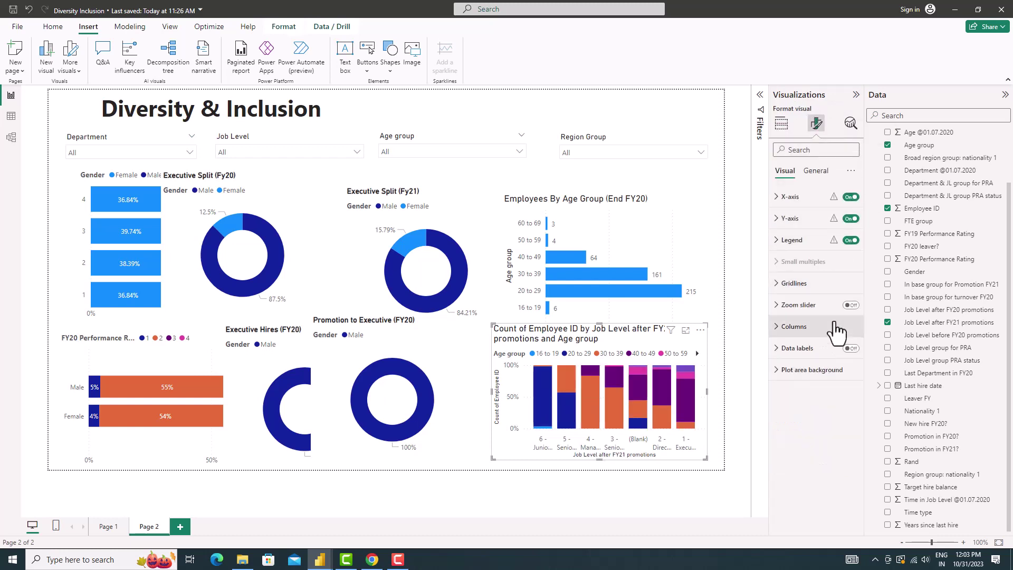
pyautogui.click(850, 348)
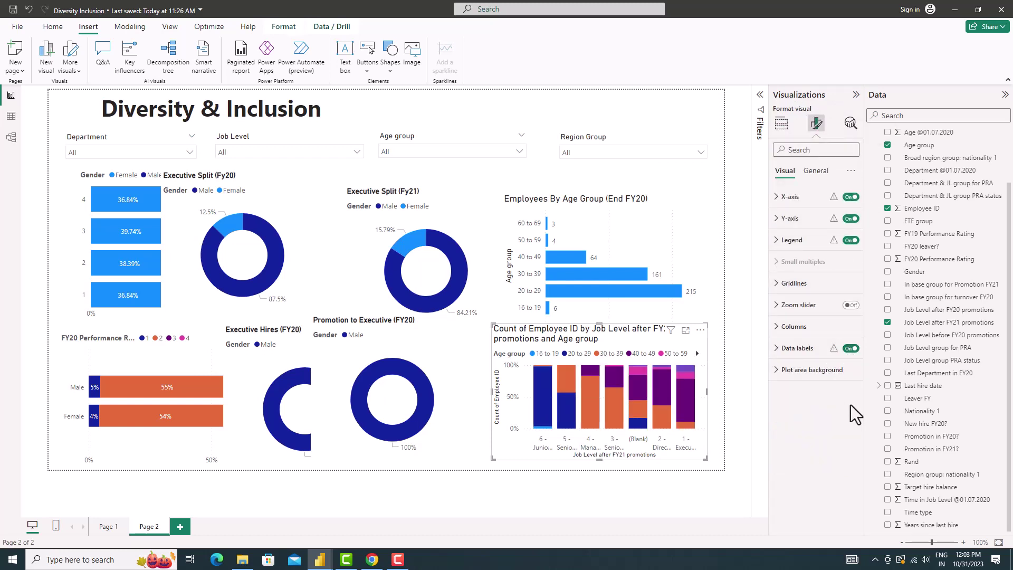
pyautogui.moveTo(493, 326); pyautogui.dragTo(349, 175)
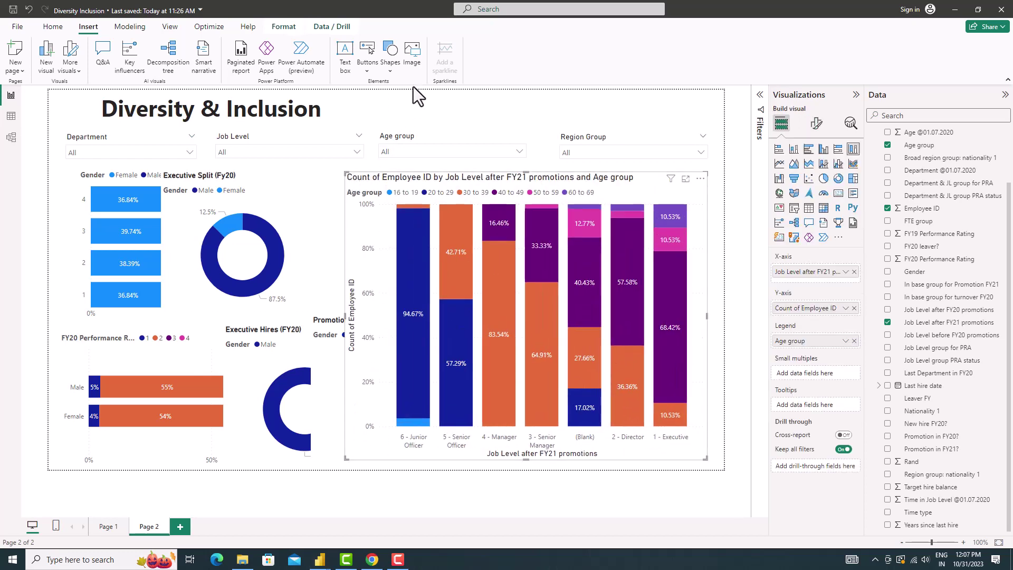
# - Exclude blank Job Level after FY21 promotions values from the column chart
pyautogui.click(760, 105)
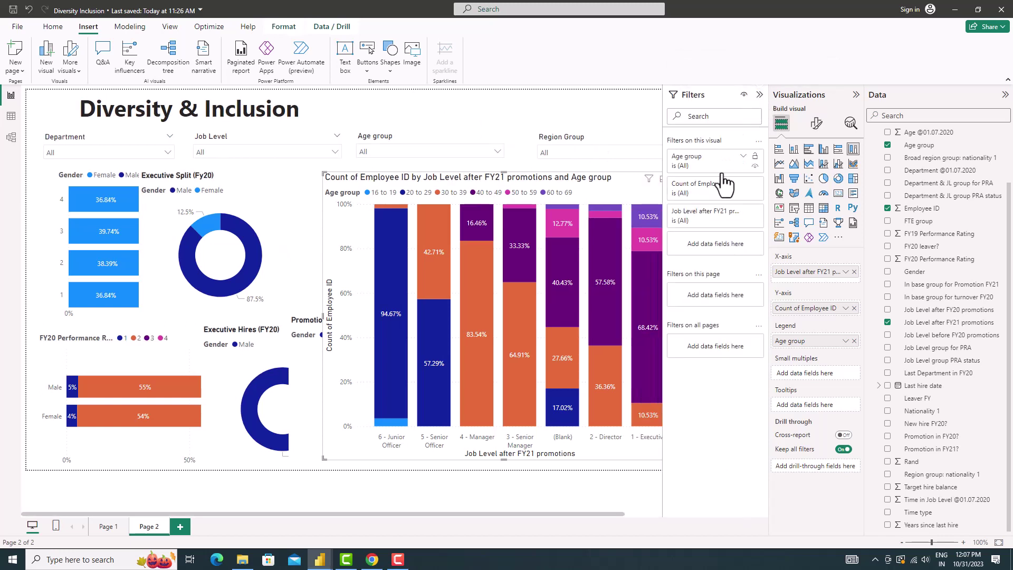
pyautogui.moveTo(707, 214)
pyautogui.click(745, 211)
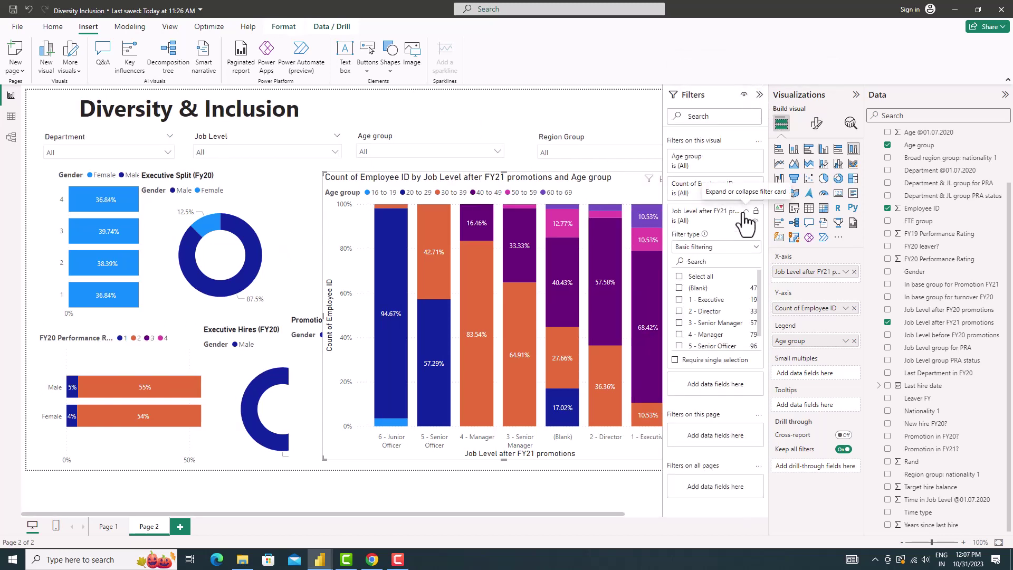
pyautogui.click(680, 288)
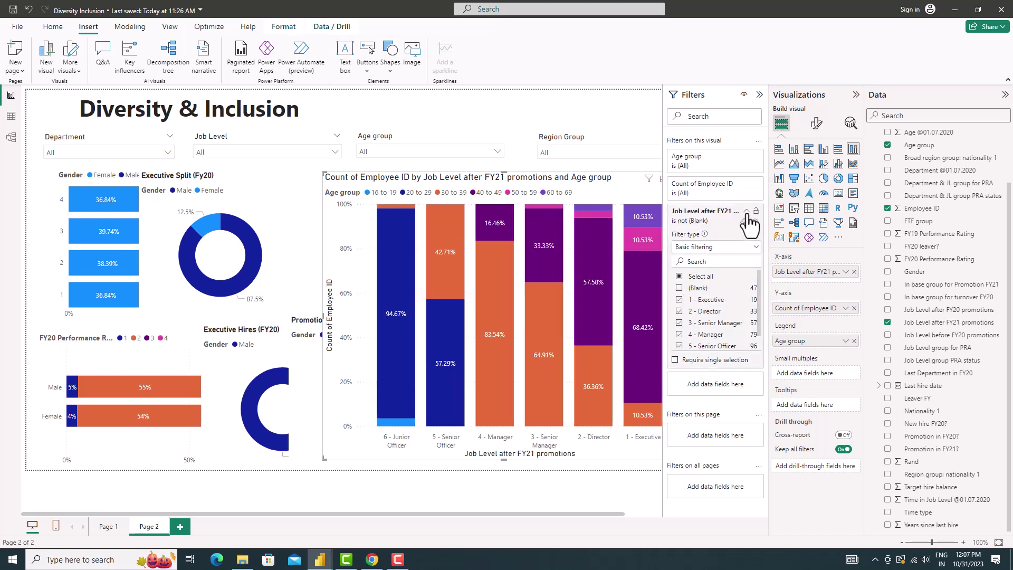
pyautogui.click(758, 211)
pyautogui.click(760, 95)
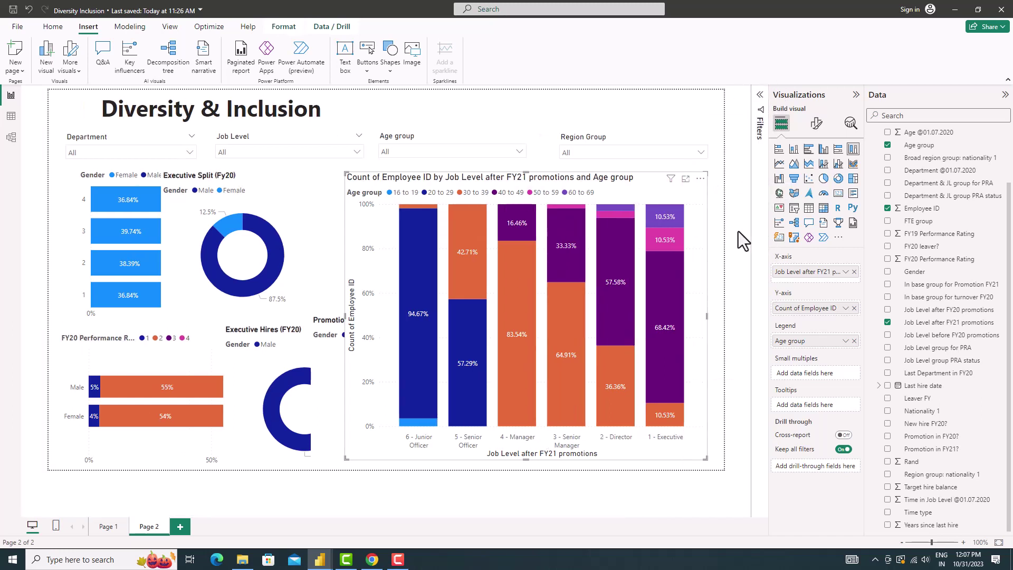
# - Sort the columns by job level ascending, from 1 - Executive to 6 - Junior Officer
pyautogui.click(700, 178)
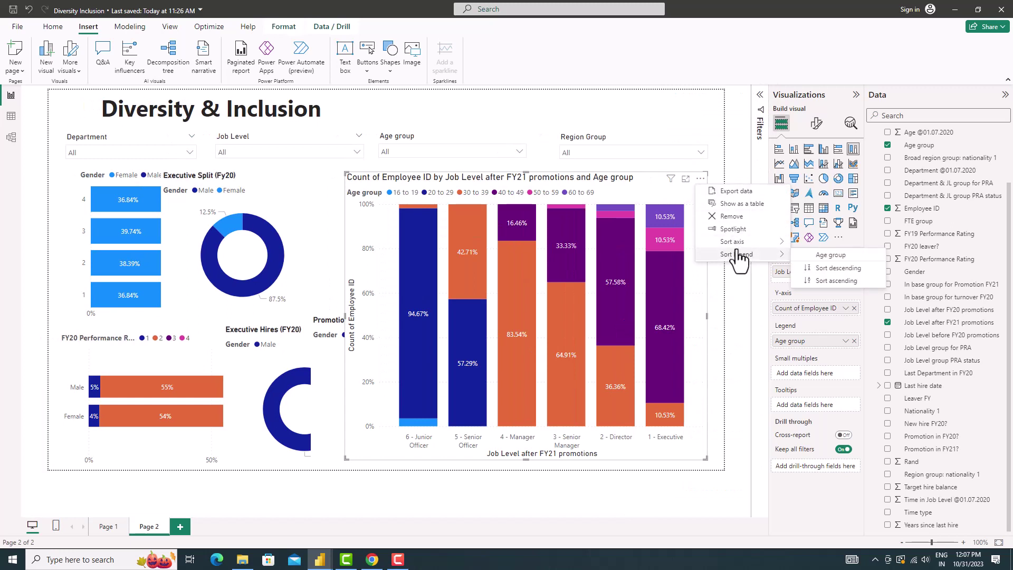
pyautogui.moveTo(732, 241)
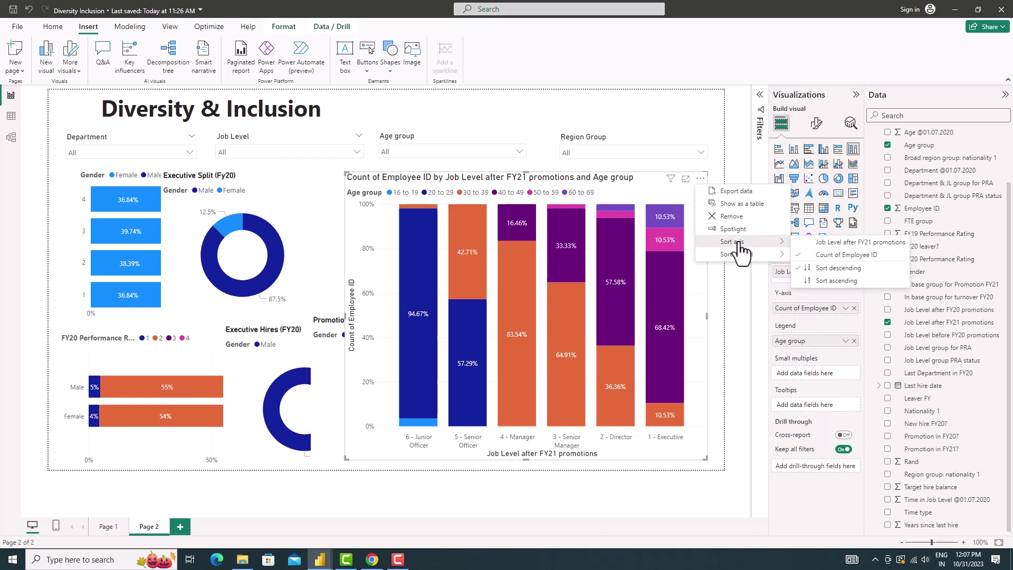
pyautogui.click(815, 254)
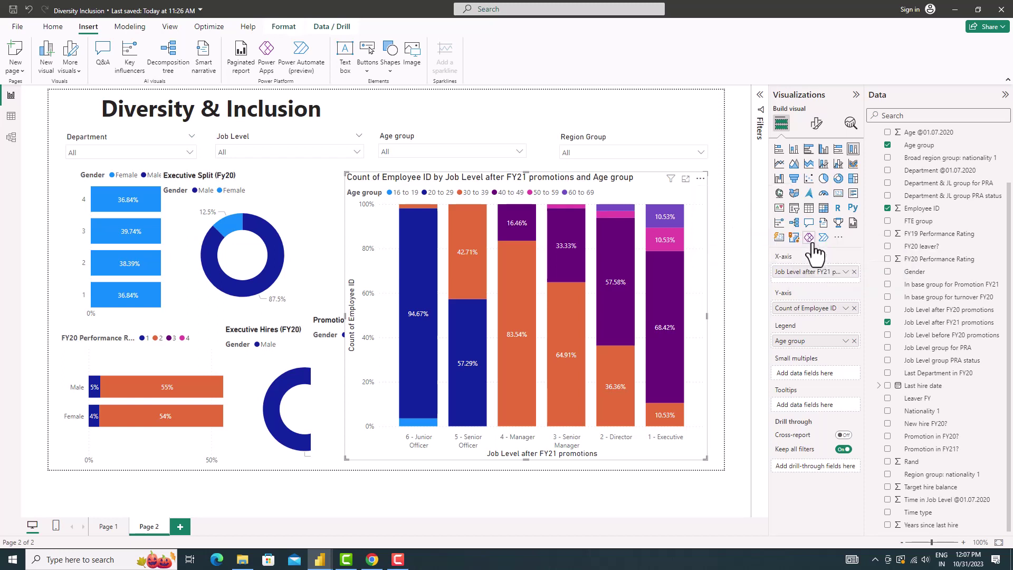
pyautogui.click(700, 178)
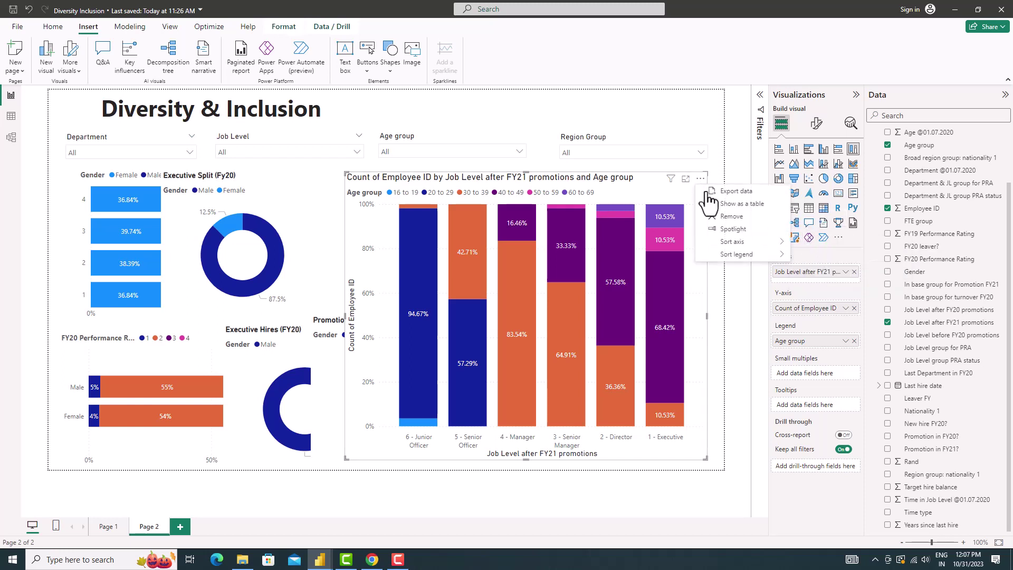
pyautogui.click(827, 281)
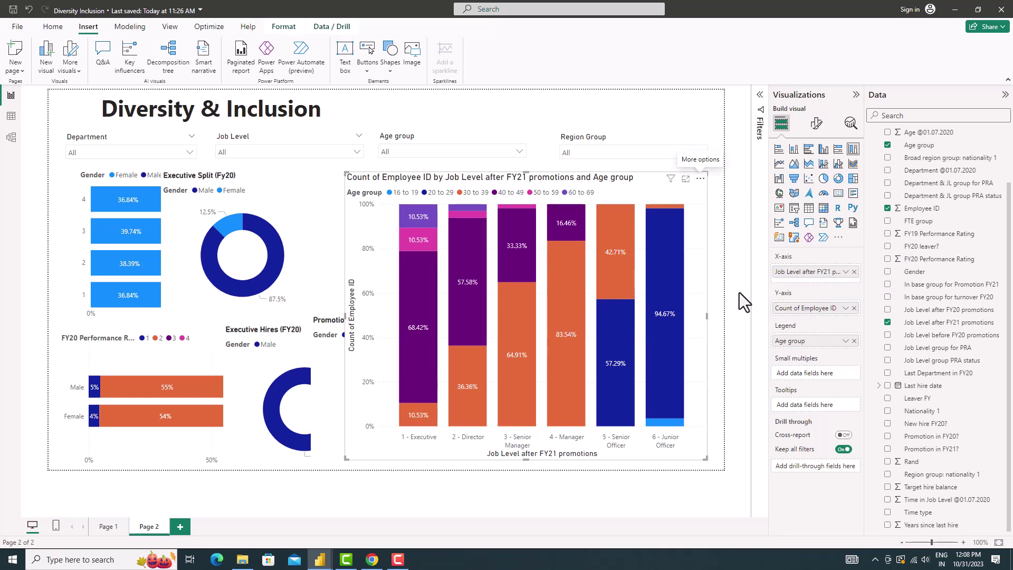
# - Turn off the age-group column chart's title and shrink it into the bottom right
pyautogui.click(816, 123)
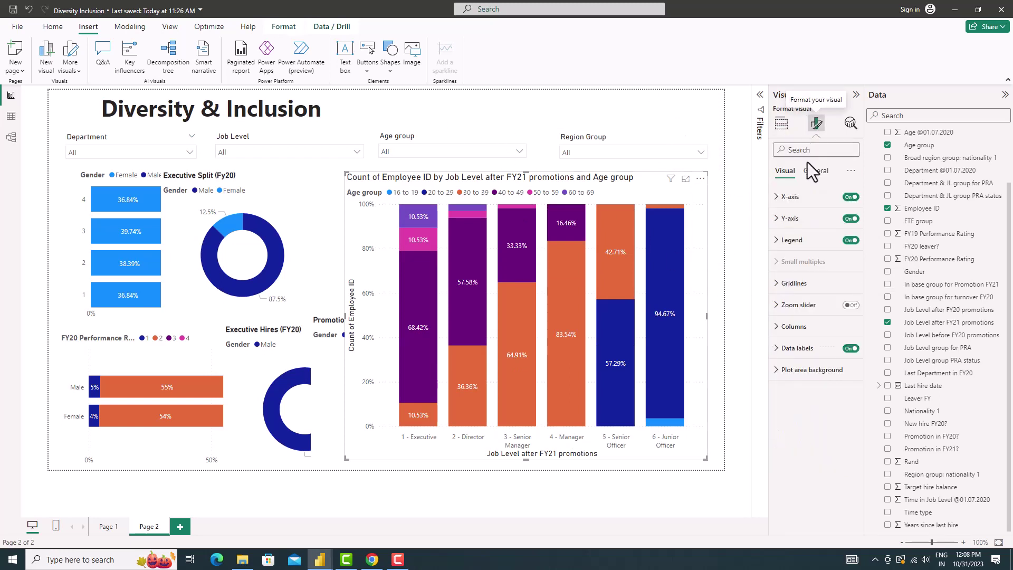
pyautogui.click(850, 218)
pyautogui.moveTo(346, 173)
pyautogui.mouseDown()
pyautogui.moveTo(511, 344)
pyautogui.moveTo(492, 294)
pyautogui.mouseUp()
pyautogui.click(524, 244)
# - Resize and reposition the four executive donuts into a two-by-two arrangement
pyautogui.click(432, 200)
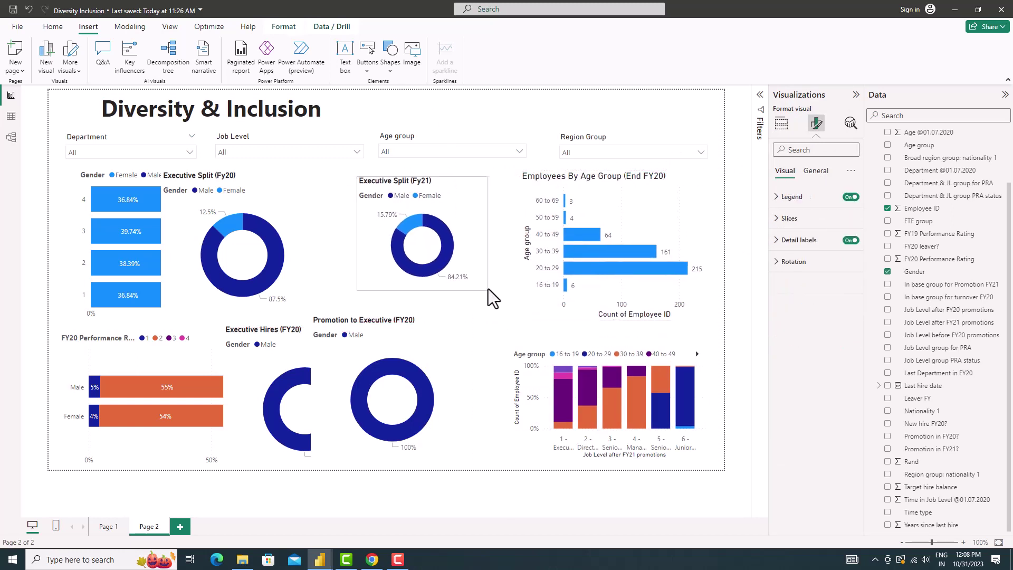
pyautogui.click(398, 385)
pyautogui.moveTo(394, 415); pyautogui.dragTo(445, 434)
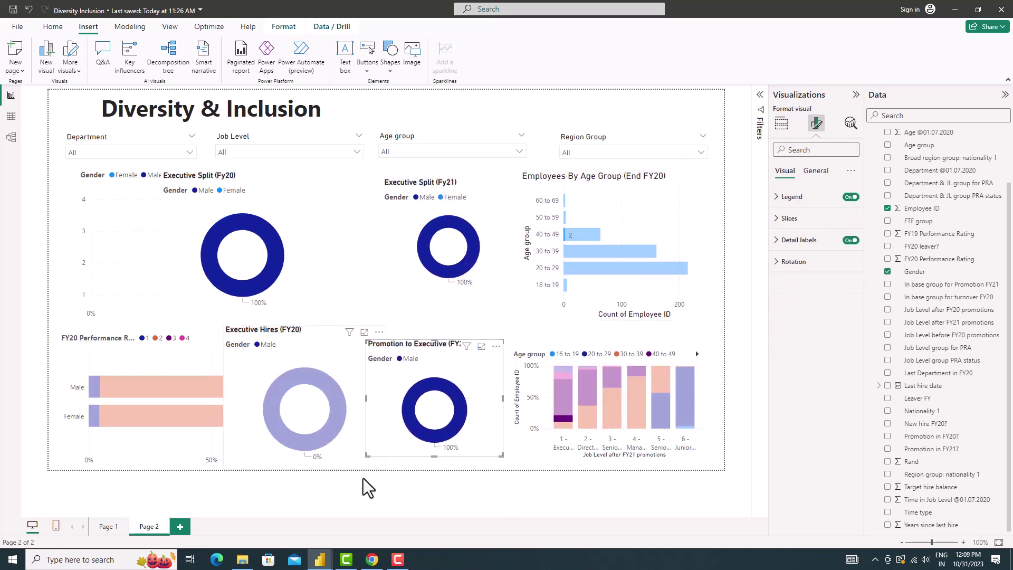
pyautogui.moveTo(362, 472); pyautogui.dragTo(346, 442)
pyautogui.moveTo(295, 404); pyautogui.dragTo(309, 418)
pyautogui.moveTo(322, 328)
pyautogui.mouseDown()
pyautogui.moveTo(361, 327)
pyautogui.moveTo(334, 280)
pyautogui.mouseUp()
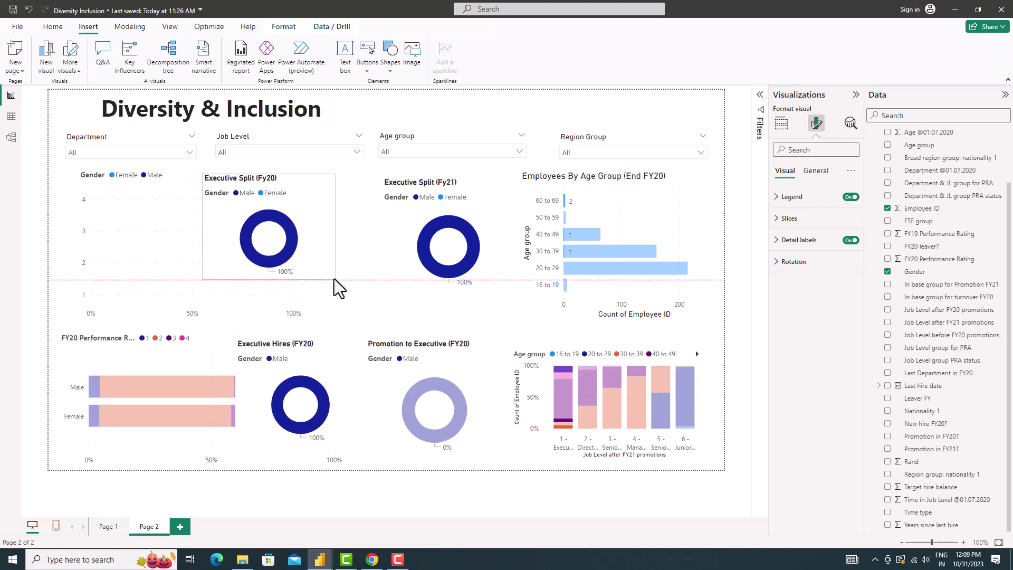
pyautogui.moveTo(295, 252)
pyautogui.mouseDown()
pyautogui.moveTo(325, 256)
pyautogui.moveTo(299, 267)
pyautogui.mouseUp()
# - Turn off the donut backgrounds under Effects and clear the age-group cross-filter
pyautogui.click(331, 439)
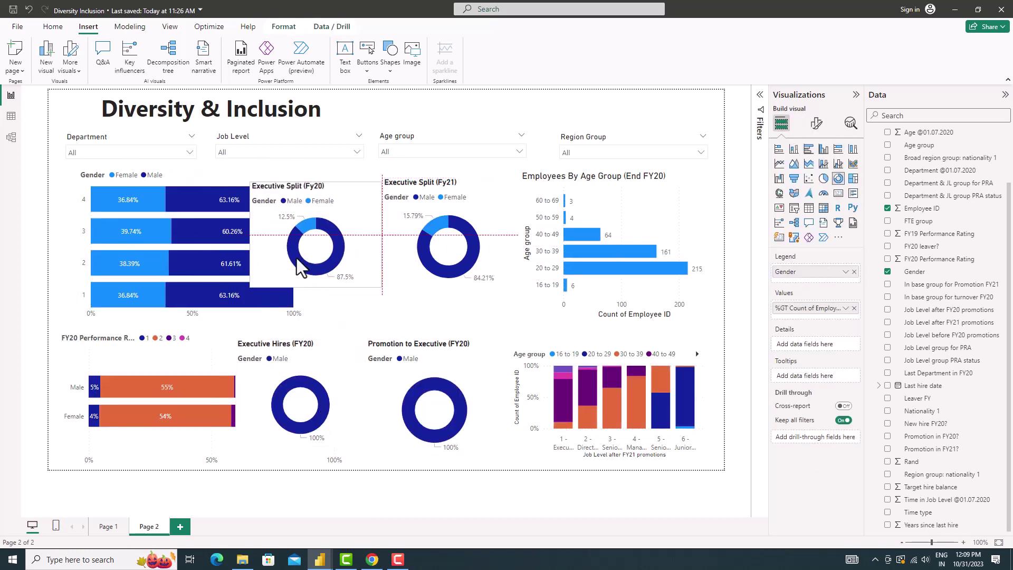
pyautogui.click(817, 122)
pyautogui.click(790, 239)
pyautogui.click(847, 265)
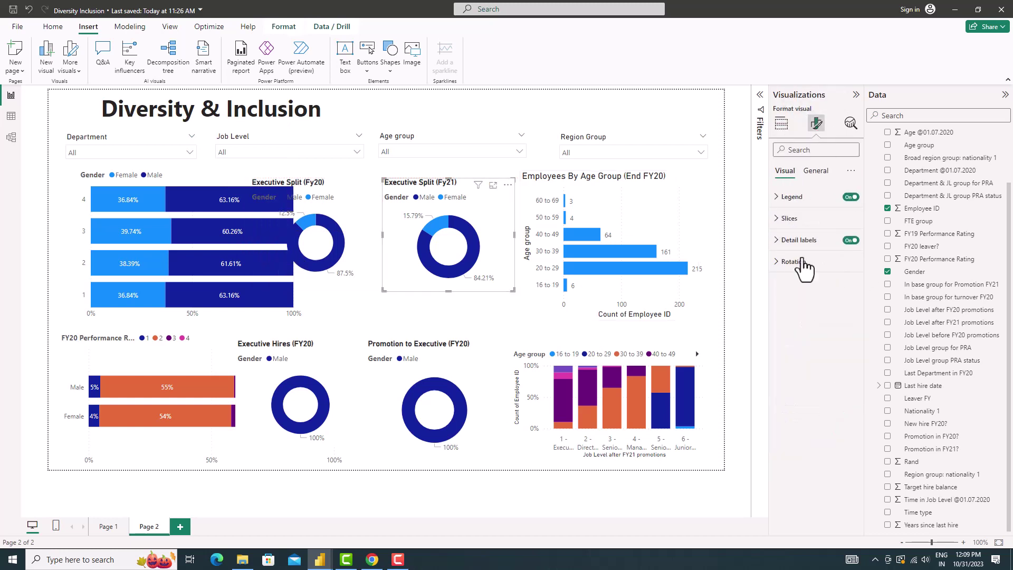
pyautogui.click(300, 380)
pyautogui.click(847, 265)
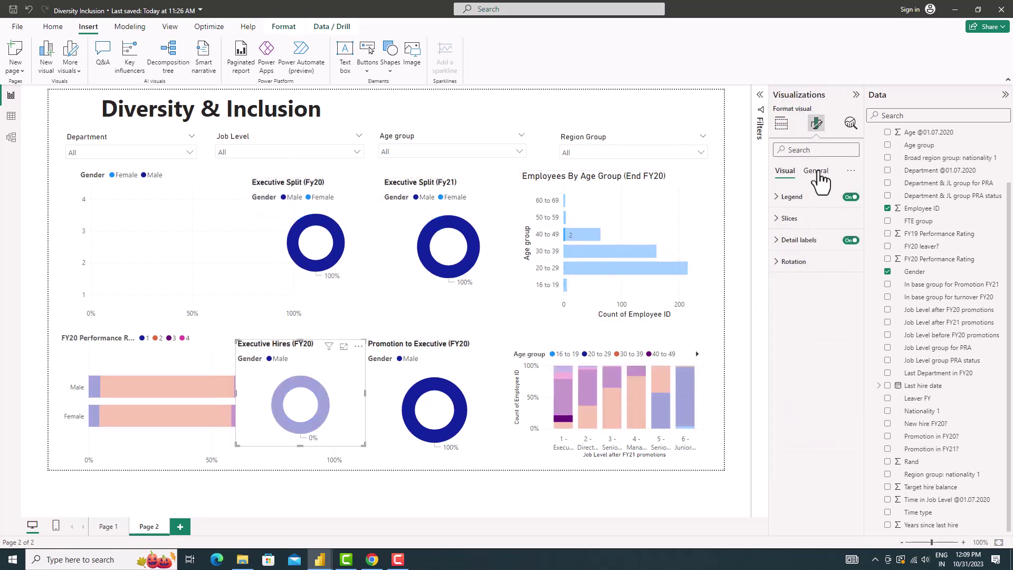
pyautogui.click(380, 422)
pyautogui.click(574, 395)
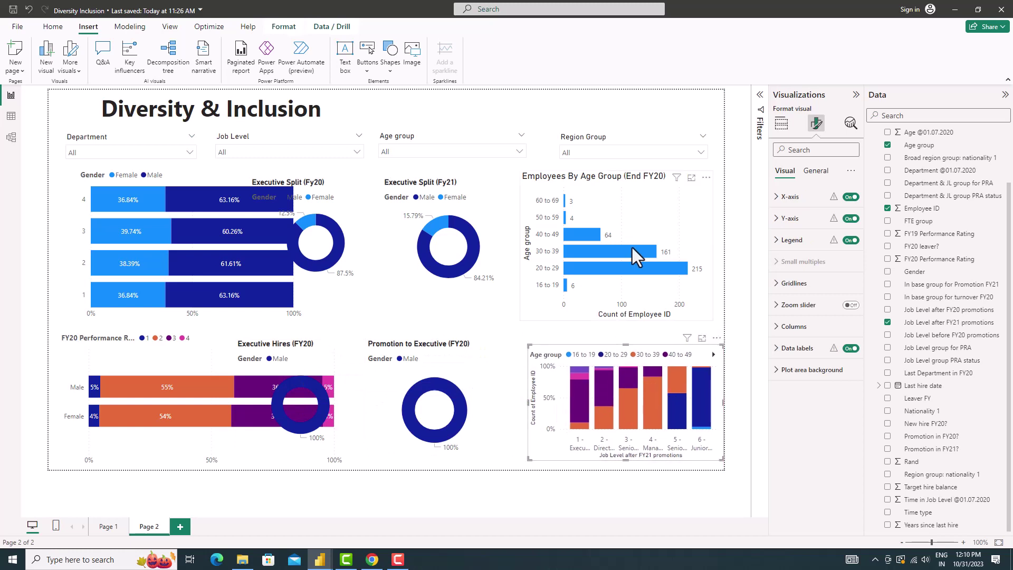
pyautogui.click(656, 256)
pyautogui.click(660, 254)
# - Shift the four executive donuts right and enlarge them into a centred grid
pyautogui.moveTo(446, 403); pyautogui.dragTo(474, 402)
pyautogui.moveTo(436, 271); pyautogui.dragTo(448, 271)
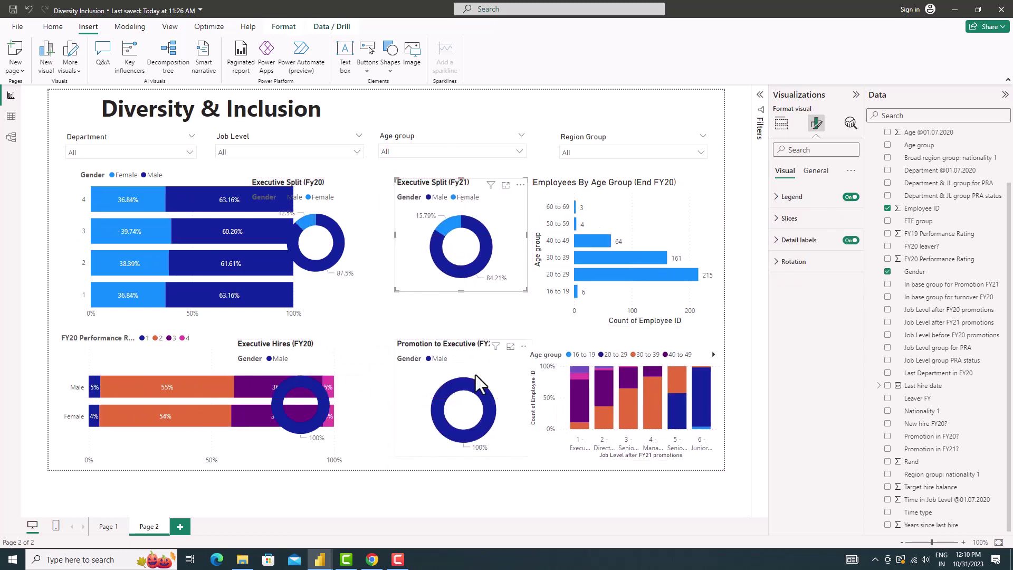
pyautogui.moveTo(306, 398); pyautogui.dragTo(367, 399)
pyautogui.moveTo(317, 227); pyautogui.dragTo(364, 227)
pyautogui.click(464, 282)
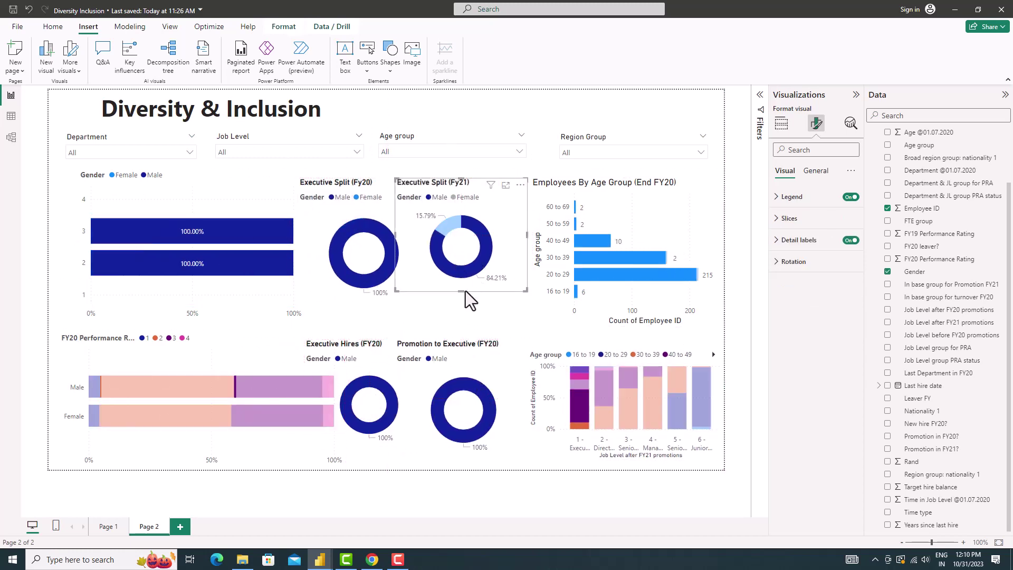
pyautogui.moveTo(468, 399); pyautogui.dragTo(476, 379)
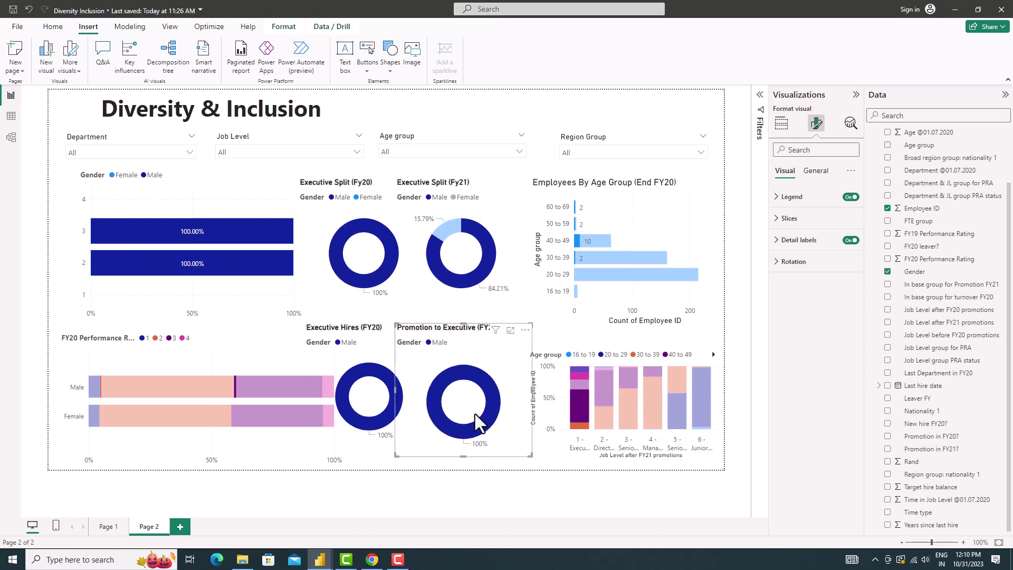
# - Narrow the FY20 Performance Rating chart and inspect the Gender bar chart's fields
pyautogui.click(338, 459)
pyautogui.moveTo(344, 468); pyautogui.dragTo(319, 465)
pyautogui.click(332, 327)
pyautogui.click(255, 316)
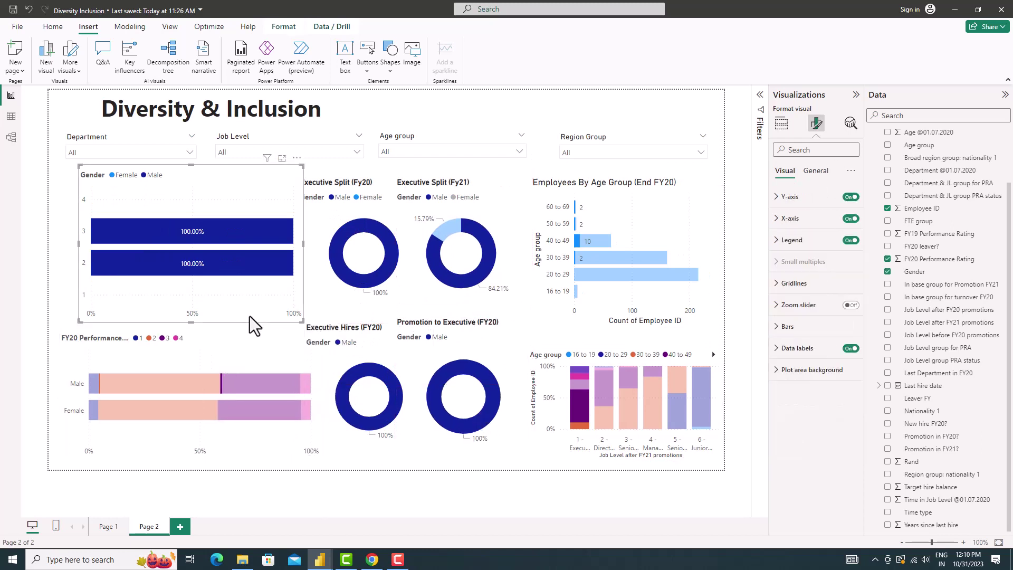
pyautogui.click(350, 267)
pyautogui.click(211, 263)
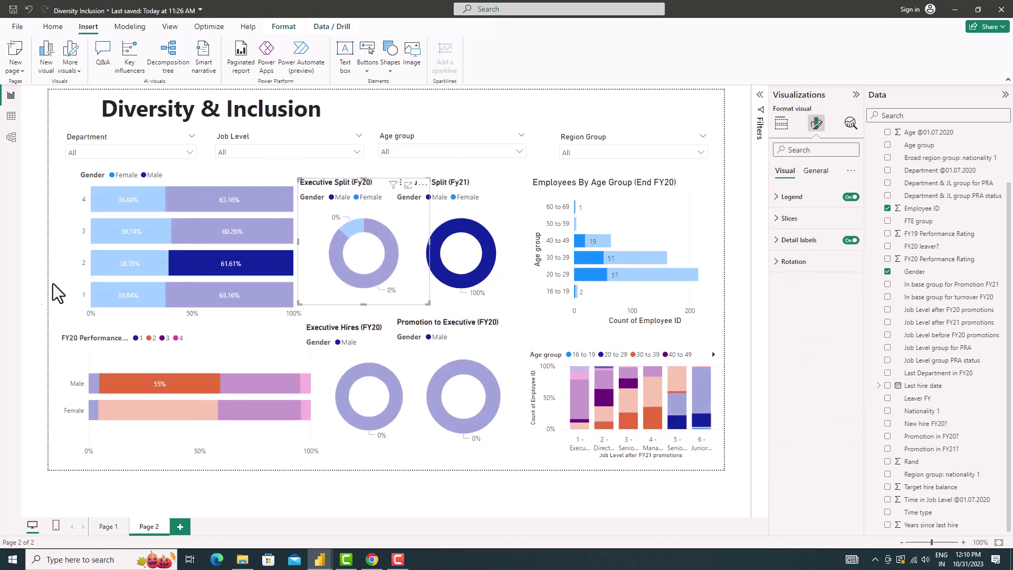
# - Add a bold, size 14 'KP 4 - Performance Rating' text box heading above the Gender chart
pyautogui.click(146, 262)
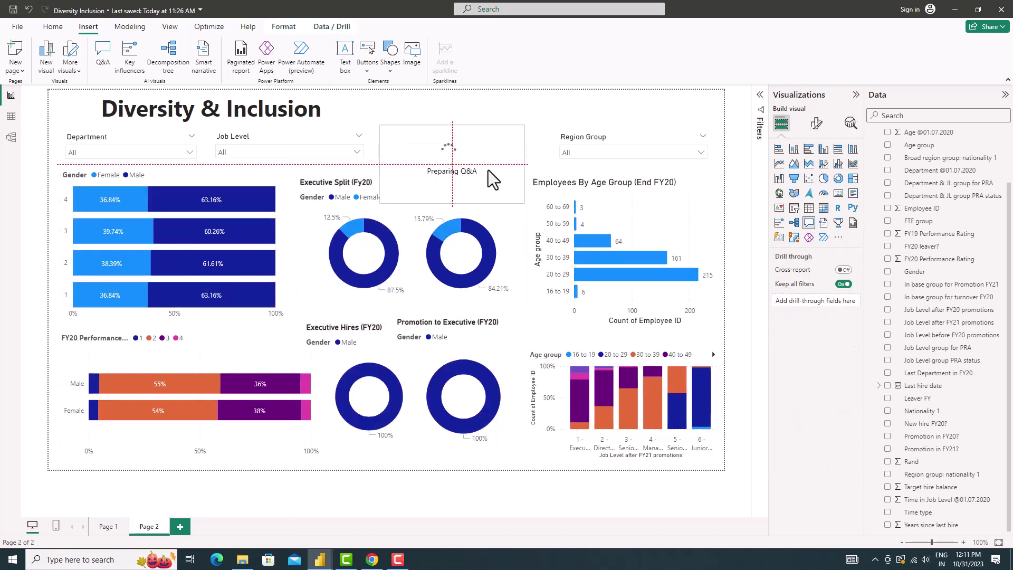
pyautogui.click(345, 52)
pyautogui.write('KP 4 - Performance Rati')
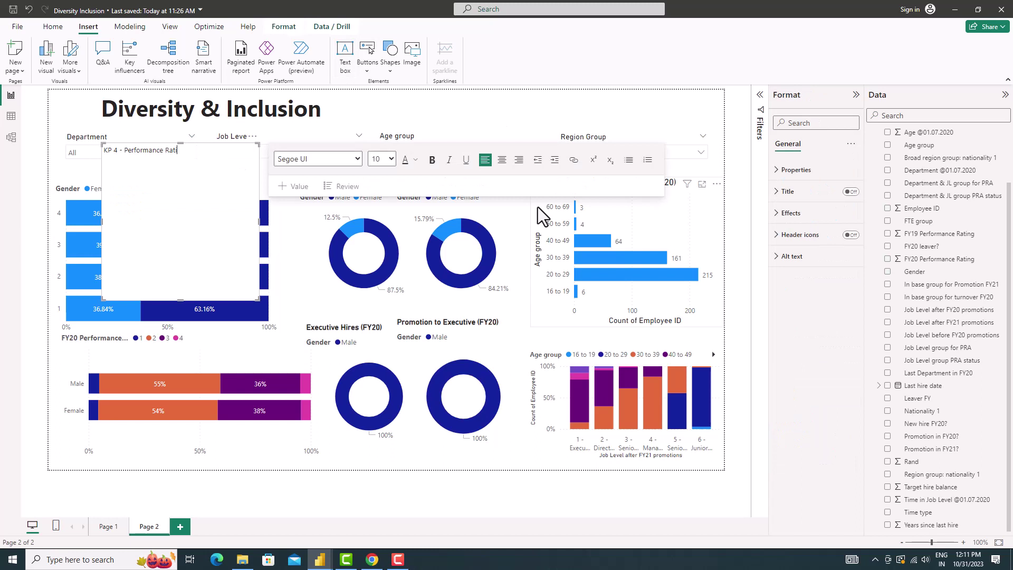
pyautogui.write('ng')
pyautogui.hotkey('ctrl', 'a')
pyautogui.hotkey('ctrl', 'b')
pyautogui.click(391, 159)
pyautogui.click(391, 242)
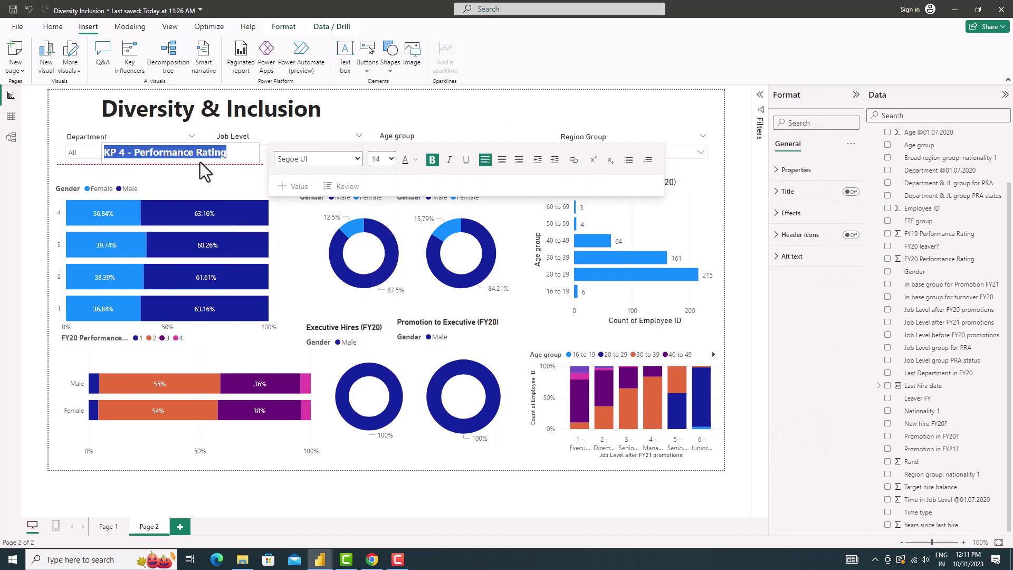
pyautogui.moveTo(245, 156); pyautogui.dragTo(203, 173)
# - Duplicate the heading above the executive donuts and reword it to 'KP 5 - Executive Gender Balance'
pyautogui.hotkey('ctrl', 'c')
pyautogui.hotkey('ctrl', 'v')
pyautogui.moveTo(433, 228); pyautogui.dragTo(320, 171)
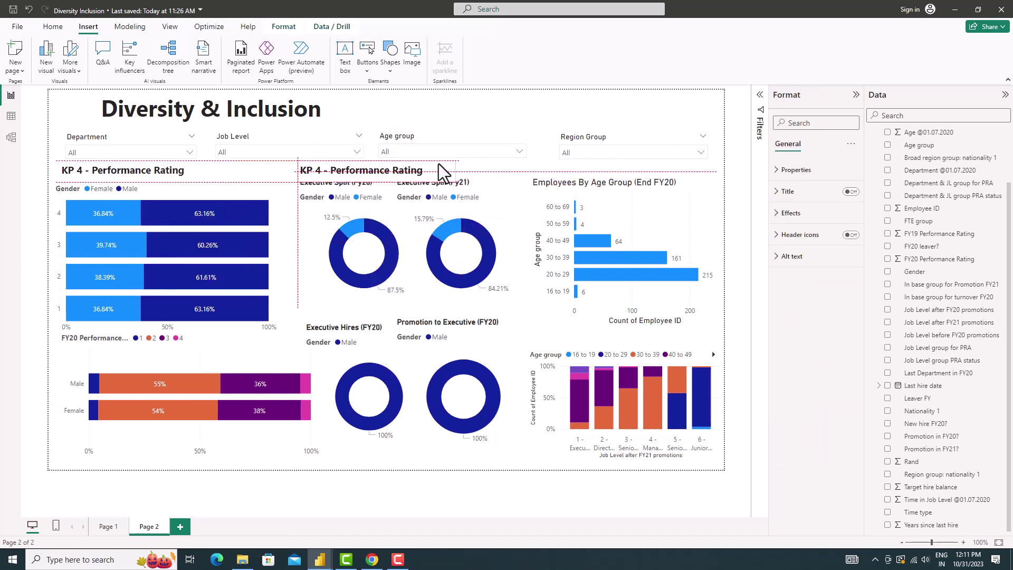
pyautogui.hotkey('shift', 'End')
pyautogui.press('Delete')
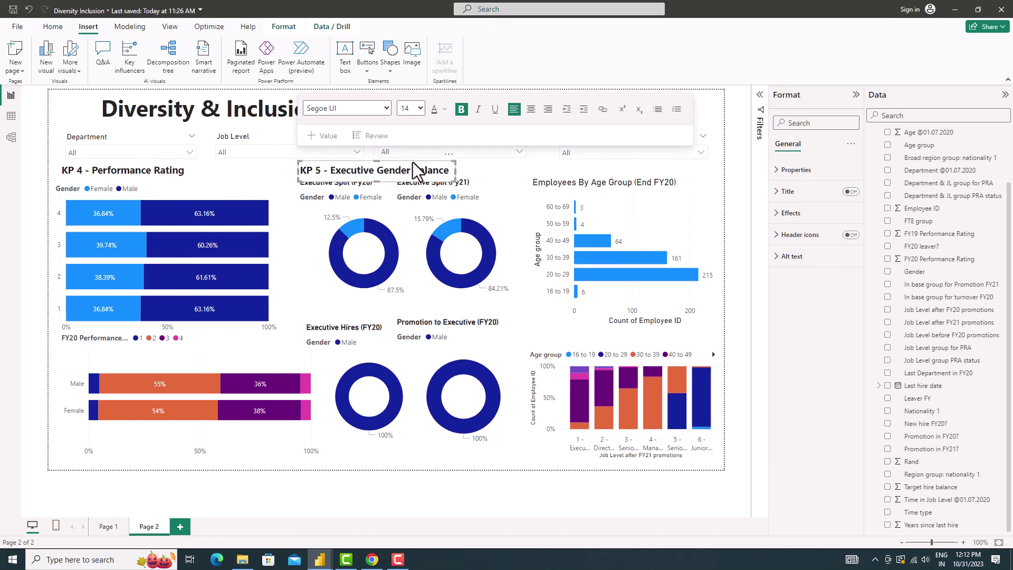
# - Copy the KP 5 heading above the age chart and retitle it 'KP 6 - Age Group'
pyautogui.press('Escape')
pyautogui.hotkey('ctrl', 'c')
pyautogui.hotkey('ctrl', 'v')
pyautogui.moveTo(459, 179); pyautogui.dragTo(674, 185)
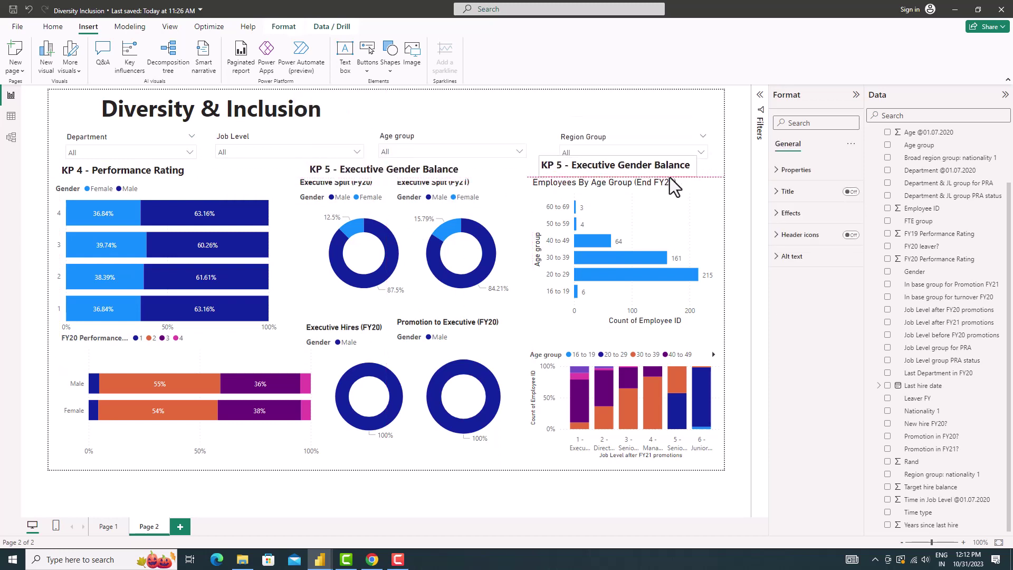
pyautogui.doubleClick(557, 169)
pyautogui.write('6')
pyautogui.moveTo(569, 169); pyautogui.dragTo(689, 168)
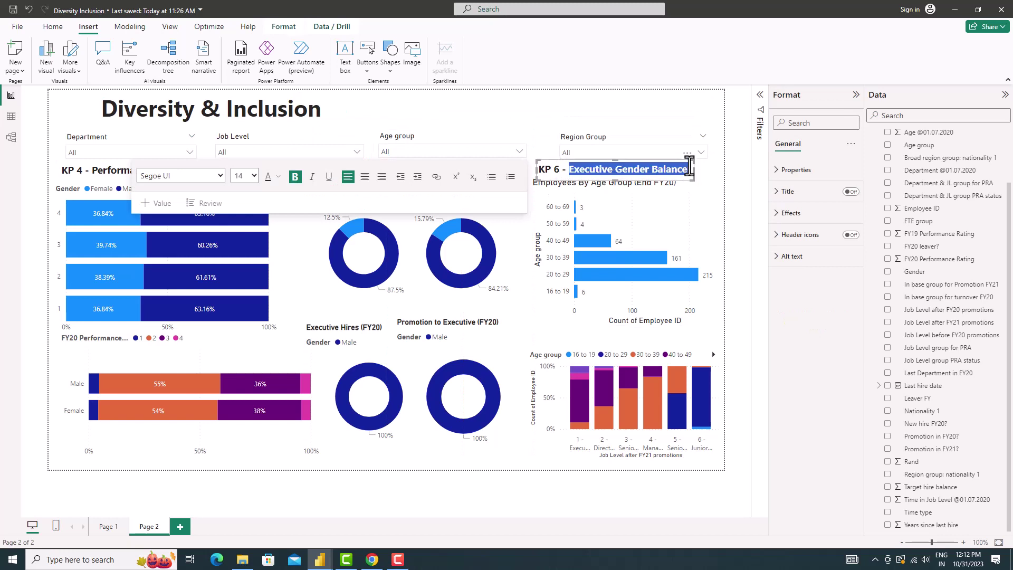
pyautogui.write('Age Group')
pyautogui.click(693, 206)
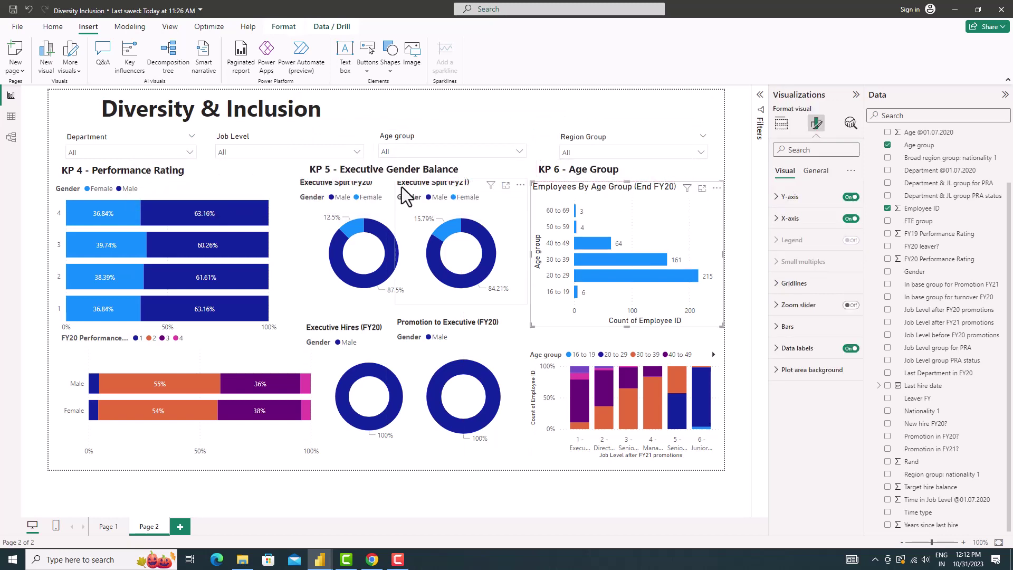
pyautogui.click(419, 235)
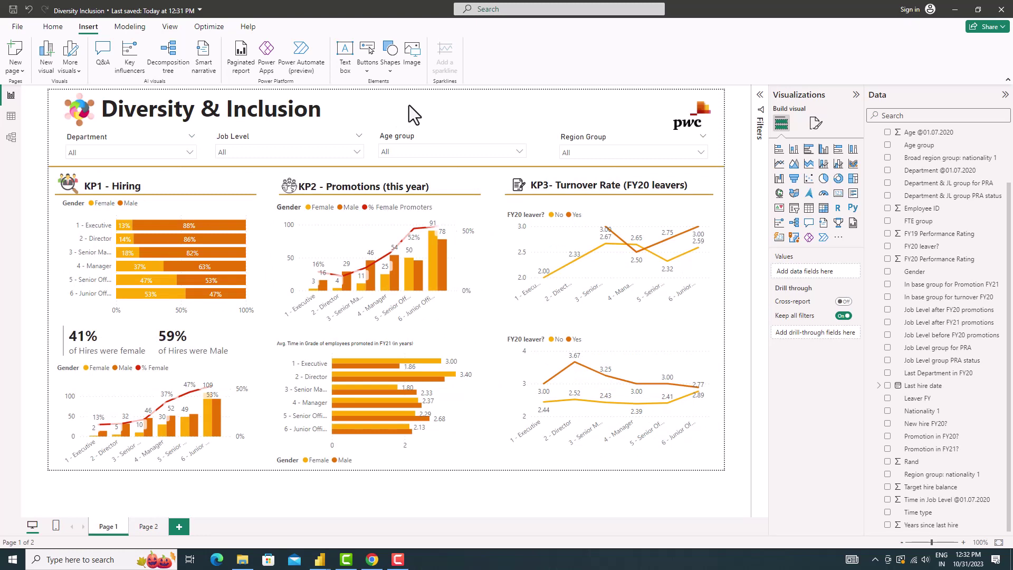
# - Switch to report Page 2 to view its orange-themed charts and section icons
pyautogui.click(149, 526)
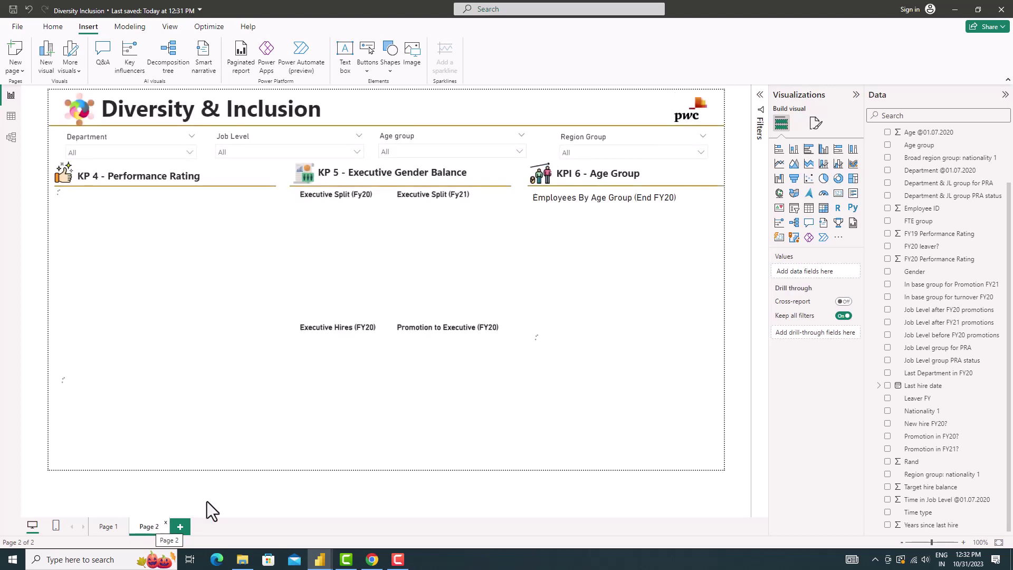
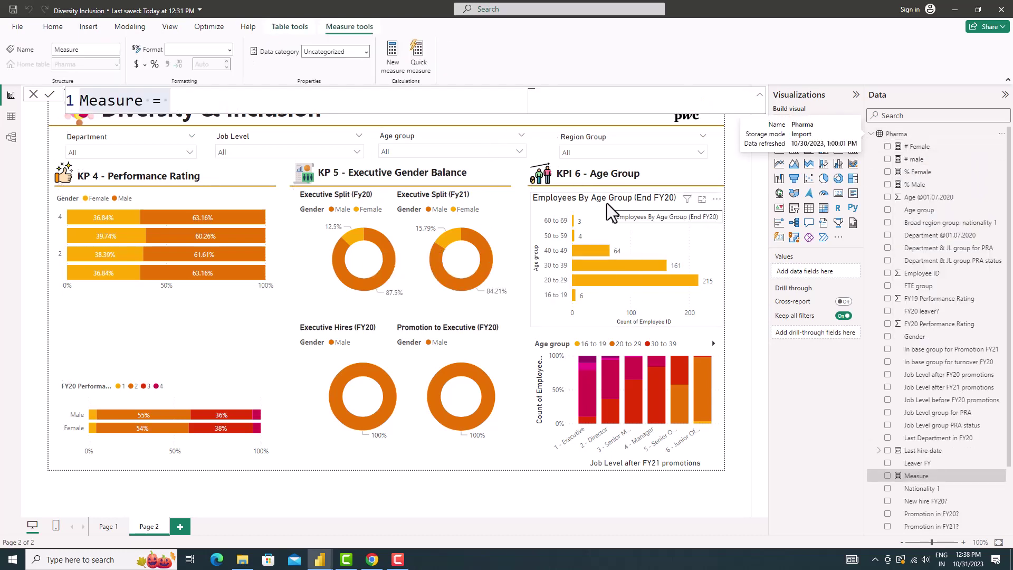
# - Enter the # Avg Men Rating formula: CALCULATE(AVERAGE(Pharma[FY20 Performance Rating]),FILTER(Pharma,Pharma[Gender]="Male"))
pyautogui.write('# Avg Men Rating=')
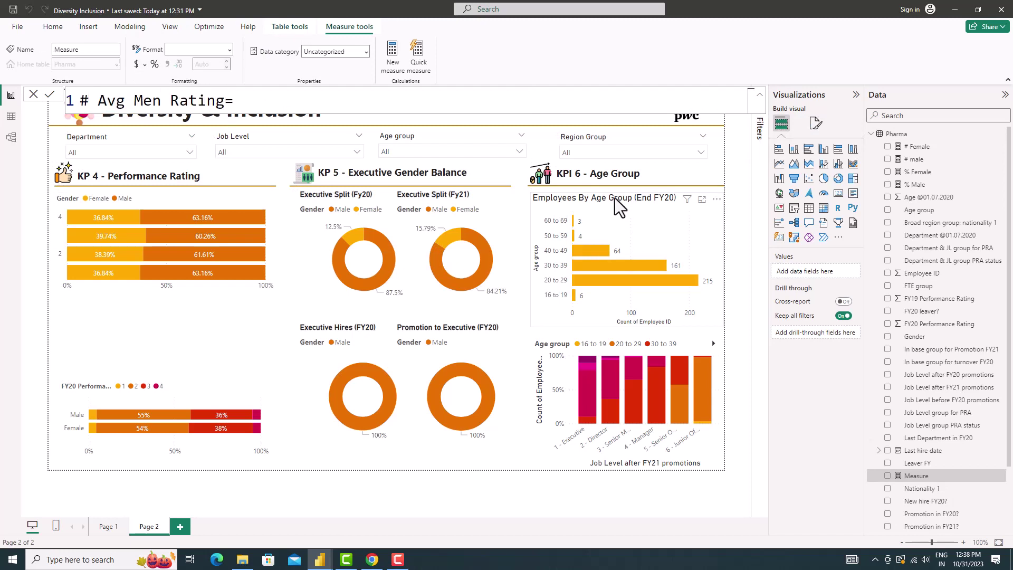
pyautogui.write('ca')
pyautogui.press('Tab')
pyautogui.write('a')
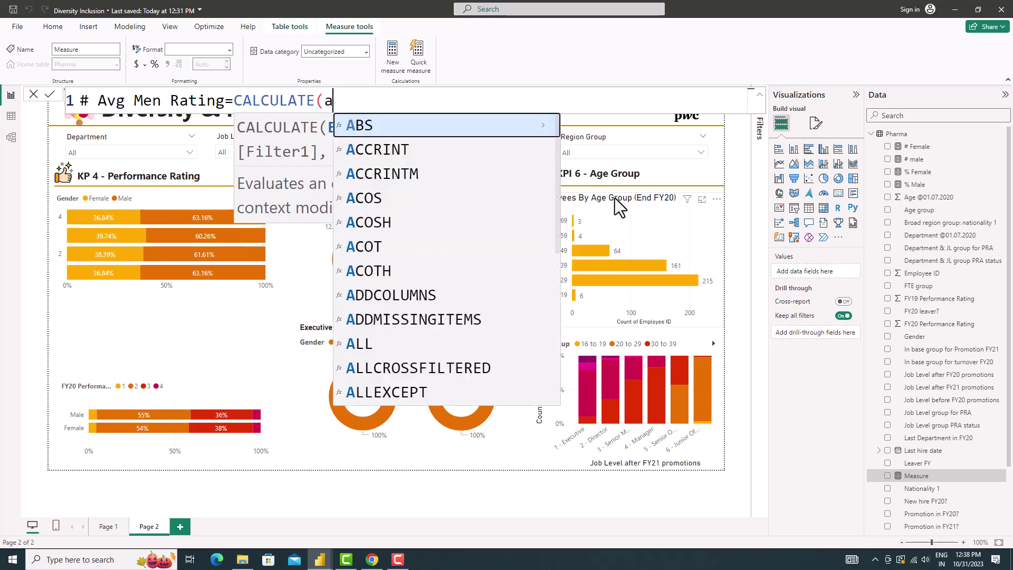
pyautogui.write('ve')
pyautogui.press('Tab')
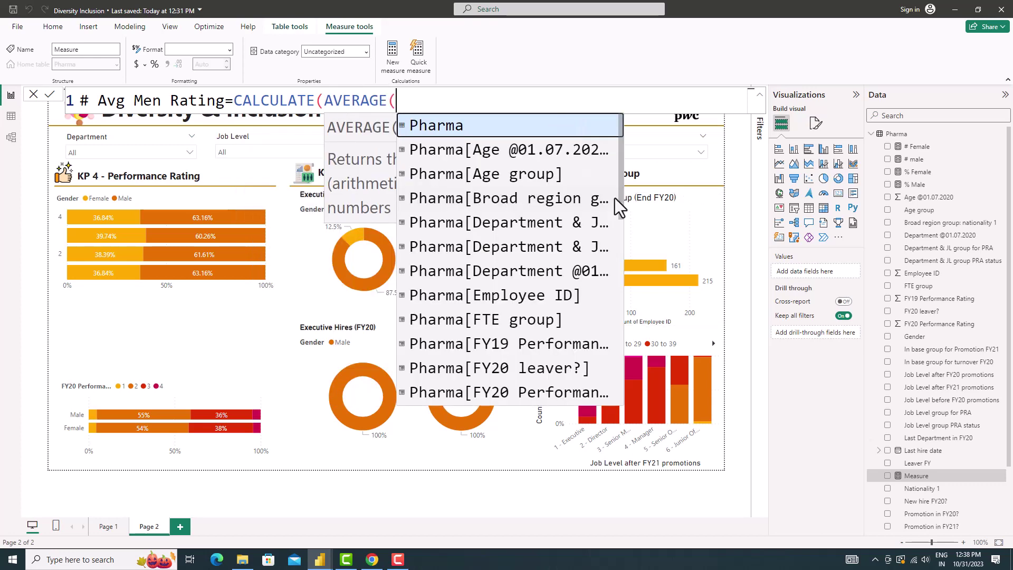
pyautogui.write('Phar')
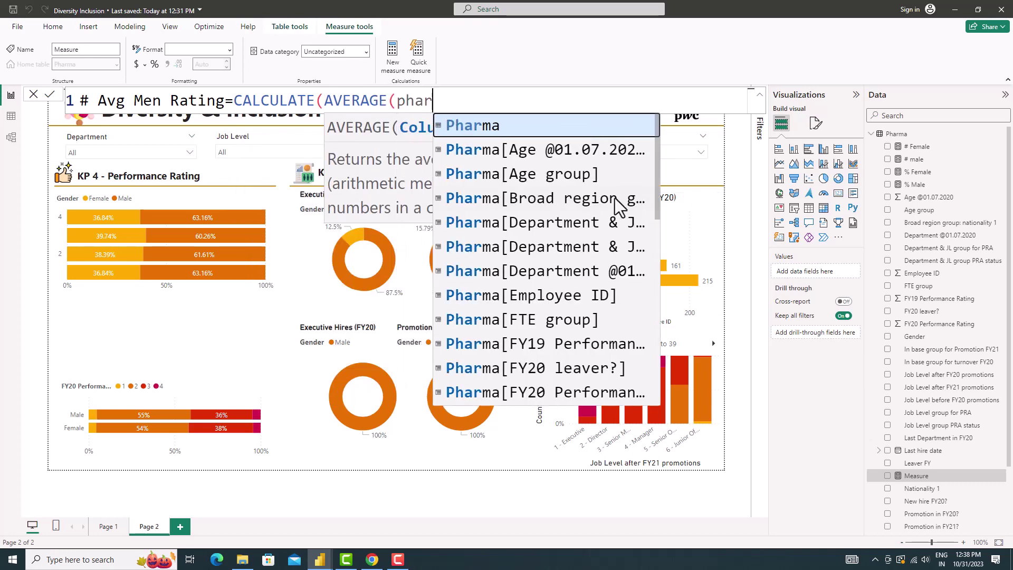
pyautogui.write('ma[')
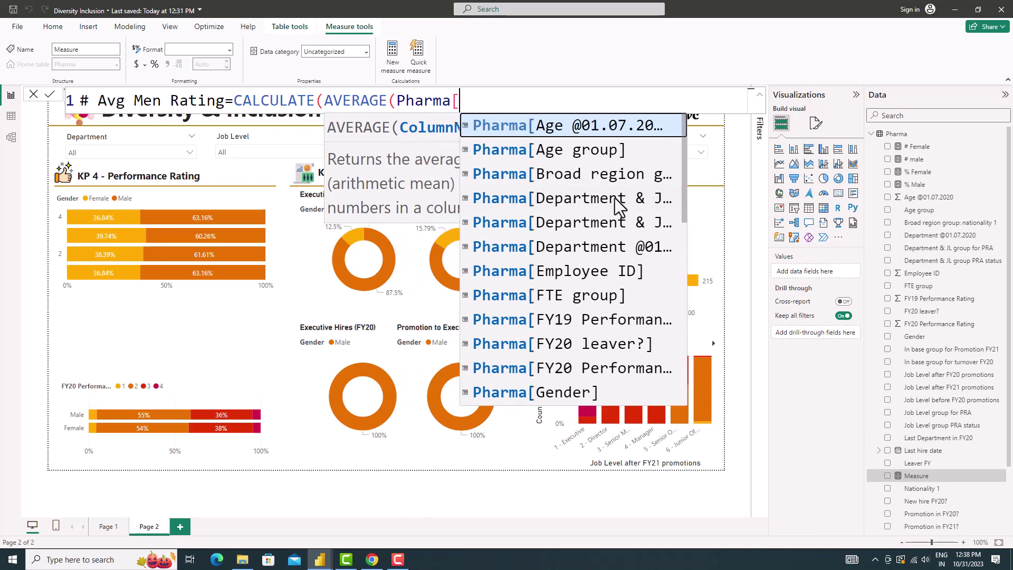
pyautogui.write('fy20')
pyautogui.press('Down')
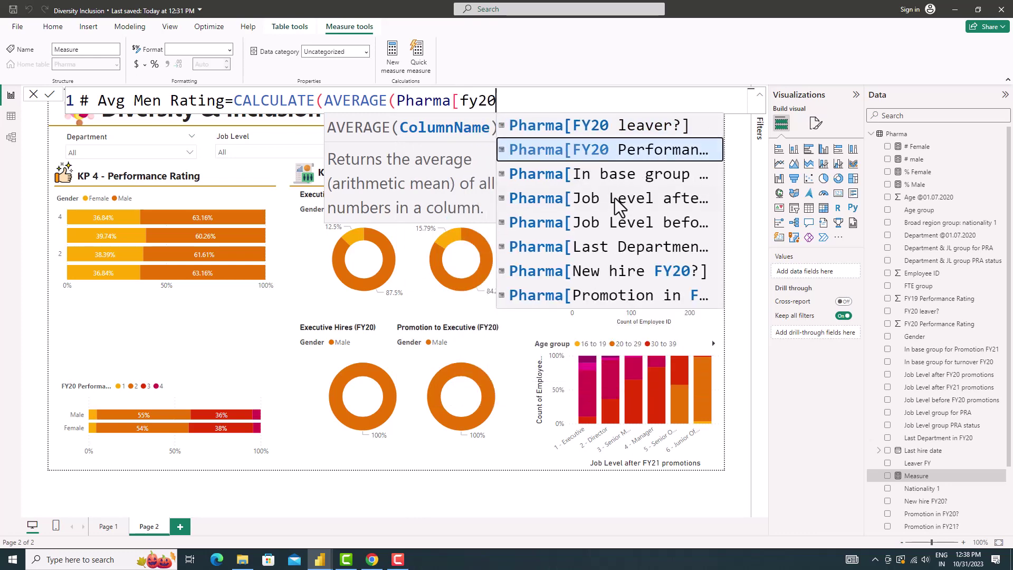
pyautogui.press('Tab')
pyautogui.write(',f')
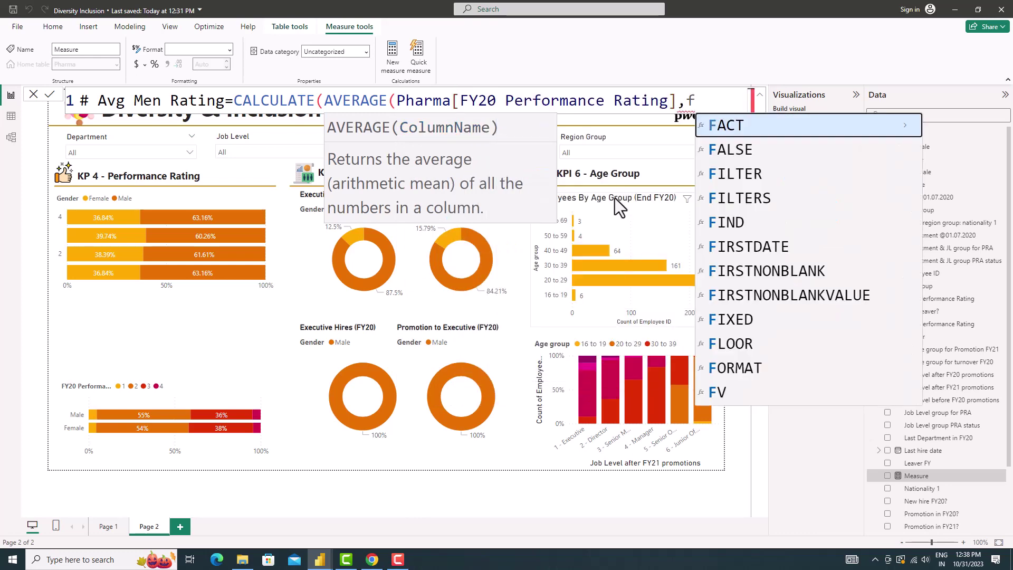
pyautogui.write('il')
pyautogui.press('Tab')
pyautogui.write('ph')
pyautogui.press('Tab')
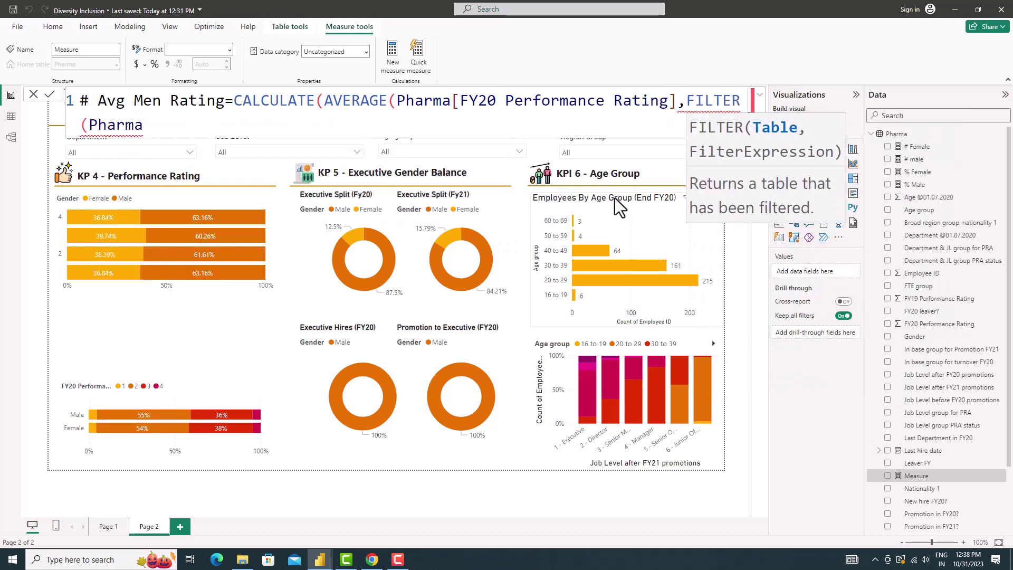
pyautogui.write(',pharma')
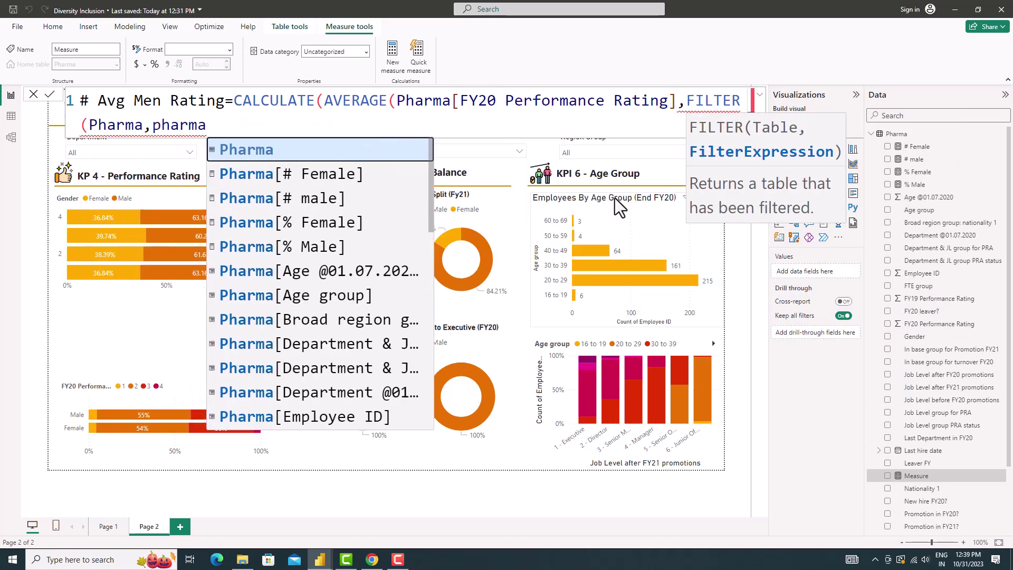
pyautogui.write('[ge')
pyautogui.press('Tab')
pyautogui.write('="Male"')
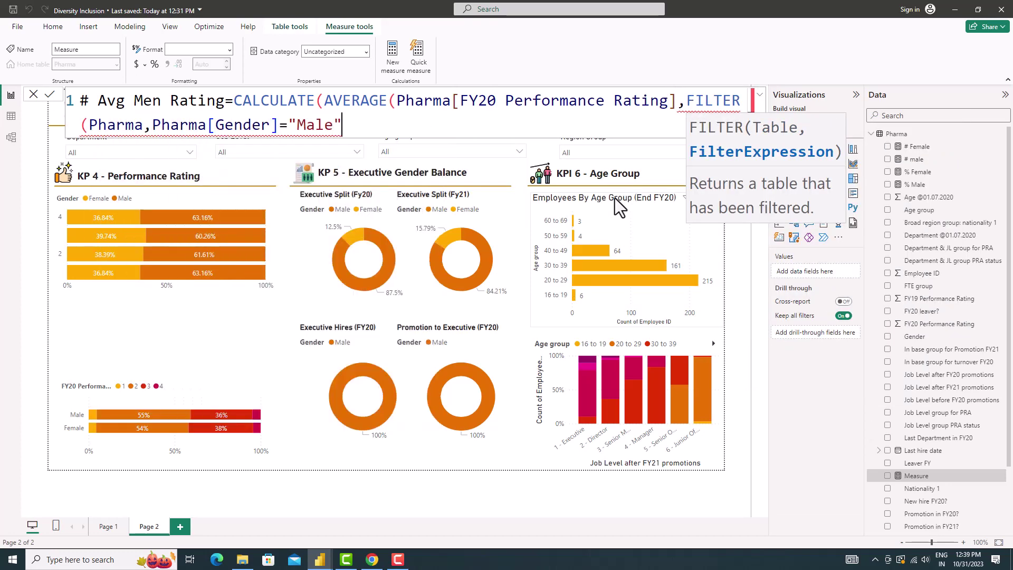
pyautogui.write(')))')
pyautogui.press('Return')
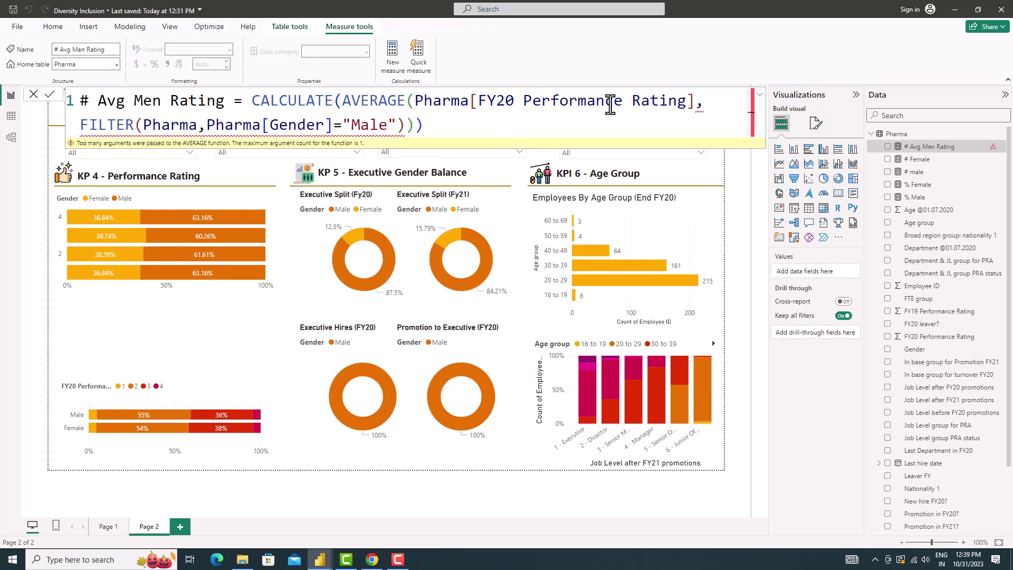
# - Fix the misplaced closing parenthesis, then show the measure as a smaller 2.41 card
pyautogui.click(694, 100)
pyautogui.write(')')
pyautogui.press('Down')
pyautogui.press('BackSpace')
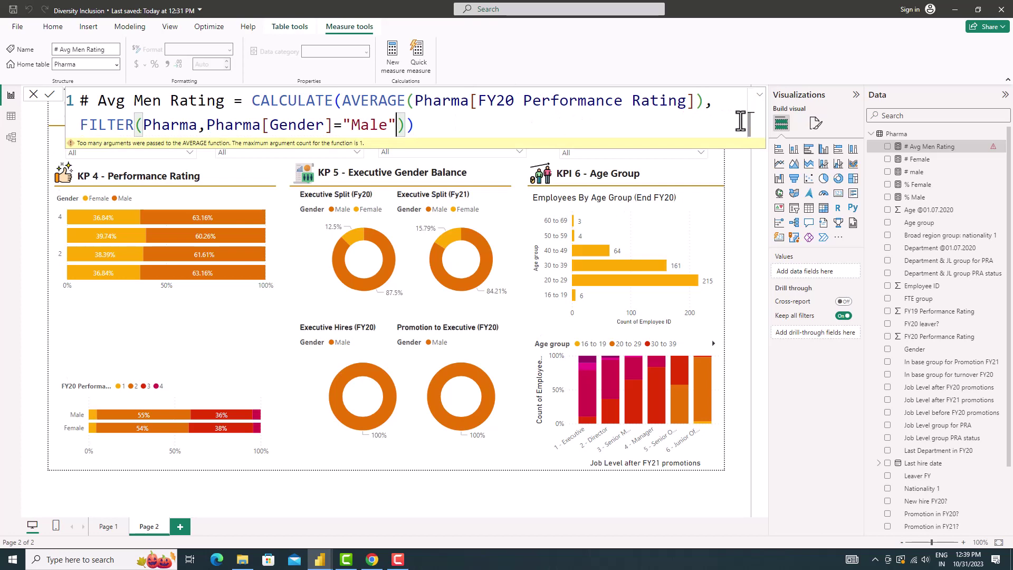
pyautogui.press('Return')
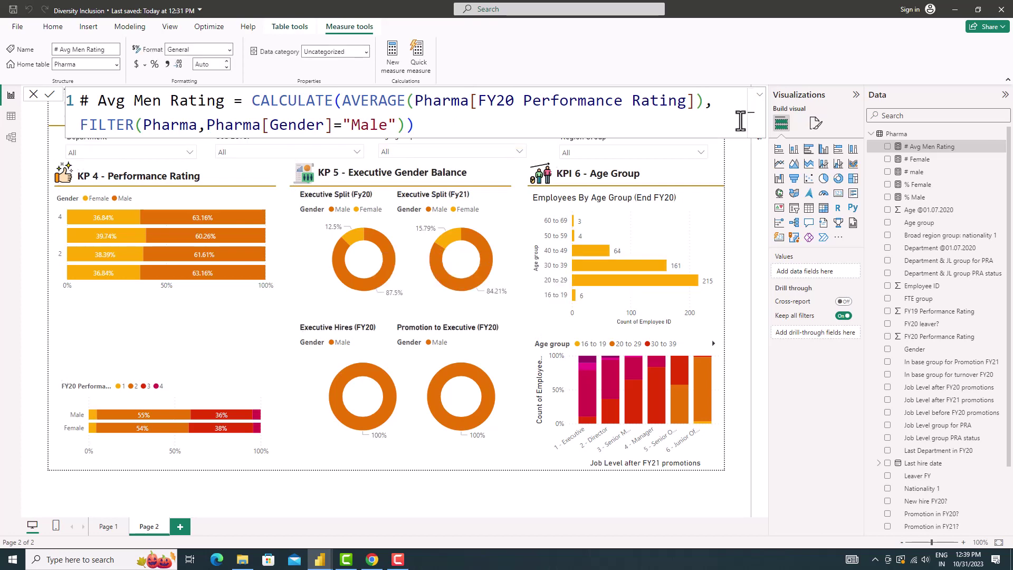
pyautogui.click(887, 147)
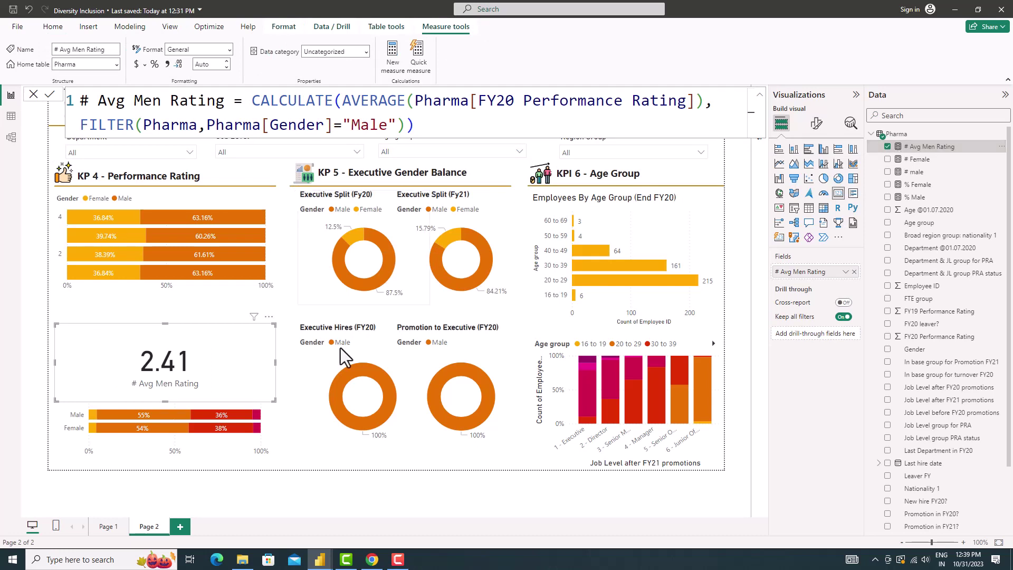
pyautogui.moveTo(274, 399)
pyautogui.mouseDown()
pyautogui.moveTo(174, 375)
pyautogui.moveTo(264, 360)
pyautogui.moveTo(254, 351)
pyautogui.mouseUp()
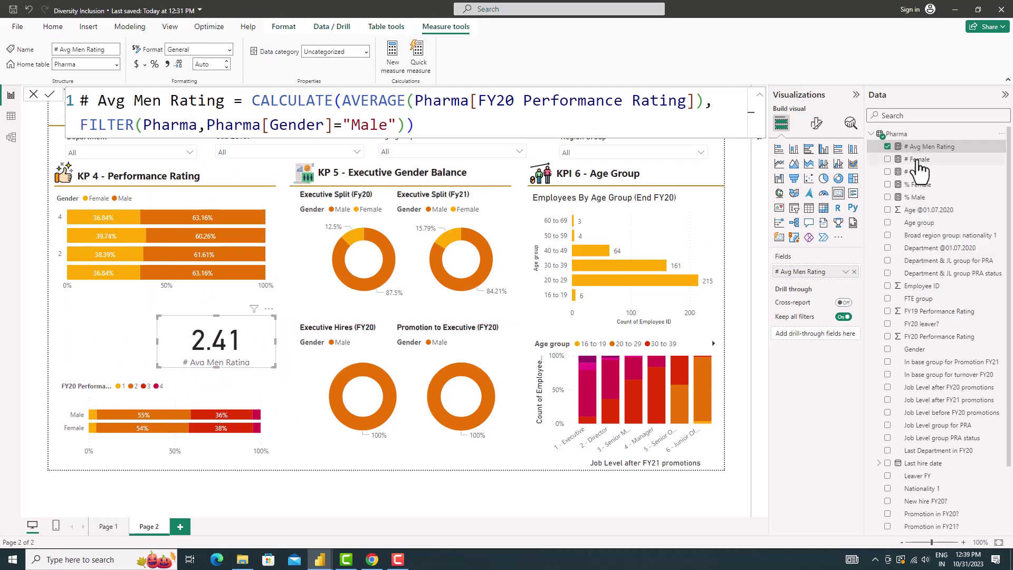
# - Create the #Avg Female Rating measure and paste in the # Avg Men Rating formula
pyautogui.write('#A')
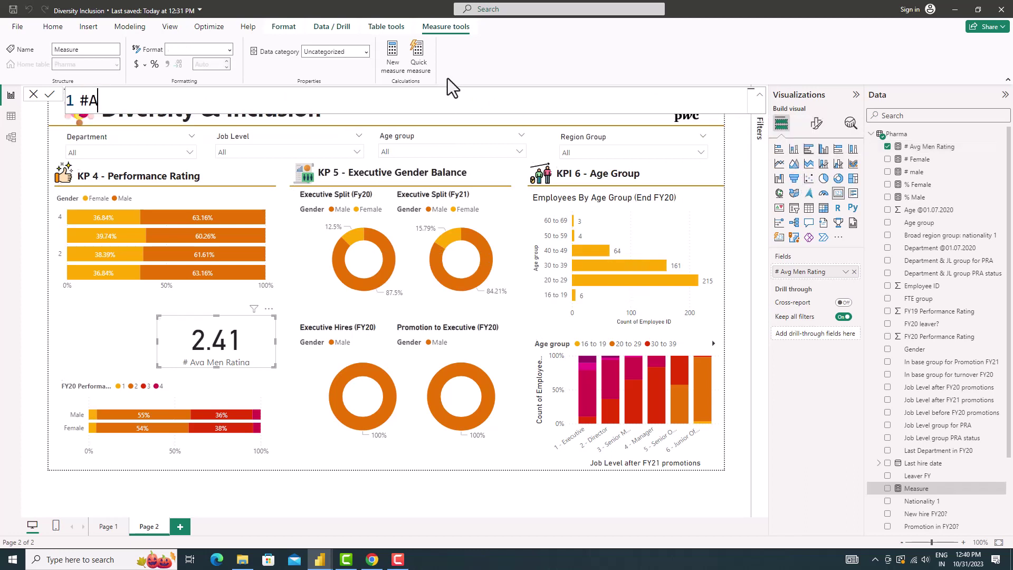
pyautogui.write('vg Female Rating=')
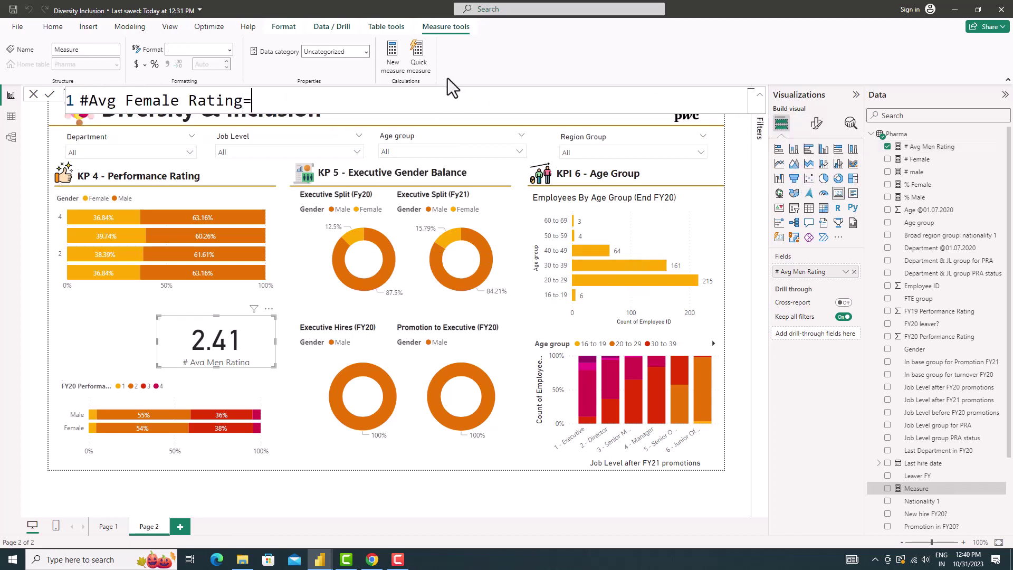
pyautogui.press('Return')
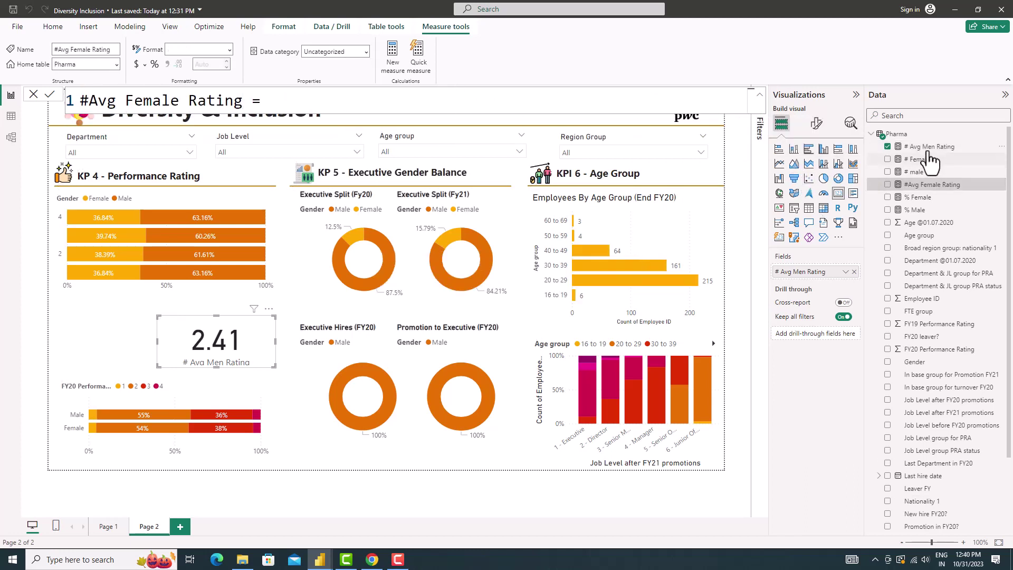
pyautogui.click(930, 146)
pyautogui.hotkey('ctrl', 'a')
pyautogui.click(931, 184)
pyautogui.write('# Avg Men Rating = CALCULATE(AVERAGE(Pharma[FY20 Performance Rating]),FILTER(Pharma,Pharma[Gender]="Male"))')
# - Remove the duplicated measure name and change "Male" to "Female" in the filter
pyautogui.moveTo(432, 102); pyautogui.dragTo(287, 83)
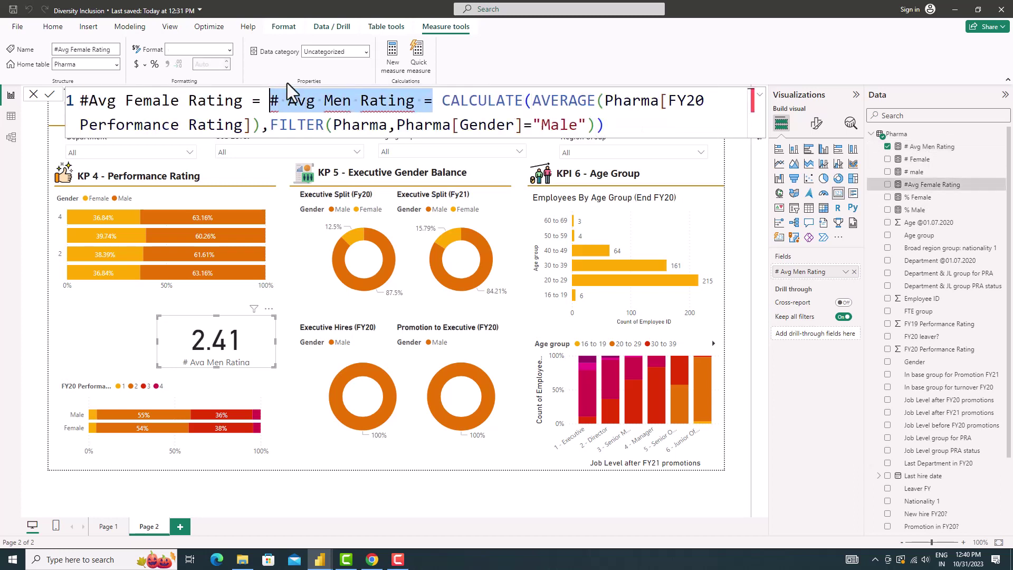
pyautogui.press('BackSpace')
pyautogui.press('Down')
pyautogui.hotkey('ctrl', 'Right')
pyautogui.hotkey('ctrl', 'Right')
pyautogui.hotkey('ctrl', 'Right')
pyautogui.press('BackSpace')
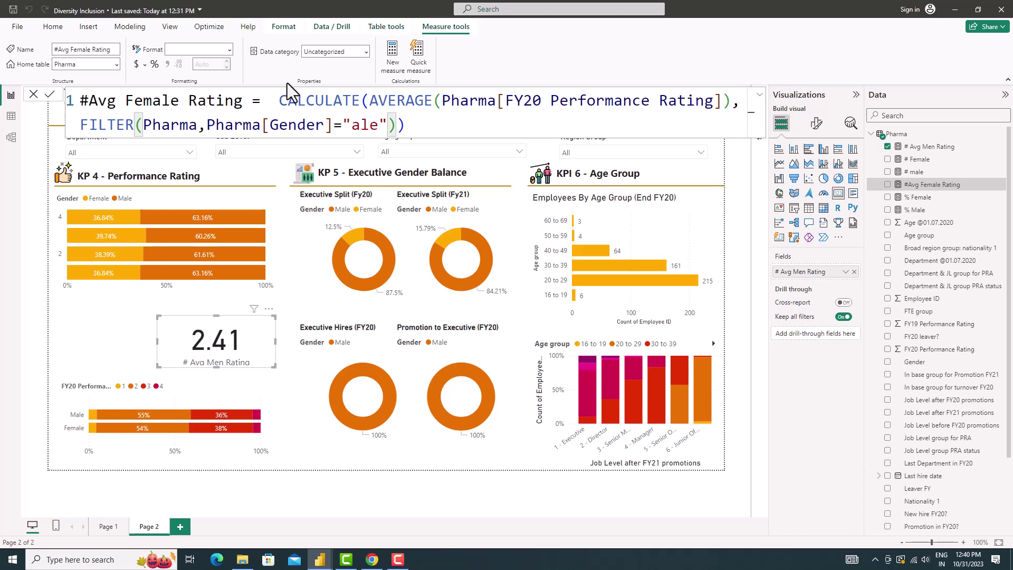
pyautogui.write('Fem')
pyautogui.press('Return')
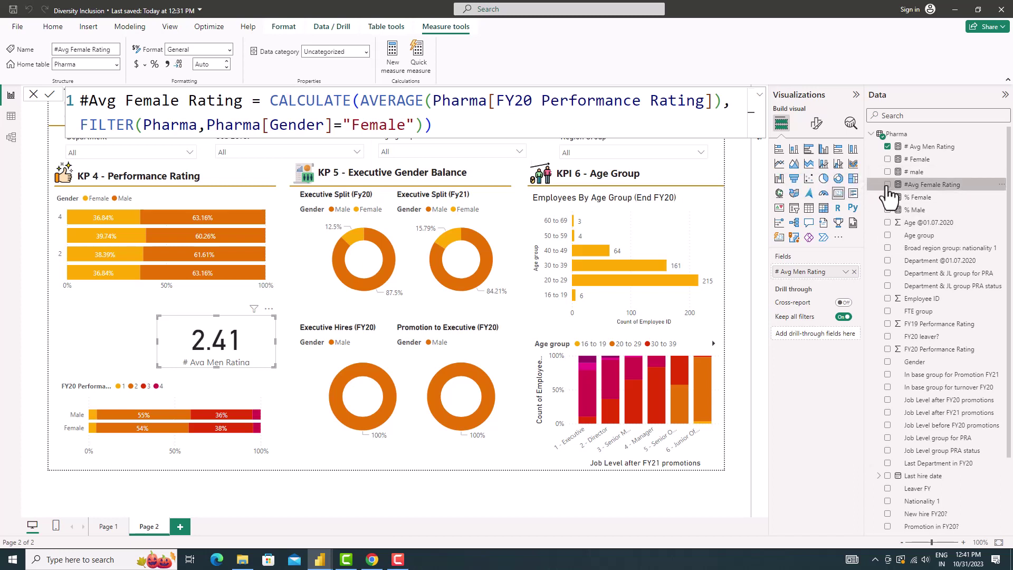
# - Replace the separate female card with a multi-row card showing #Avg Female Rating and # Avg Men Rating
pyautogui.click(838, 193)
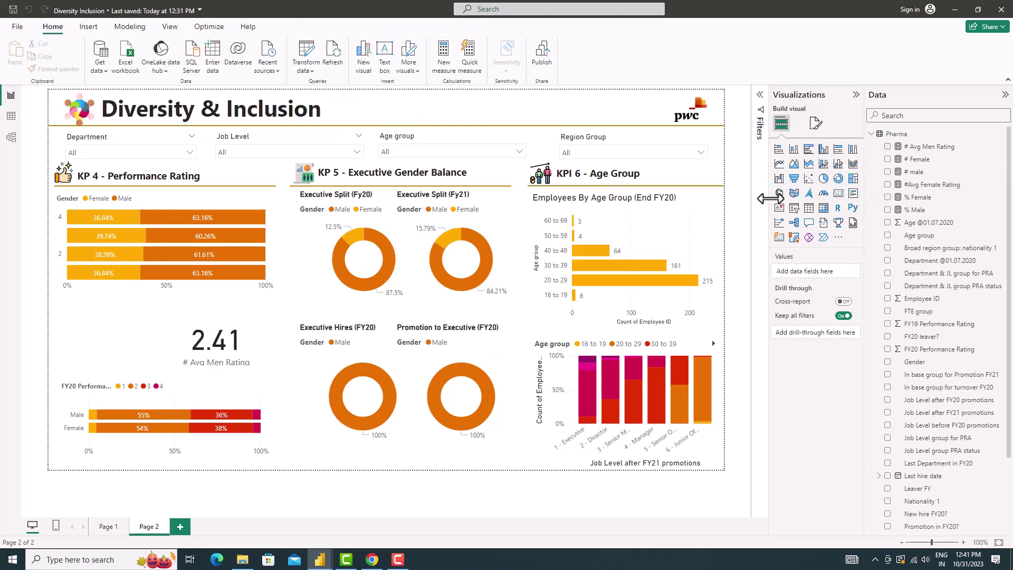
pyautogui.click(887, 184)
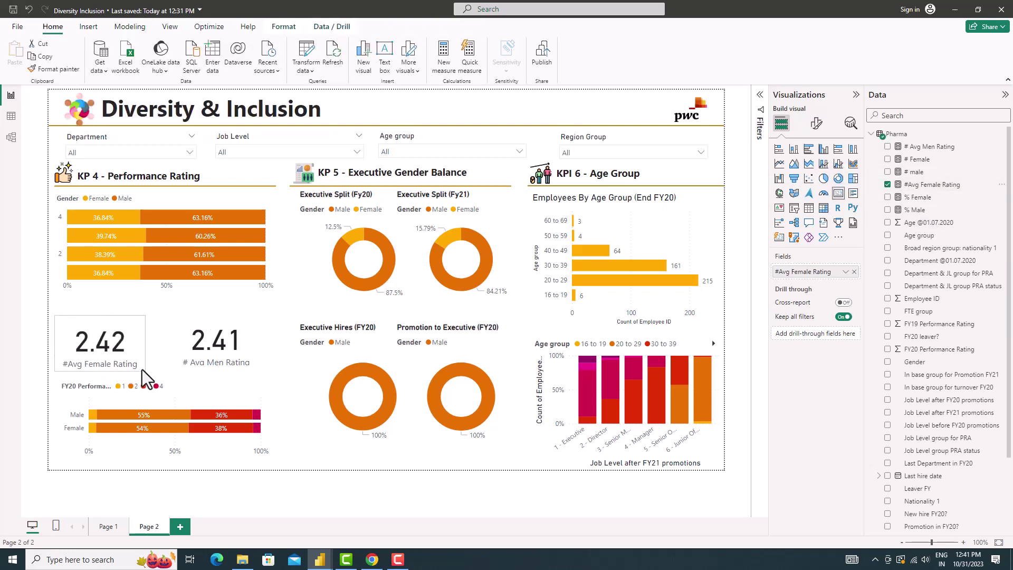
pyautogui.press('Delete')
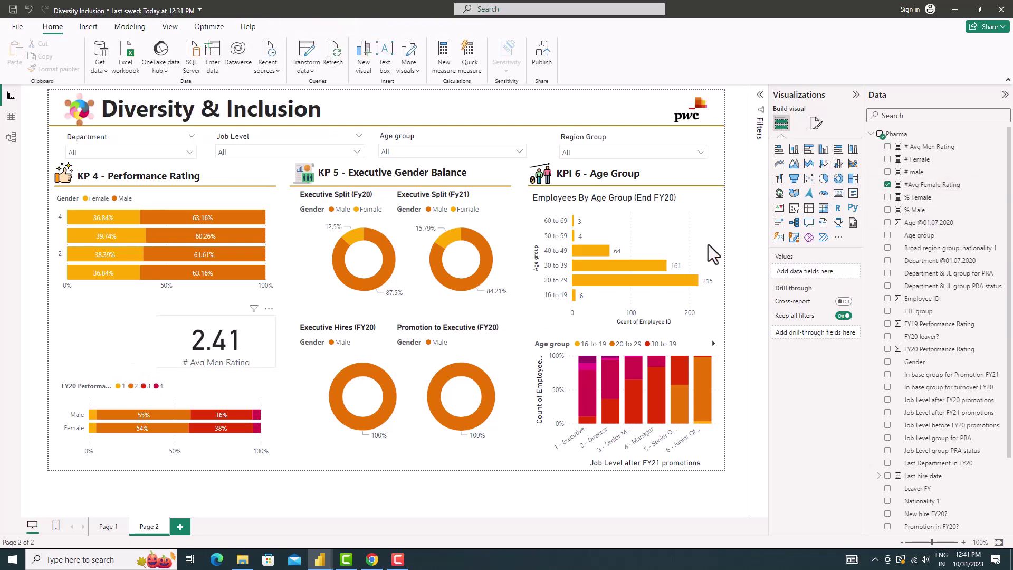
pyautogui.click(853, 193)
pyautogui.click(887, 184)
pyautogui.click(887, 146)
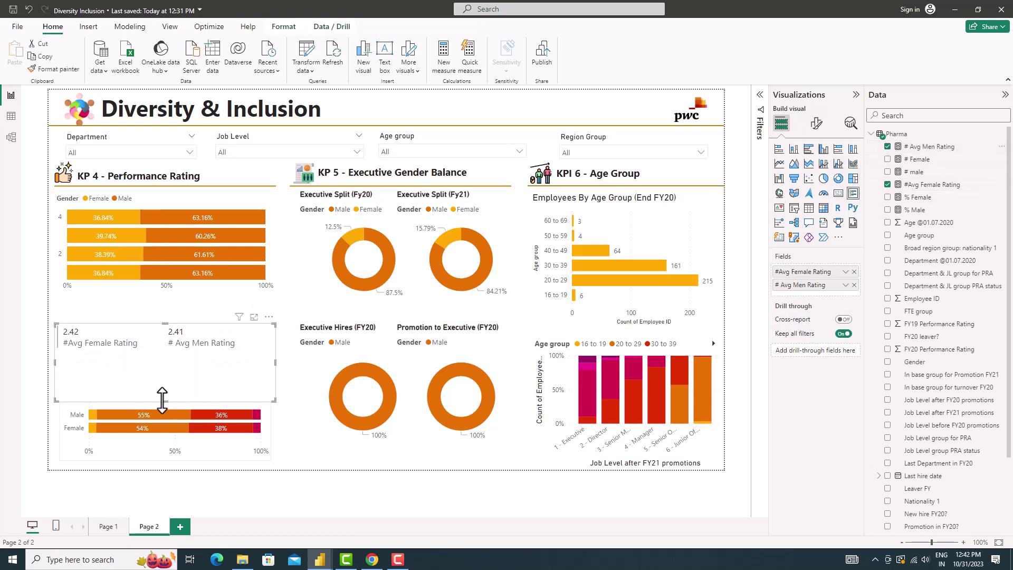
pyautogui.click(164, 359)
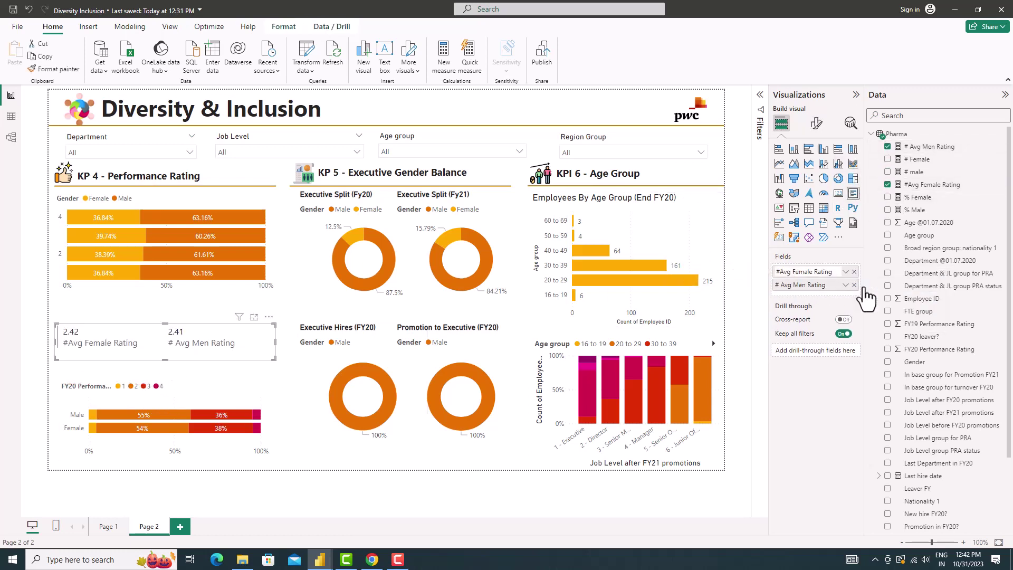
pyautogui.doubleClick(804, 271)
# - Relabel the card fields as #Avg Rating Women and # Avg Rating Men
pyautogui.press('Right')
pyautogui.hotkey('ctrl', 'Left')
pyautogui.press('BackSpace')
pyautogui.press('BackSpace')
pyautogui.press('BackSpace')
pyautogui.press('Return')
pyautogui.doubleClick(801, 285)
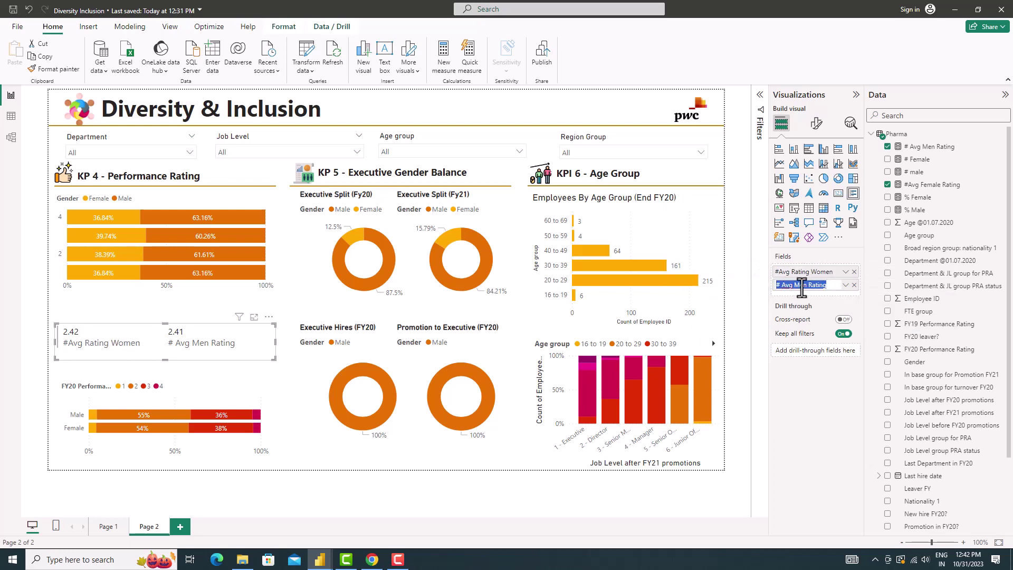
pyautogui.write('Men')
pyautogui.press('Return')
# - Set the card's callout value font size to 20
pyautogui.click(816, 123)
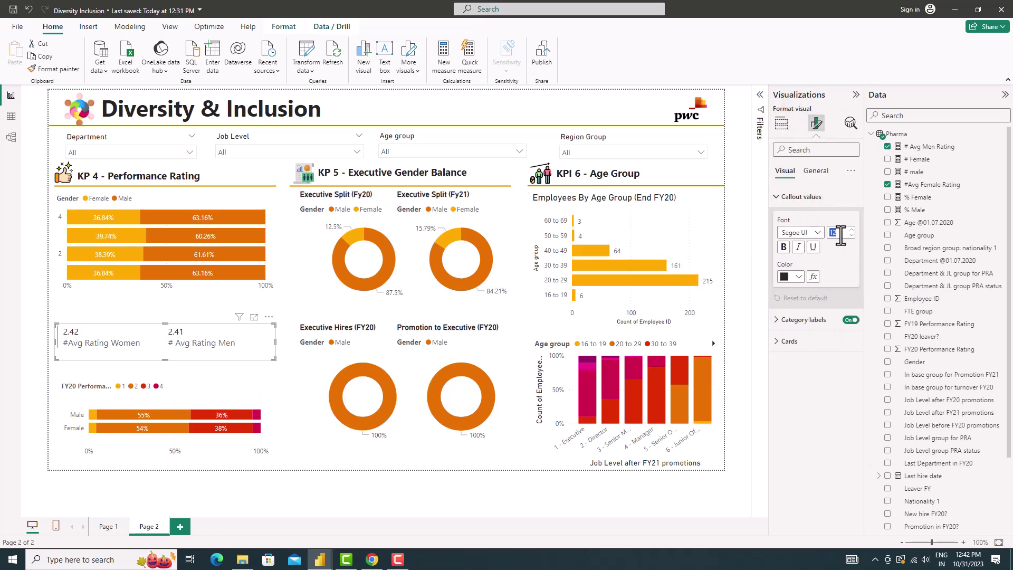
pyautogui.write('18')
pyautogui.moveTo(167, 323); pyautogui.dragTo(170, 318)
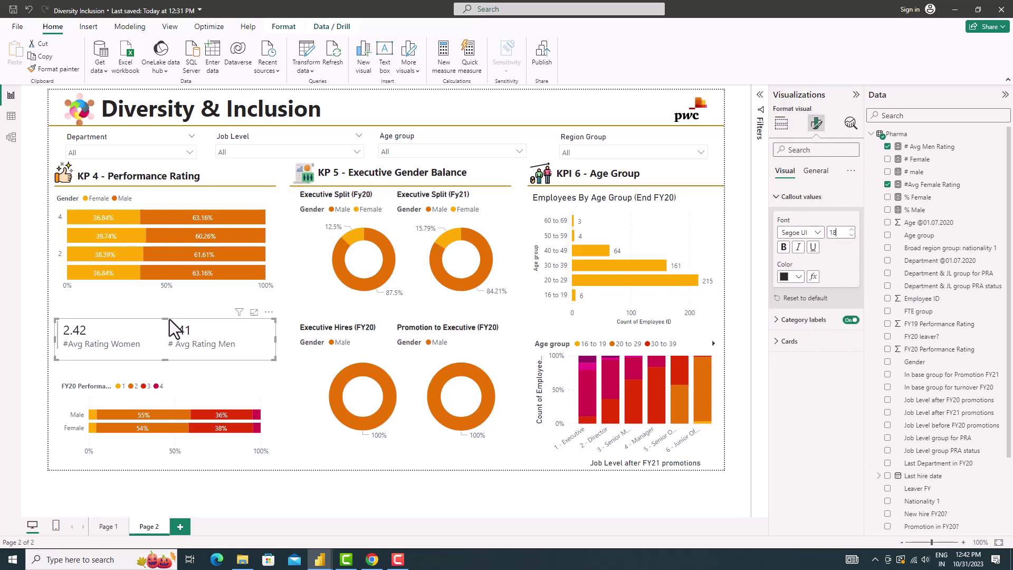
pyautogui.doubleClick(832, 233)
pyautogui.write('20')
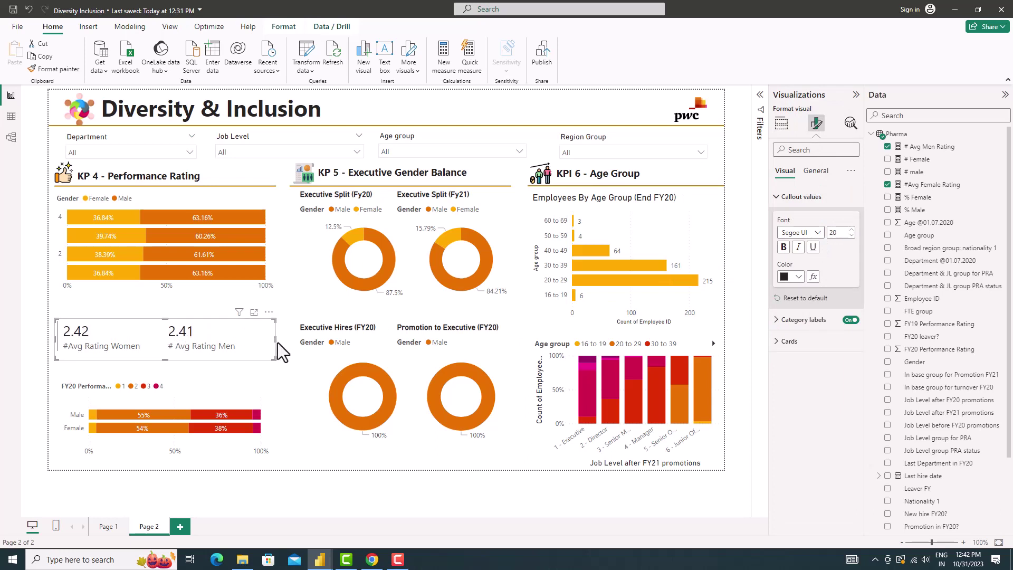
# - Narrow the card and resize the Performance Rating and FY20 Performance charts around it
pyautogui.moveTo(275, 349)
pyautogui.mouseDown()
pyautogui.moveTo(241, 346)
pyautogui.moveTo(248, 340)
pyautogui.mouseUp()
pyautogui.click(168, 273)
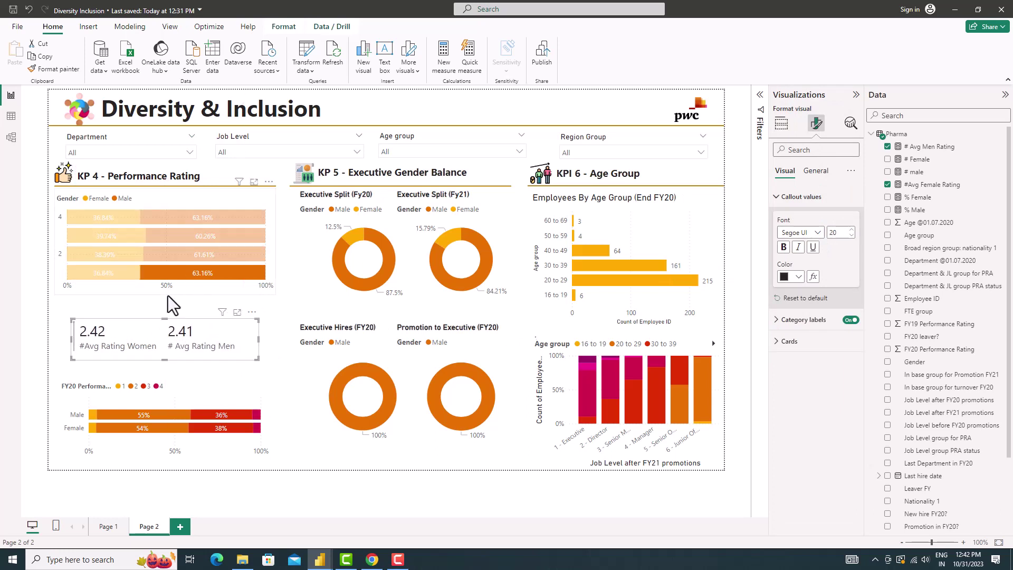
pyautogui.moveTo(167, 294); pyautogui.dragTo(166, 312)
pyautogui.click(159, 406)
pyautogui.moveTo(165, 377); pyautogui.dragTo(165, 362)
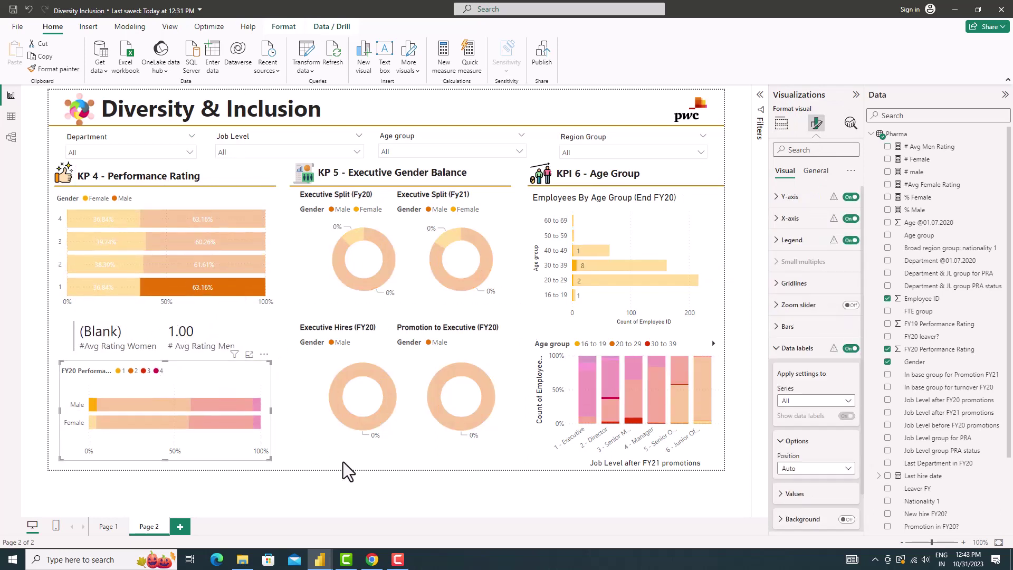
# - Start the # Avg Men Rating measure with CALCULATE(AVERAGE(Pharma[FY20 Performance Rating])
pyautogui.rightClick(895, 134)
pyautogui.press('Escape')
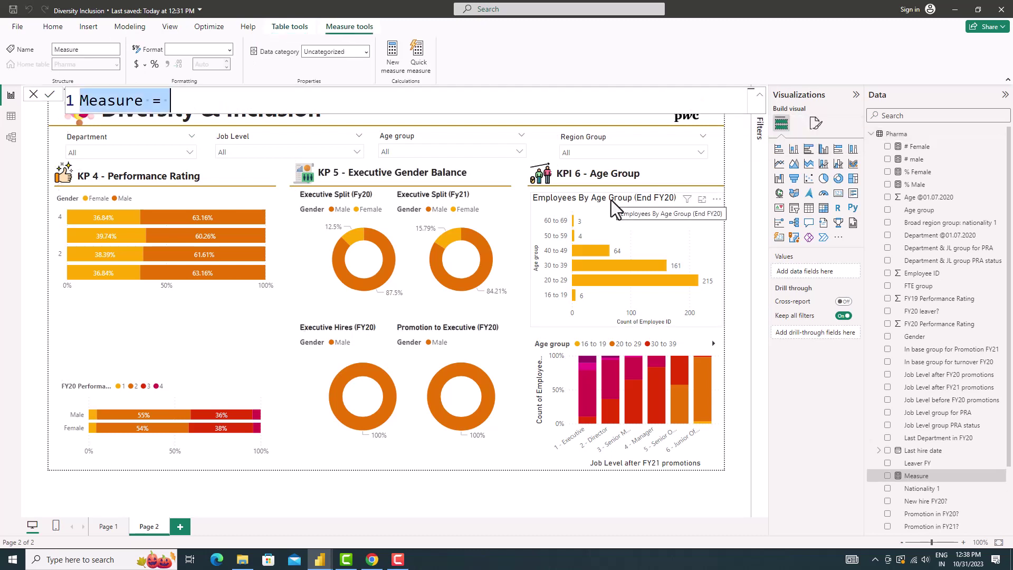
pyautogui.write('# A')
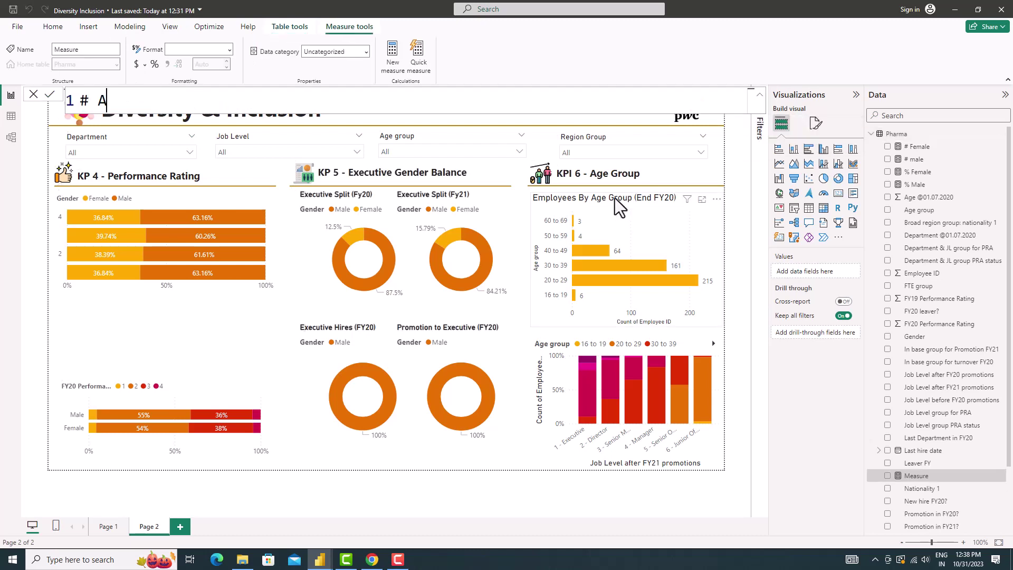
pyautogui.write('vg Men Rati')
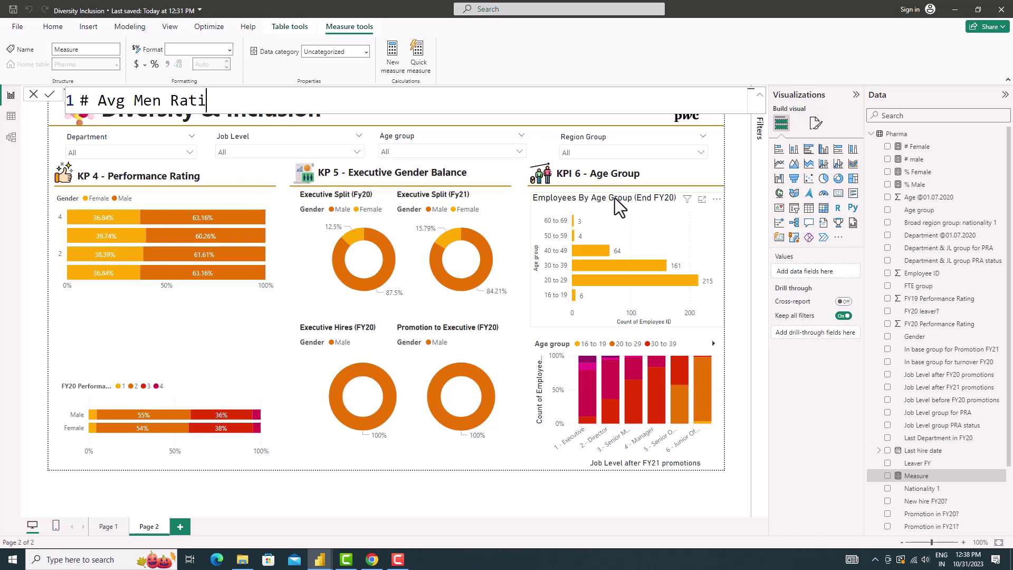
pyautogui.write('ng=')
pyautogui.write('ca')
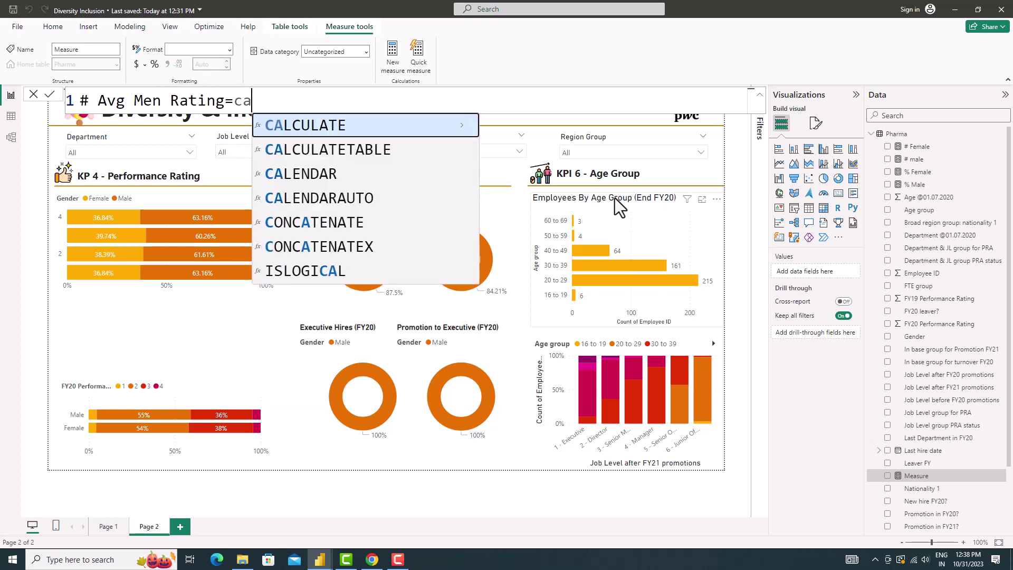
pyautogui.press('Tab')
pyautogui.write('afv')
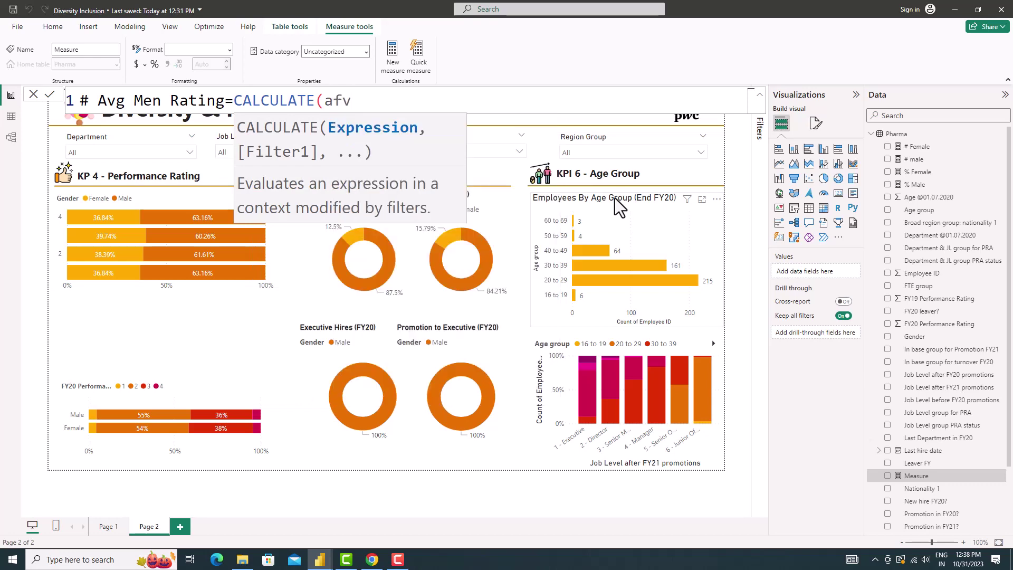
pyautogui.press('BackSpace')
pyautogui.press('BackSpace')
pyautogui.write('v')
pyautogui.press('Tab')
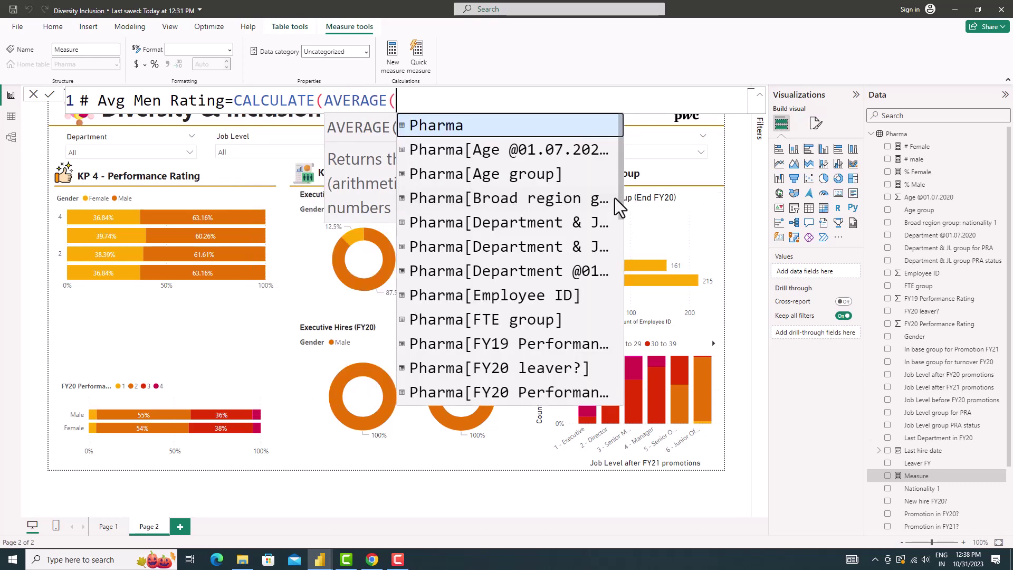
pyautogui.write('phar')
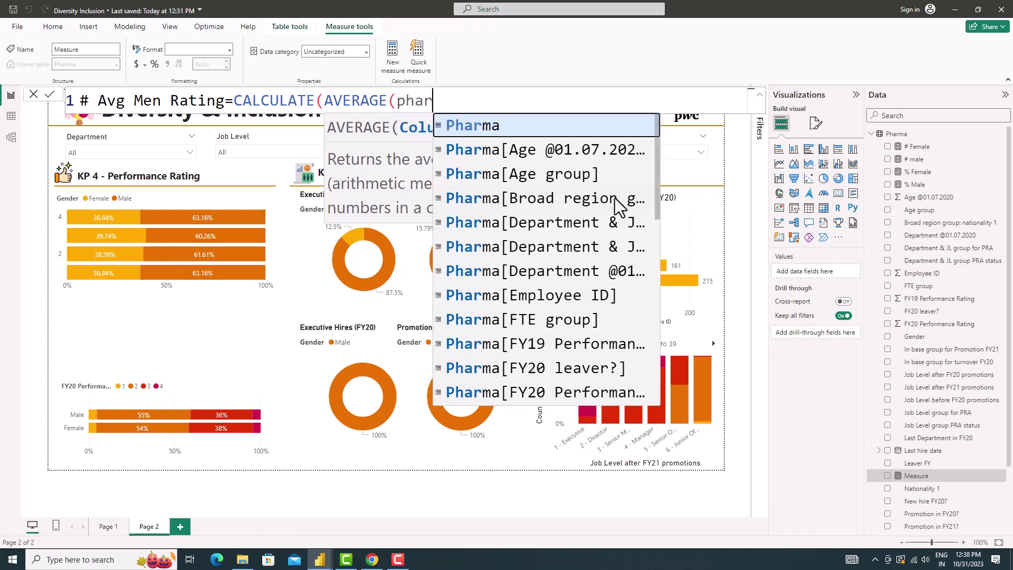
pyautogui.write('ma')
pyautogui.press('Tab')
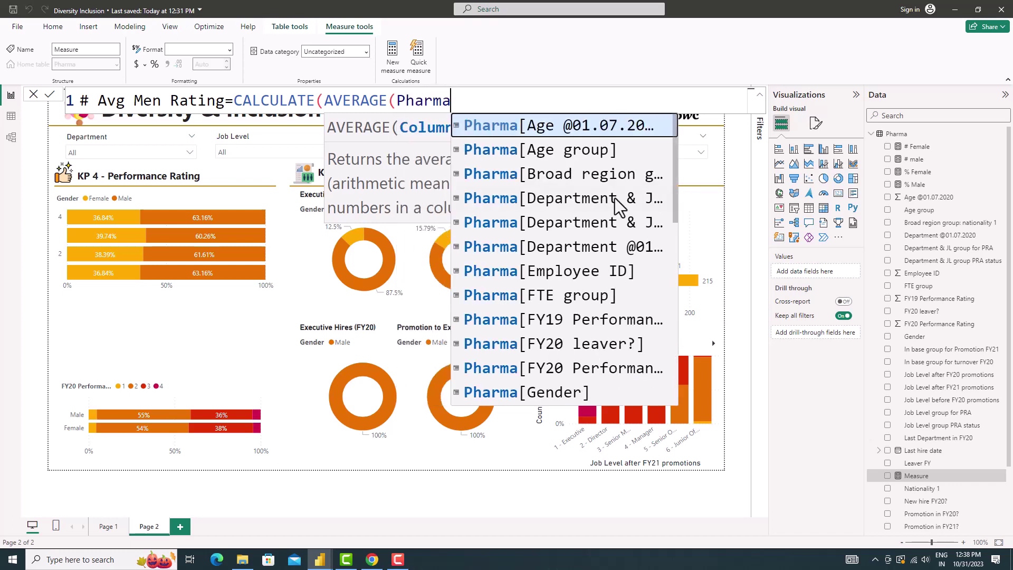
pyautogui.write('[')
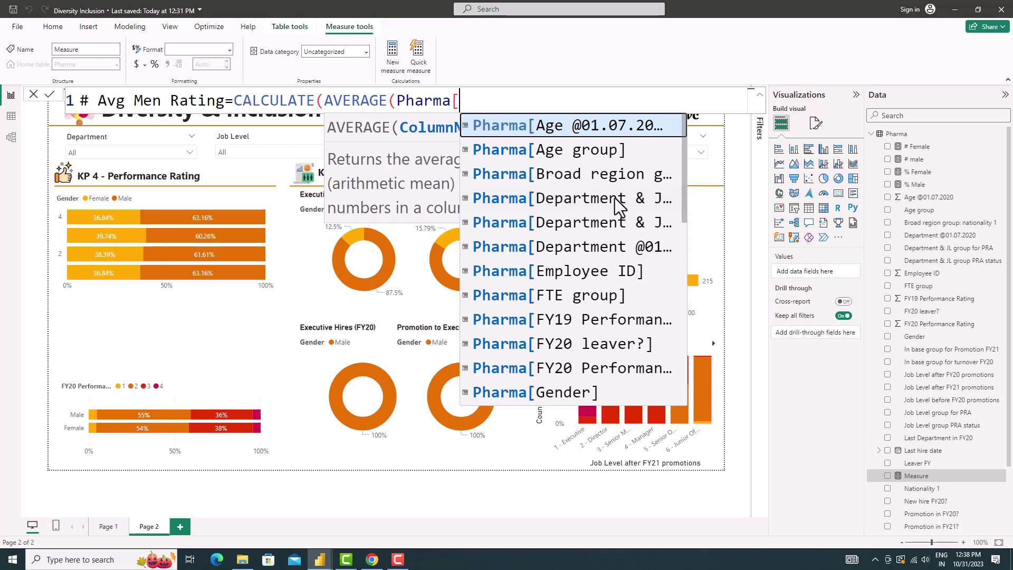
pyautogui.write('fy')
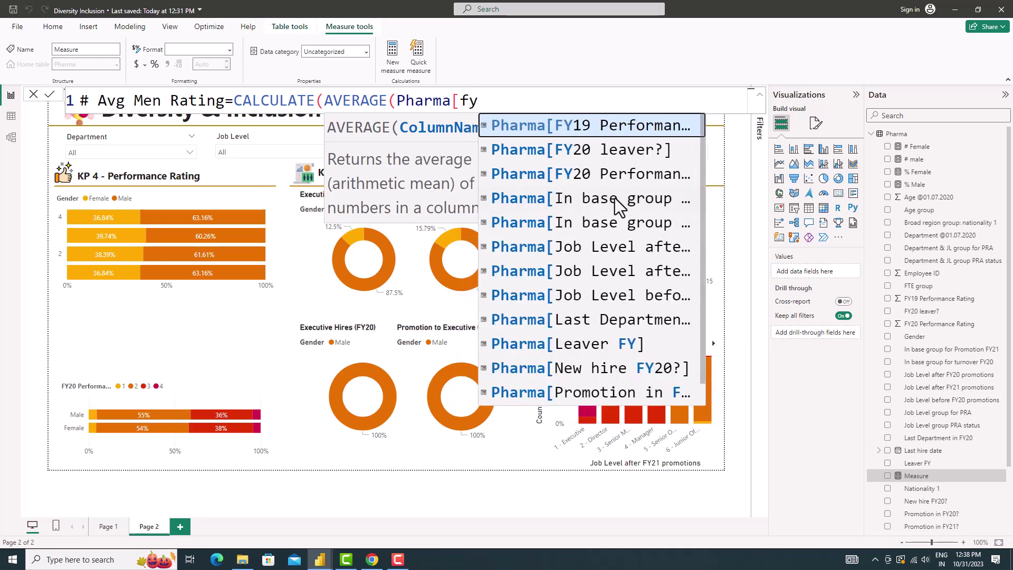
pyautogui.write('20')
pyautogui.press('Down')
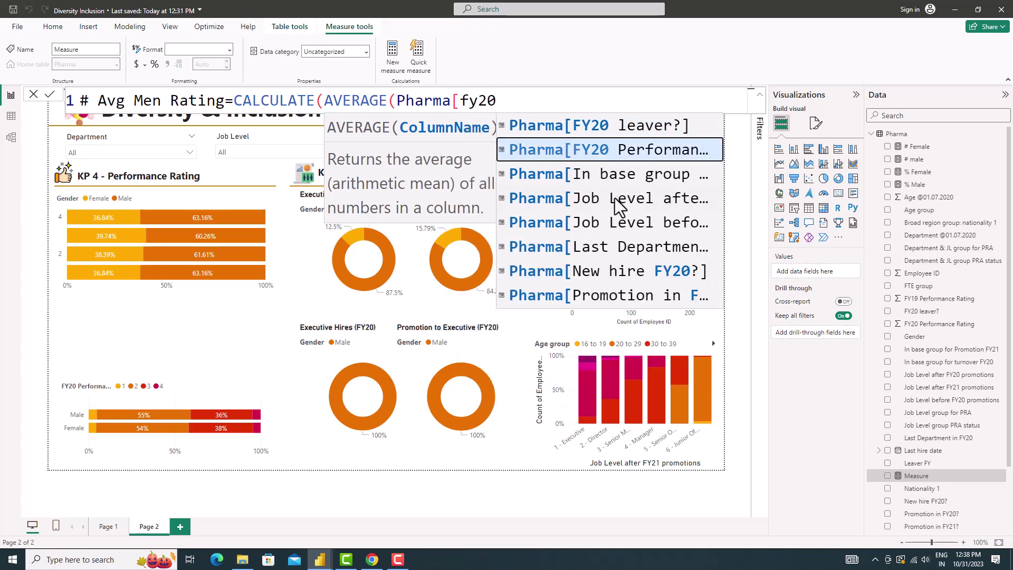
pyautogui.press('Tab')
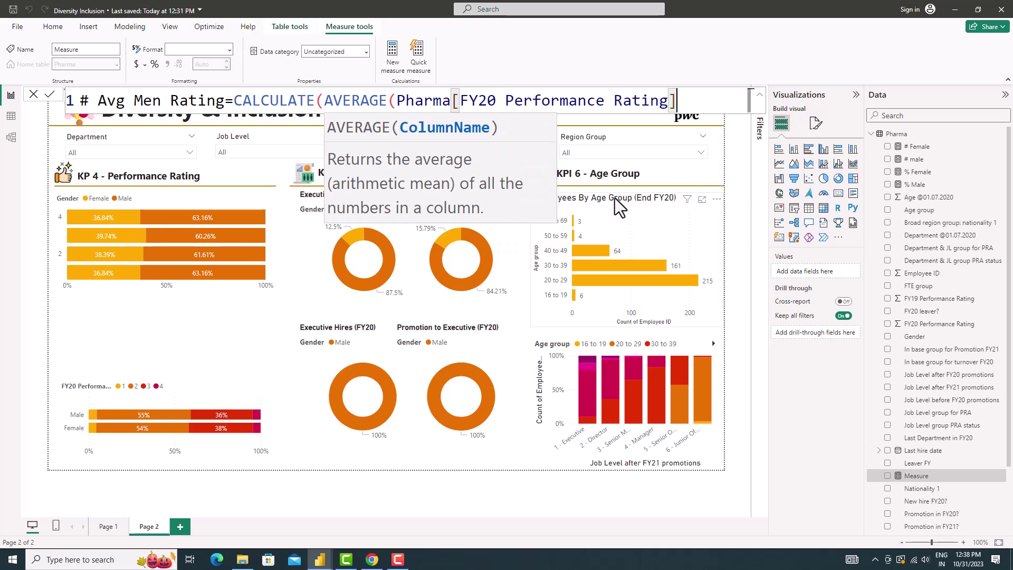
# - Add the FILTER(Pharma, Pharma[Gender]="Male") condition and commit the measure
pyautogui.write(',fil')
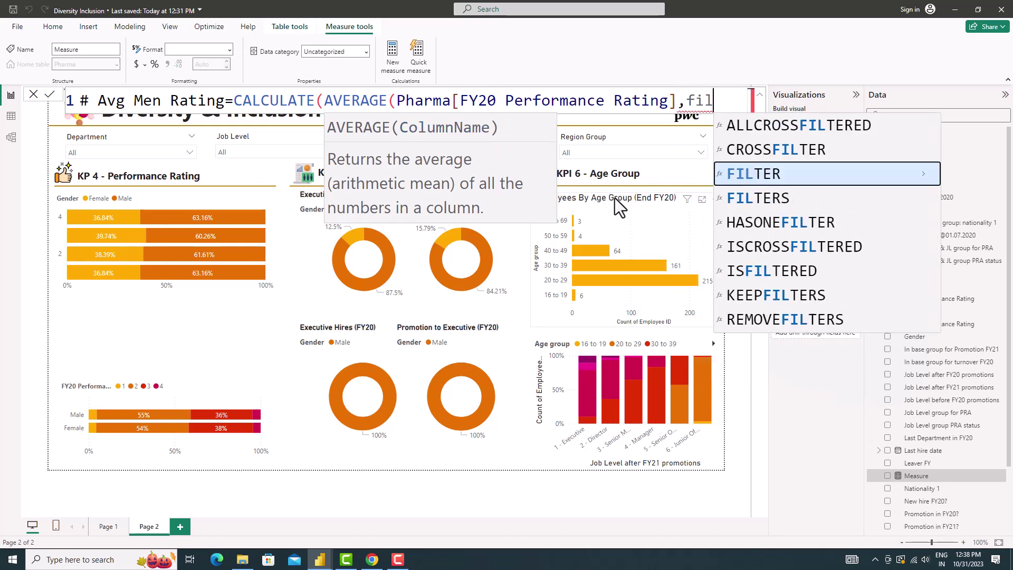
pyautogui.write('te')
pyautogui.press('Tab')
pyautogui.write('phar')
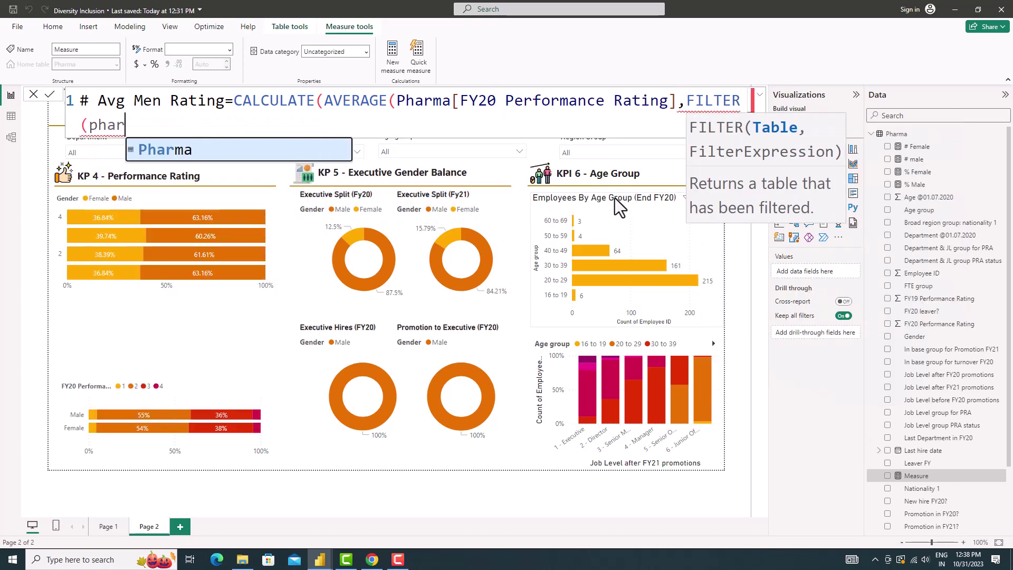
pyautogui.press('Tab')
pyautogui.write(',')
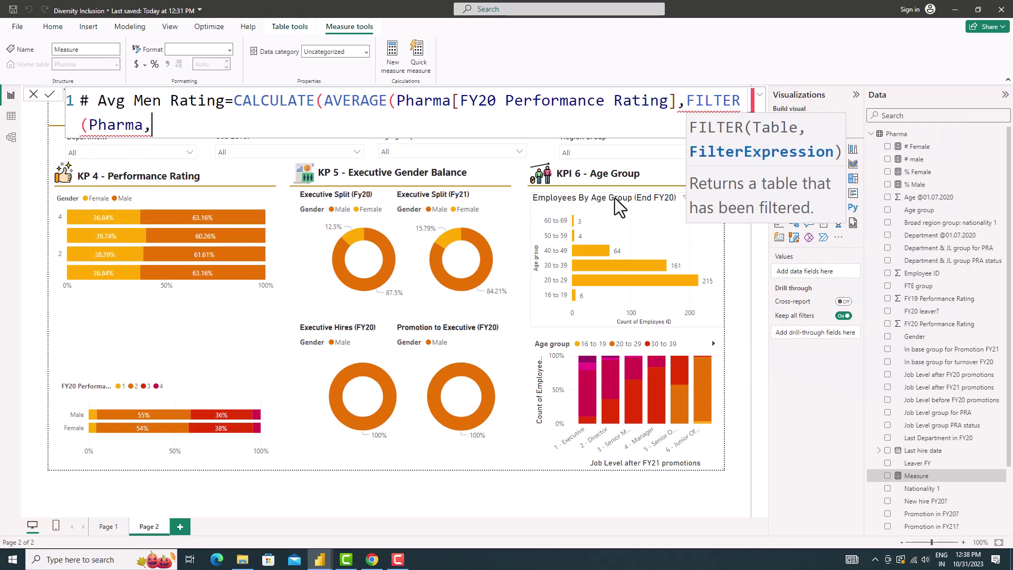
pyautogui.write('pharma')
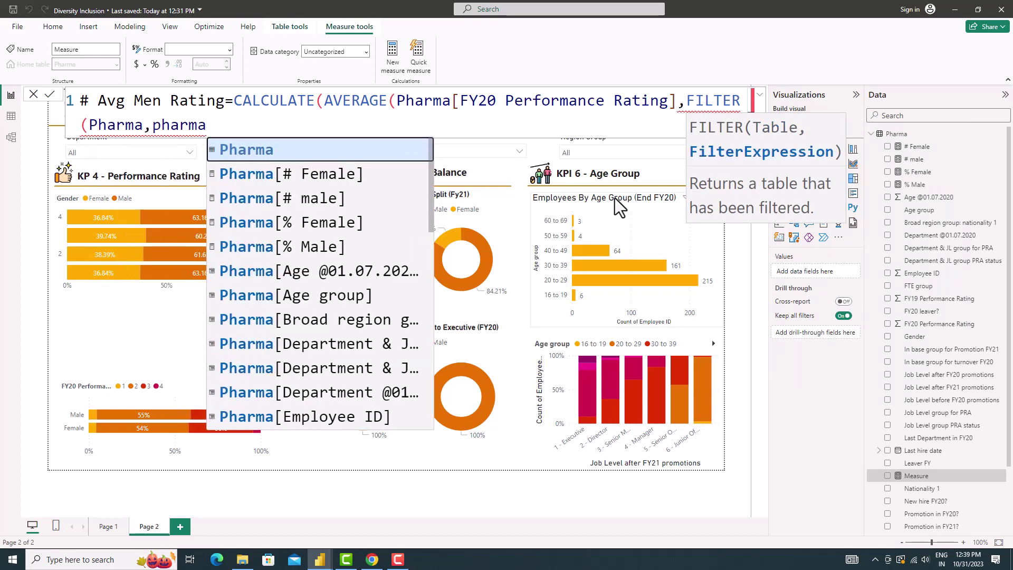
pyautogui.write('[g')
pyautogui.press('Tab')
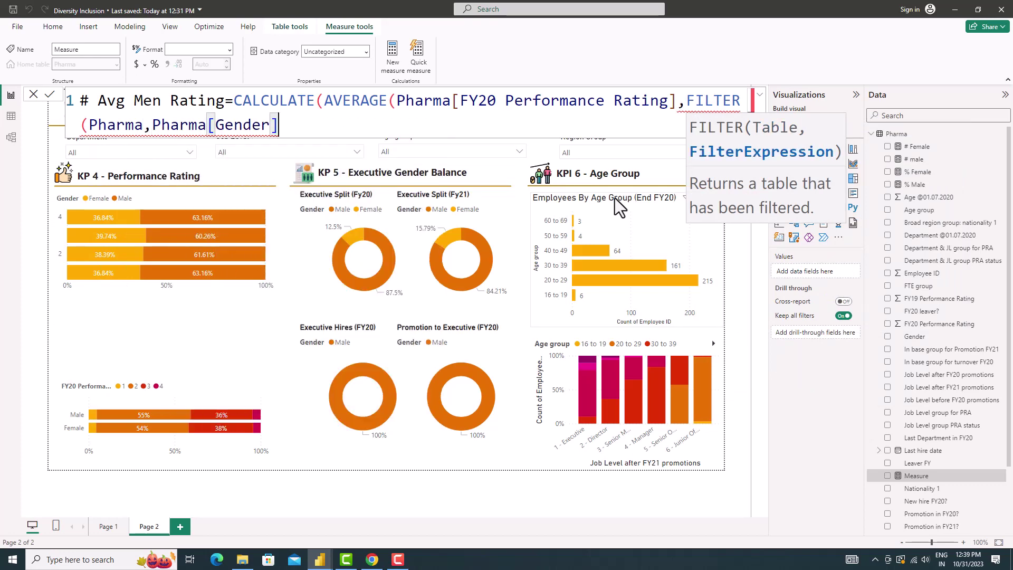
pyautogui.write('="Male"')
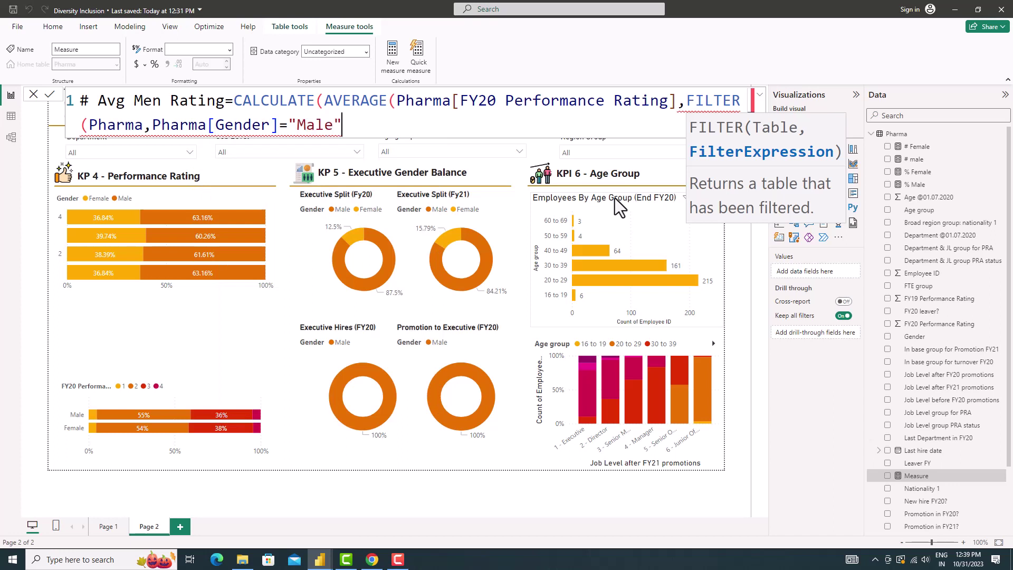
pyautogui.press('Return')
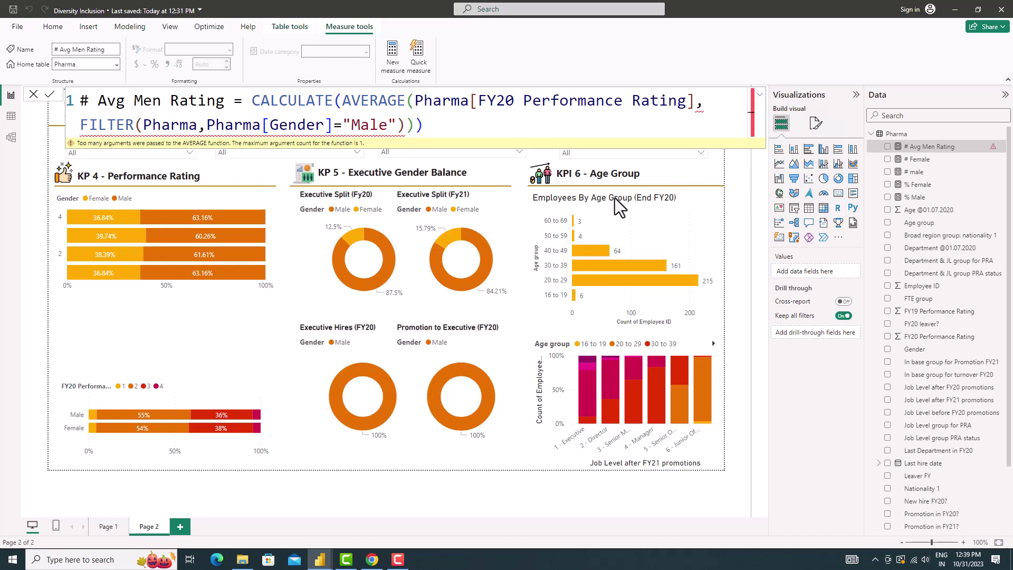
# - Correct the formula's closing parentheses so the measure is error-free
pyautogui.click(693, 102)
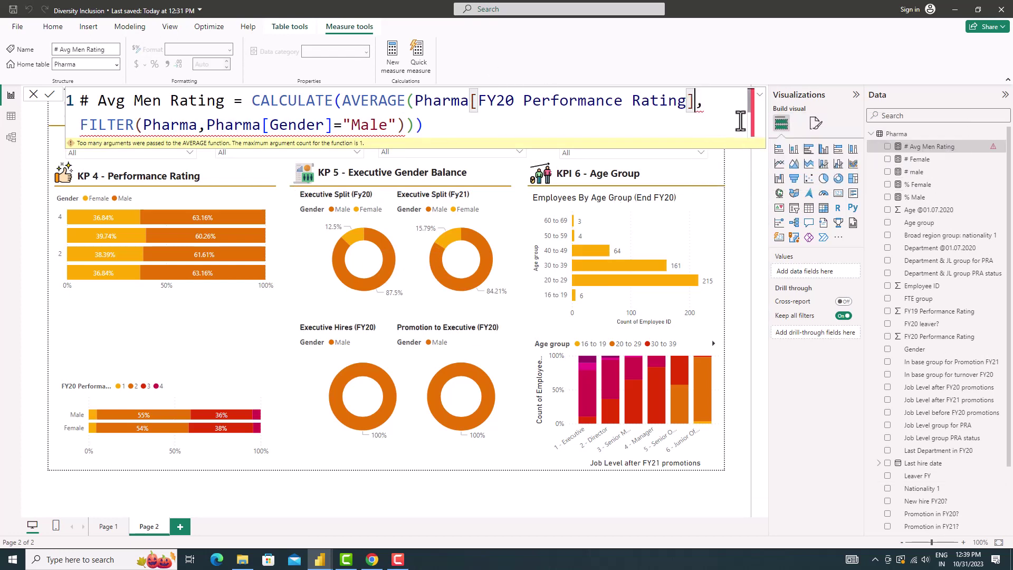
pyautogui.write(')')
pyautogui.click(740, 120)
pyautogui.press('BackSpace')
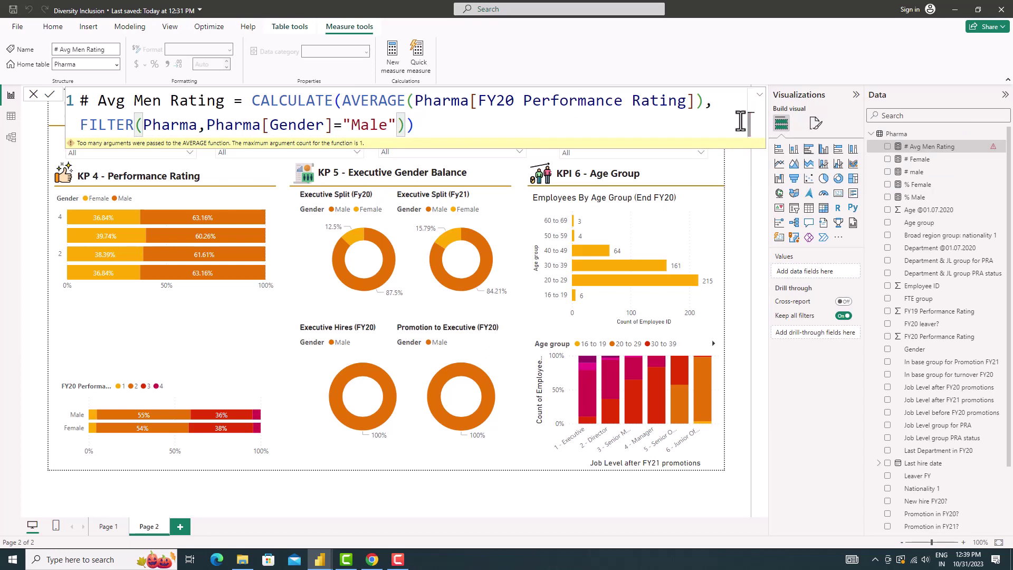
pyautogui.press('Return')
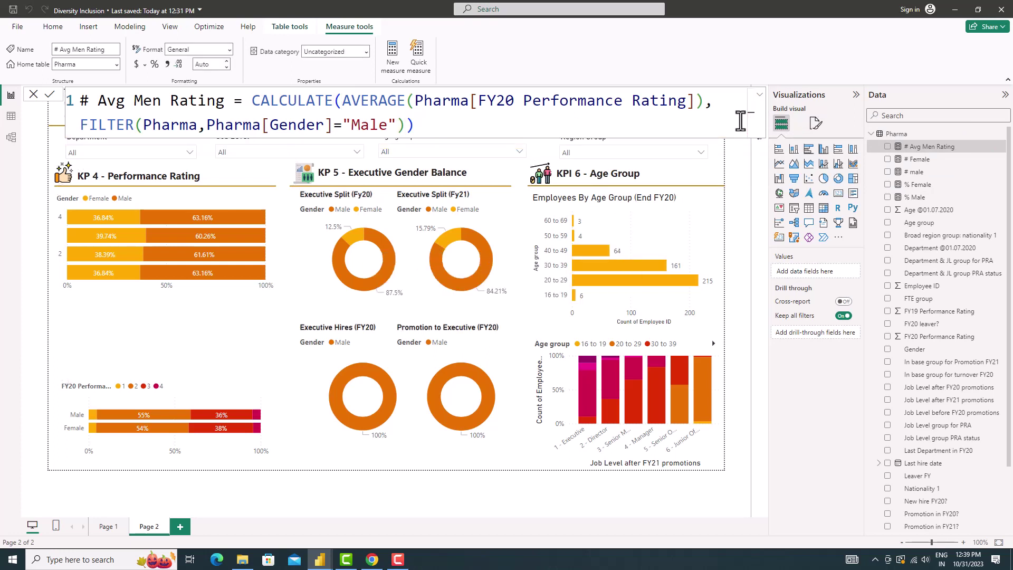
# - Add a 2.41 # Avg Men Rating card, shrink it, and move it right above the FY20 chart
pyautogui.click(838, 193)
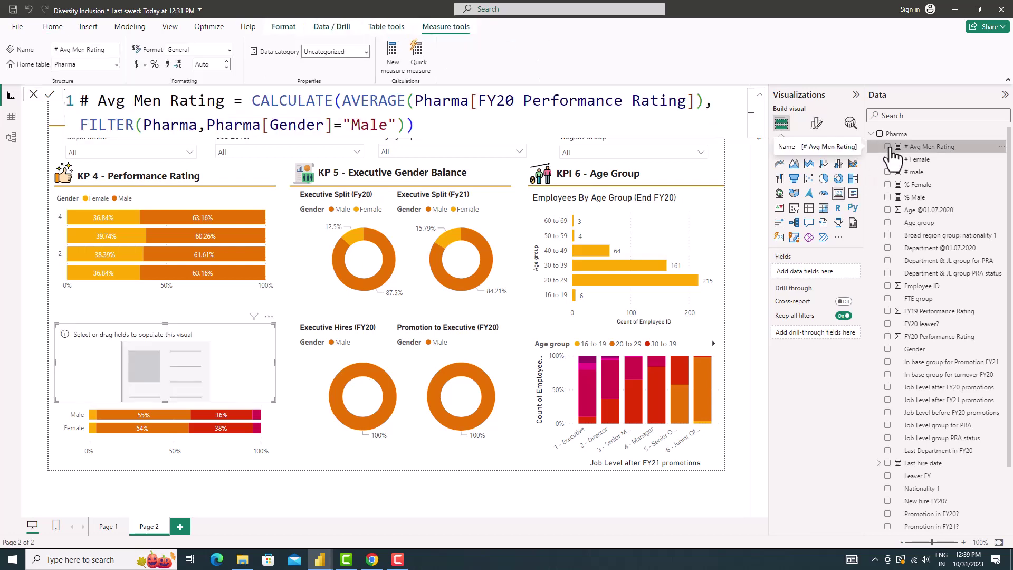
pyautogui.click(889, 148)
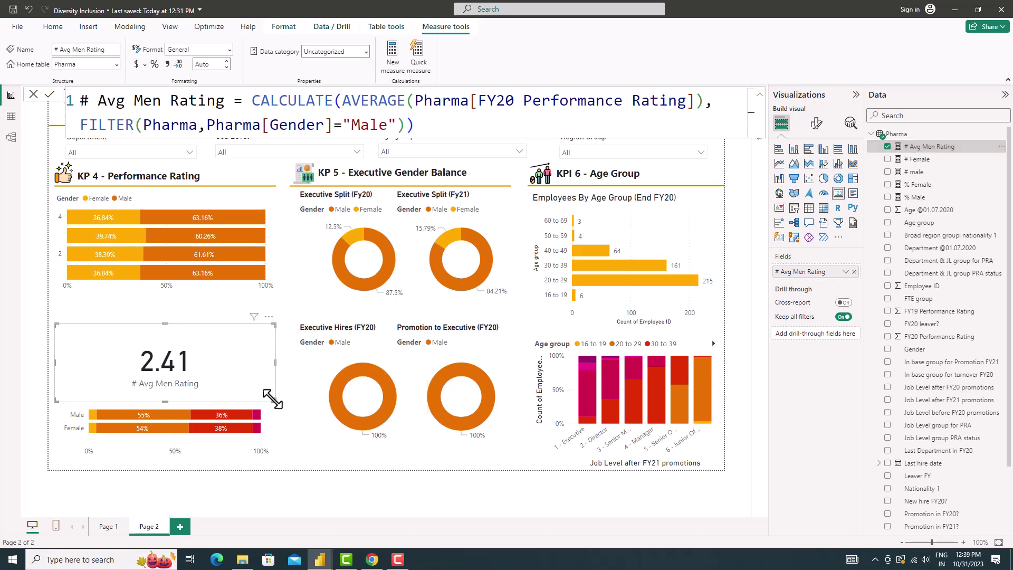
pyautogui.moveTo(273, 398); pyautogui.dragTo(175, 379)
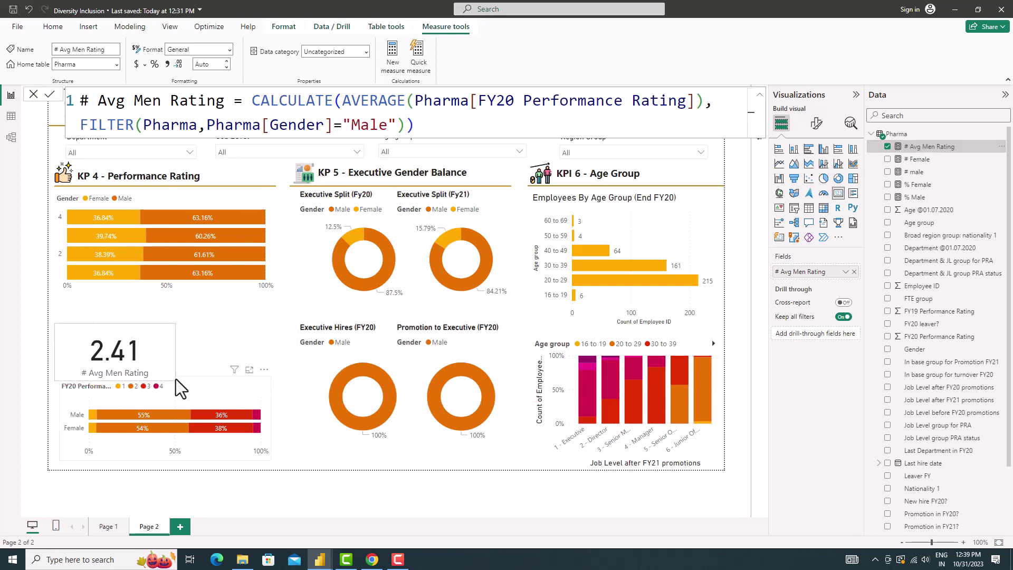
pyautogui.moveTo(156, 363); pyautogui.dragTo(259, 355)
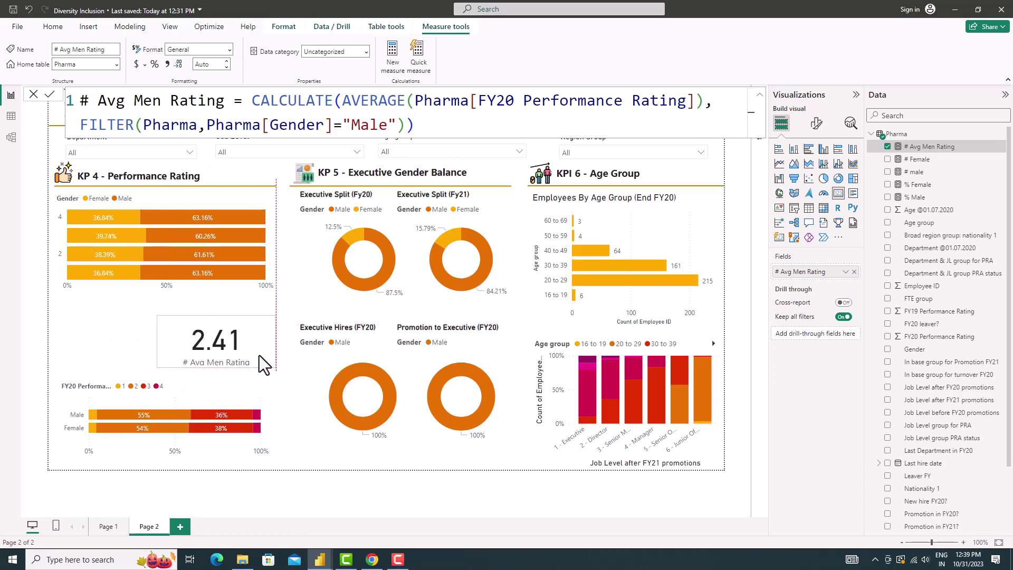
# - Add a new Pharma measure named #Avg Female Rating
pyautogui.rightClick(905, 135)
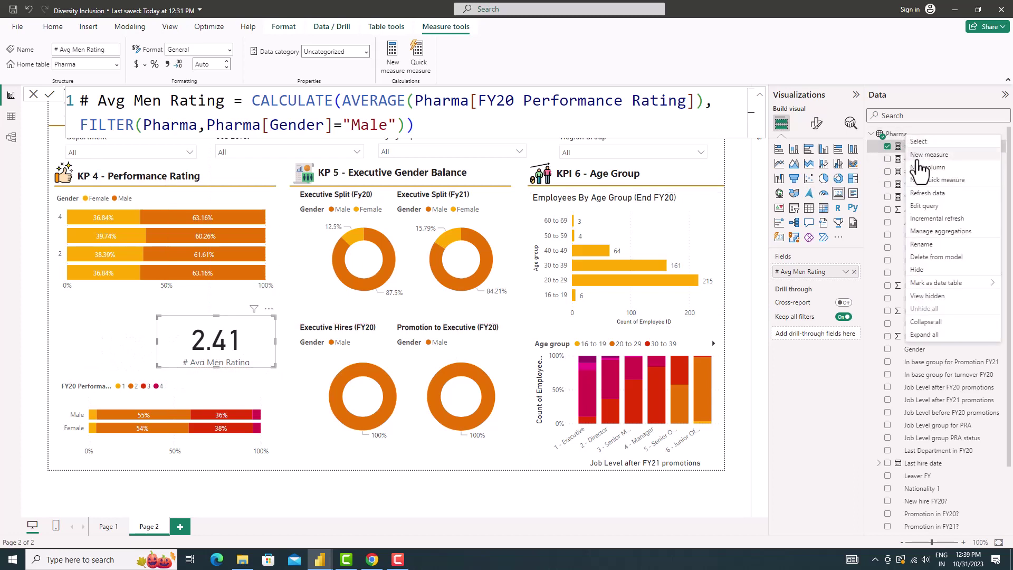
pyautogui.click(918, 158)
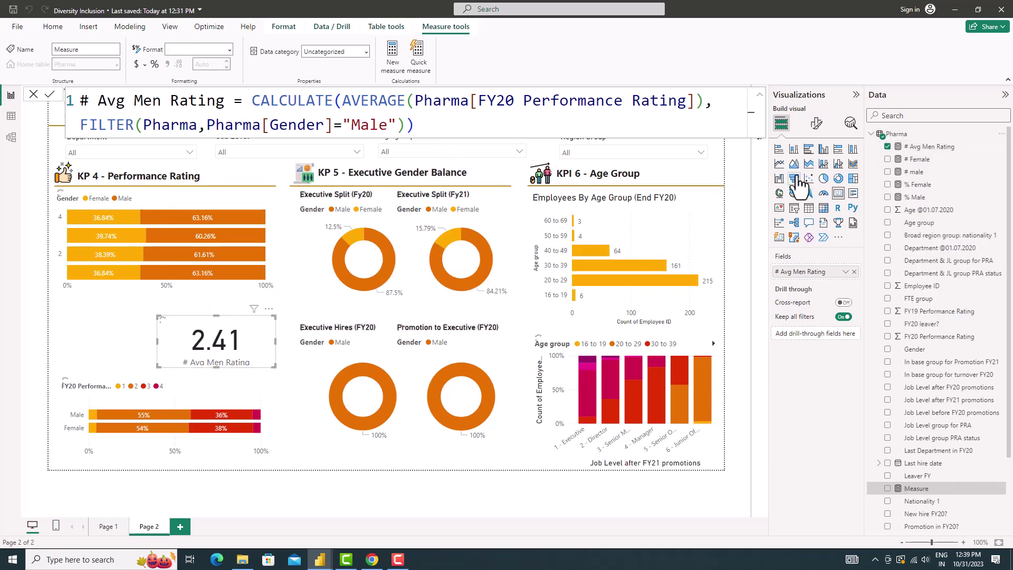
pyautogui.hotkey('ctrl', 'a')
pyautogui.write('#A')
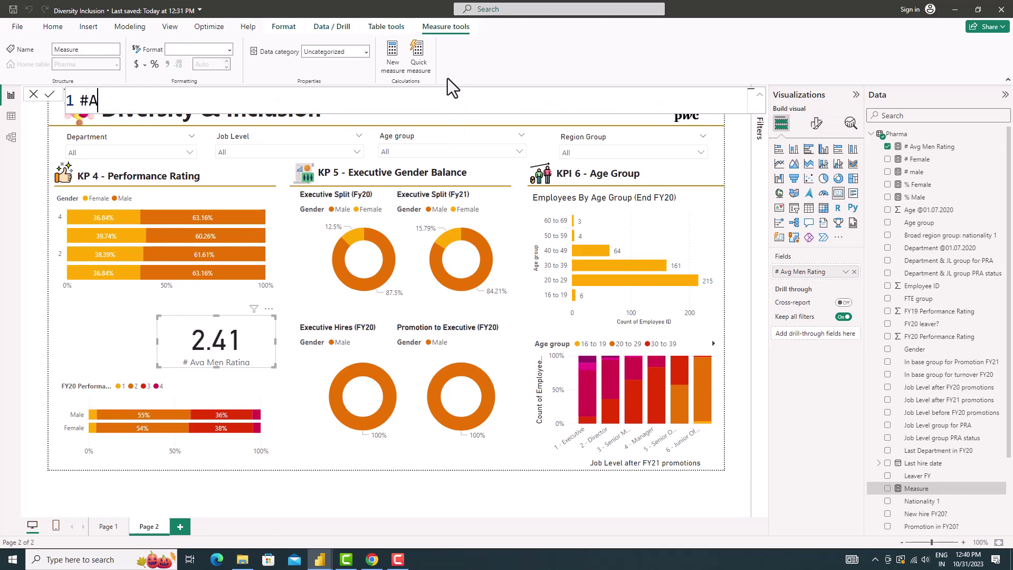
pyautogui.write('vg Female R')
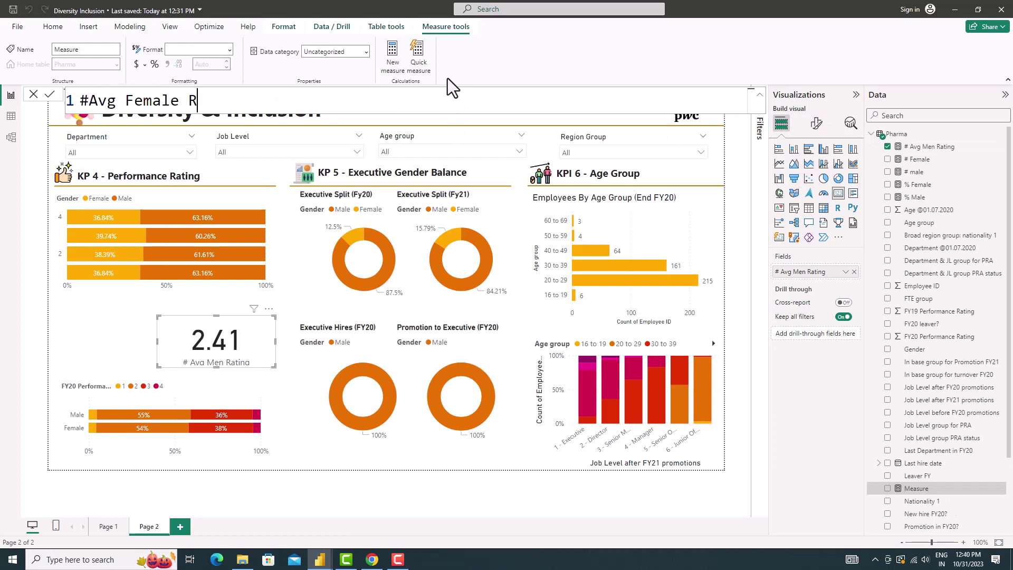
pyautogui.write('ating=')
pyautogui.press('Return')
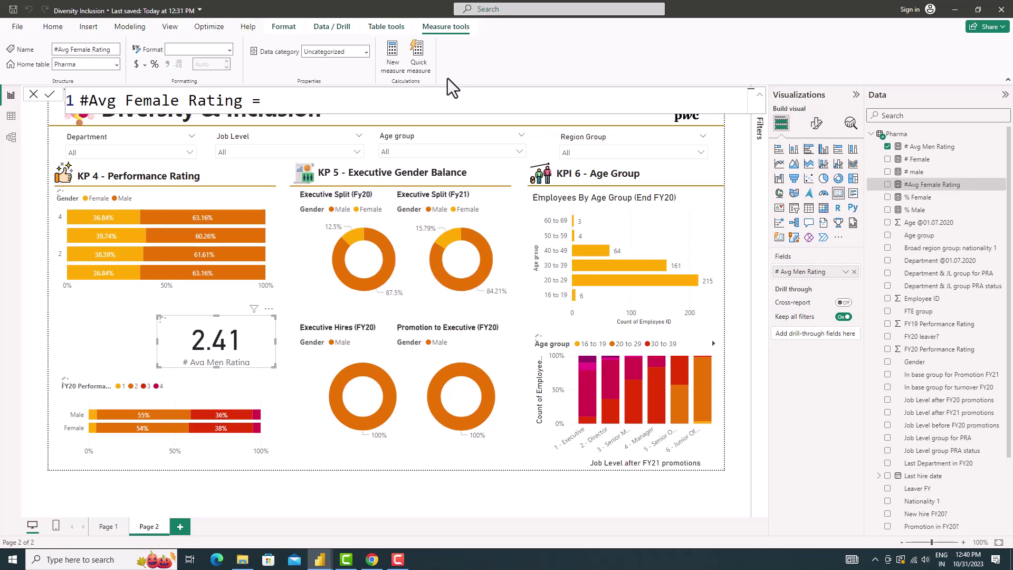
# - Copy the # Avg Men Rating formula into it, removing the duplicated measure name
pyautogui.click(928, 146)
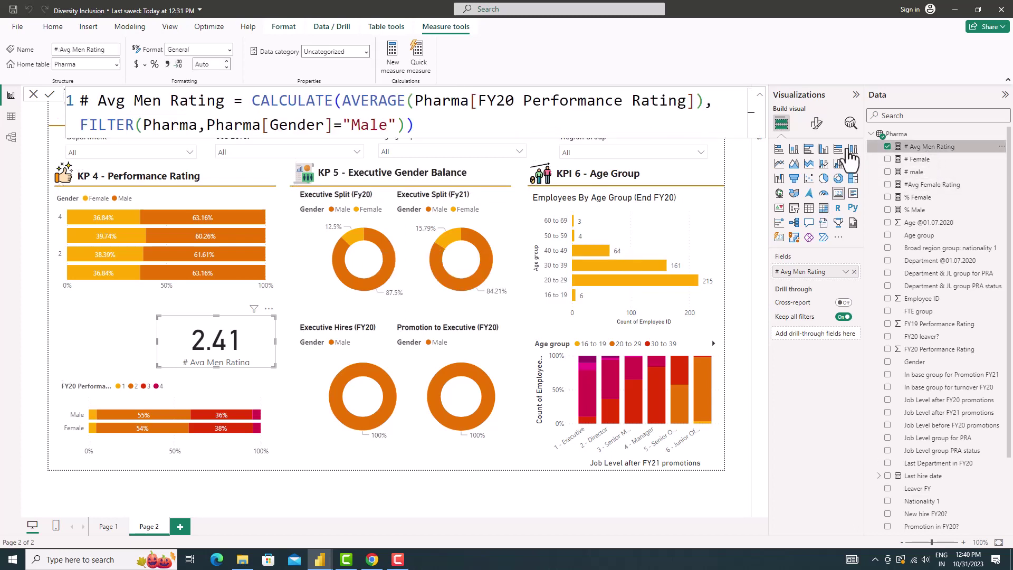
pyautogui.tripleClick(493, 128)
pyautogui.click(920, 185)
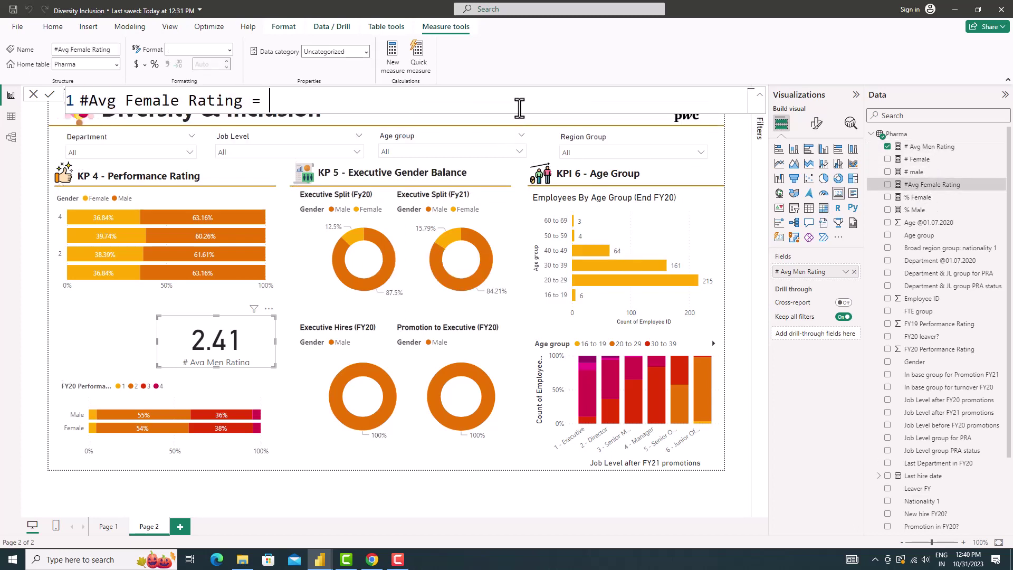
pyautogui.write('# Avg Men Rating = CALCULATE(AVERAGE(Pharma[FY20 Performance Rating]),FILTER(Pharma,Pharma[Gender]="Male"))')
pyautogui.moveTo(432, 100); pyautogui.dragTo(269, 103)
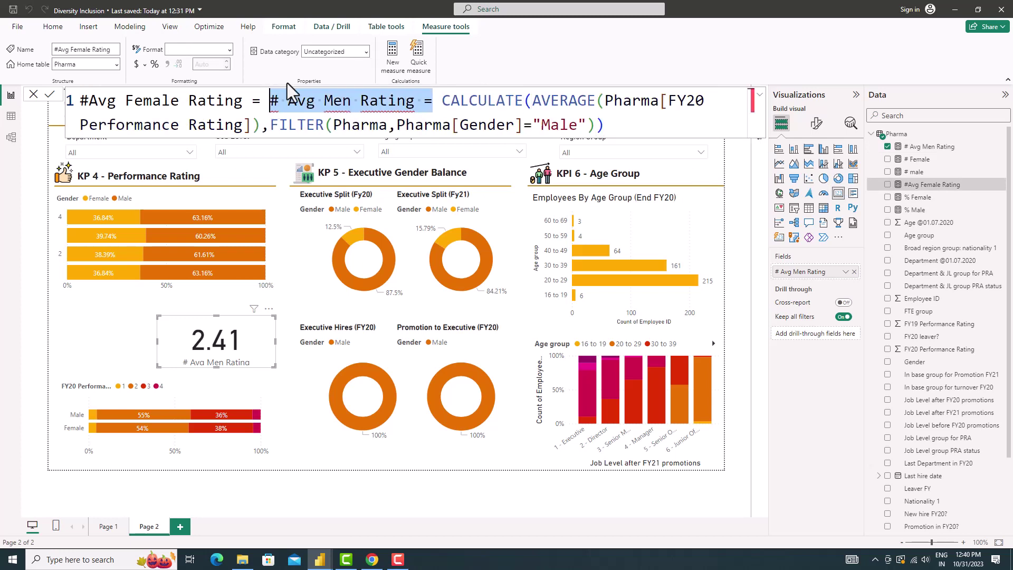
pyautogui.press('BackSpace')
# - Change the Gender condition from "Male" to "Female" and commit the formula
pyautogui.press('Down')
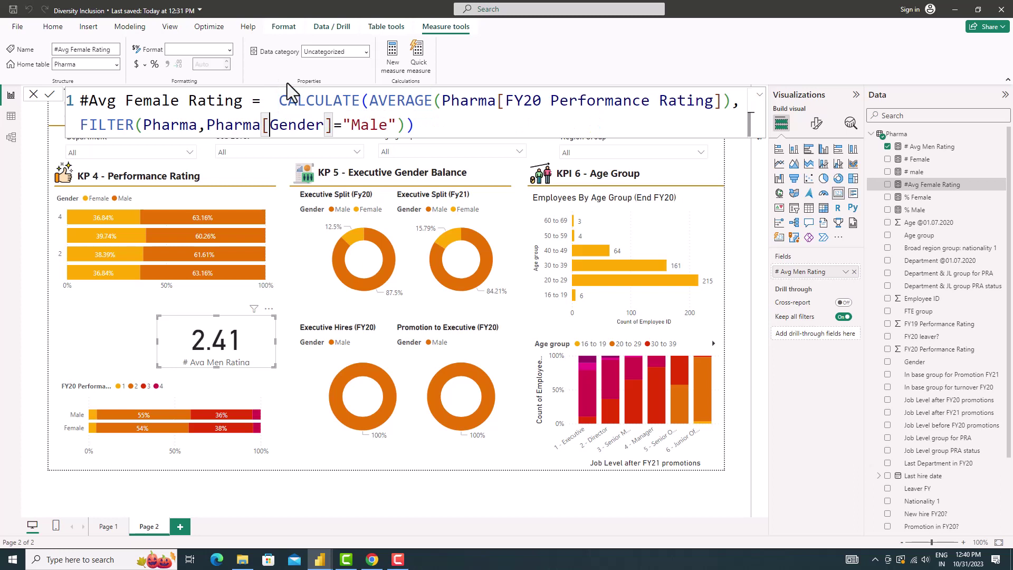
pyautogui.press('Right')
pyautogui.press('Right')
pyautogui.press('Right')
pyautogui.press('Right')
pyautogui.press('Right')
pyautogui.press('Right')
pyautogui.press('BackSpace')
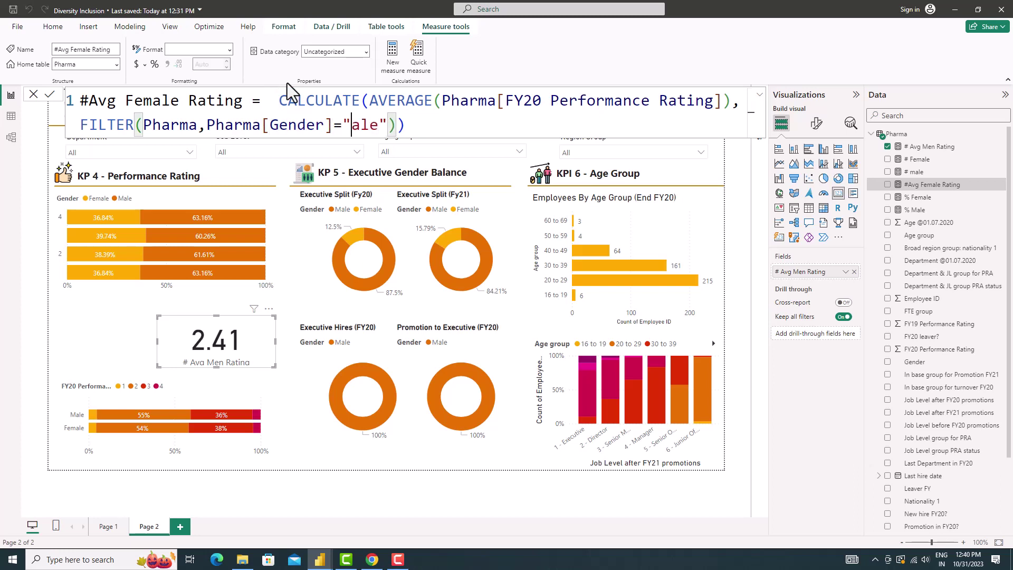
pyautogui.write('Fem')
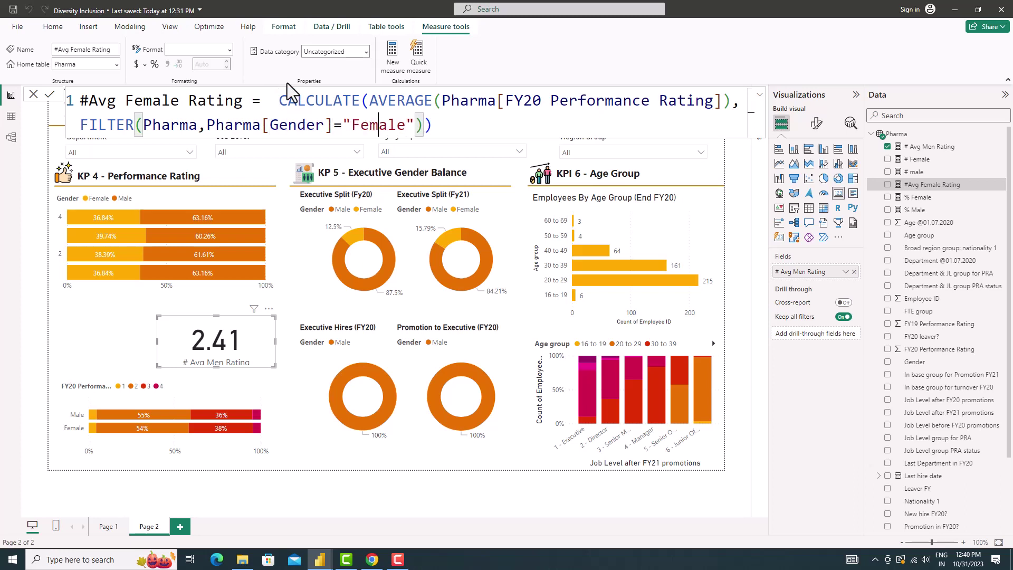
pyautogui.press('Return')
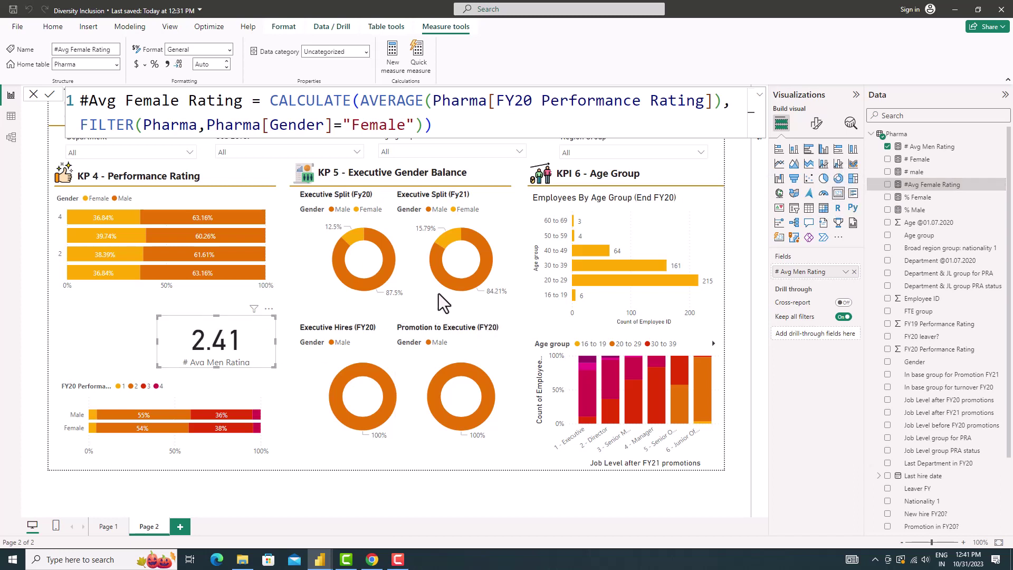
# - Delete the separate 2.42 women's and 2.41 men's rating cards
pyautogui.click(739, 227)
pyautogui.click(838, 193)
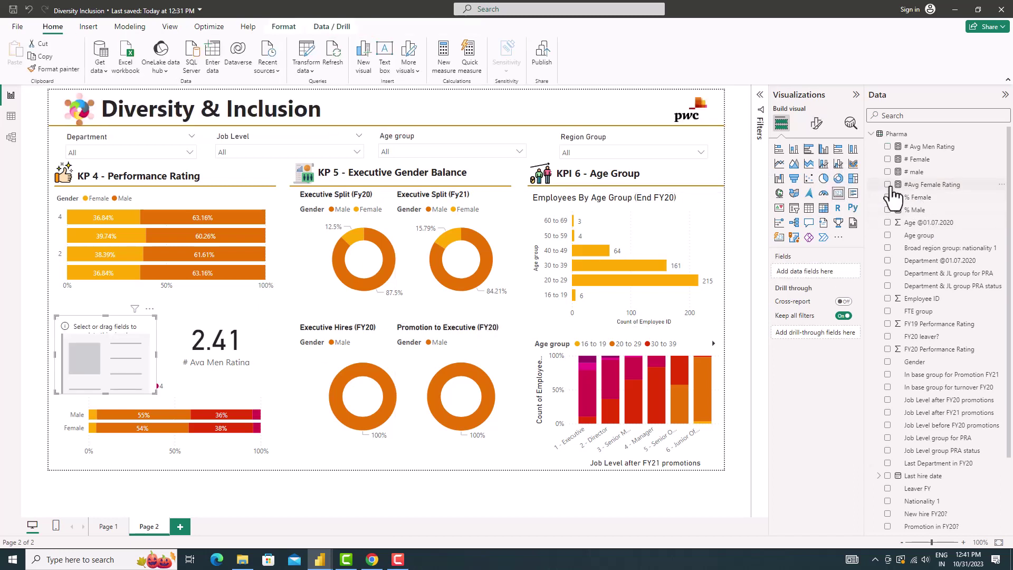
pyautogui.click(887, 185)
pyautogui.moveTo(153, 392); pyautogui.dragTo(143, 351)
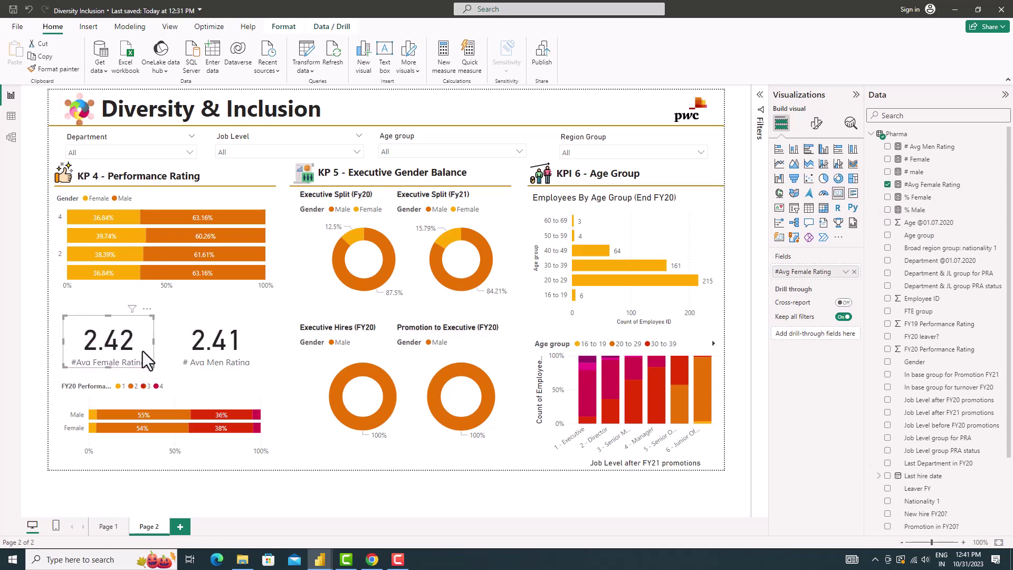
pyautogui.press('Delete')
pyautogui.click(248, 348)
pyautogui.press('Delete')
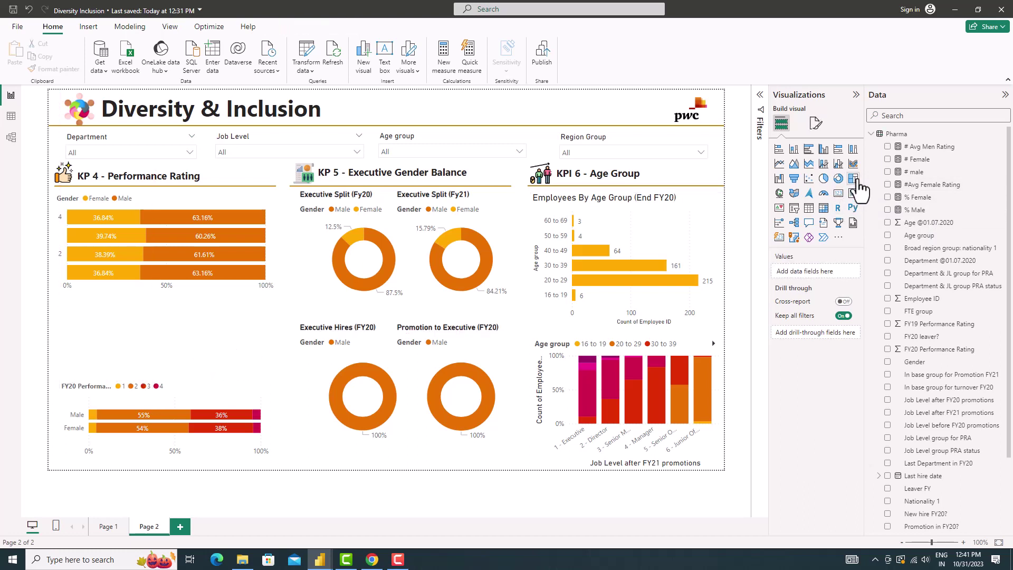
# - Add a multi-row card with #Avg Female Rating and # Avg Men Rating, shortened in height
pyautogui.click(887, 184)
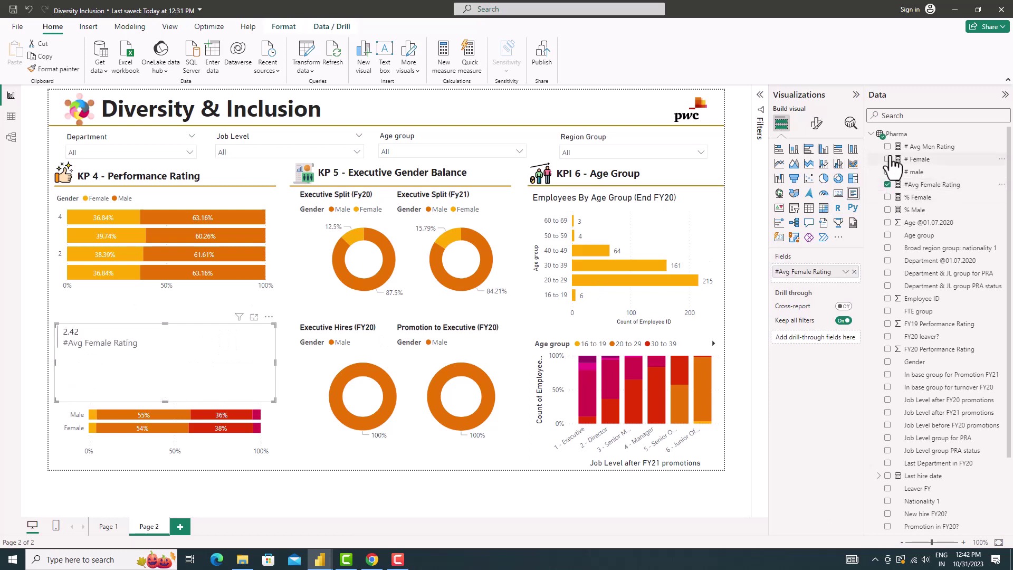
pyautogui.click(887, 146)
pyautogui.moveTo(165, 401); pyautogui.dragTo(164, 361)
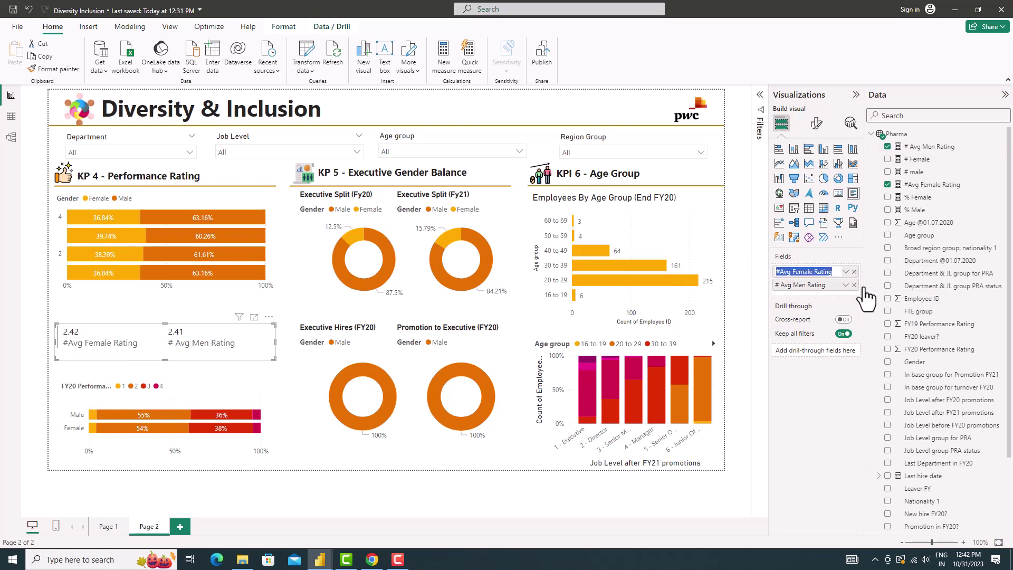
# - Rename the card's fields to #Avg Rating Women and # Avg Rating Men
pyautogui.press('Home')
pyautogui.press('Delete')
pyautogui.press('Delete')
pyautogui.press('Delete')
pyautogui.press('Delete')
pyautogui.press('Delete')
pyautogui.press('Delete')
pyautogui.write('Rating ')
pyautogui.write('Women')
pyautogui.press('Return')
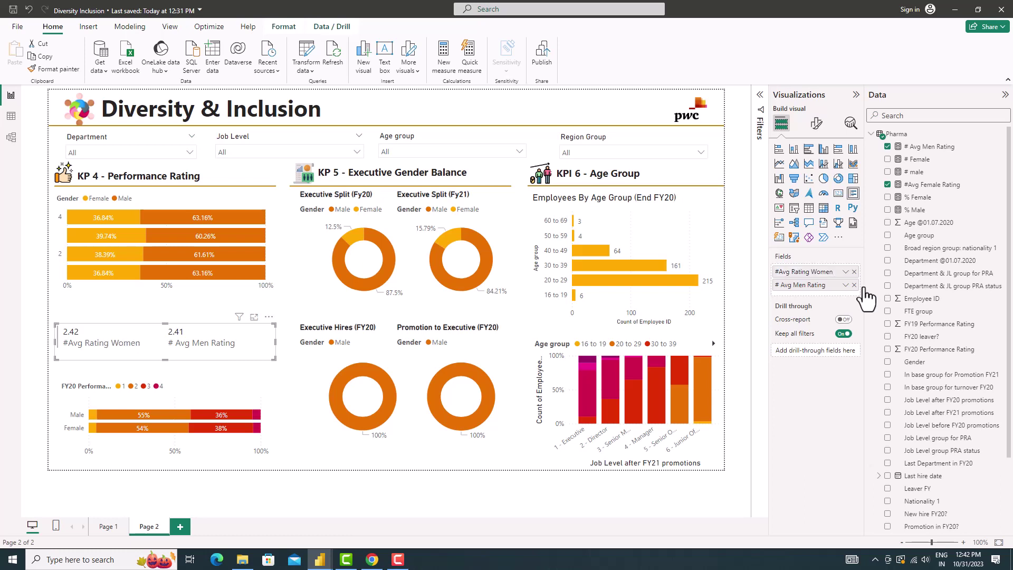
pyautogui.click(845, 285)
pyautogui.click(886, 300)
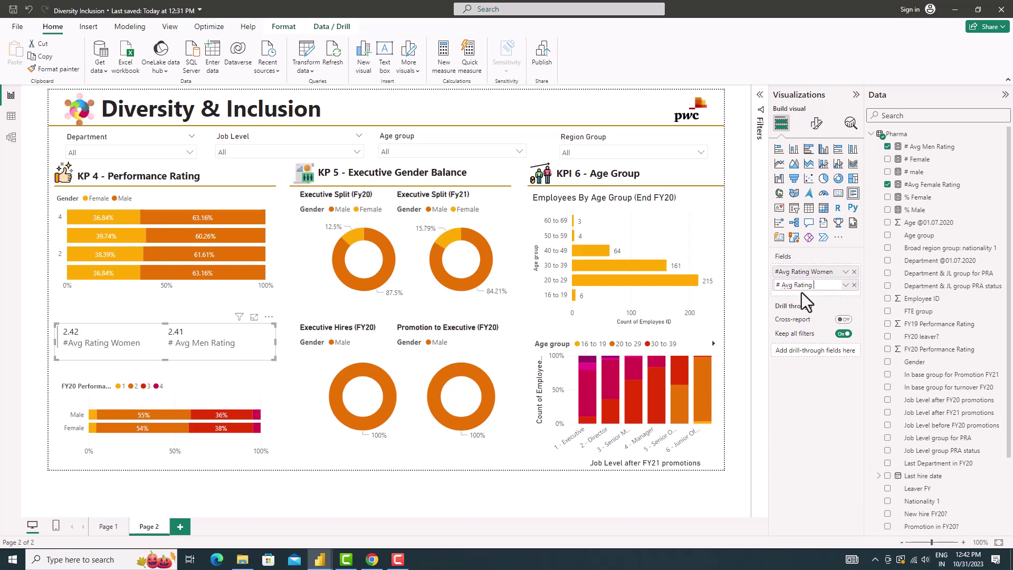
pyautogui.write('Men')
pyautogui.press('Return')
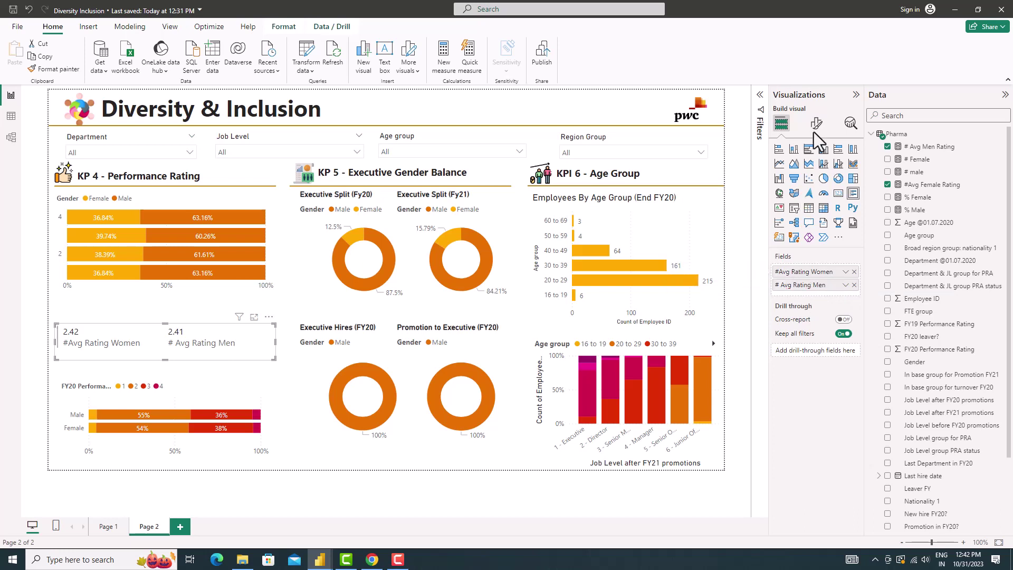
# - Set the rating card's callout value font size to 20
pyautogui.click(816, 123)
pyautogui.click(801, 196)
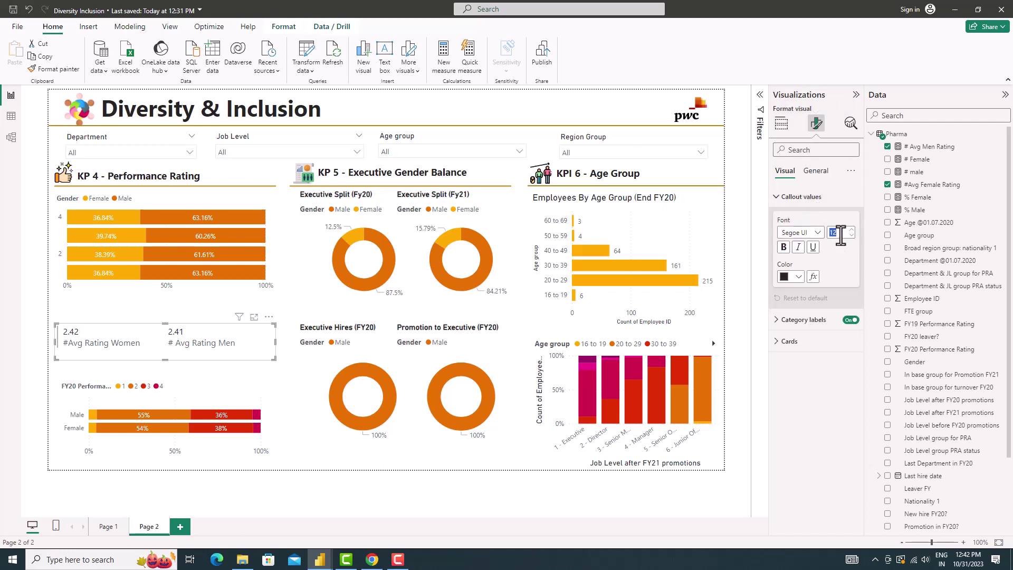
pyautogui.doubleClick(840, 232)
pyautogui.write('18')
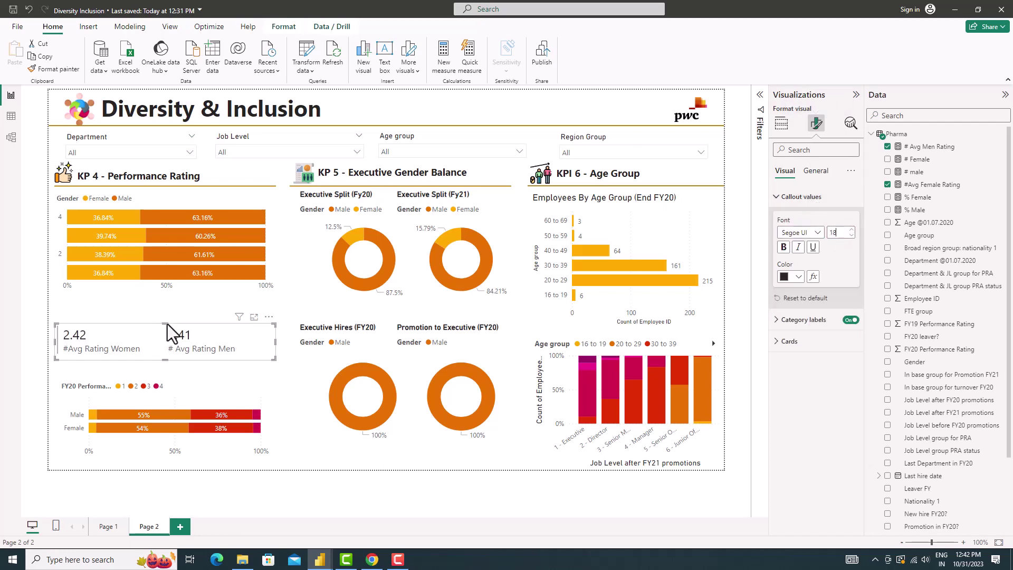
pyautogui.click(168, 317)
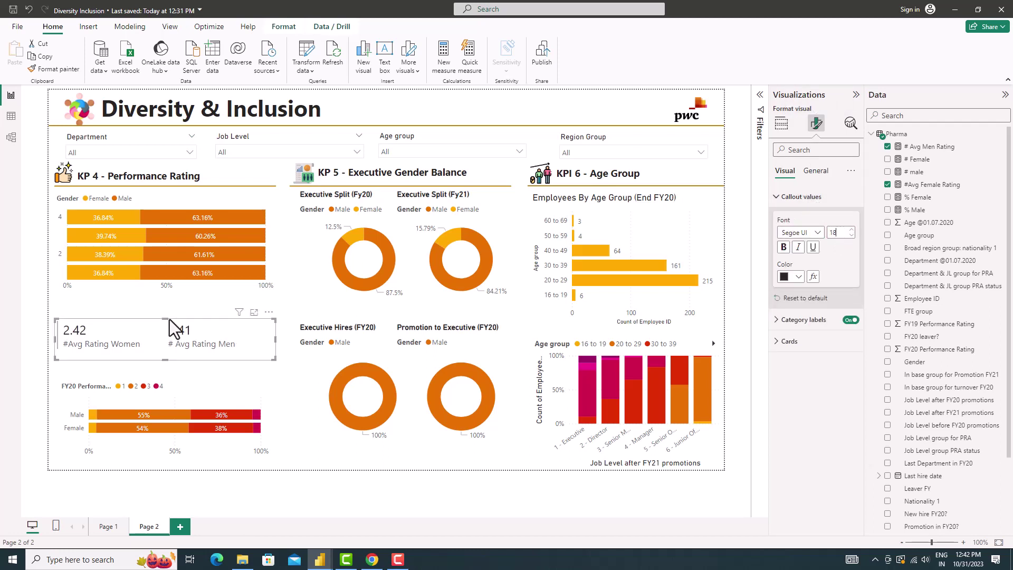
pyautogui.doubleClick(838, 232)
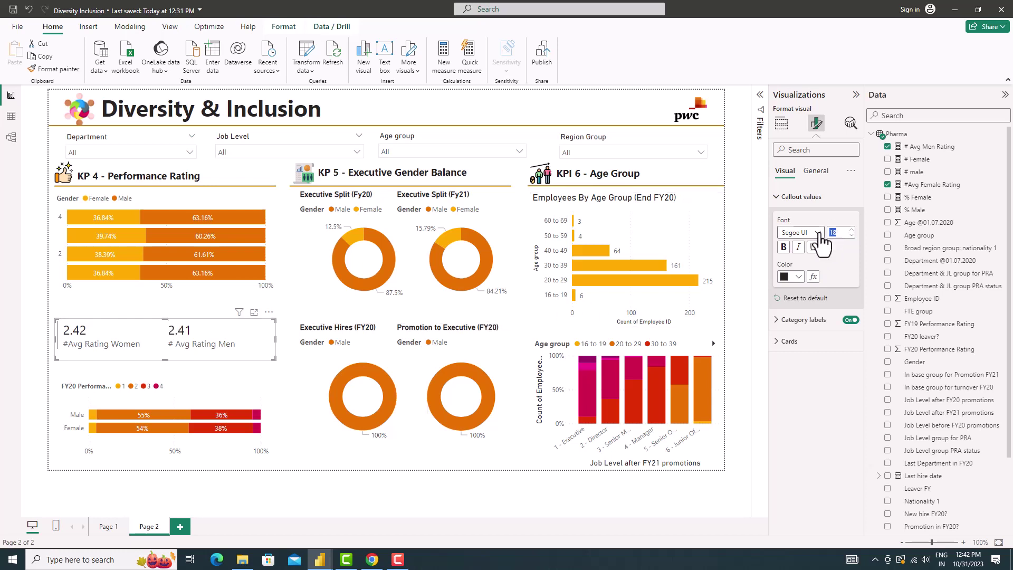
pyautogui.write('20')
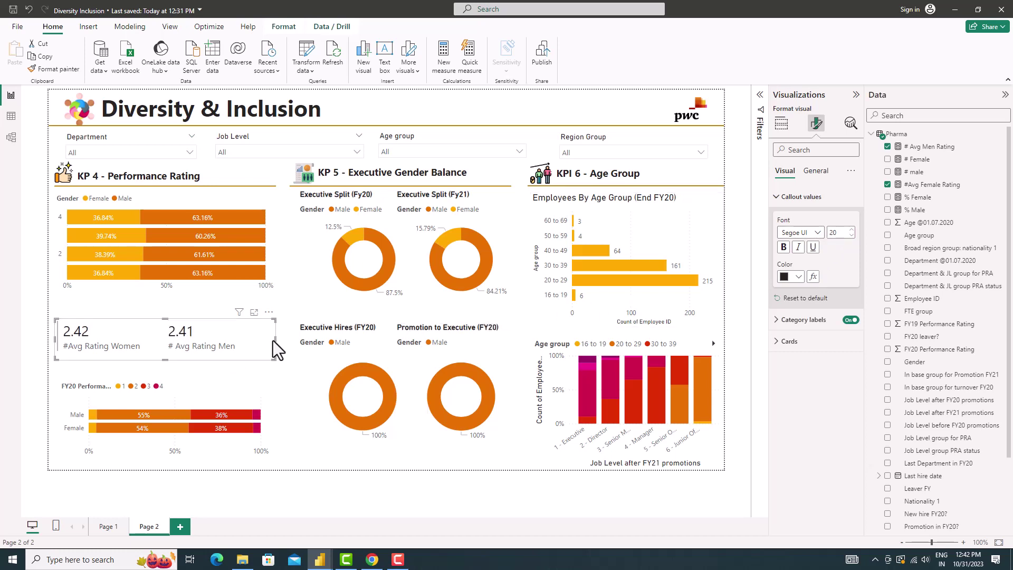
# - Narrow the card and move the Male/Female rating bar chart up beneath it
pyautogui.moveTo(275, 339)
pyautogui.mouseDown()
pyautogui.moveTo(248, 349)
pyautogui.moveTo(264, 345)
pyautogui.mouseUp()
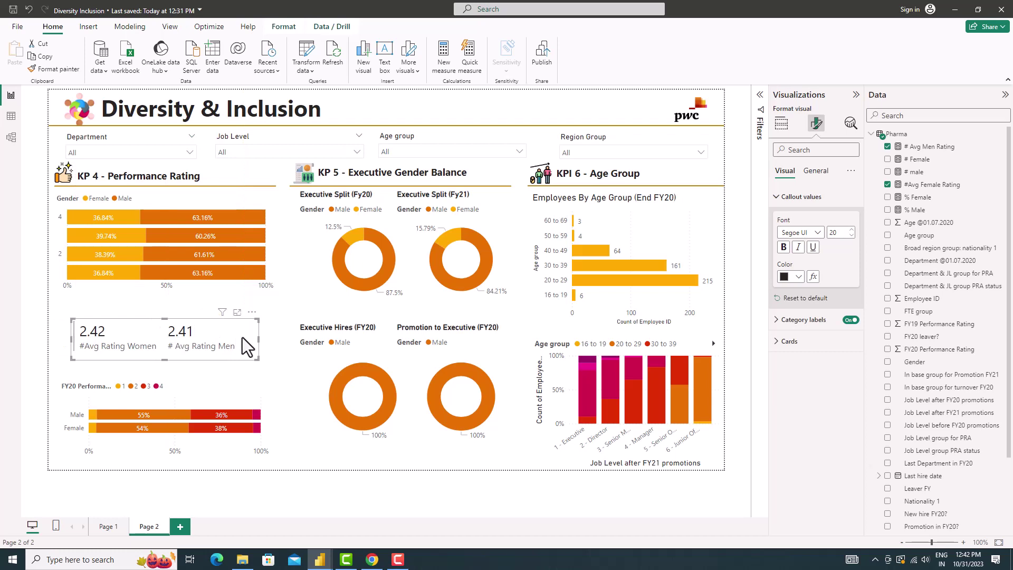
pyautogui.click(193, 277)
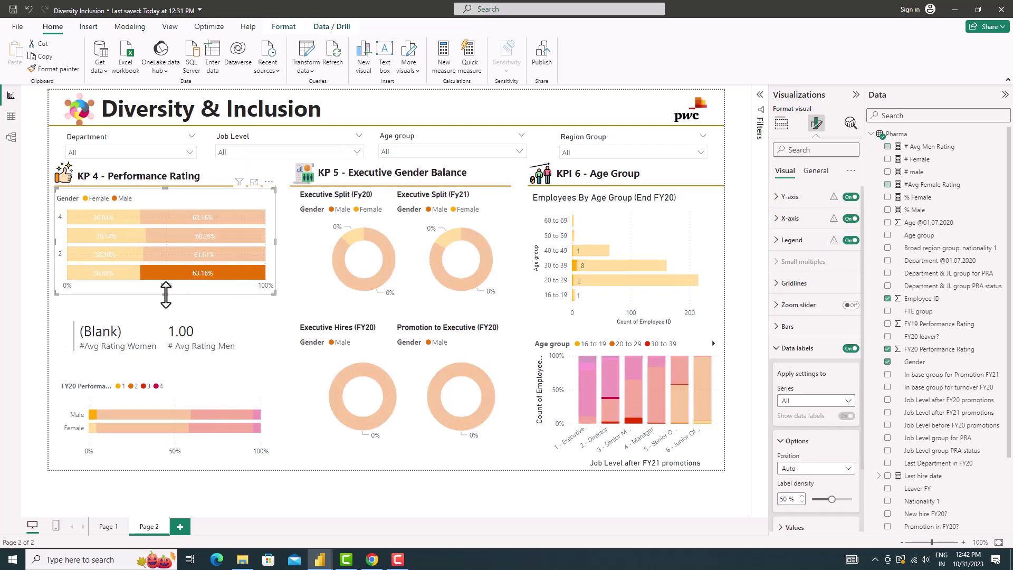
pyautogui.moveTo(162, 407); pyautogui.dragTo(162, 391)
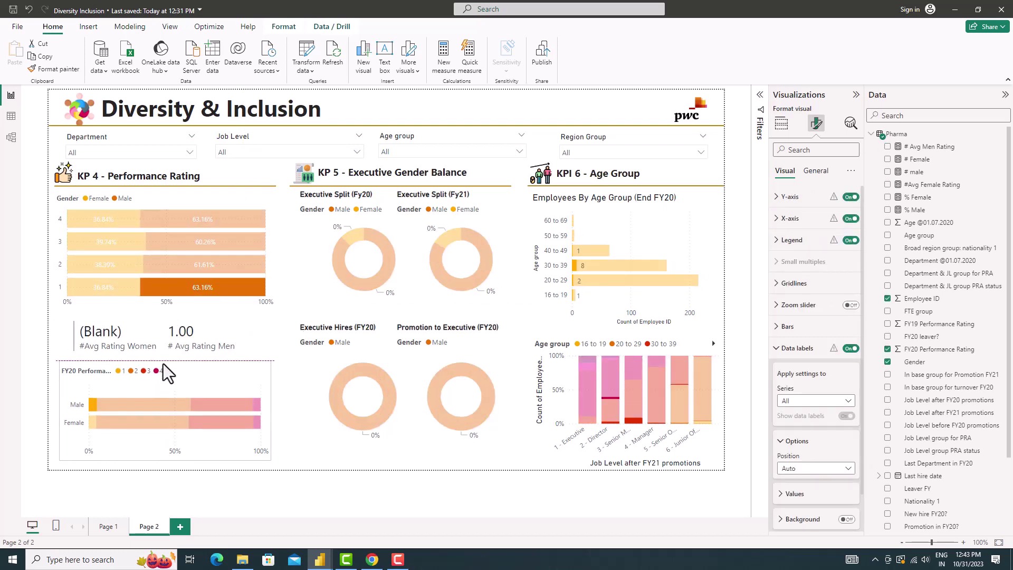
pyautogui.click(301, 439)
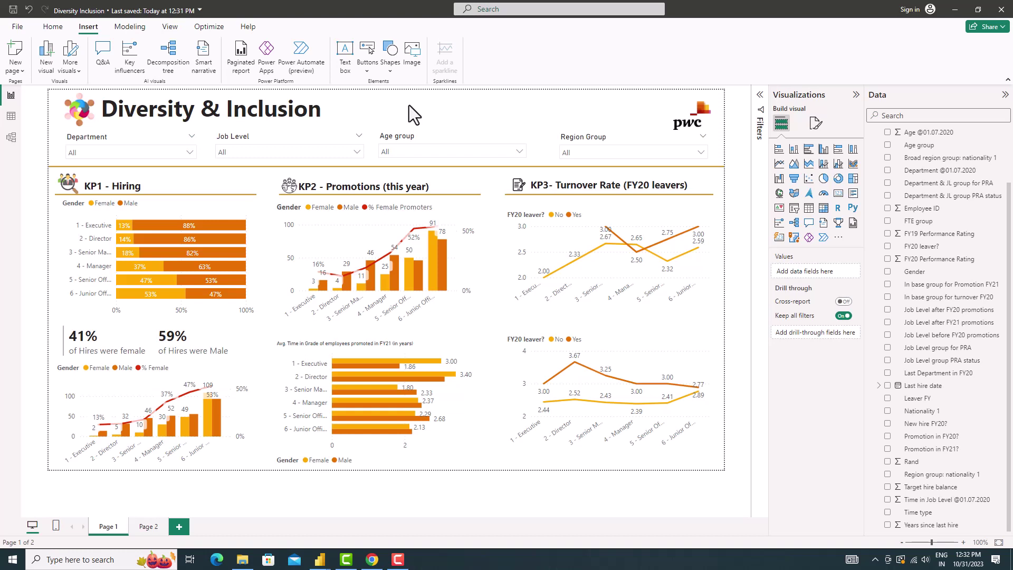
# - Switch to Page 2 of the three-page report
pyautogui.click(150, 527)
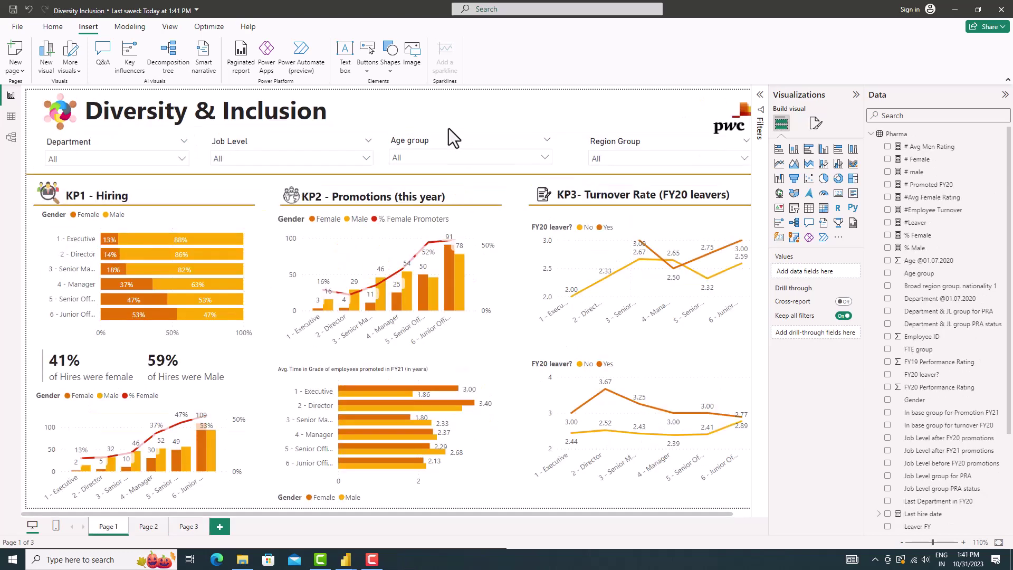
pyautogui.click(153, 158)
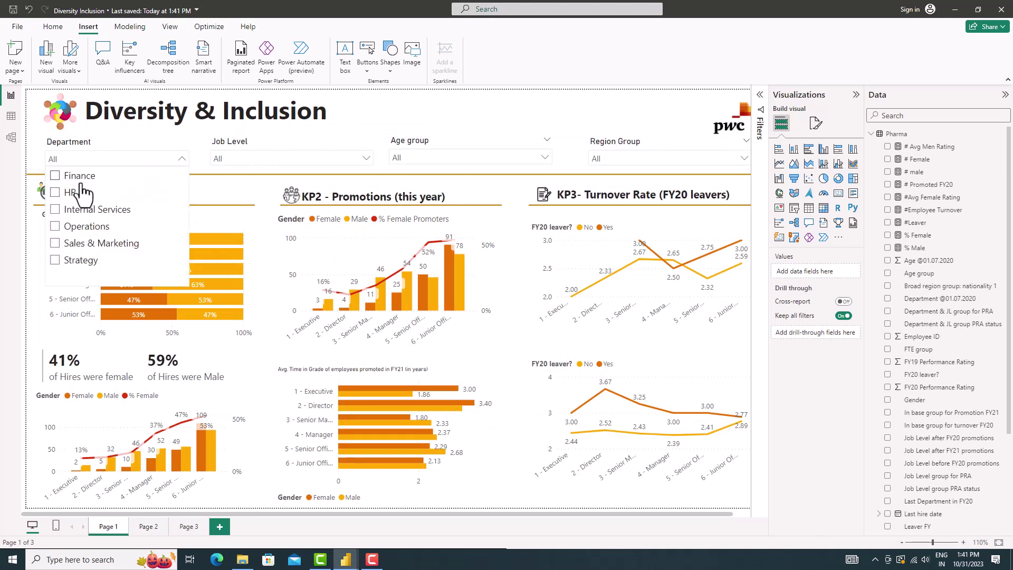
pyautogui.click(81, 183)
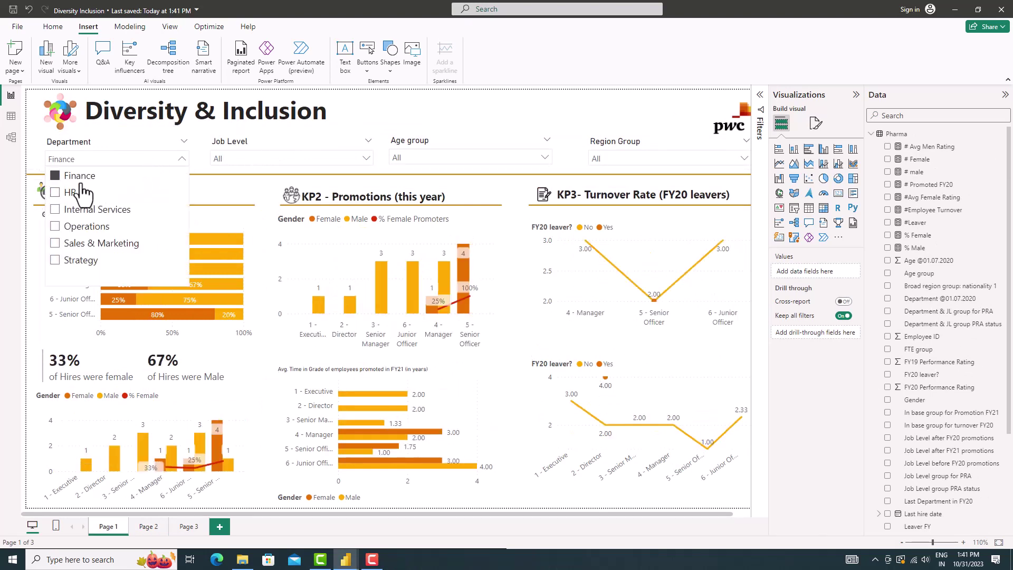
pyautogui.click(76, 194)
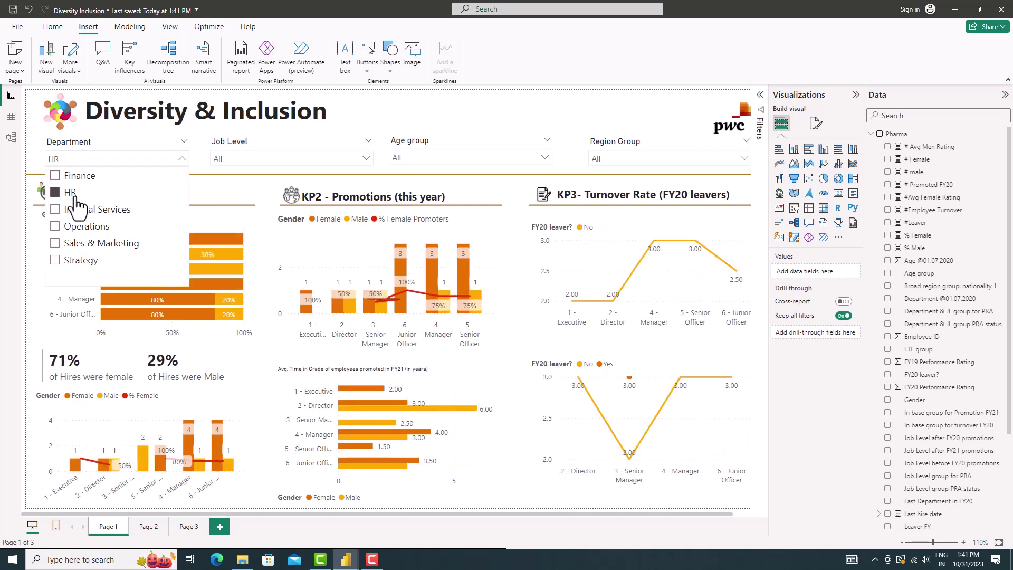
pyautogui.click(76, 211)
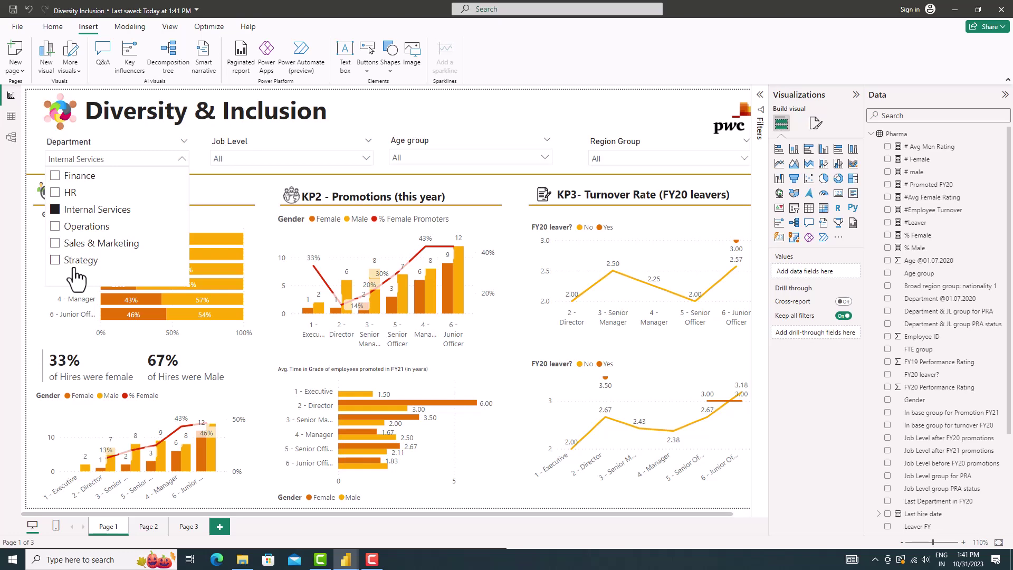
pyautogui.click(76, 263)
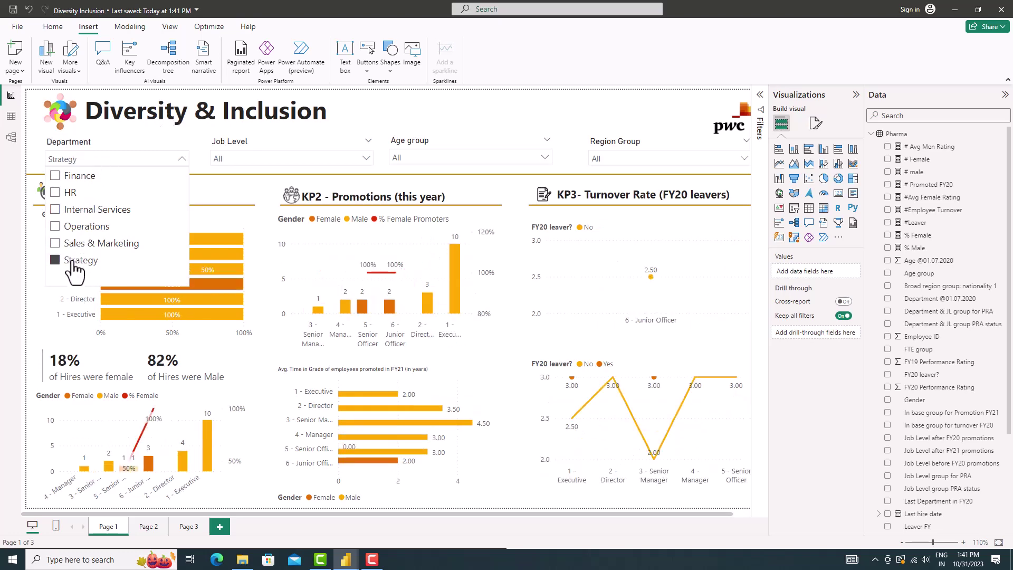
pyautogui.click(84, 264)
pyautogui.click(288, 149)
pyautogui.click(288, 150)
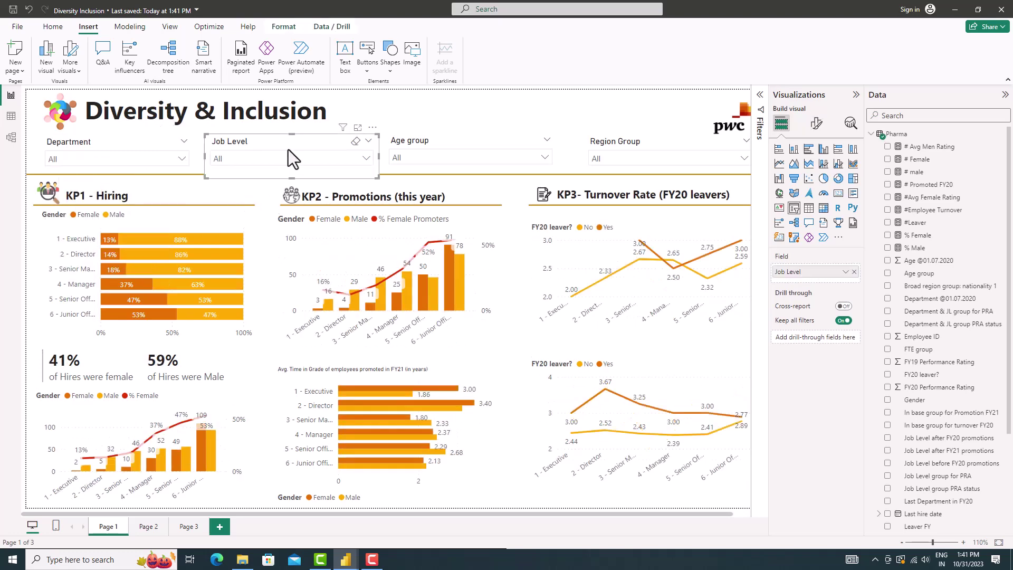
pyautogui.click(293, 158)
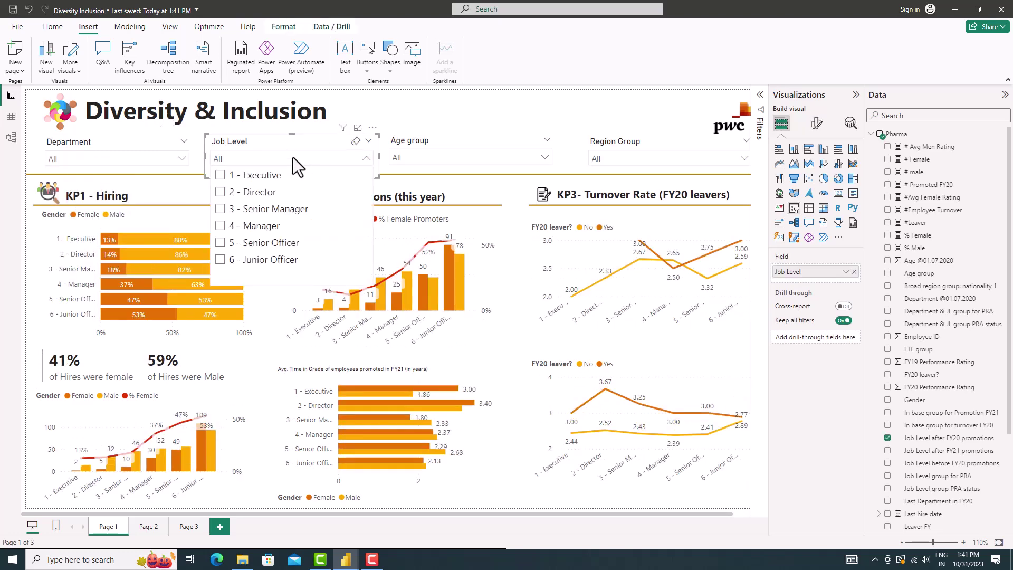
pyautogui.click(220, 260)
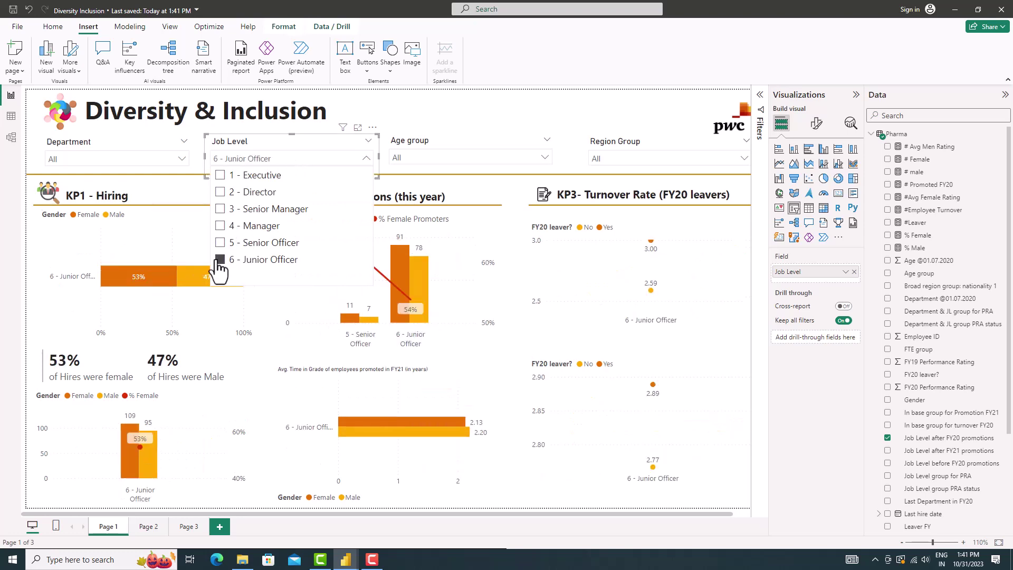
pyautogui.click(220, 261)
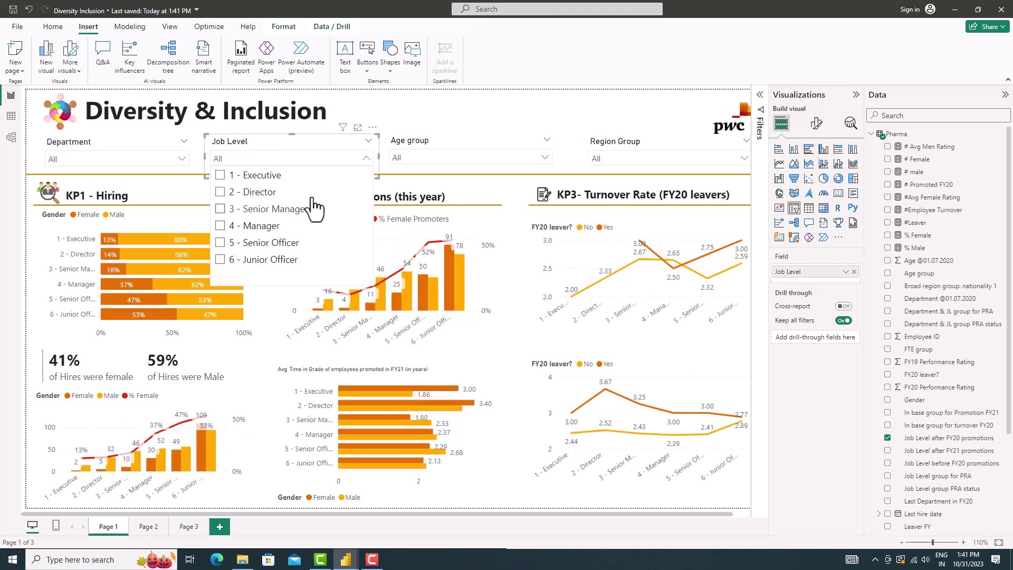
pyautogui.click(433, 156)
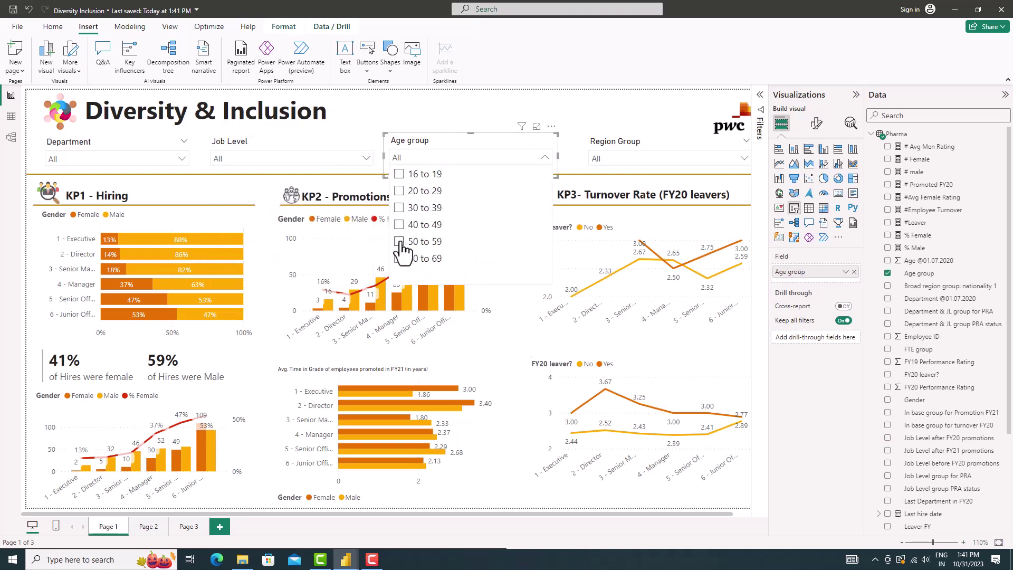
pyautogui.click(401, 242)
pyautogui.click(399, 242)
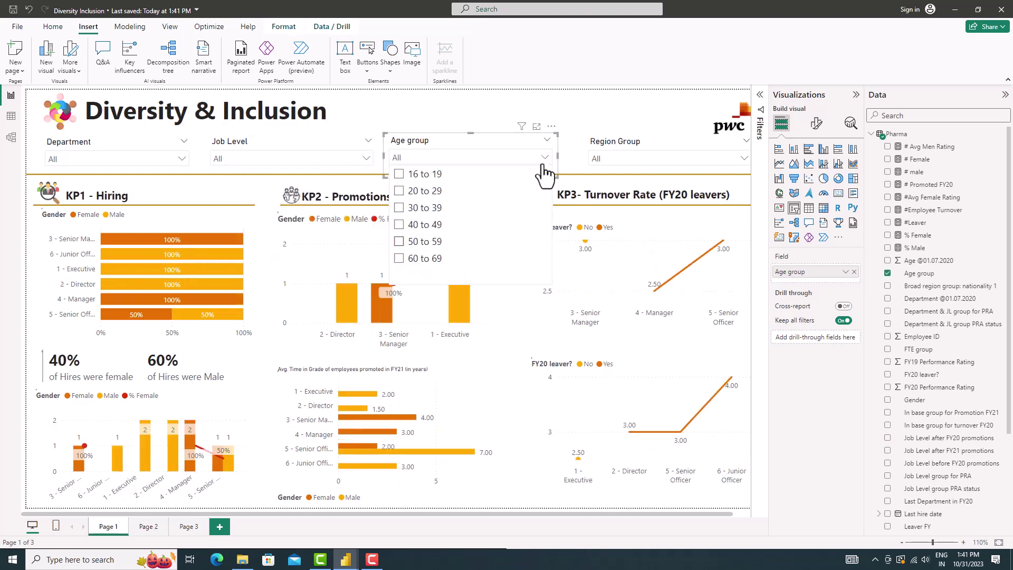
pyautogui.click(544, 158)
pyautogui.click(601, 158)
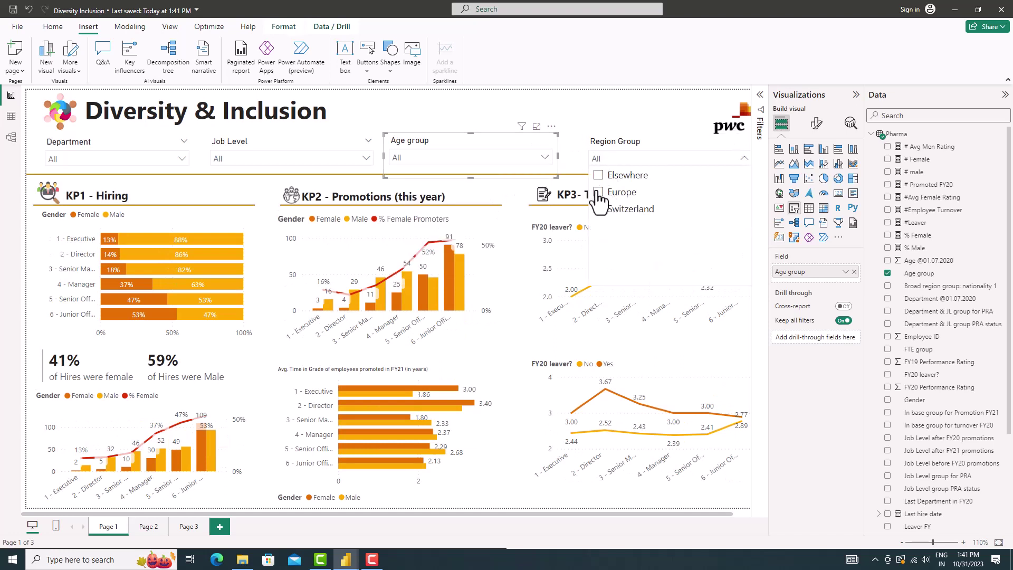
pyautogui.click(598, 193)
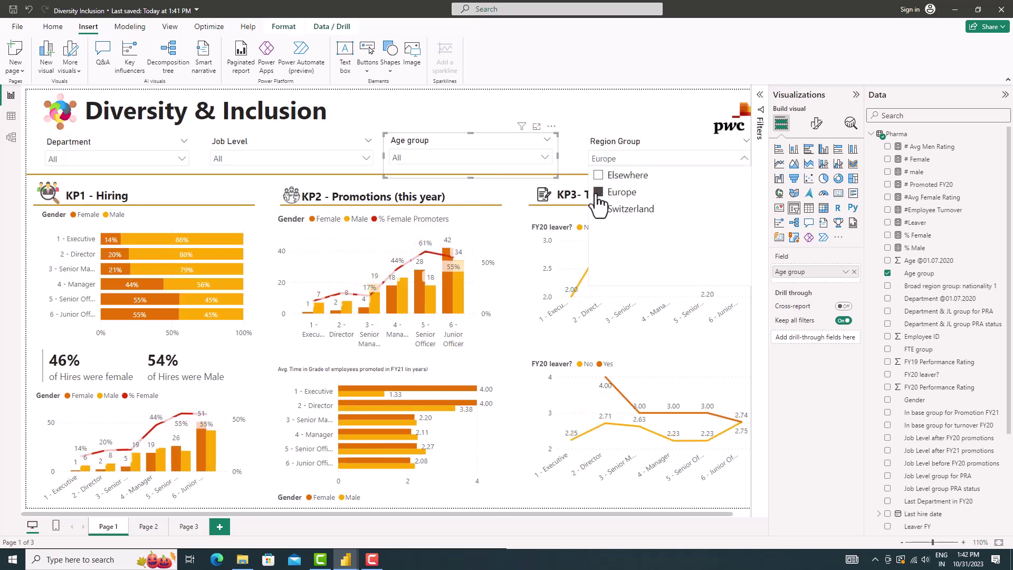
pyautogui.click(598, 191)
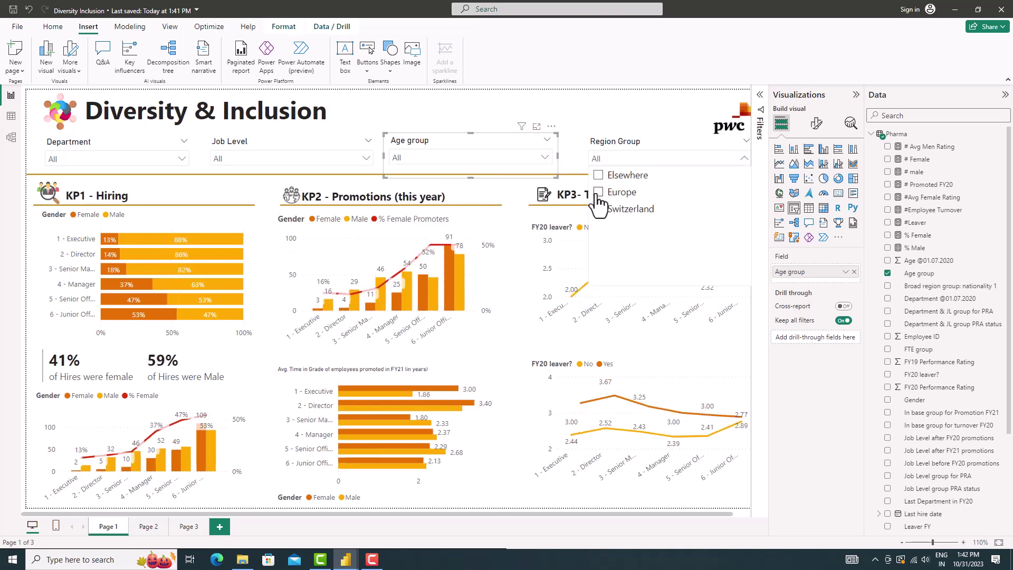
pyautogui.click(601, 159)
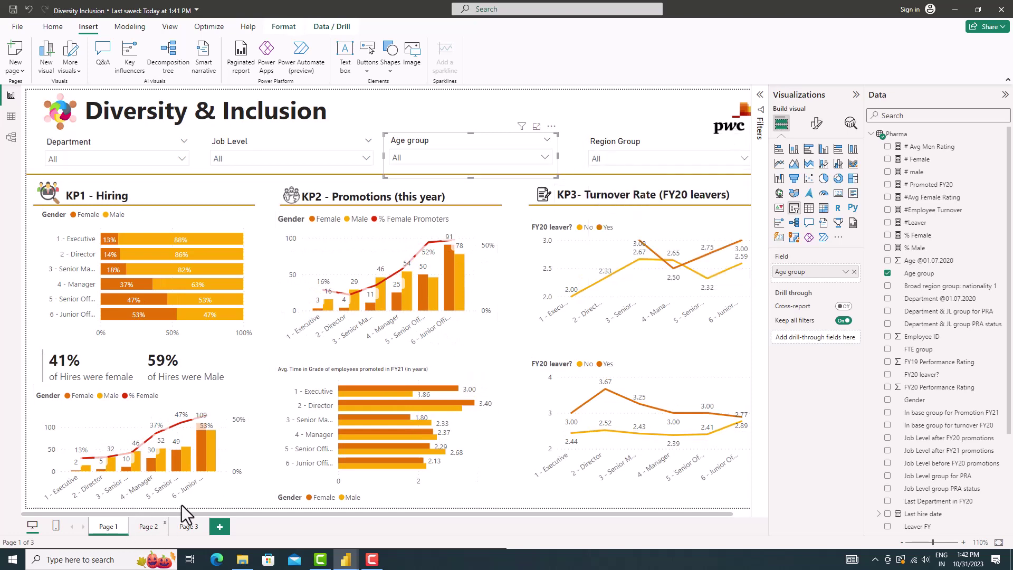
pyautogui.hotkey('ctrl', 'pagedown')
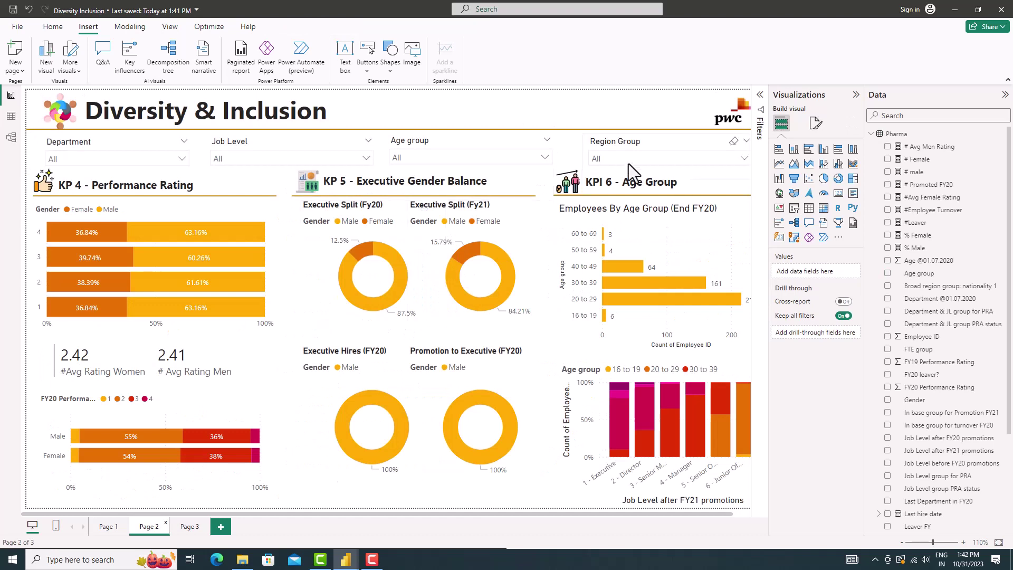
# - Filter Page 2 to Europe, then Switzerland, clear the Region Group slicer, then go to Page 3
pyautogui.click(628, 162)
pyautogui.click(625, 193)
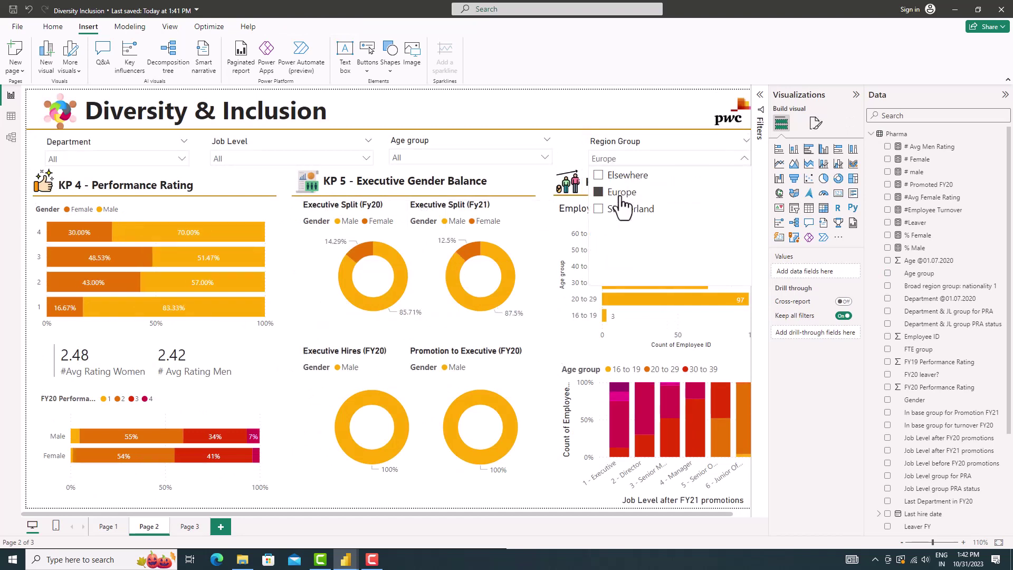
pyautogui.click(636, 225)
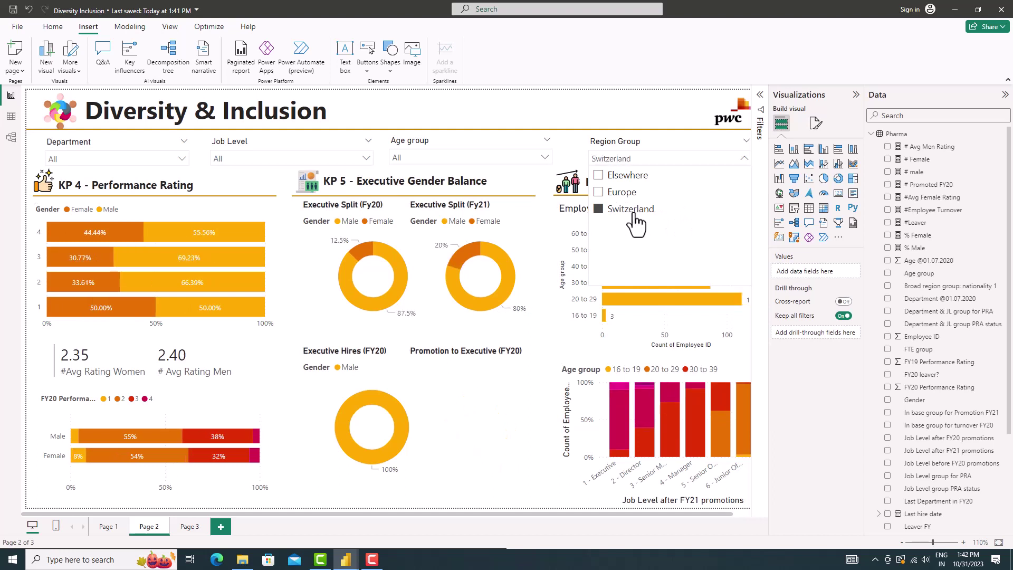
pyautogui.click(636, 224)
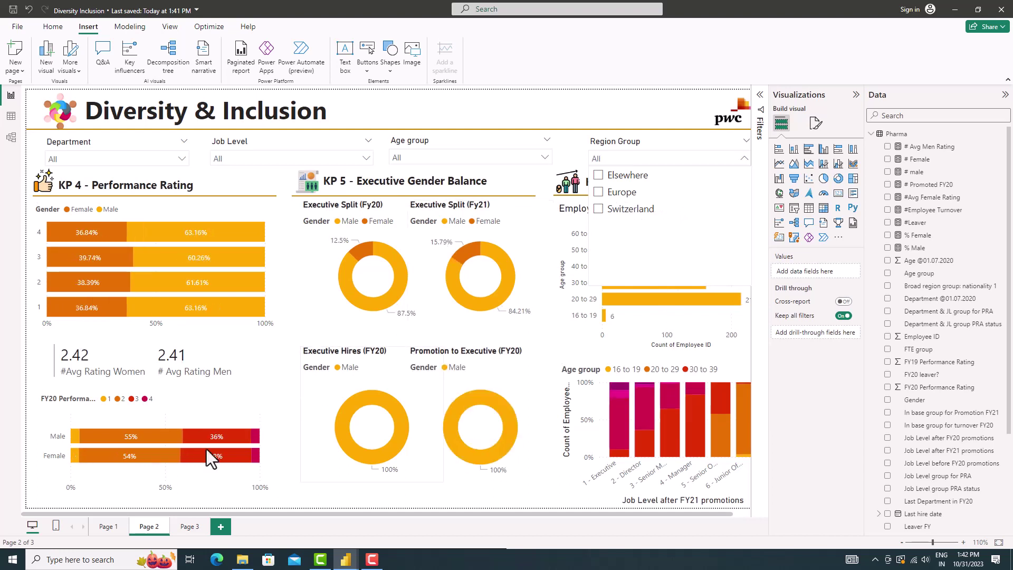
pyautogui.click(177, 527)
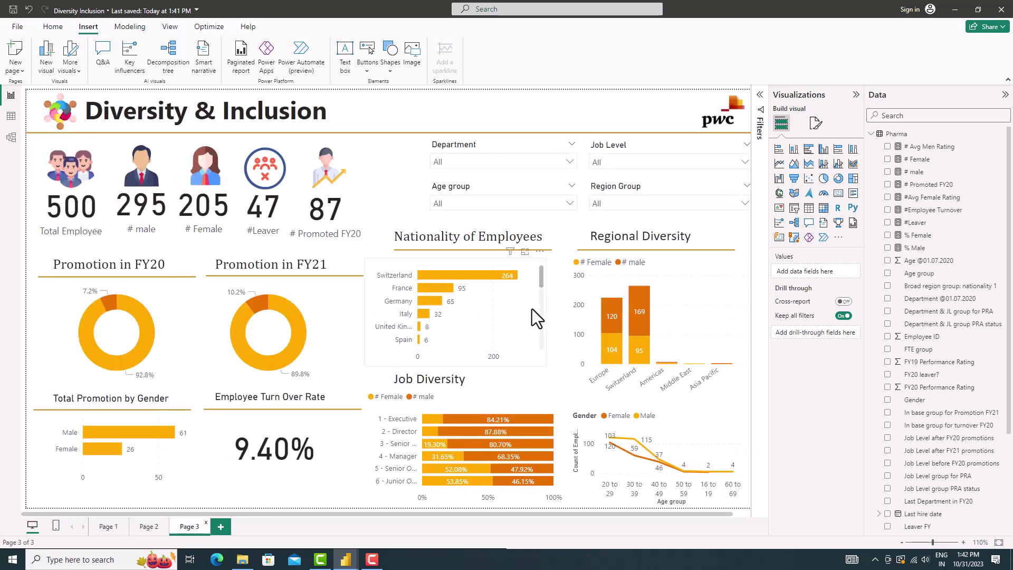
# - Filter Page 3 by age groups 40 to 49, 16 to 19, then 60 to 69, then clear the filter
pyautogui.click(473, 203)
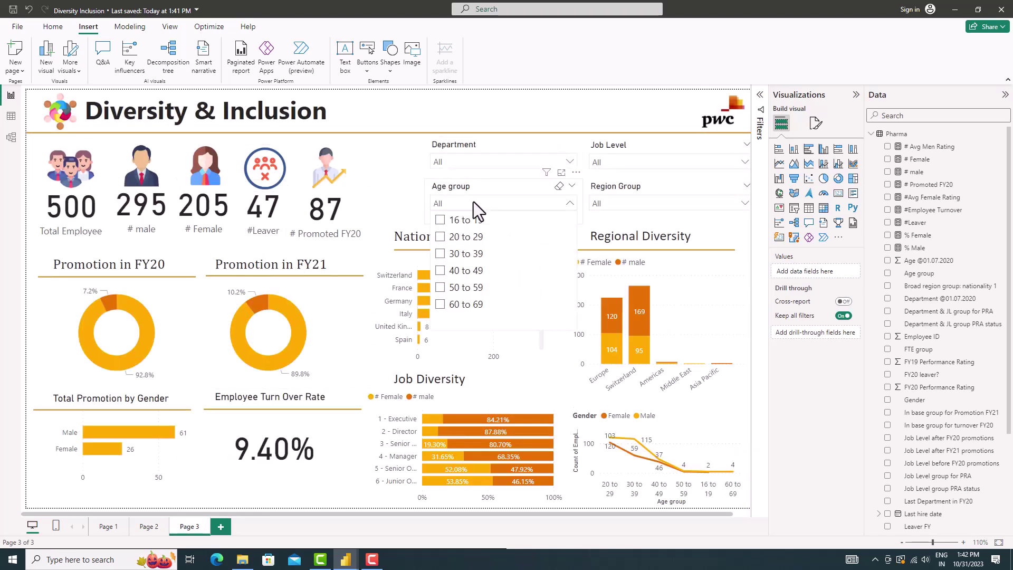
pyautogui.click(457, 284)
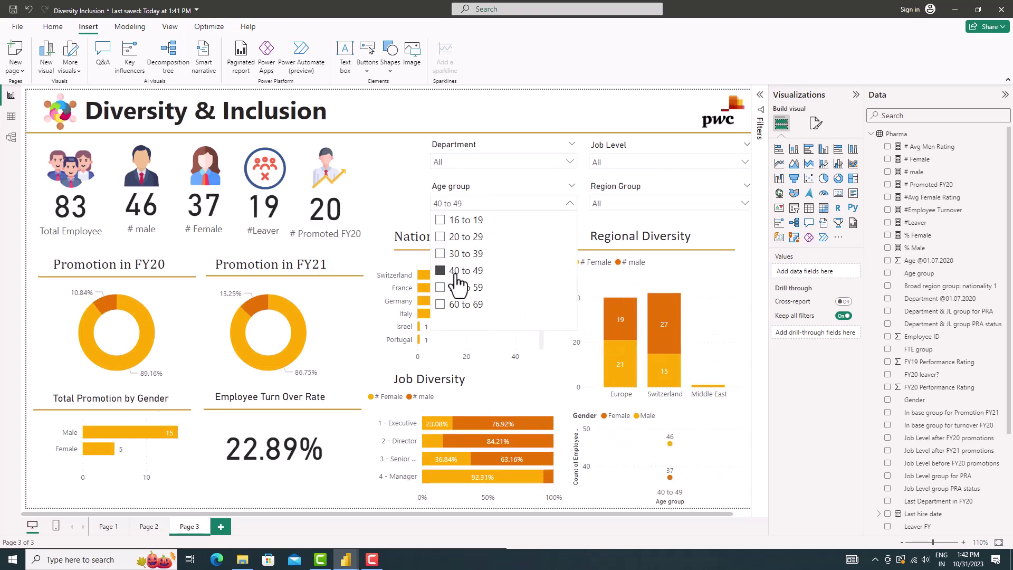
pyautogui.click(452, 224)
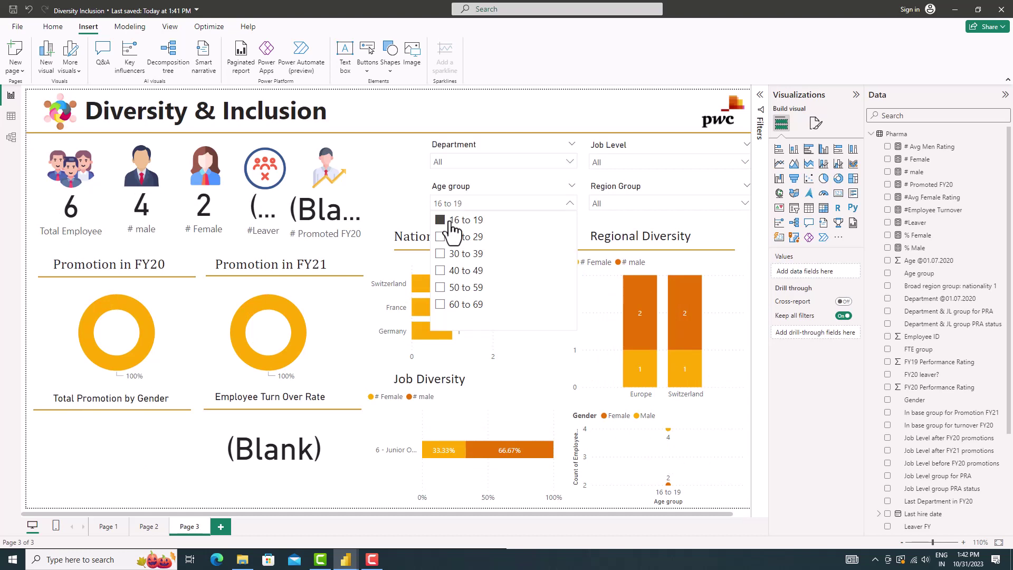
pyautogui.click(450, 306)
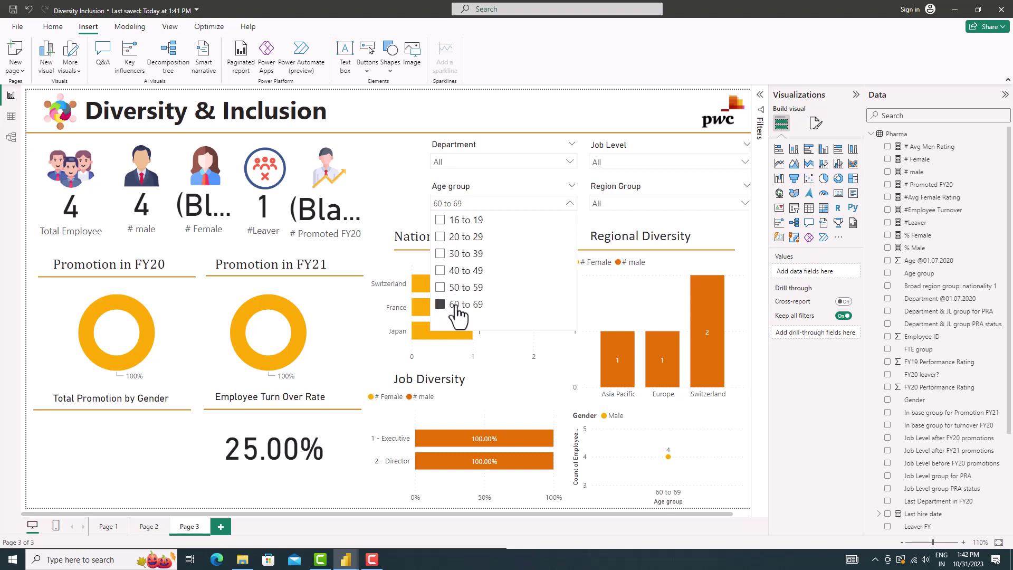
pyautogui.click(454, 306)
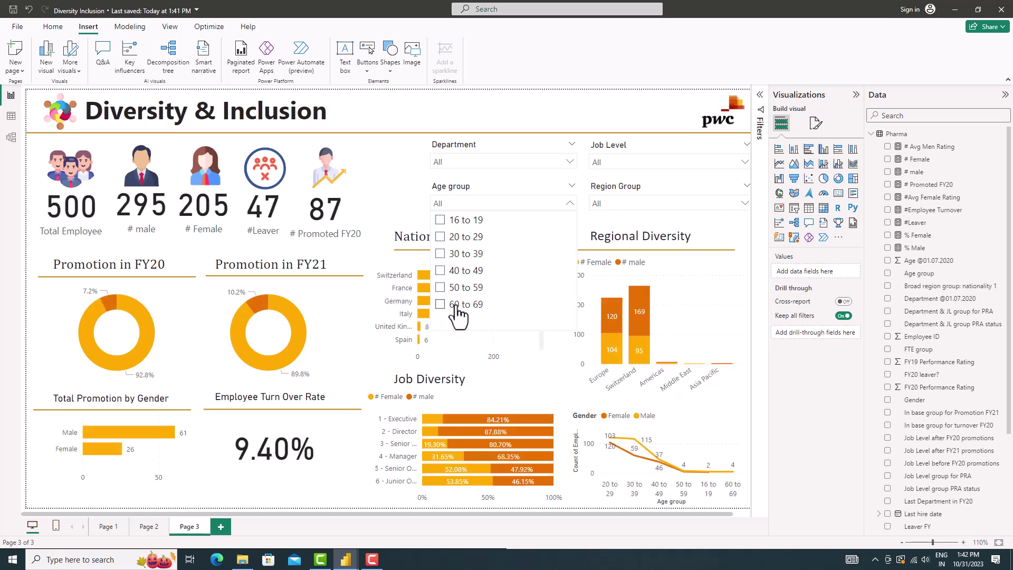
pyautogui.click(435, 111)
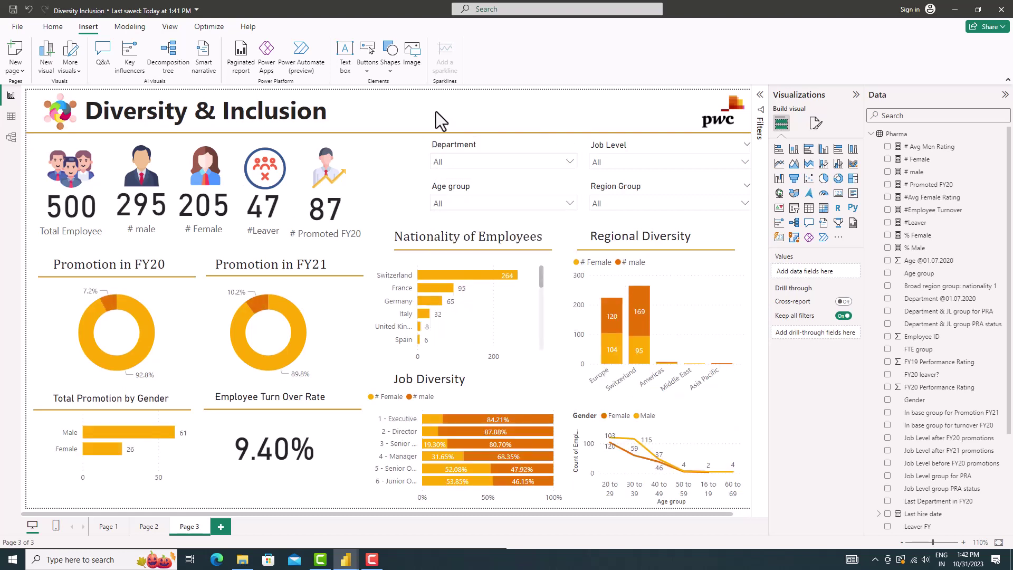